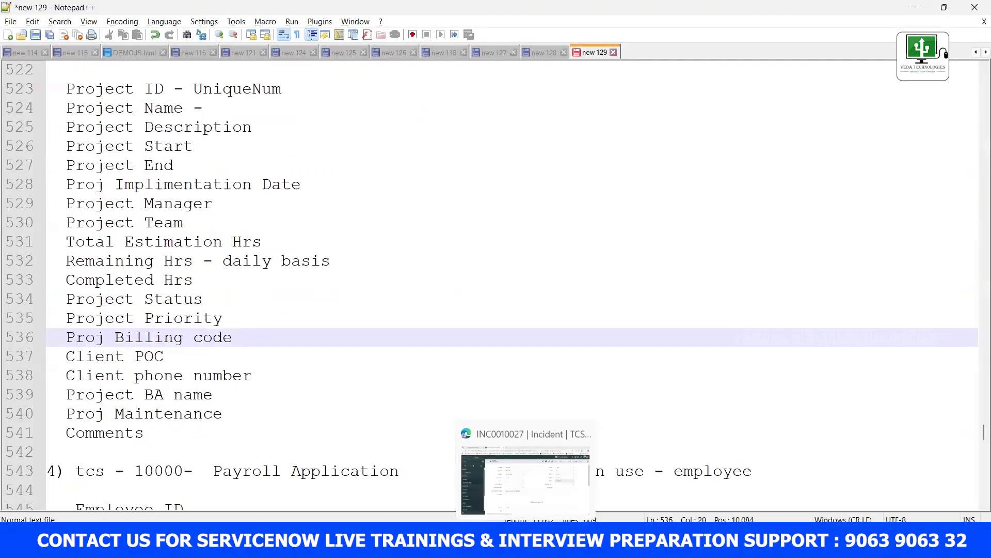
Switch to the ServiceNow instance in the browser, clear its navigator filter, and refer back to the project tracker sketch.
left_click(522, 480)
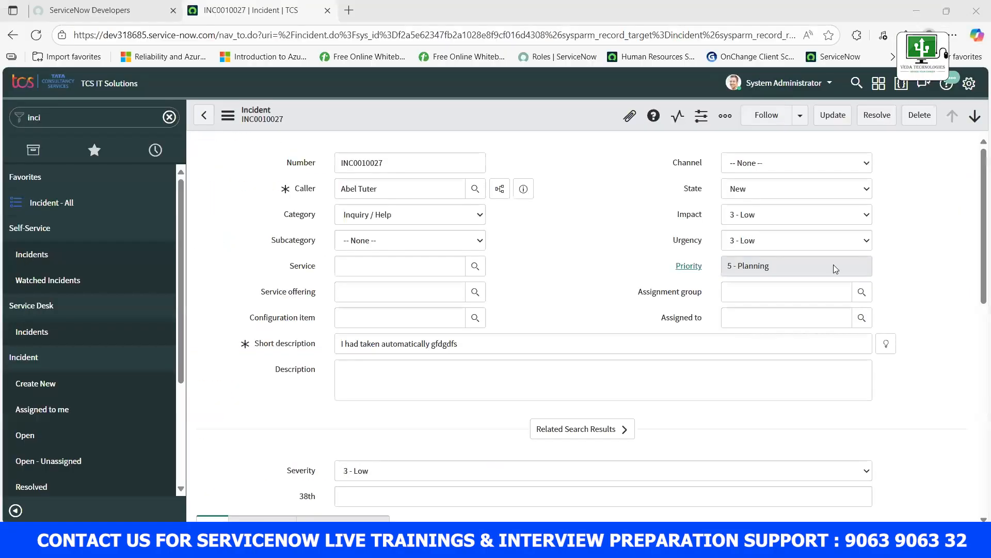
left_click(57, 93)
left_click(545, 111)
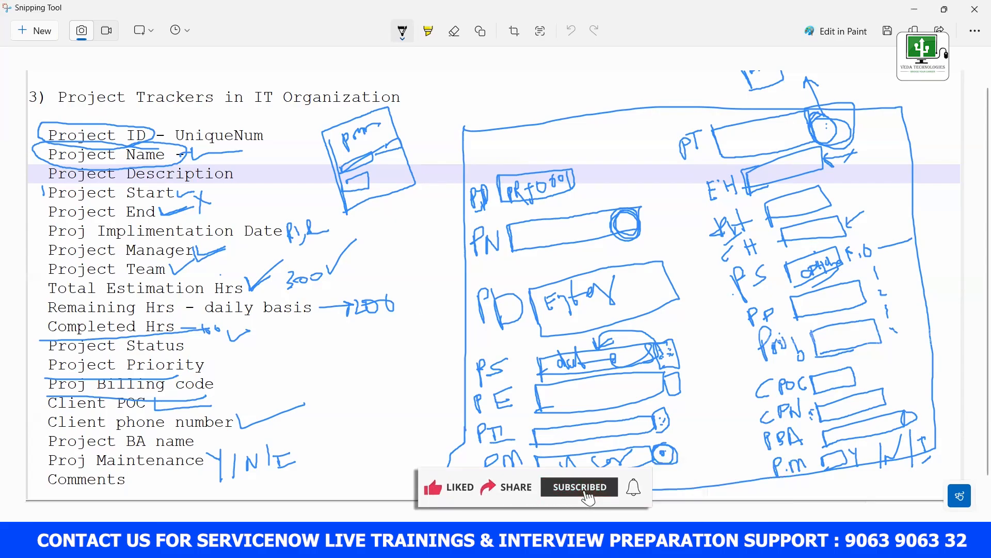
left_click(569, 540)
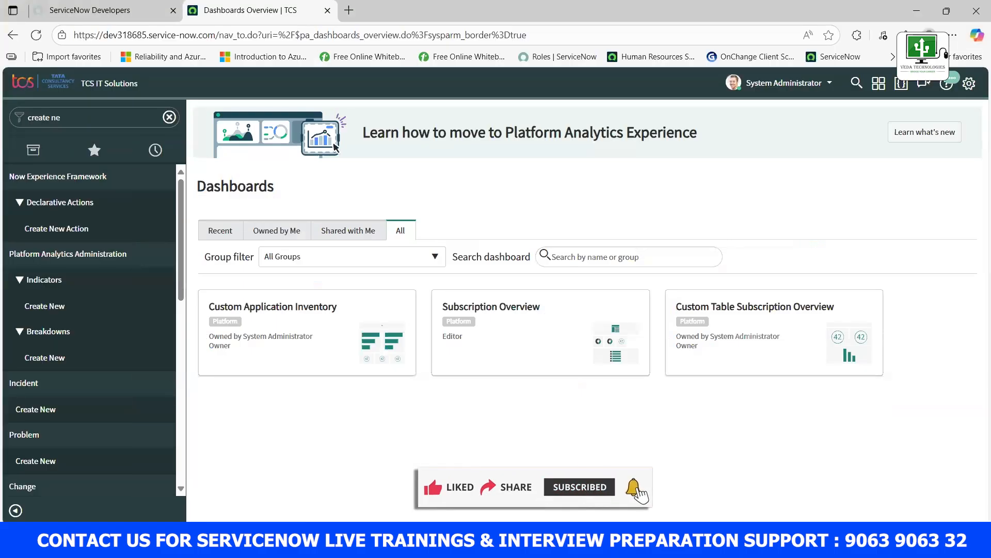
left_click(169, 118)
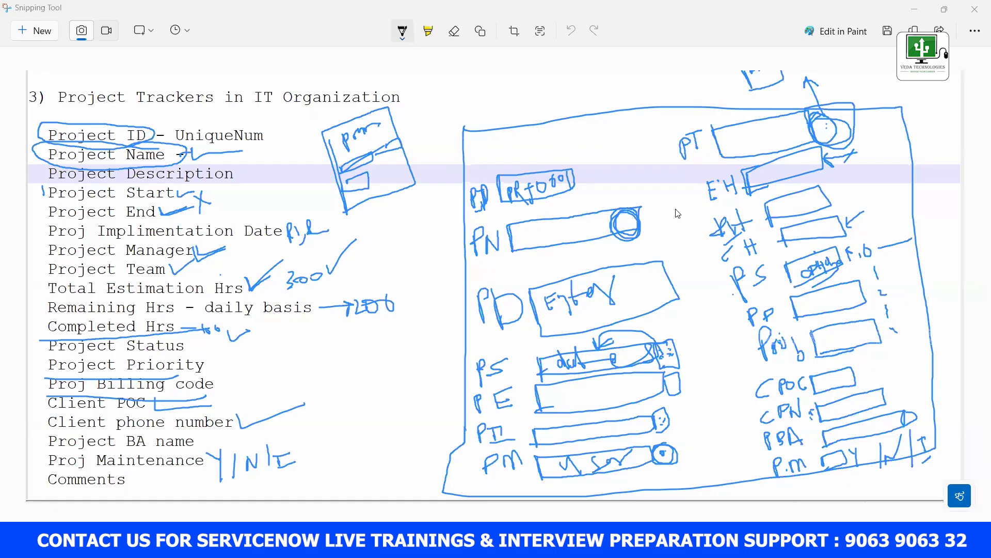
mouse_move(526, 542)
left_click(527, 481)
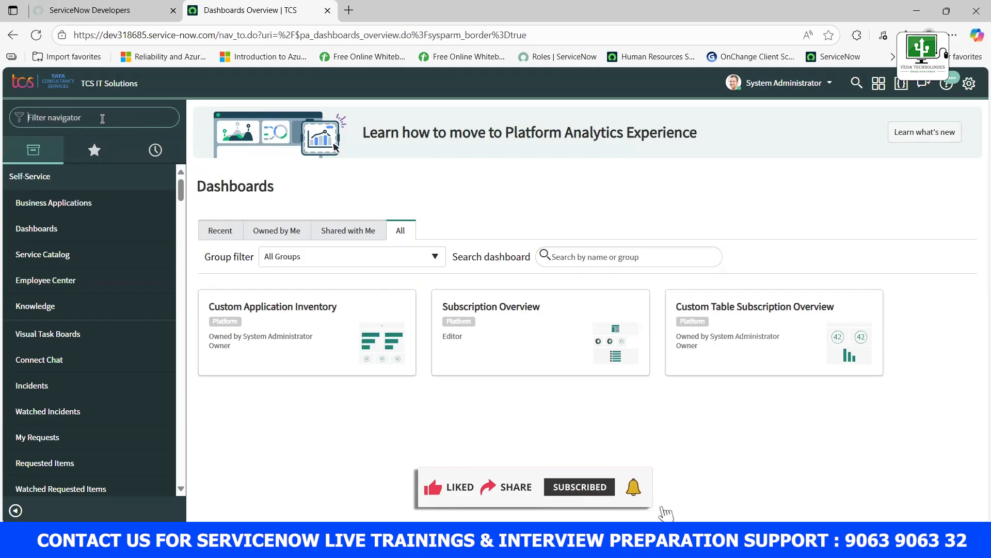
Enter sys_db_object.LIST in the navigator filter.
type("sys")
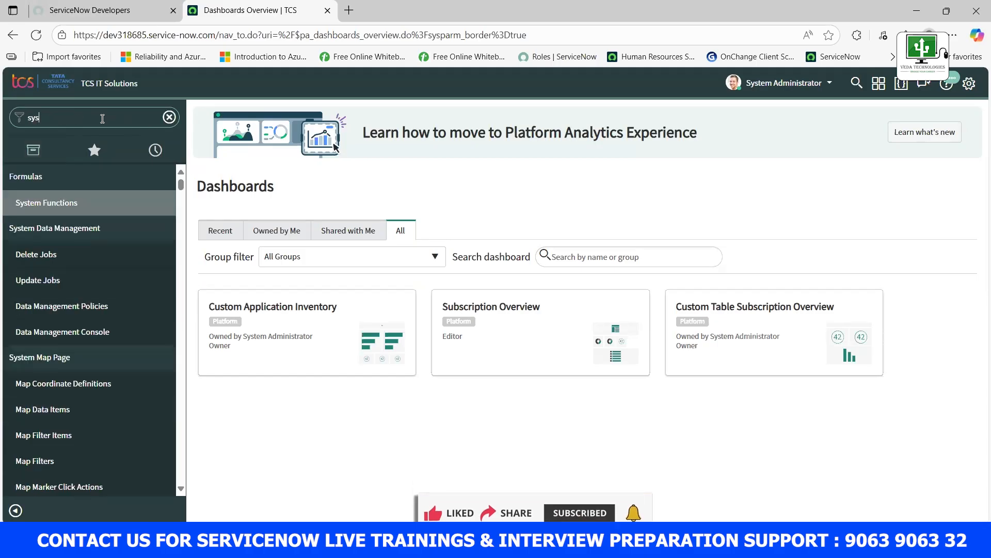
type("_")
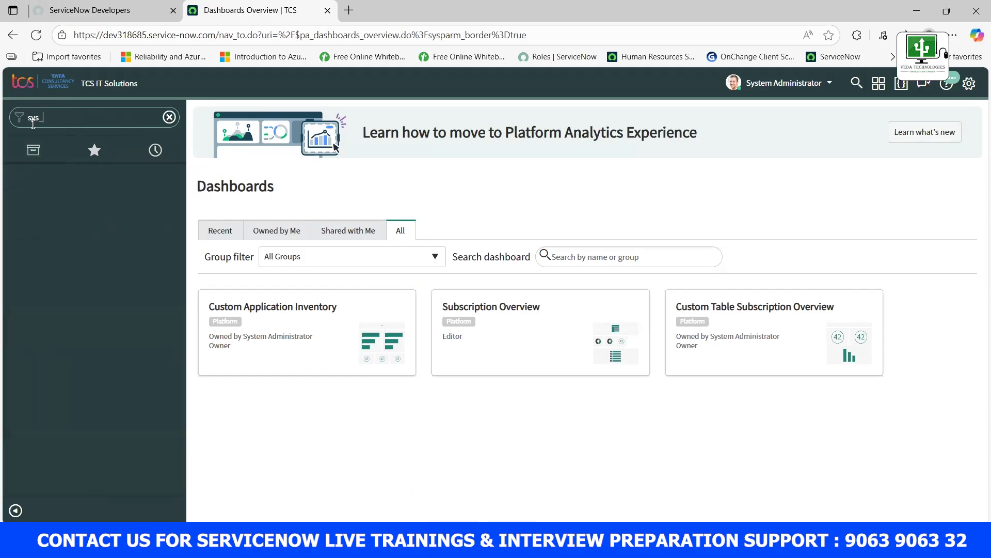
type("obje")
key("BackSpace")
key("BackSpace")
key("BackSpace")
key("BackSpace")
key("BackSpace")
key("BackSpace")
type("db_object.LIST")
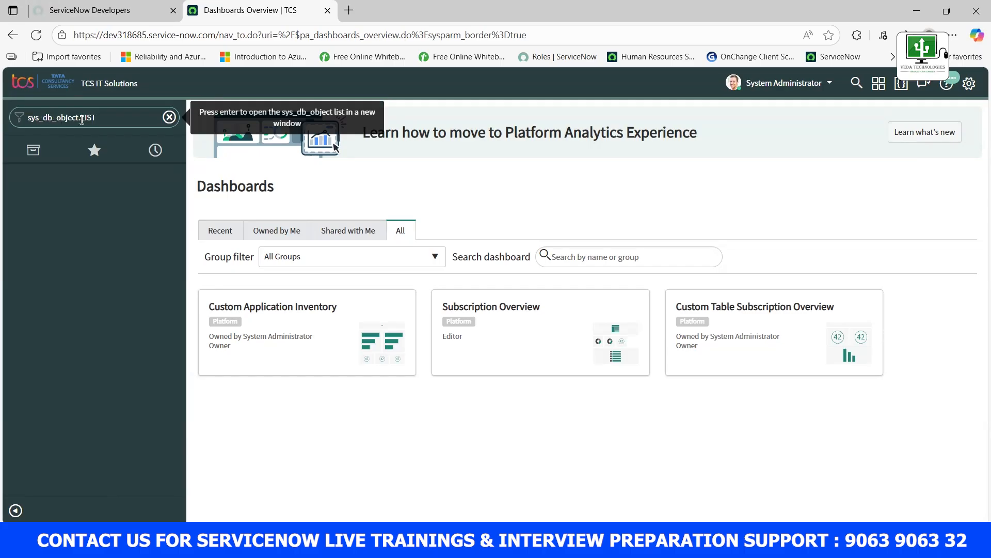
Enlarge the browser page zoom and open the sys_db_object list in a new tab.
left_click(953, 35)
left_click(920, 124)
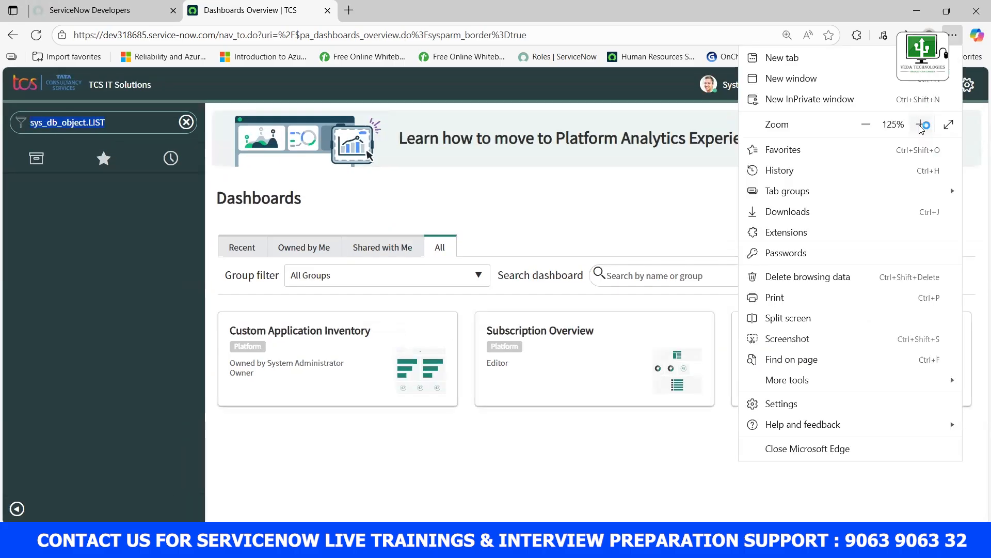
left_click(871, 125)
left_click(187, 91)
left_click(142, 122)
key("Return")
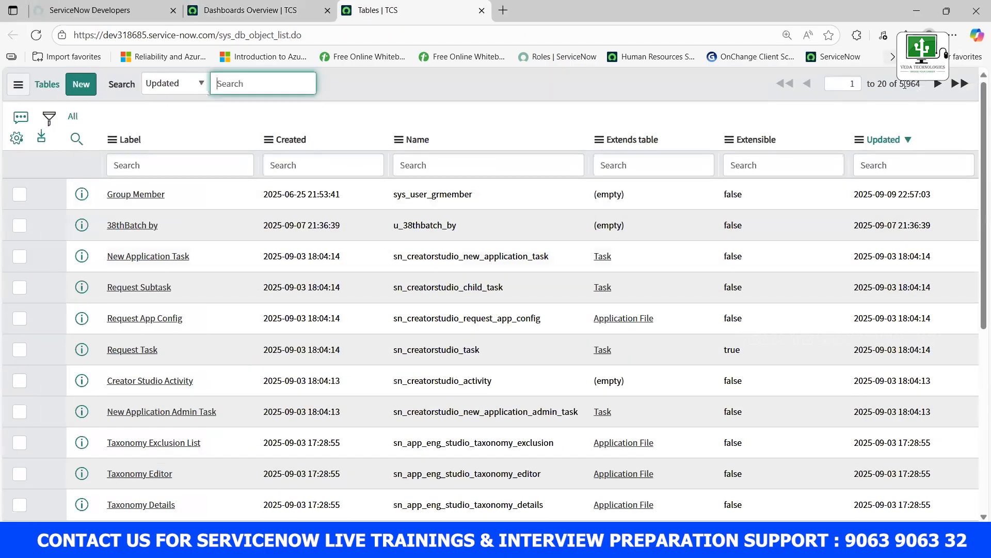
Highlight the record total of the tables list and start a new table record.
left_click_drag(899, 85, 922, 87)
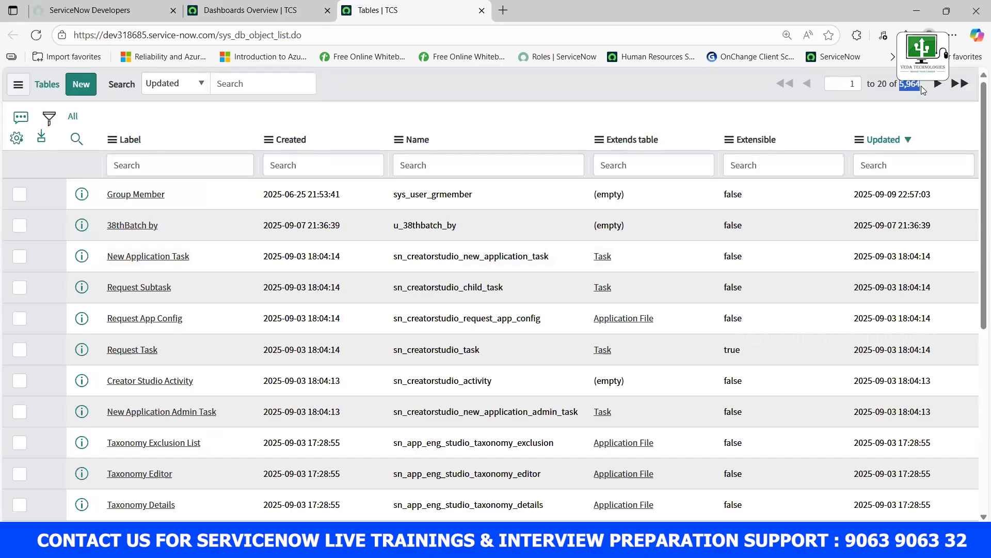
left_click(522, 102)
left_click(81, 85)
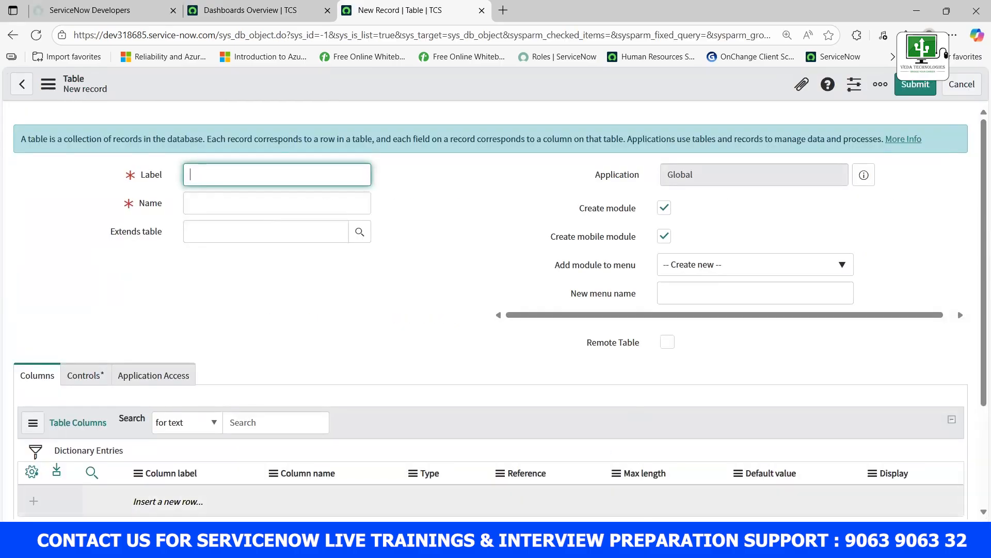
Set the new table's label to Project Tracker, let its name fill in automatically, and highlight the name's prefix.
left_click(639, 542)
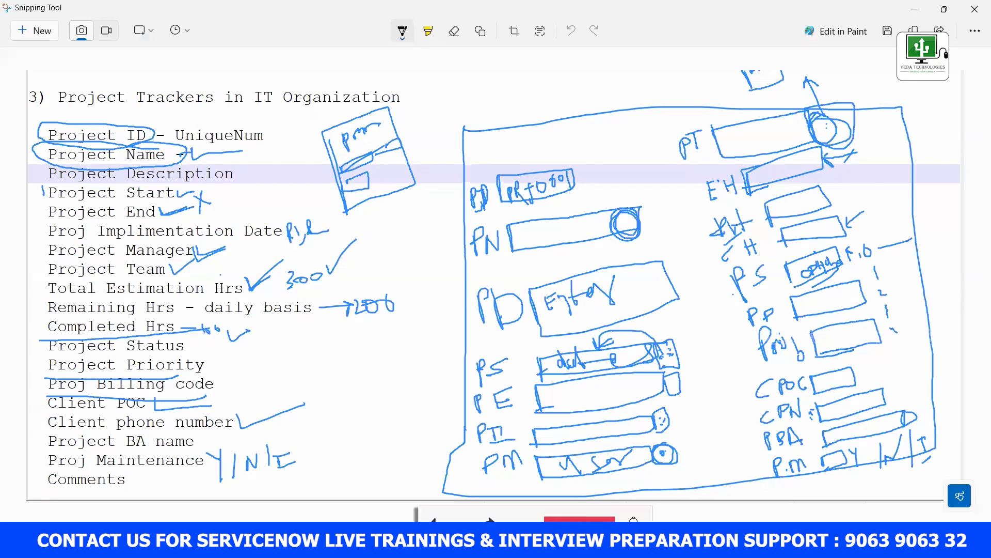
key("alt+Tab")
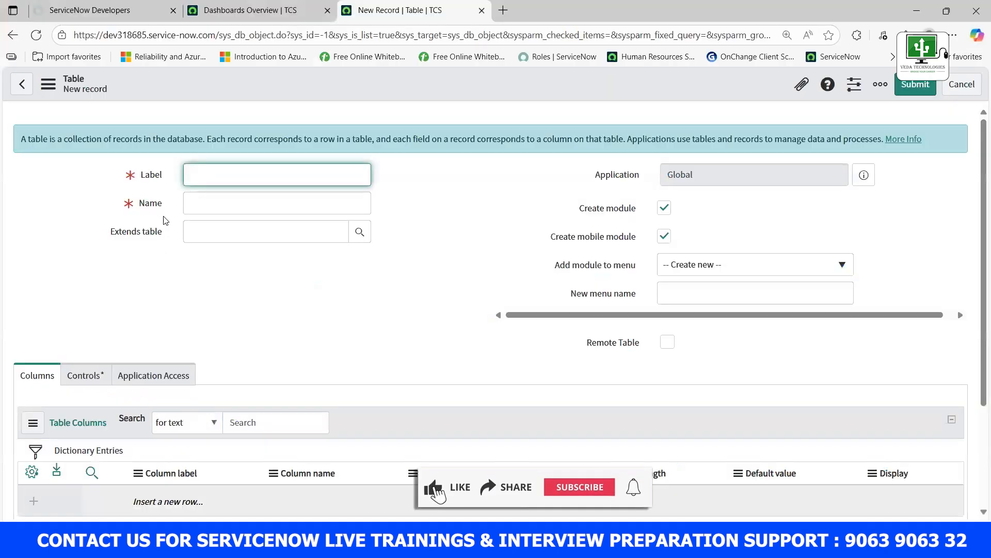
type("Pr")
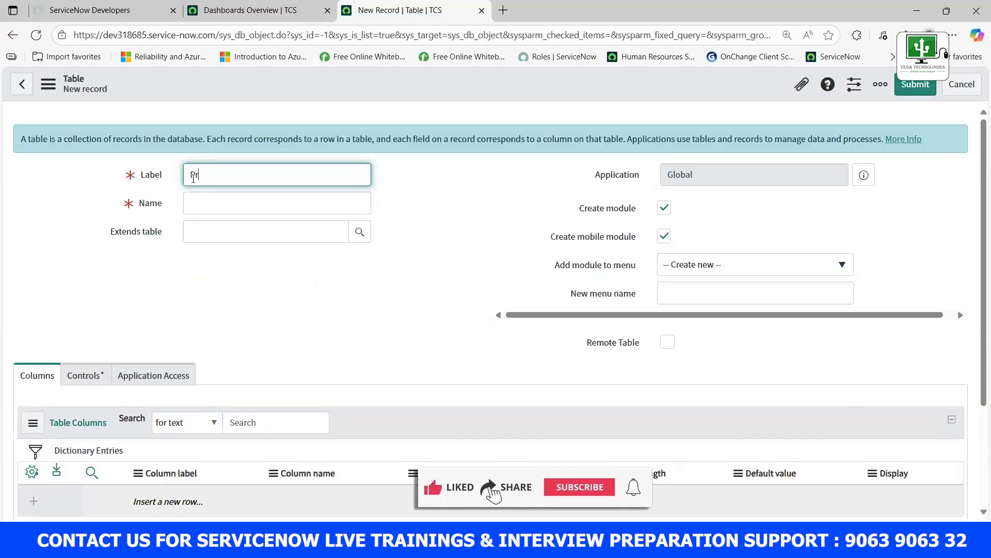
type("oject Tracker")
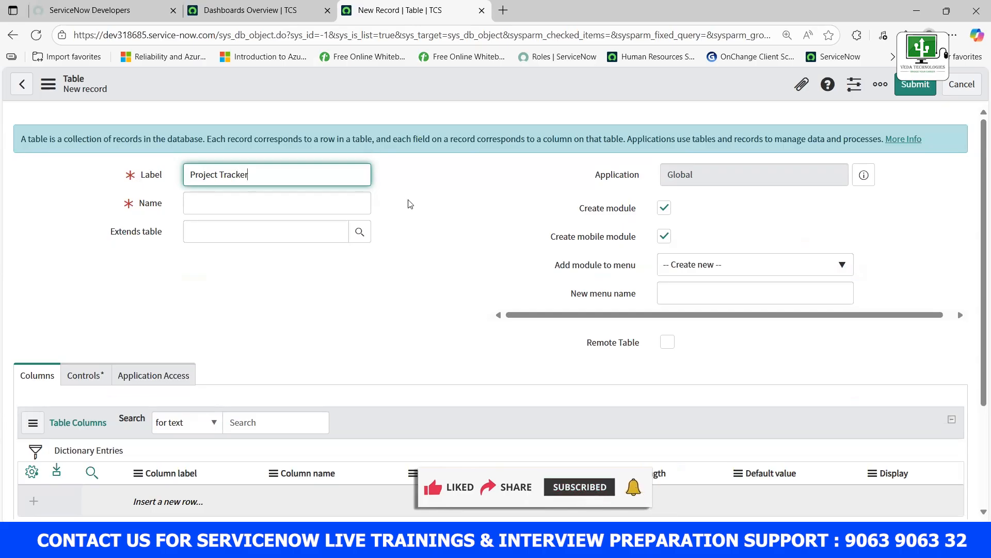
left_click(190, 205)
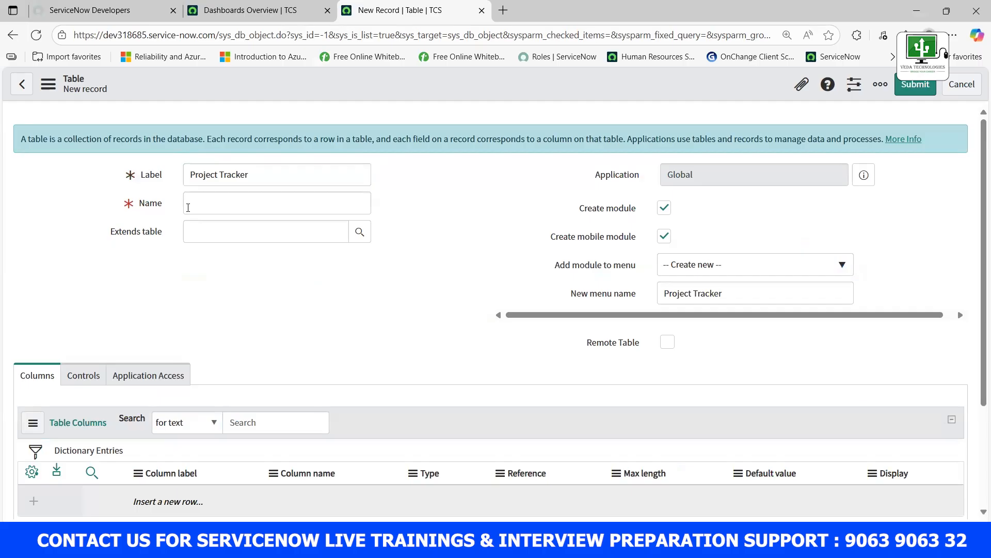
left_click_drag(190, 204, 259, 204)
left_click(209, 276)
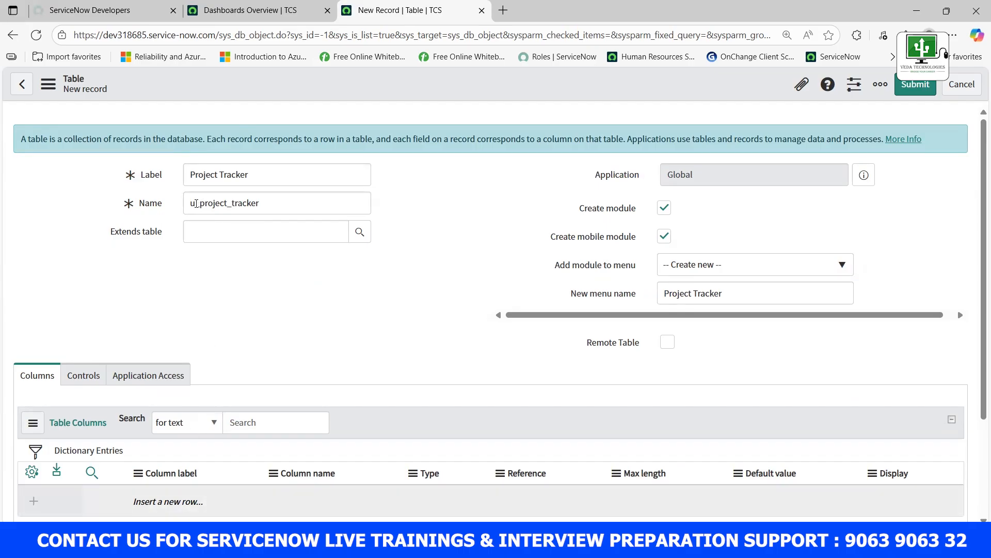
left_click_drag(200, 204, 192, 204)
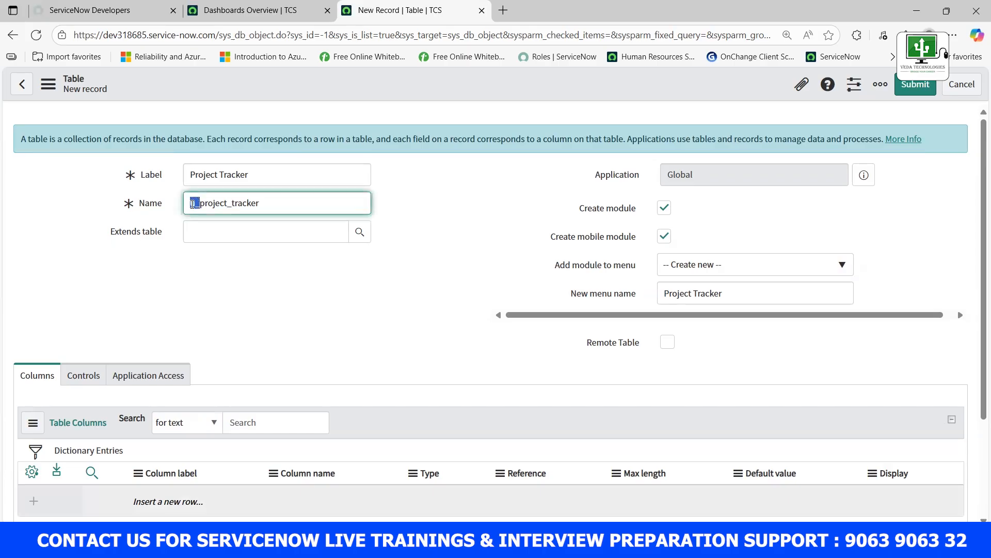
left_click(190, 290)
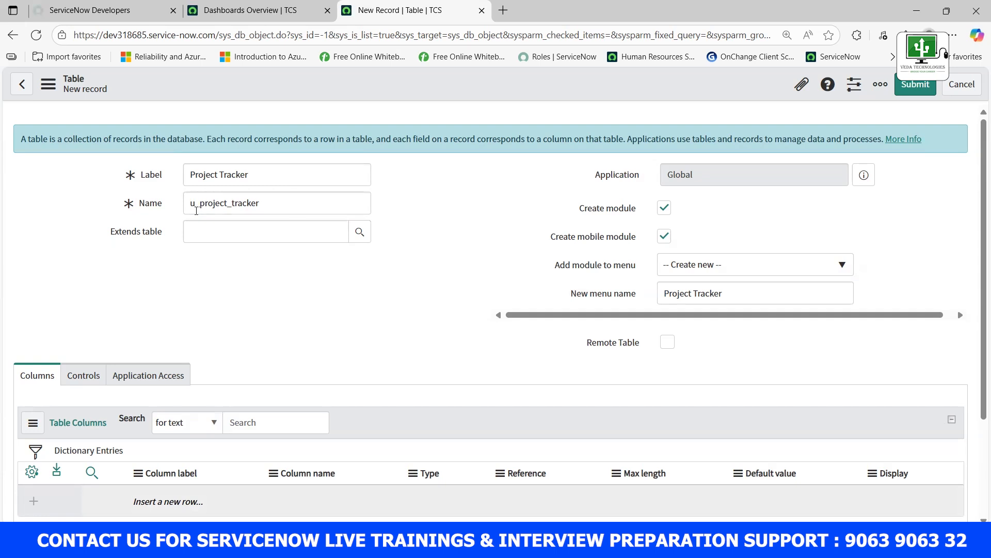
Switch to the Notepad++ notes and add a dashed separator line at the end of the document.
key("alt+Tab")
scroll(144, 288, "down", 18)
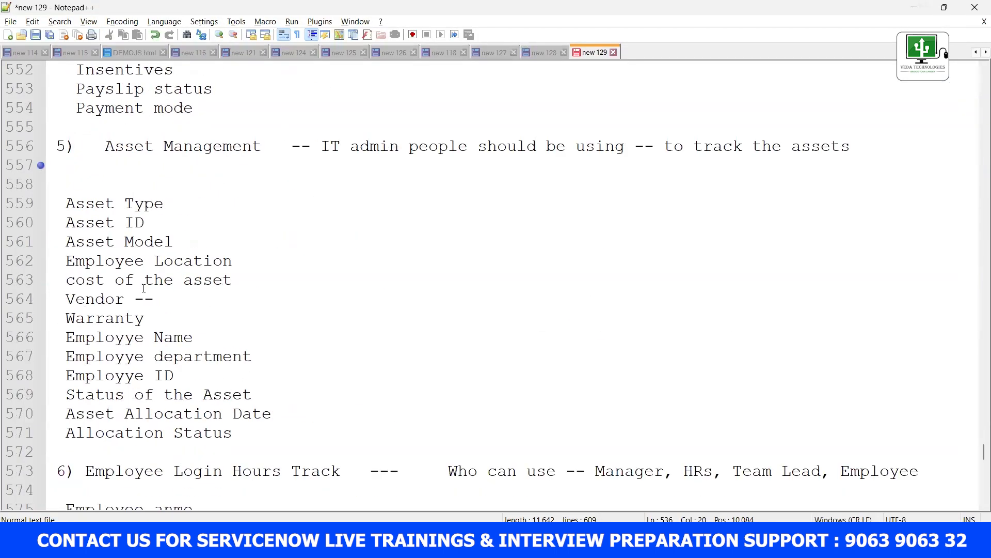
scroll(144, 288, "down", 10)
key("ctrl+End")
key("Return")
key("Return")
key("Return")
type("--------------------")
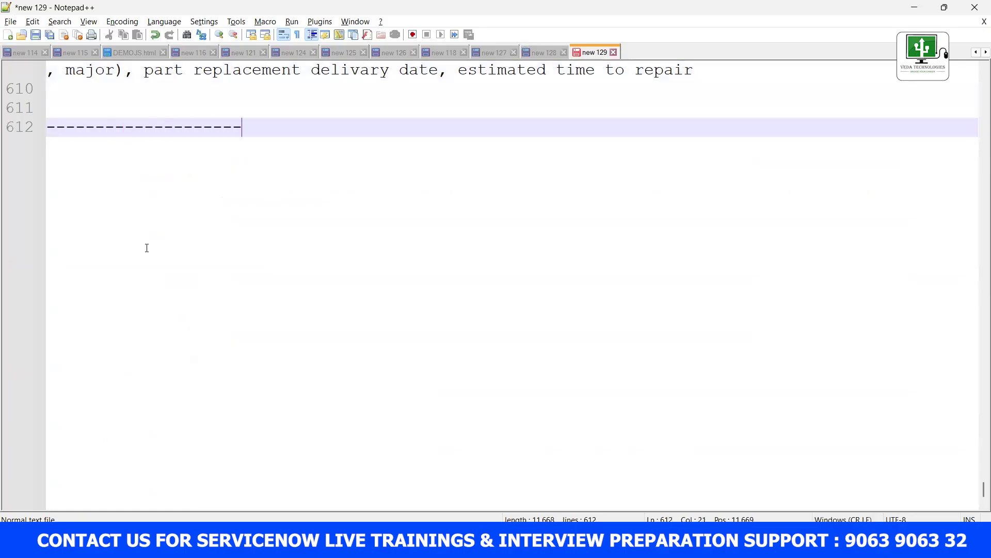
Add the note heading "Table : 1st method" below the dashed separator.
key("Return")
key("Return")
type("Table ")
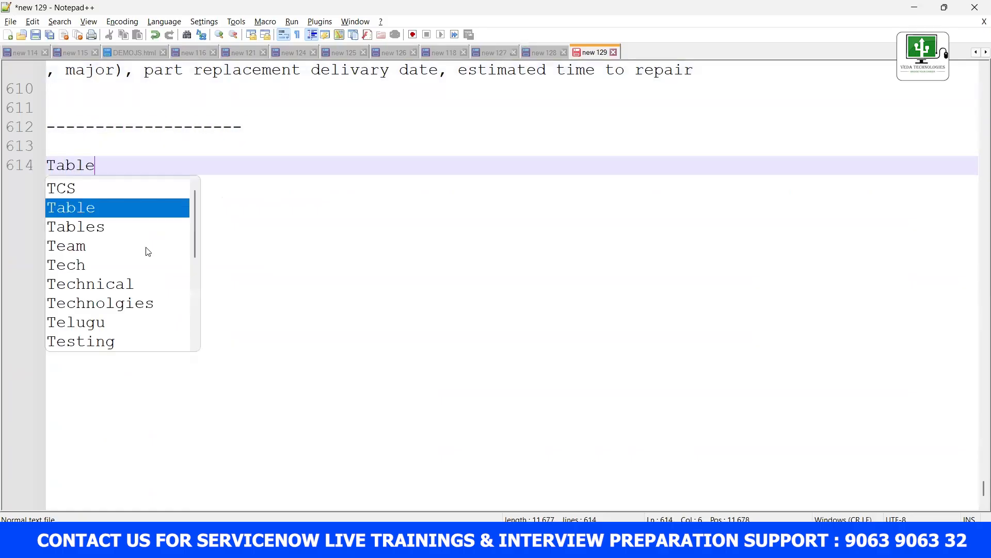
type(": ")
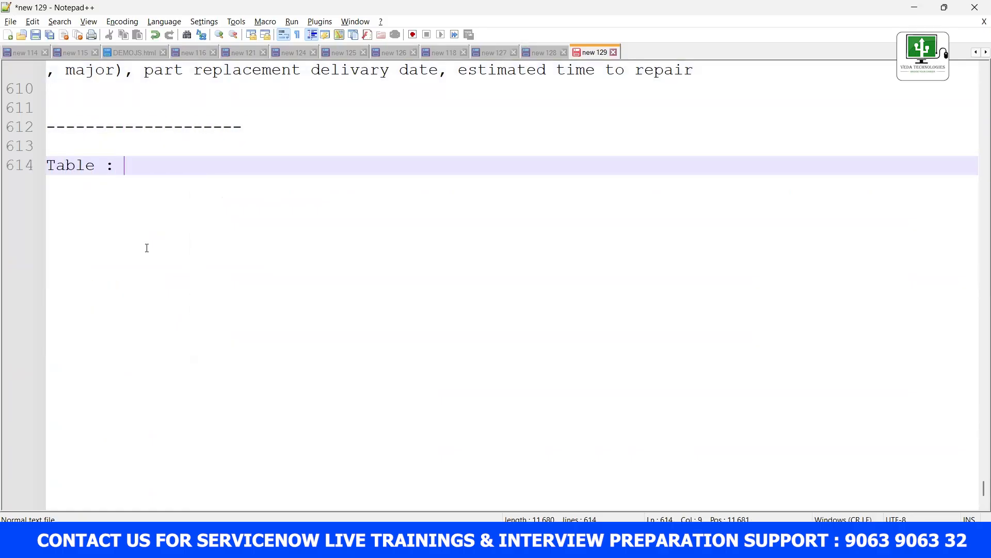
type("1")
double_click(81, 164)
left_click(143, 165)
type("st method")
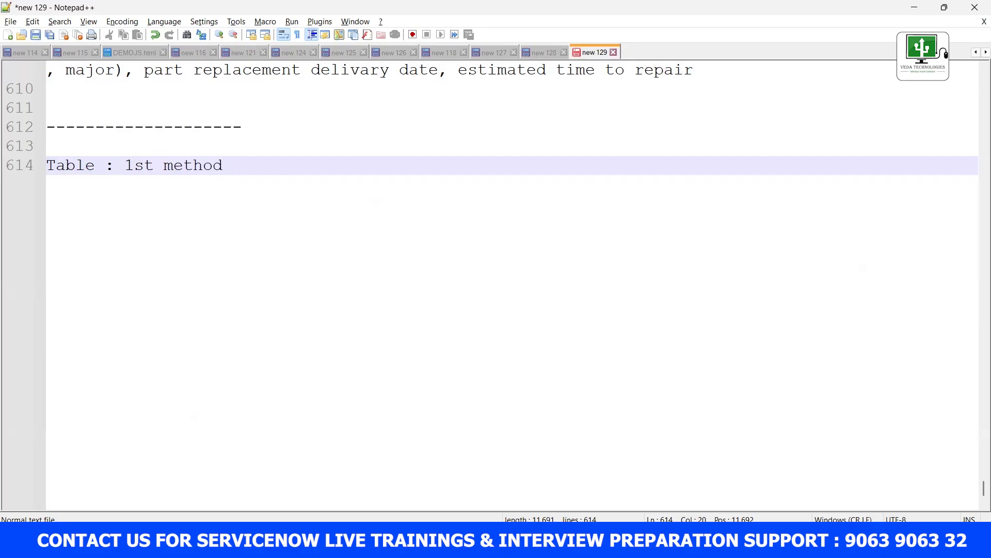
Extend the heading with "of creating the table" and highlight the text after the colon.
key("alt+Tab")
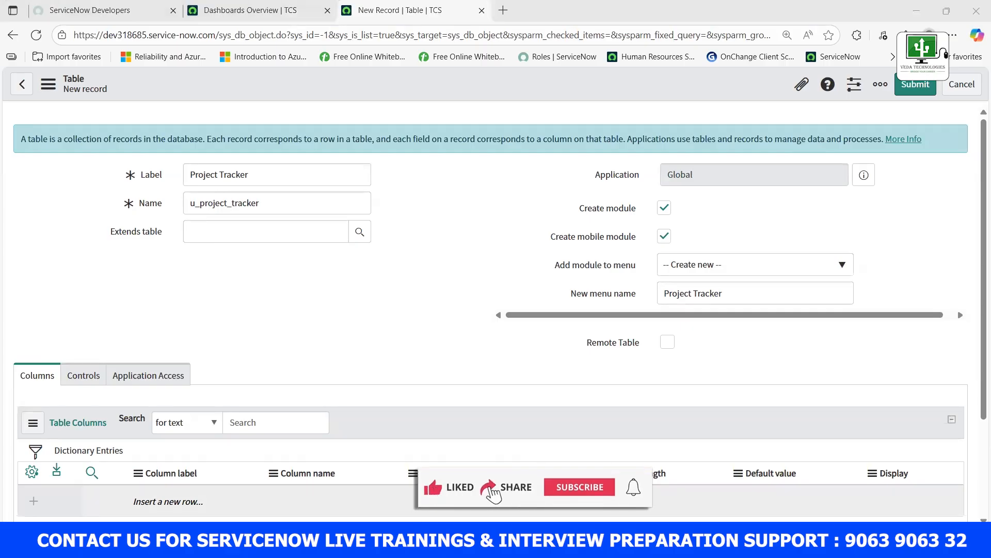
key("alt+Tab")
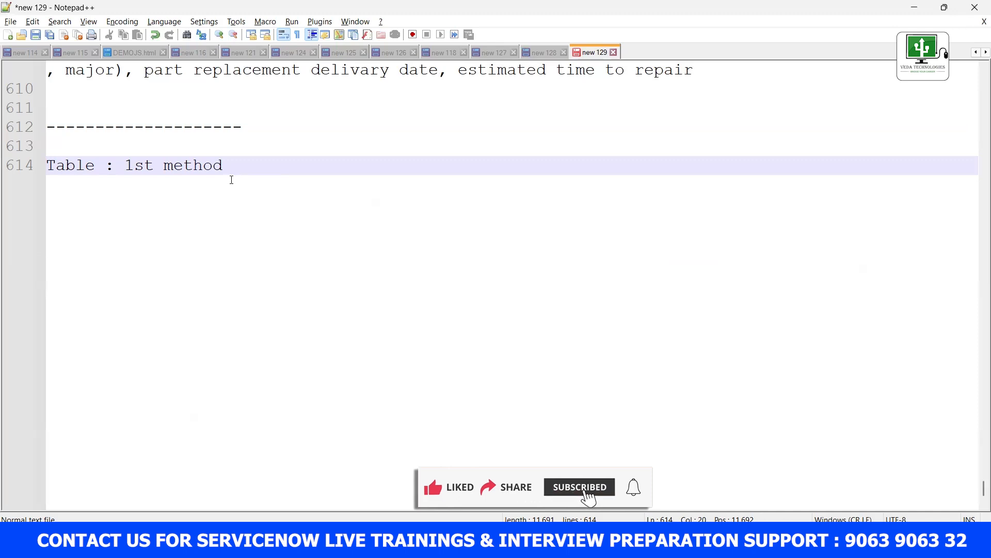
type("of creating the table")
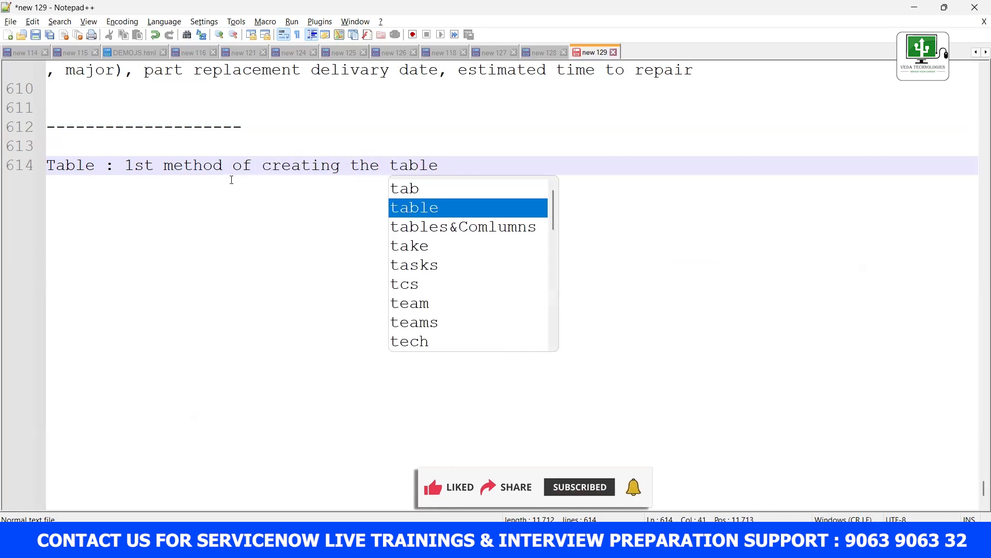
key("Escape")
left_click_drag(114, 166, 490, 179)
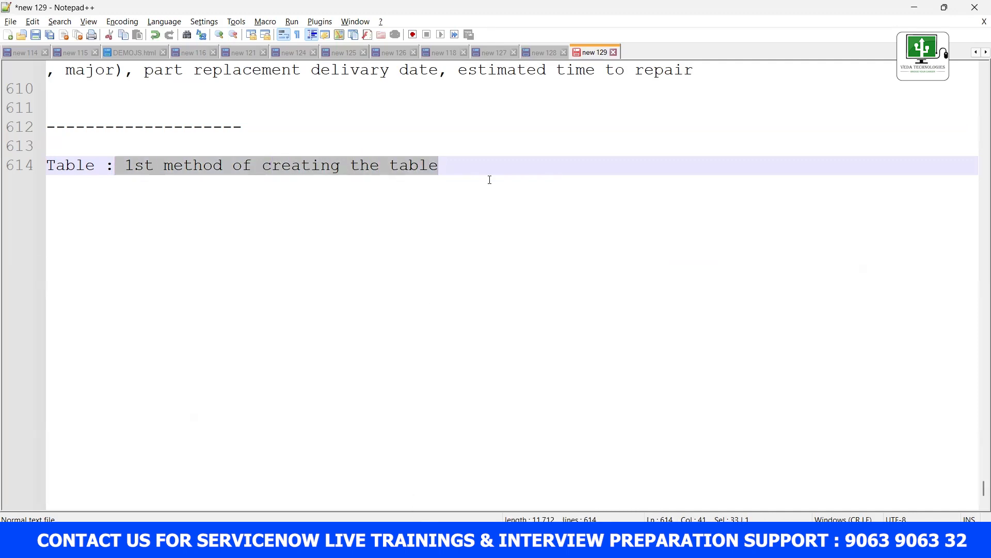
left_click(217, 199)
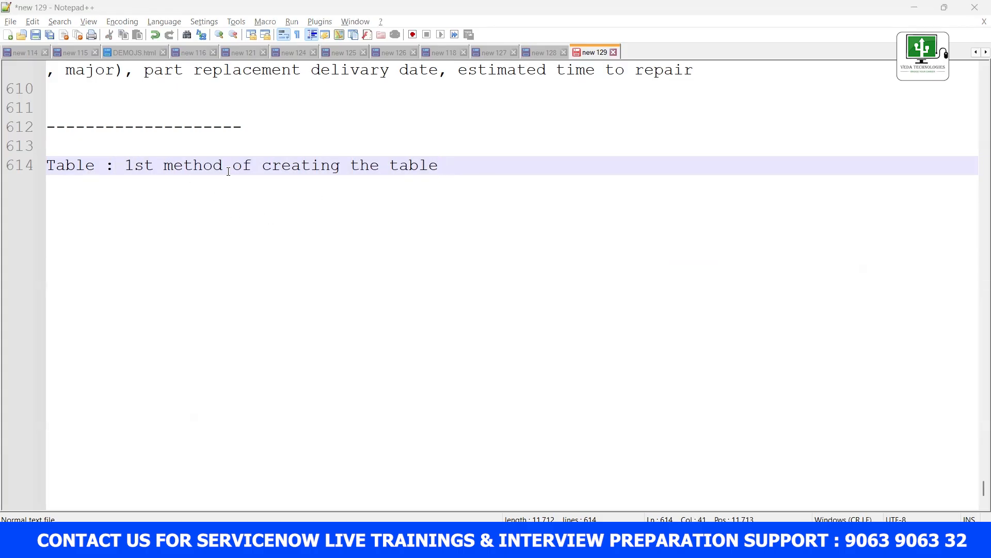
Switch back to the new table form in the browser, circle its module settings and underline Create module and Create mobile module.
key("alt+Tab")
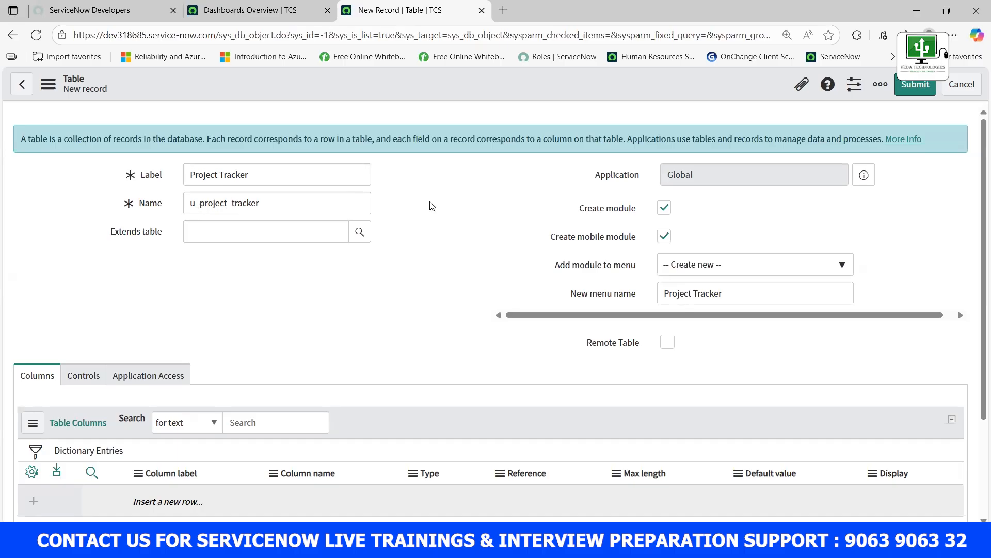
scroll(499, 252, "down", 3)
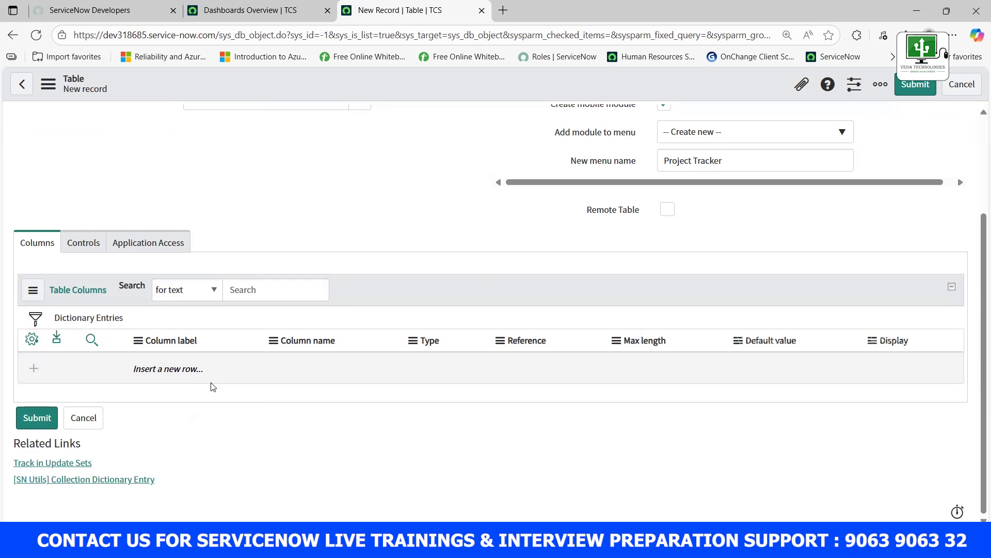
scroll(372, 248, "up", 3)
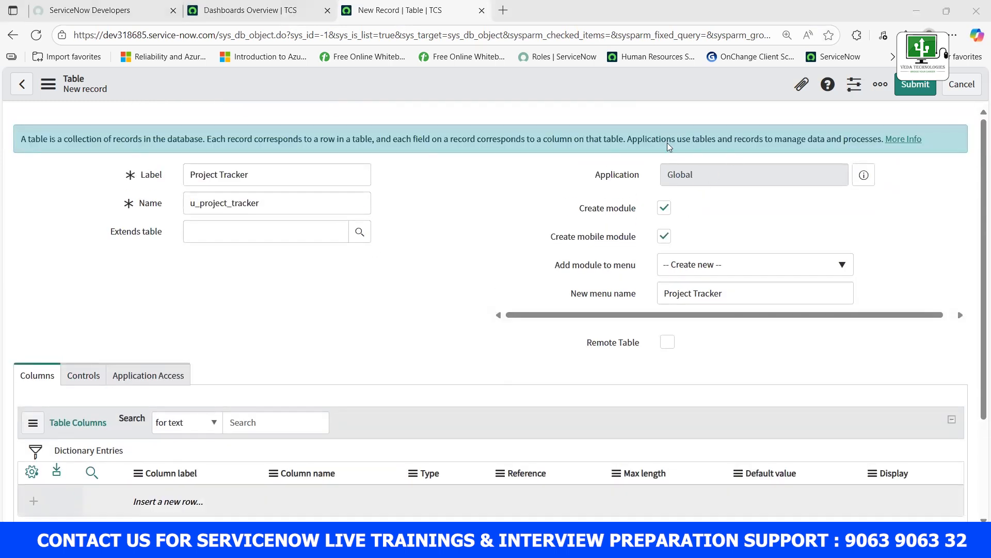
mouse_move(645, 135)
left_mouse_down()
mouse_move(867, 209)
mouse_move(590, 147)
left_mouse_up()
left_click_drag(578, 218, 634, 209)
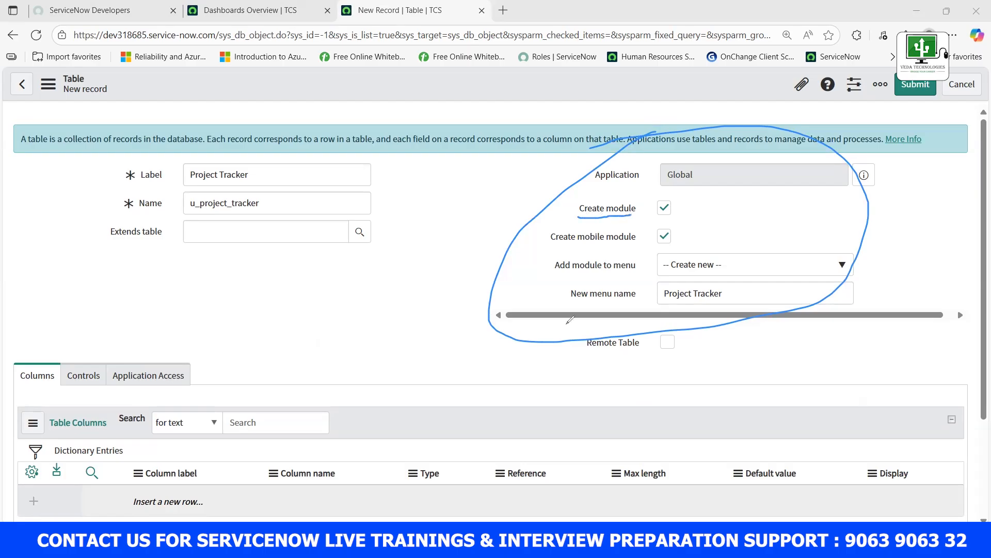
left_click_drag(552, 252, 639, 236)
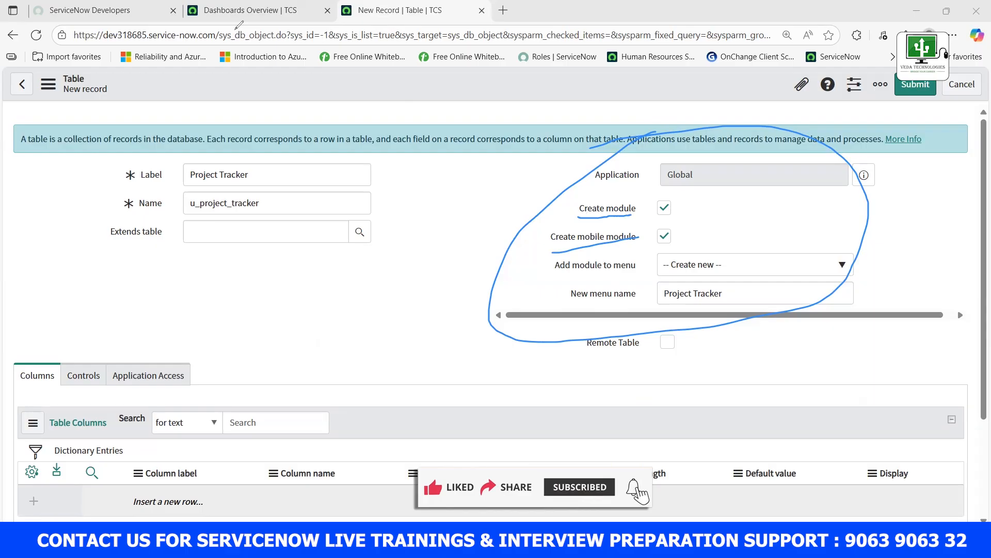
Search the application navigator on the Dashboards page for "project t" and return to the new table form.
left_click(253, 10)
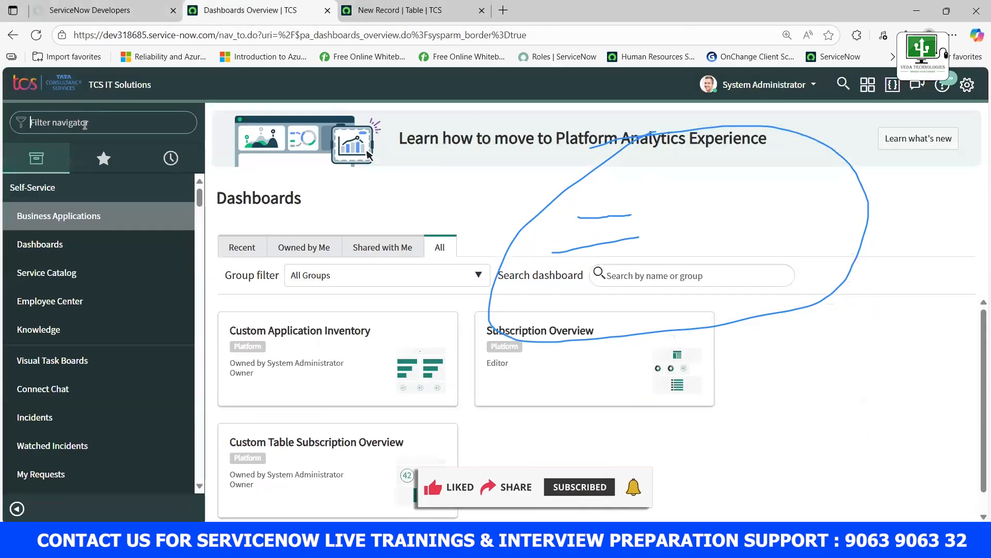
type("pro")
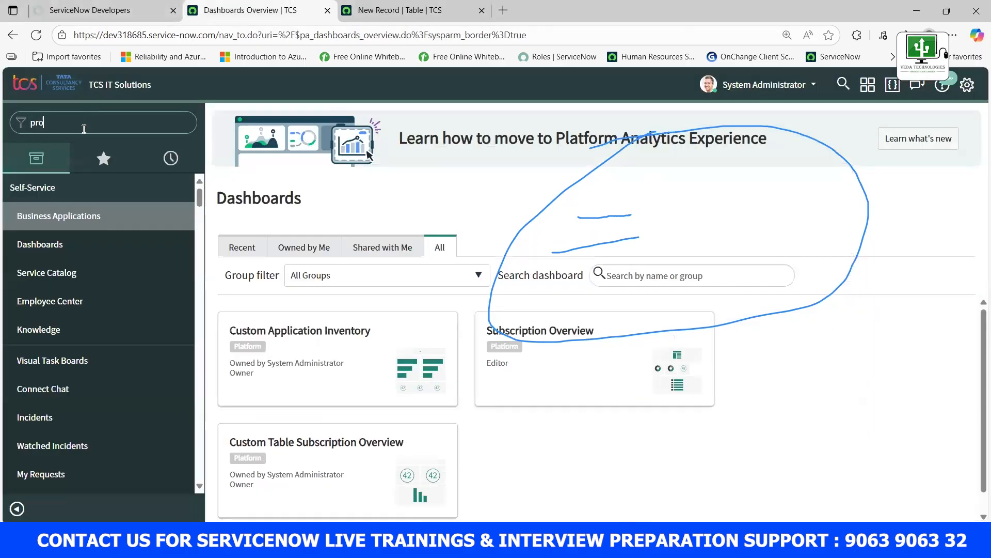
type("ject t")
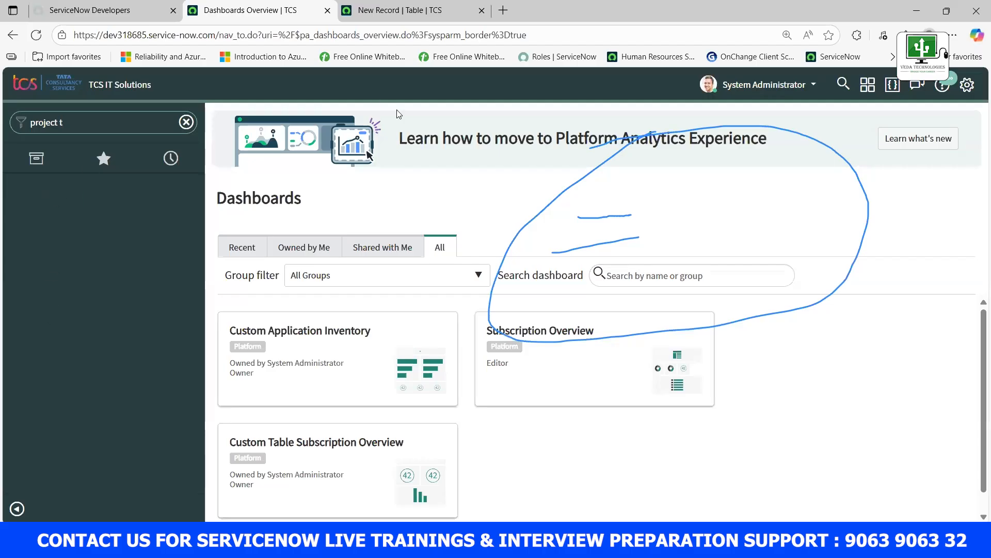
left_click(406, 13)
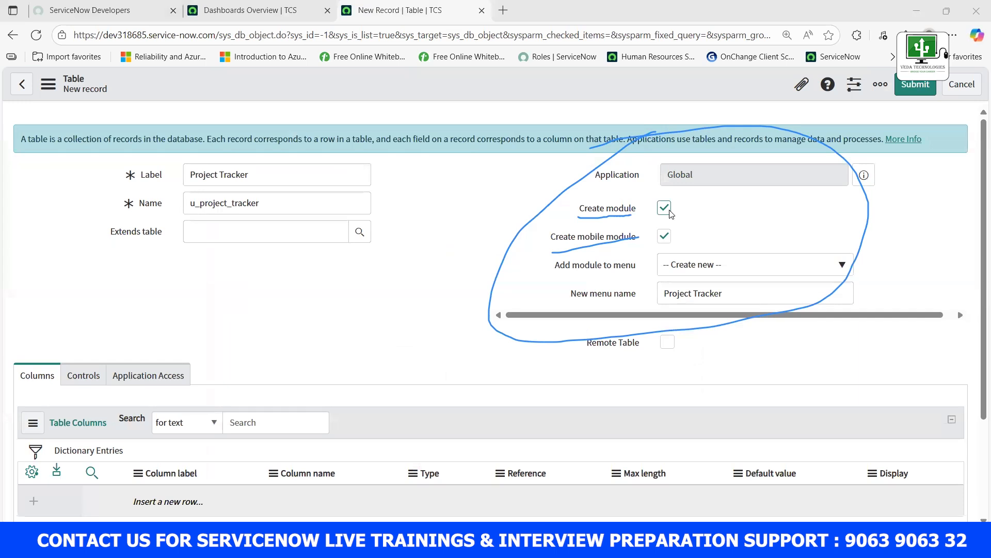
Replace the navigator search on the Dashboards page with "incide", review the Incident modules and return to the new table form.
left_click(256, 12)
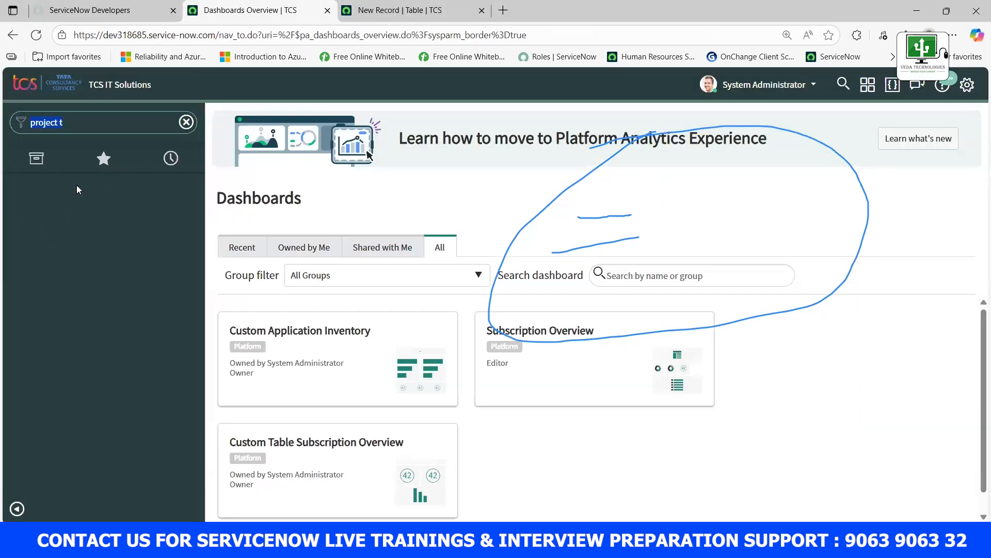
left_click(187, 122)
left_click(120, 129)
type("incide")
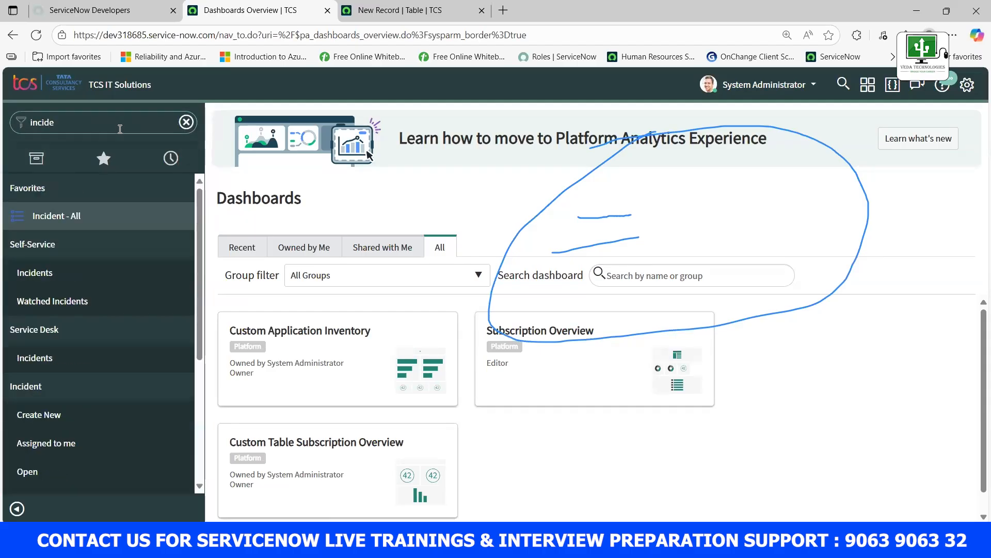
scroll(47, 331, "down", 3)
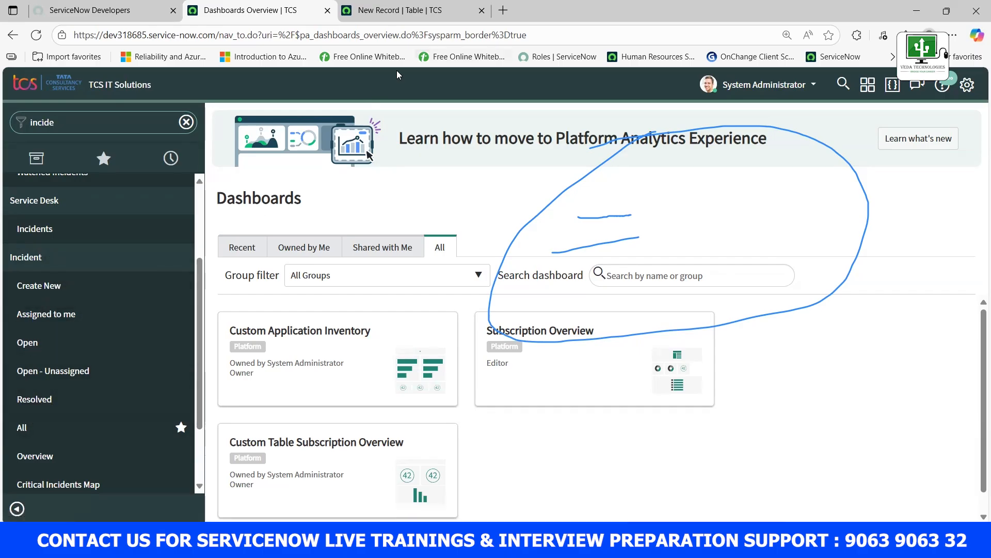
left_click(376, 12)
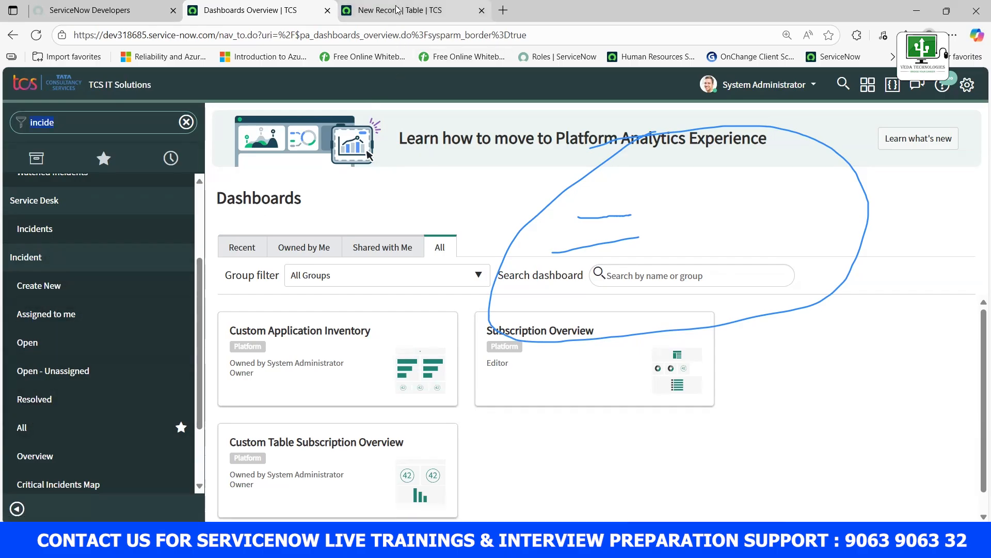
Turn off Create module for the Project Tracker table and save the record, staying on its form.
left_click(578, 206)
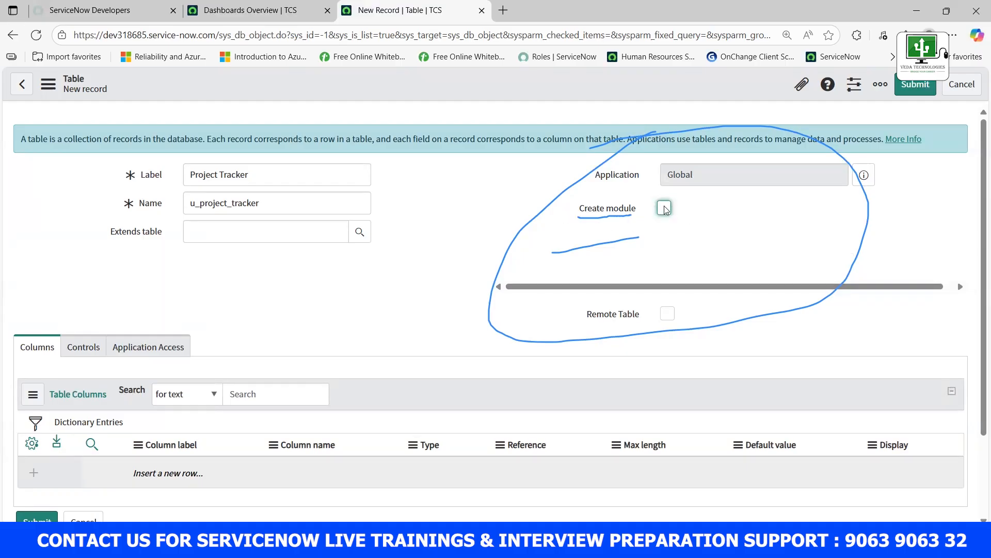
right_click(237, 81)
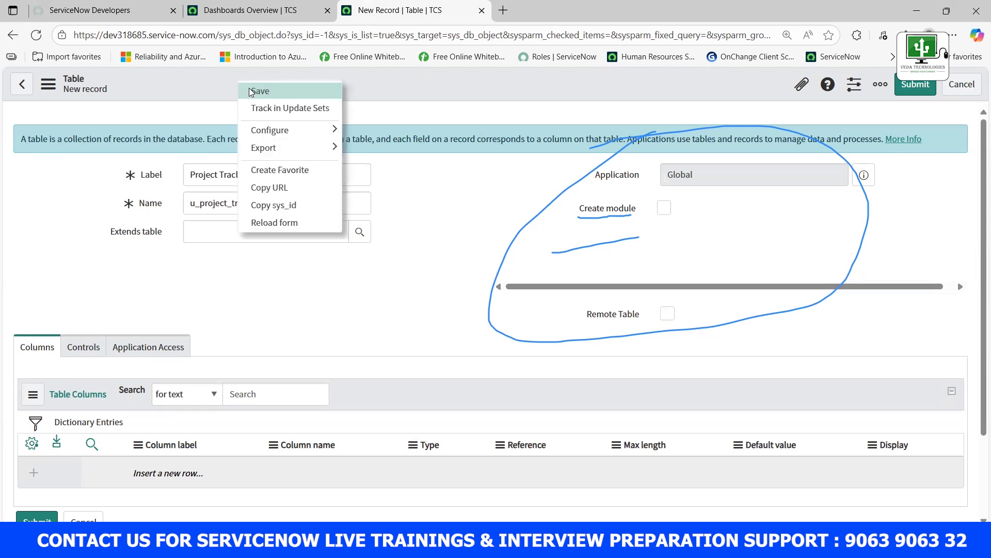
left_click(249, 88)
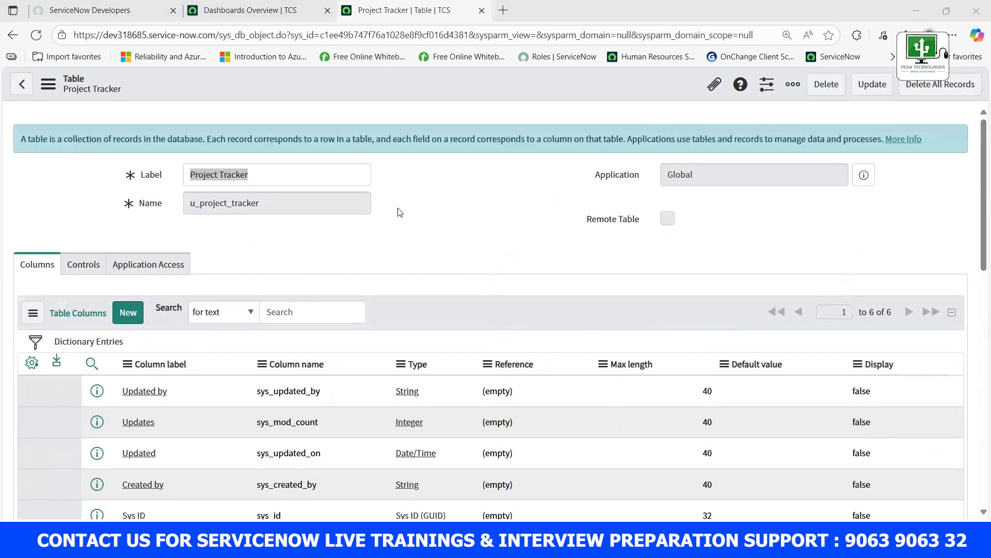
Review the automatically added columns of the Project Tracker table and highlight the total in the column list's record counter.
scroll(206, 325, "down", 2)
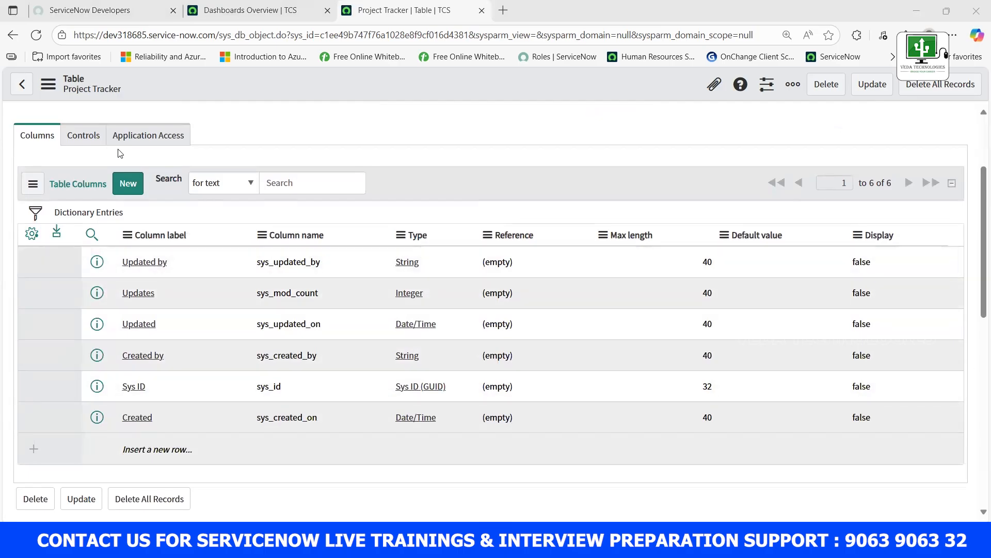
double_click(889, 183)
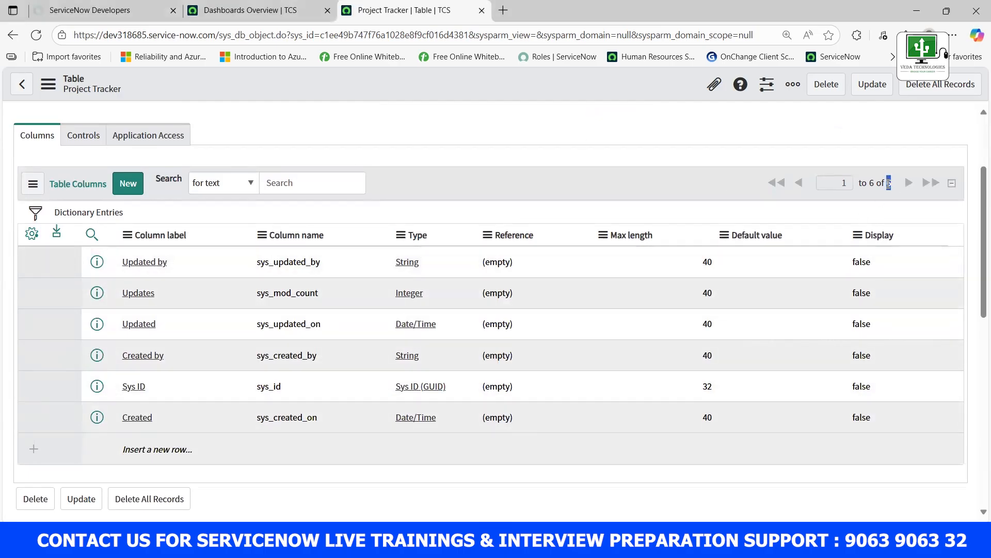
left_click(667, 185)
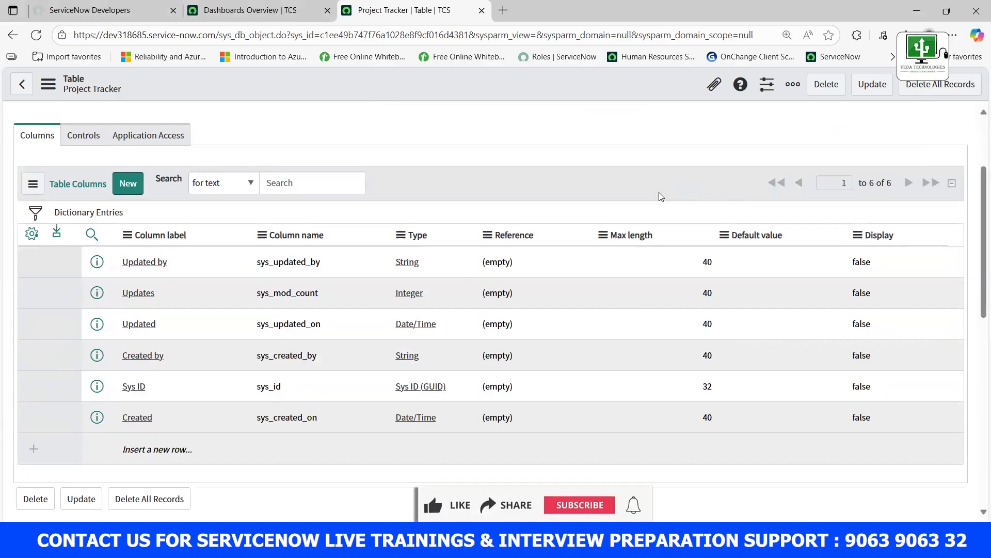
Switch to Snipping Tool to check the planned Project Trackers field list, and return to the table form in the browser.
left_click(699, 540)
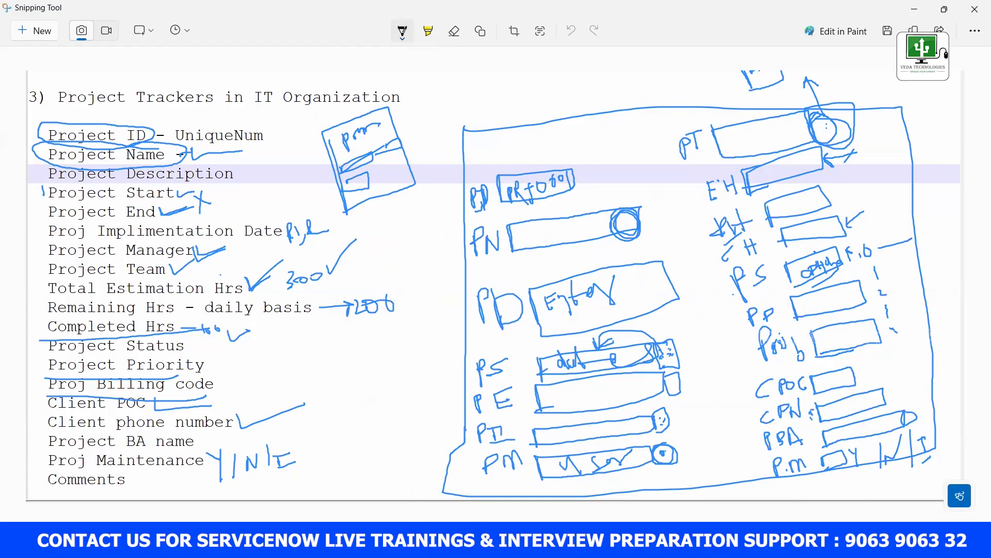
left_click(565, 545)
scroll(188, 176, "up", 3)
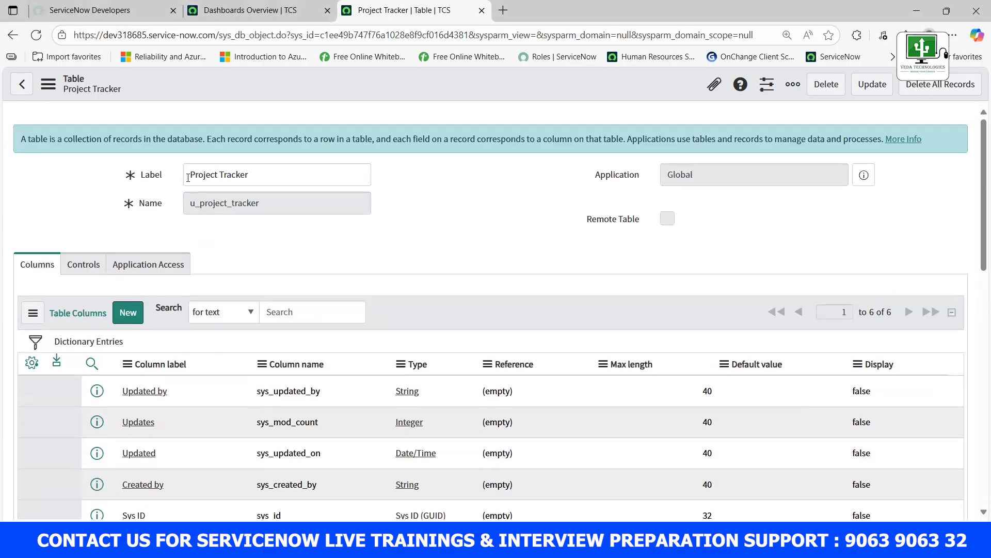
Look over the table's Controls settings, including auto-numbering and access controls, and return to its Columns list.
left_click(84, 265)
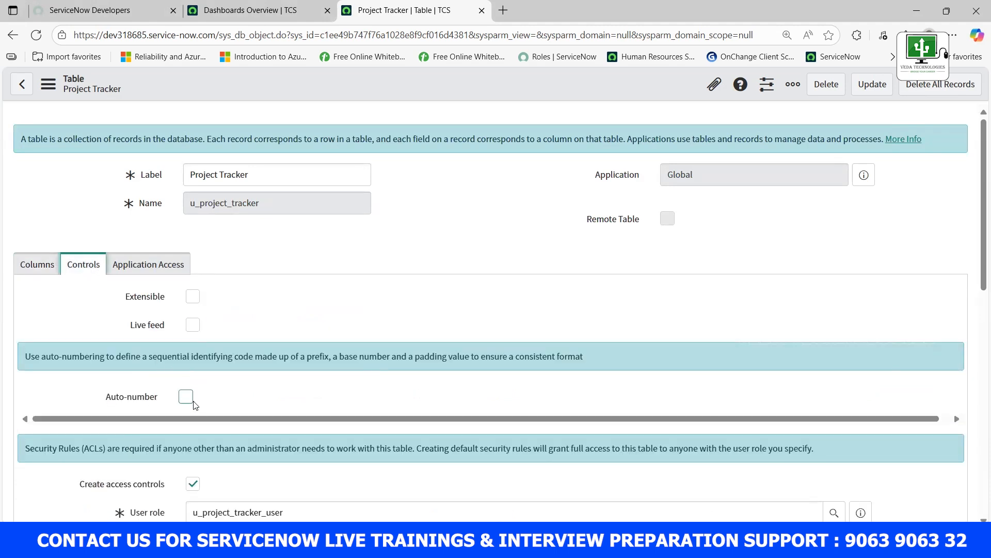
scroll(262, 376, "down", 3)
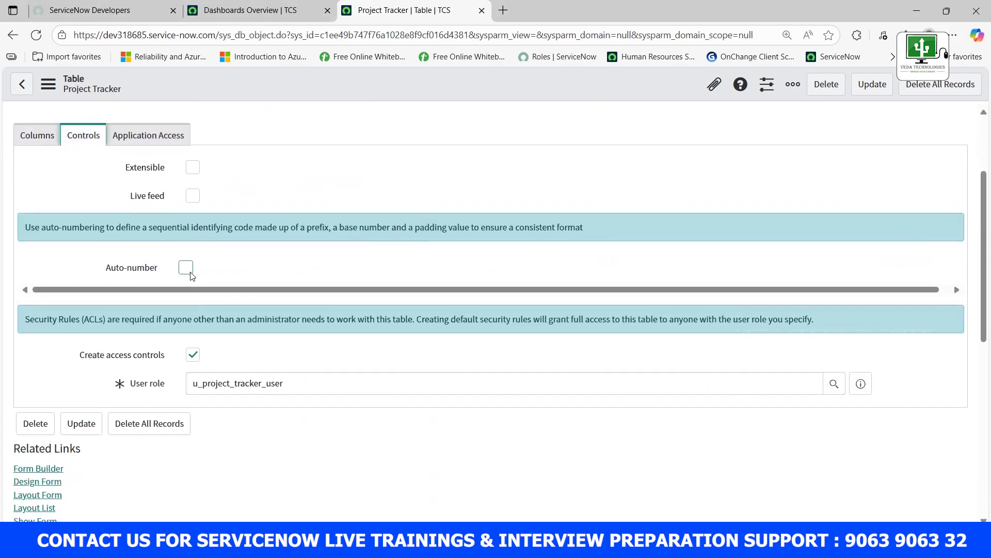
scroll(160, 244, "up", 3)
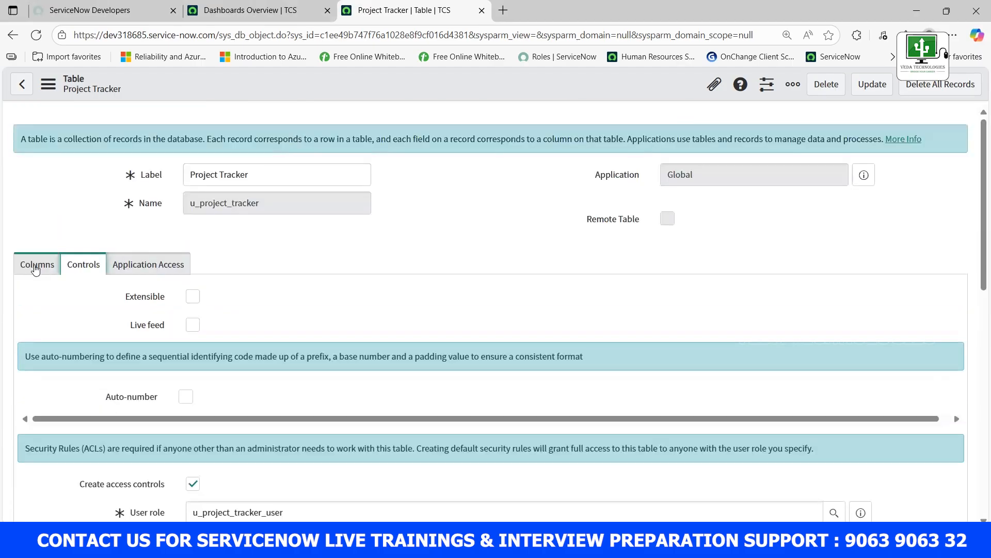
left_click(35, 265)
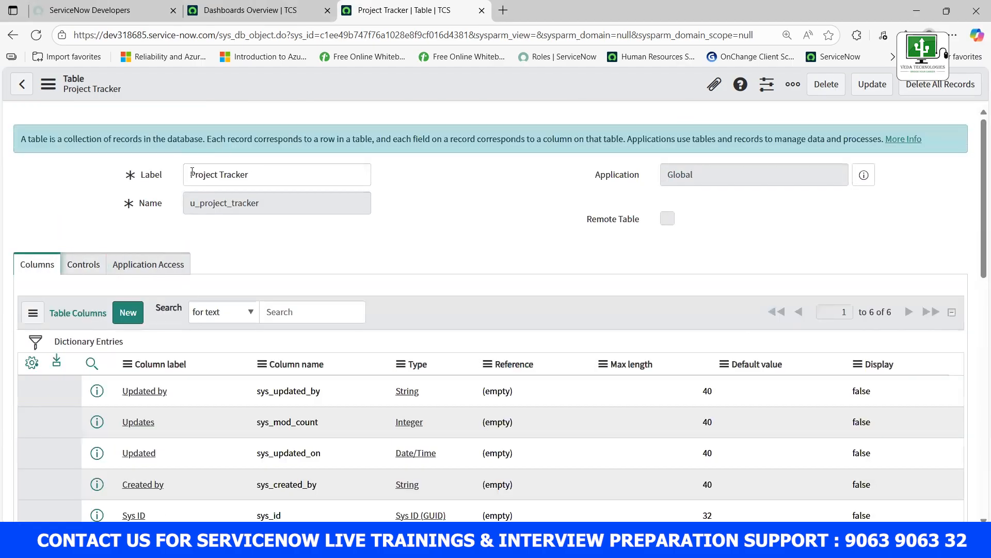
Reopen the Controls settings and highlight the Auto-number label and the auto-numbering description up to "a base number".
left_click(89, 269)
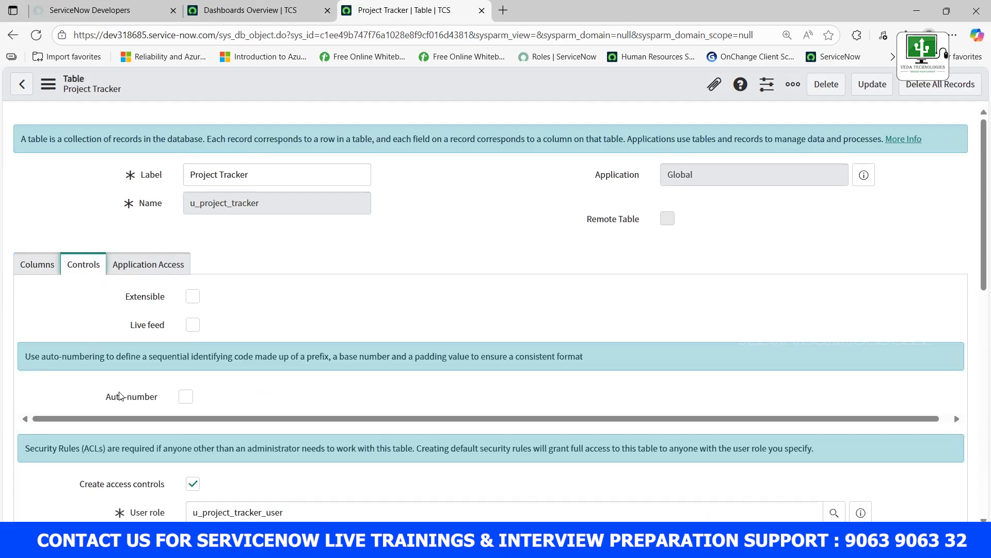
left_click_drag(107, 401, 152, 403)
left_click(161, 403)
triple_click(162, 404)
left_click_drag(585, 358, 23, 357)
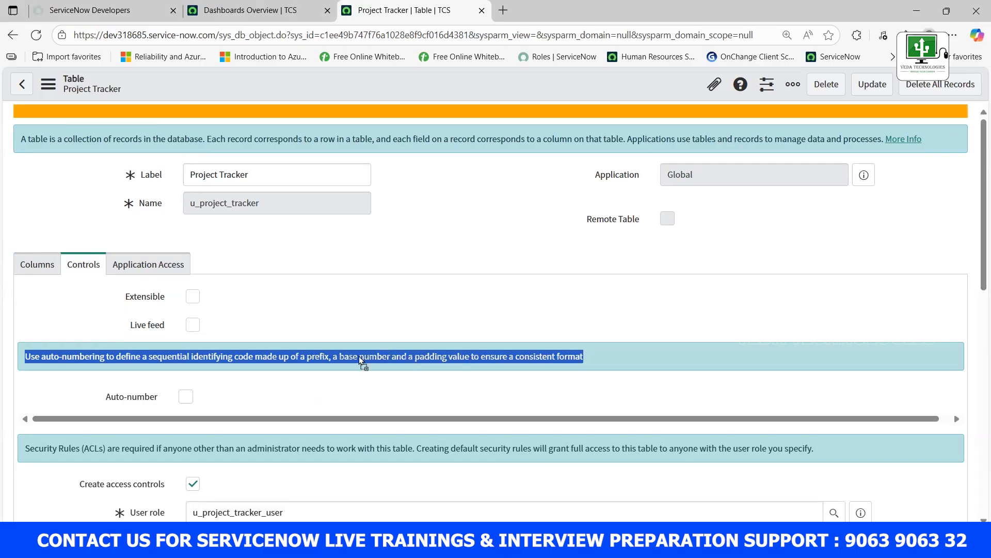
left_click(389, 356)
left_click_drag(389, 356, 28, 354)
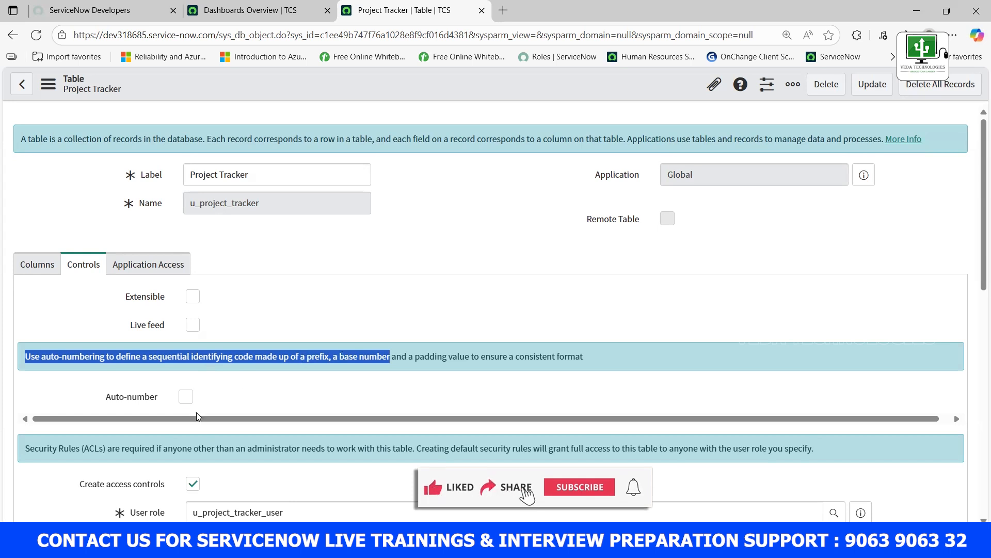
Enable Auto-number for the Project Tracker table and go through its Prefix, Number and Number of digits fields.
left_click(187, 398)
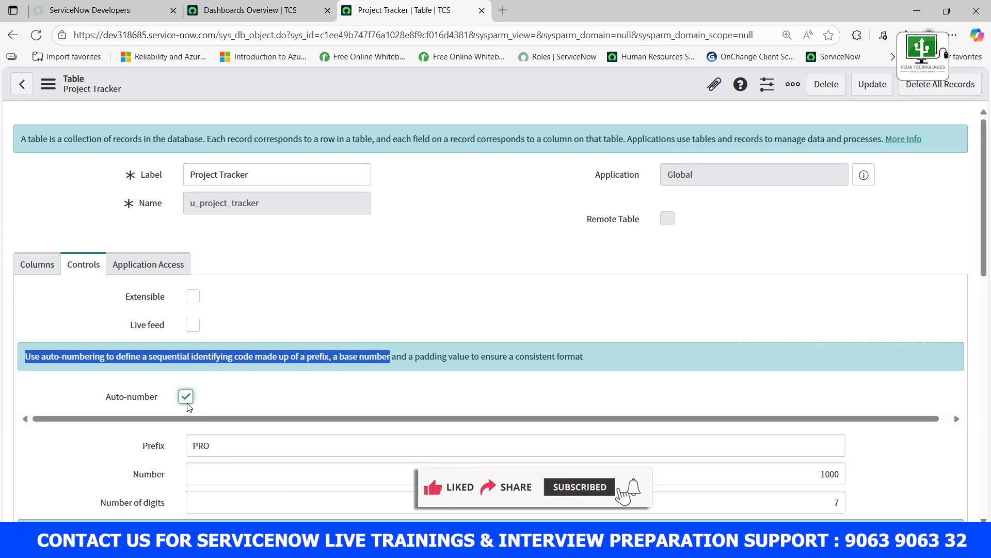
scroll(186, 399, "down", 1)
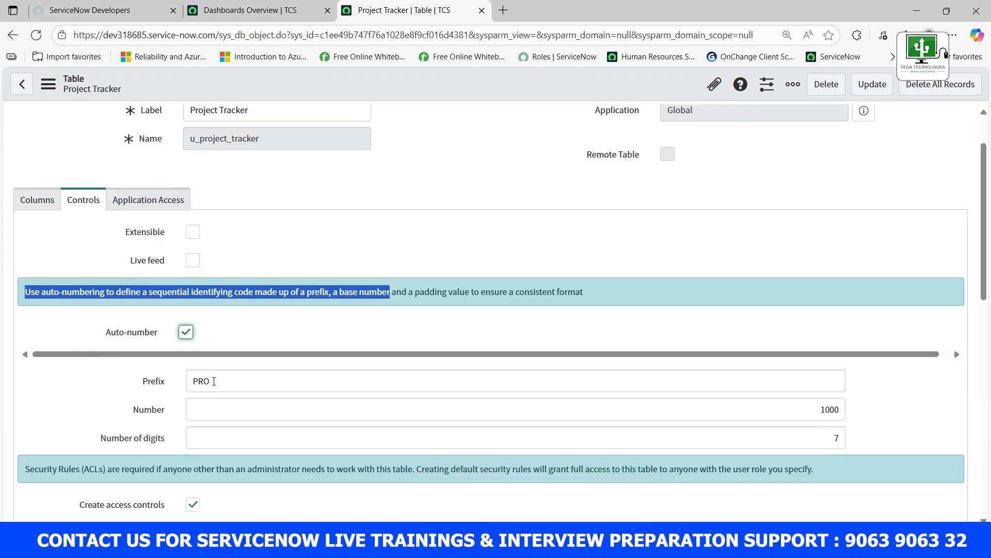
left_click(177, 382)
key("Tab")
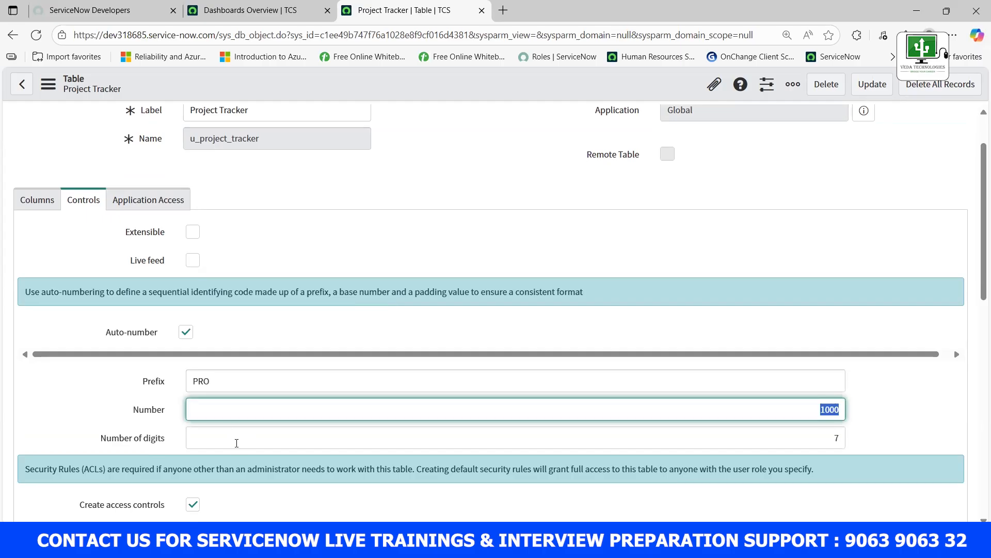
key("Tab")
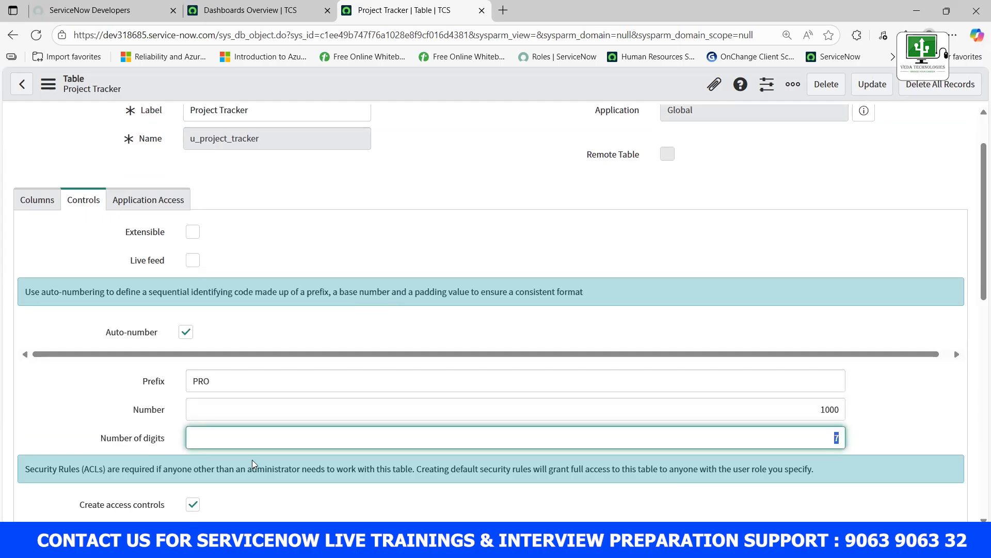
left_click(436, 331)
Highlight the auto-number prefix PRO and compare it with the table's label.
left_click_drag(215, 384, 189, 382)
scroll(225, 240, "up", 2)
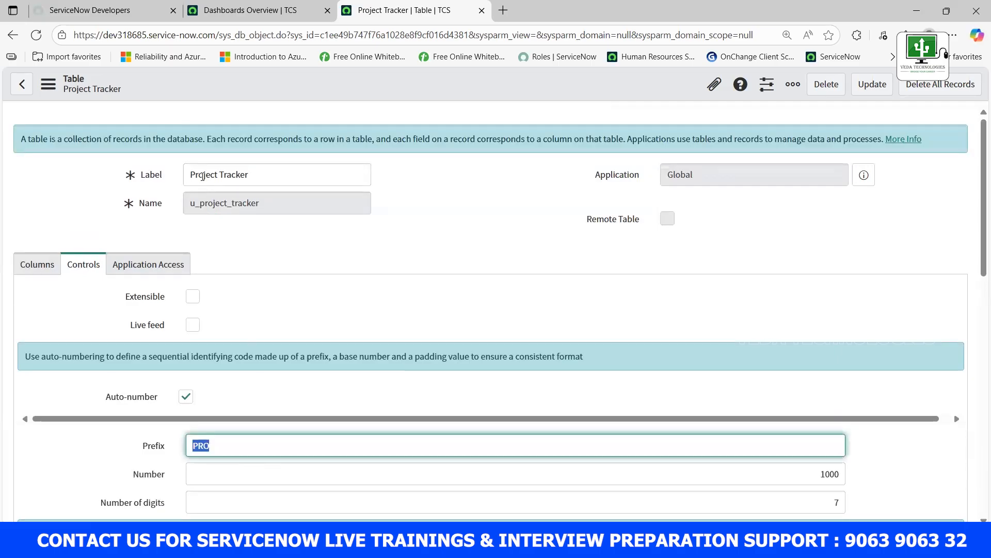
scroll(203, 177, "down", 1)
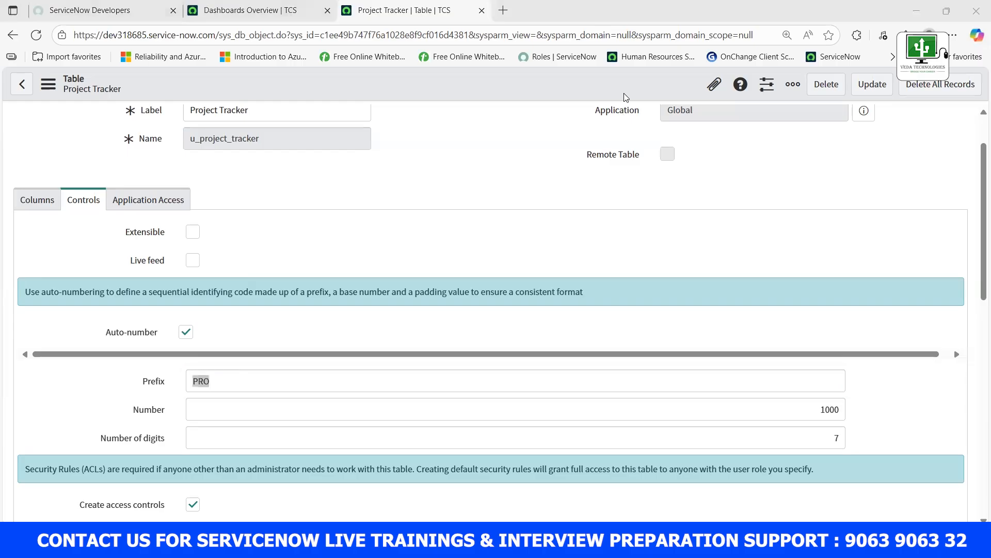
Handwrite "INC" over the form, circle the Number of digits and Number values, and draw a bracket beside the numbering fields.
mouse_move(606, 227)
left_mouse_down()
mouse_move(609, 262)
mouse_move(629, 221)
mouse_move(643, 230)
mouse_move(643, 200)
mouse_move(666, 217)
left_mouse_up()
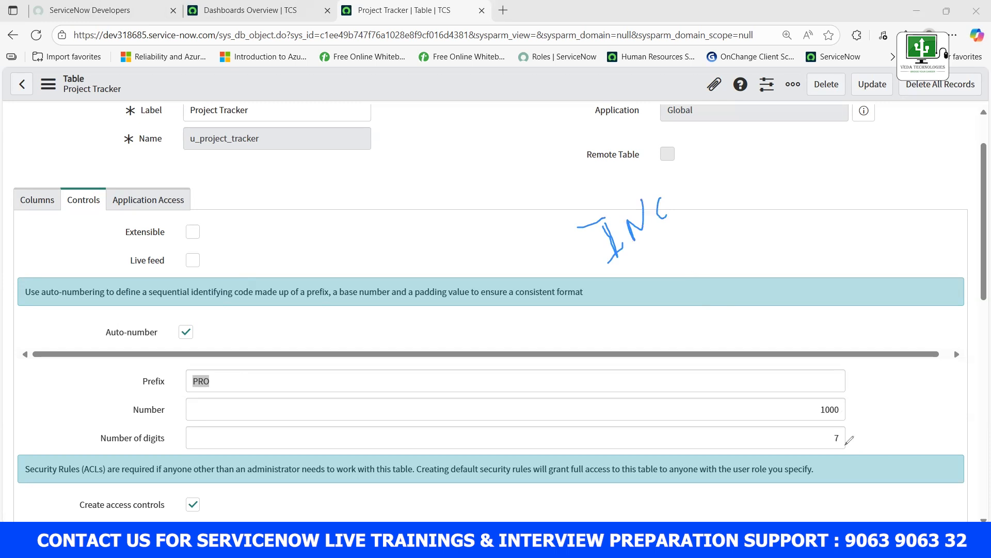
mouse_move(843, 430)
left_mouse_down()
mouse_move(835, 445)
mouse_move(843, 427)
left_mouse_up()
mouse_move(839, 404)
left_mouse_down()
mouse_move(812, 407)
mouse_move(837, 414)
mouse_move(846, 405)
mouse_move(829, 402)
left_mouse_up()
left_click_drag(865, 331, 883, 437)
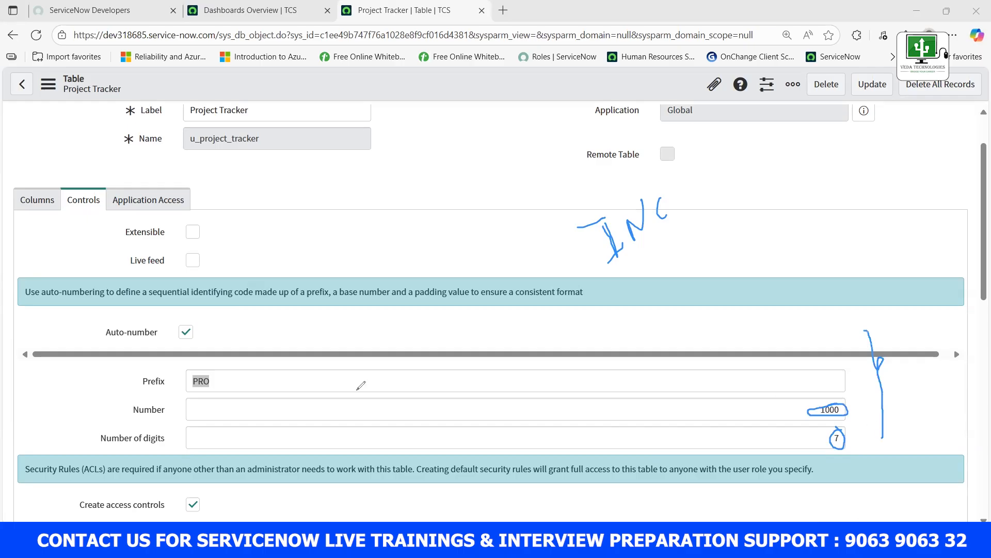
Draw check marks beside the three numbering values, underline the Number and Number of digits labels, and mark the prefix with an arrow.
mouse_move(228, 373)
left_mouse_down()
mouse_move(230, 385)
mouse_move(351, 356)
left_mouse_up()
mouse_move(851, 404)
left_mouse_down()
mouse_move(857, 413)
mouse_move(872, 403)
mouse_move(855, 442)
mouse_move(874, 434)
left_mouse_up()
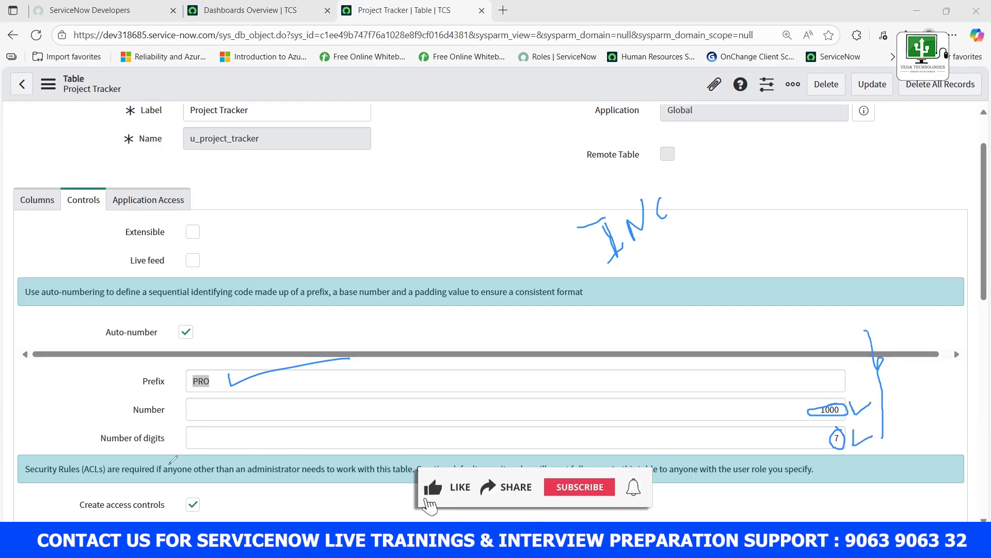
mouse_move(100, 445)
left_mouse_down()
mouse_move(155, 449)
mouse_move(173, 418)
left_mouse_up()
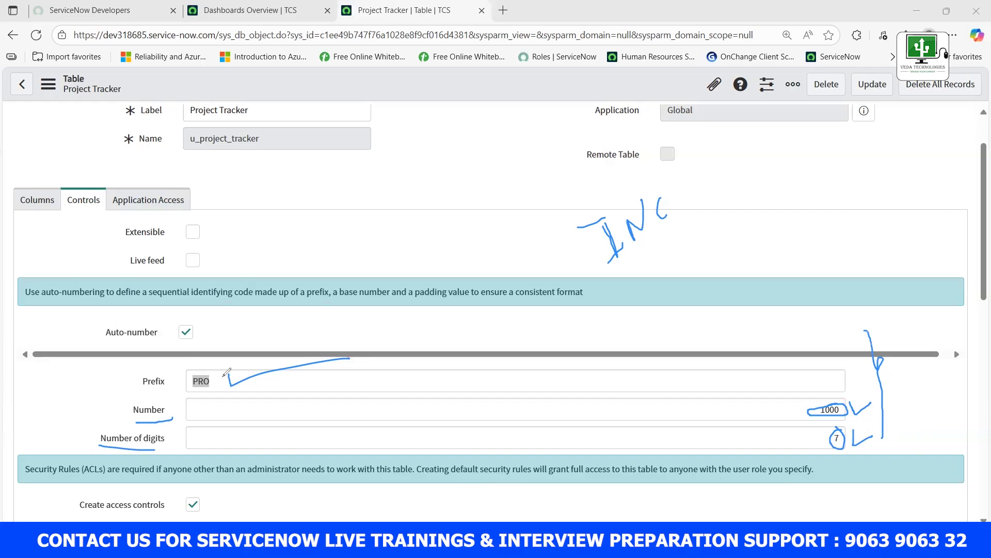
mouse_move(226, 373)
left_mouse_down()
mouse_move(228, 385)
mouse_move(350, 377)
left_mouse_up()
Save the Project Tracker table with its auto-numbering settings, staying on the form.
scroll(556, 195, "up", 1)
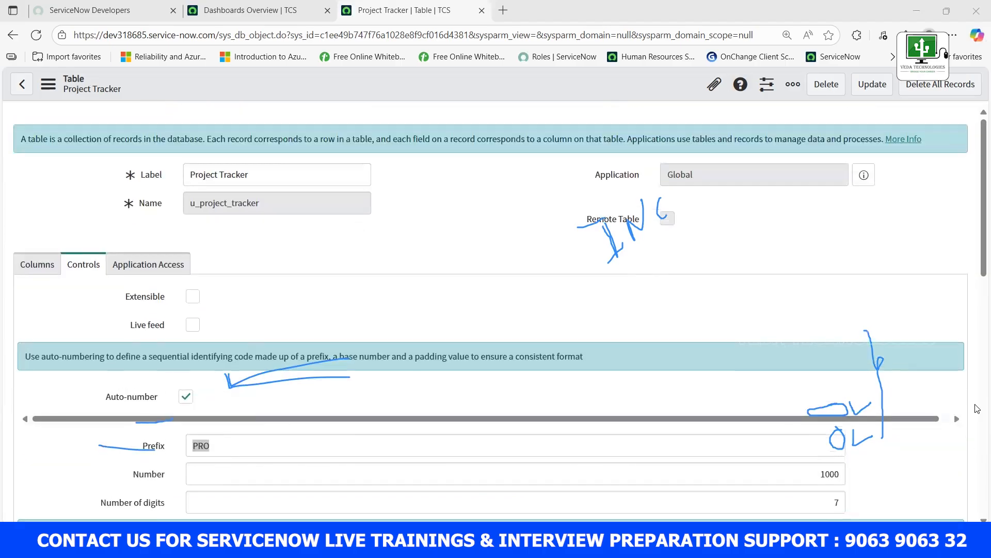
right_click(243, 88)
left_click(263, 97)
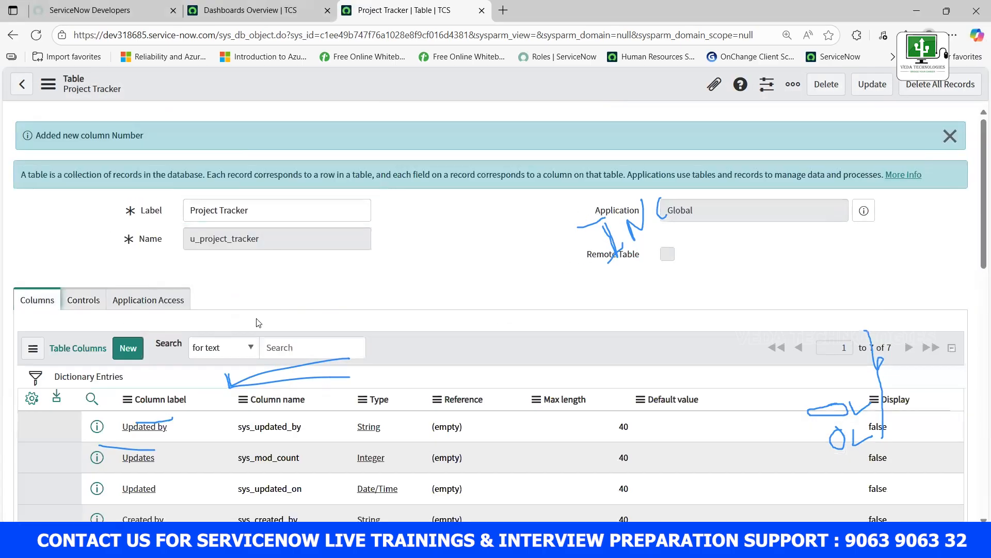
Review the Project Tracker table's column list, highlighting the total number of columns and the Number column's label.
scroll(506, 294, "down", 1)
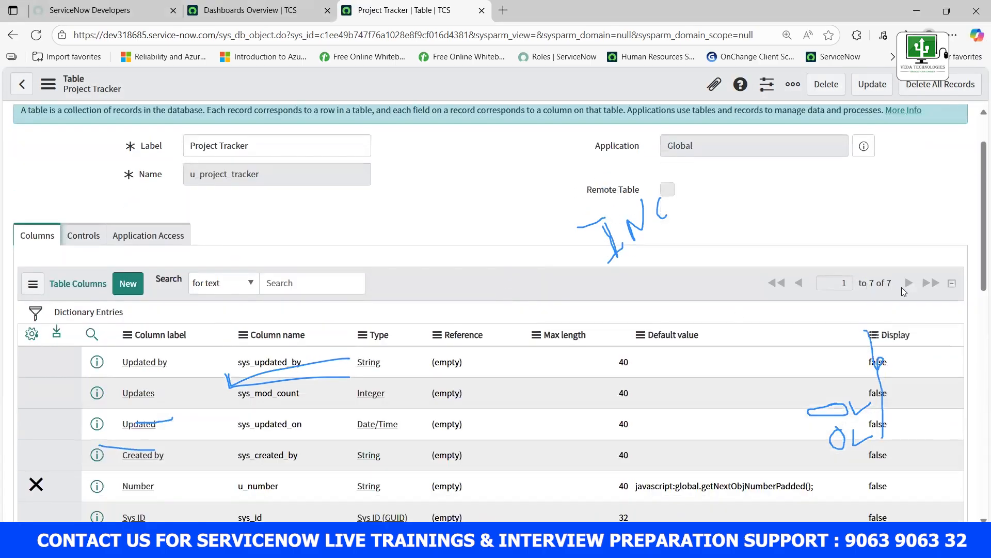
double_click(888, 286)
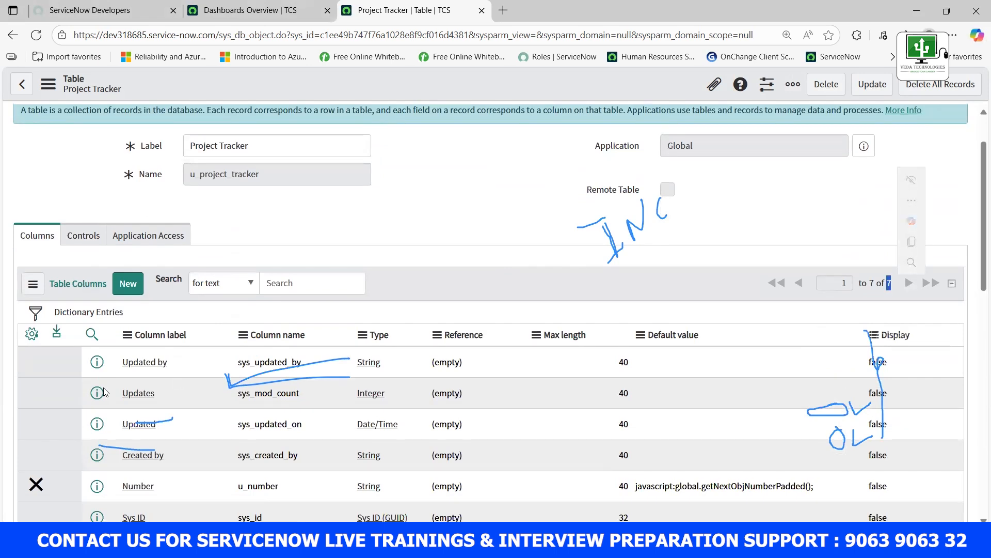
scroll(320, 223, "down", 1)
scroll(312, 222, "down", 1)
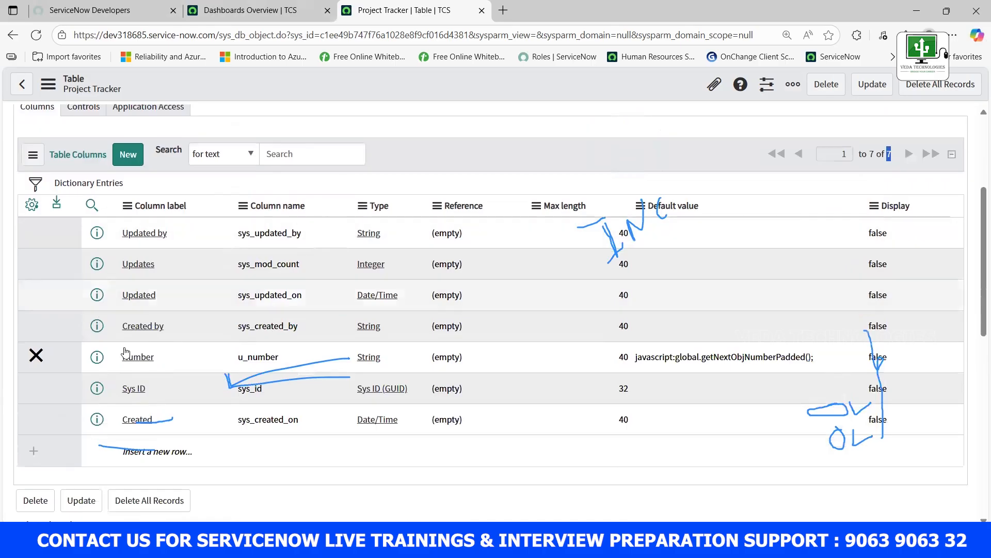
left_click_drag(166, 361, 125, 356)
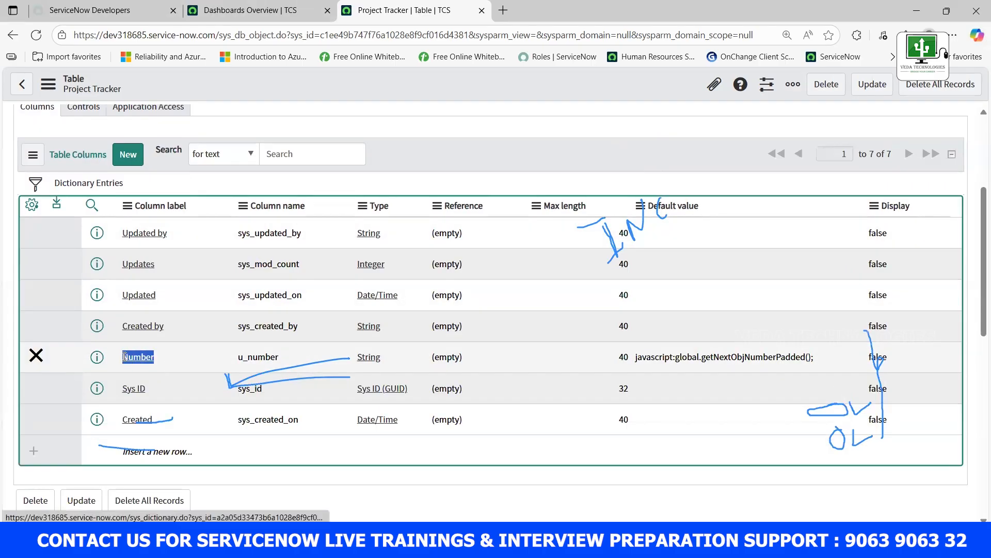
left_click(445, 148)
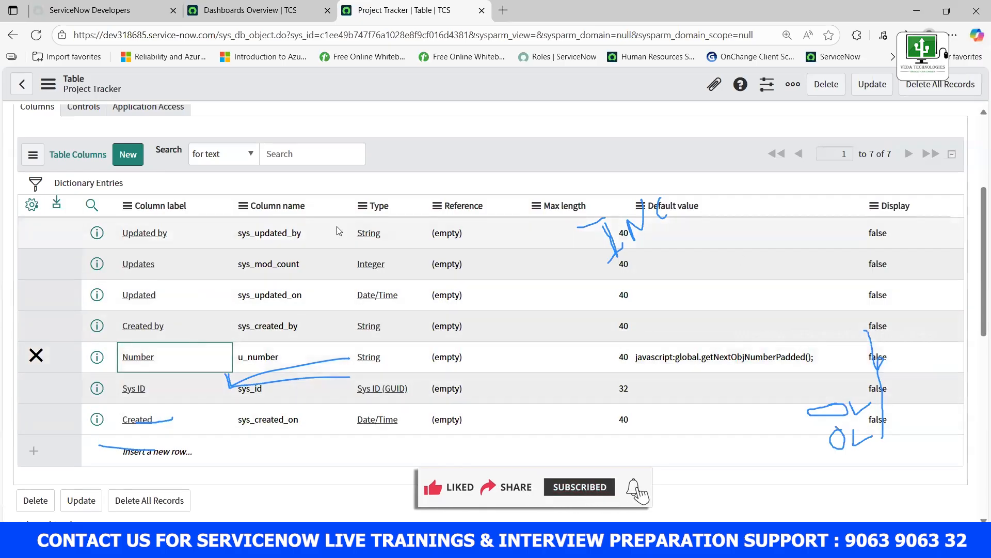
Examine the Project Tracker table form from its header through the column list to the related links.
scroll(255, 309, "up", 1)
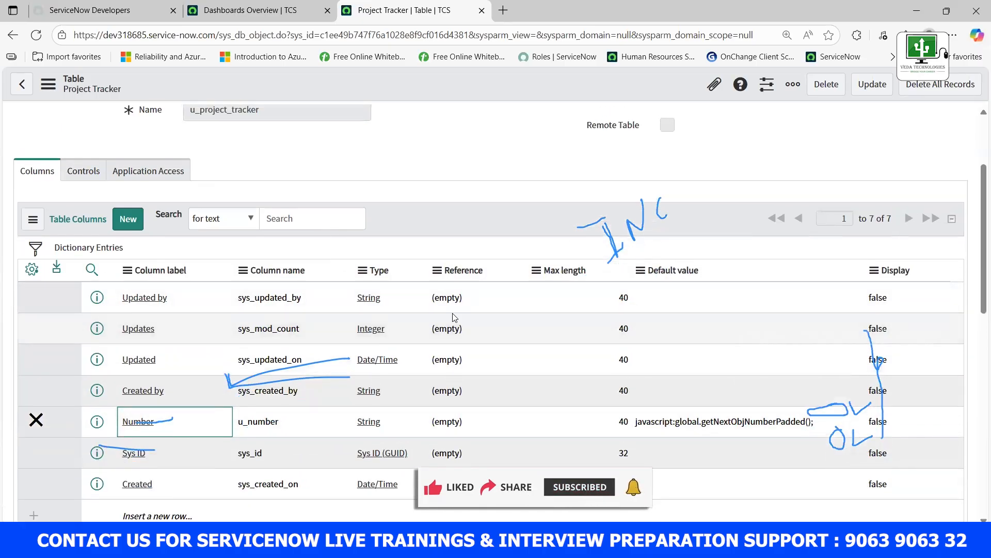
scroll(255, 309, "up", 2)
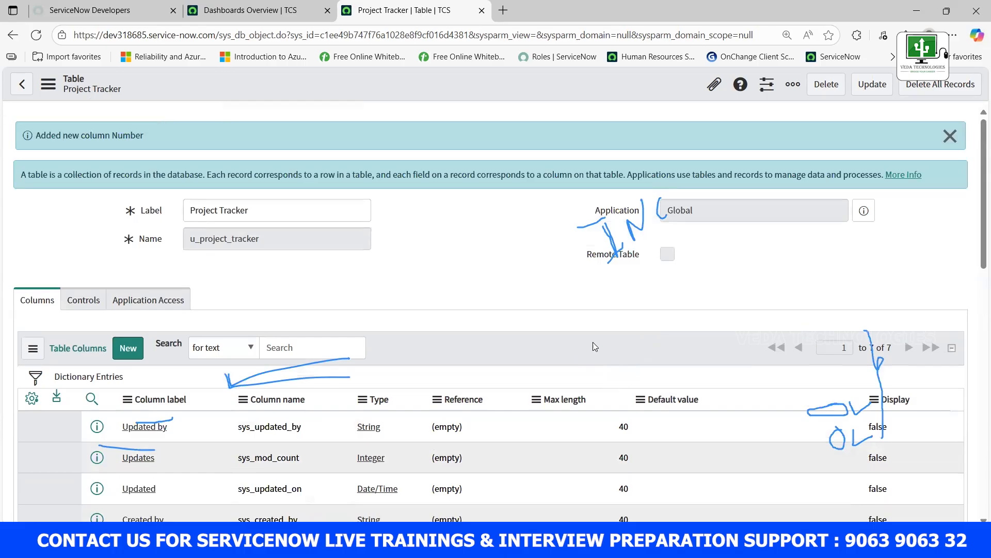
scroll(320, 328, "down", 3)
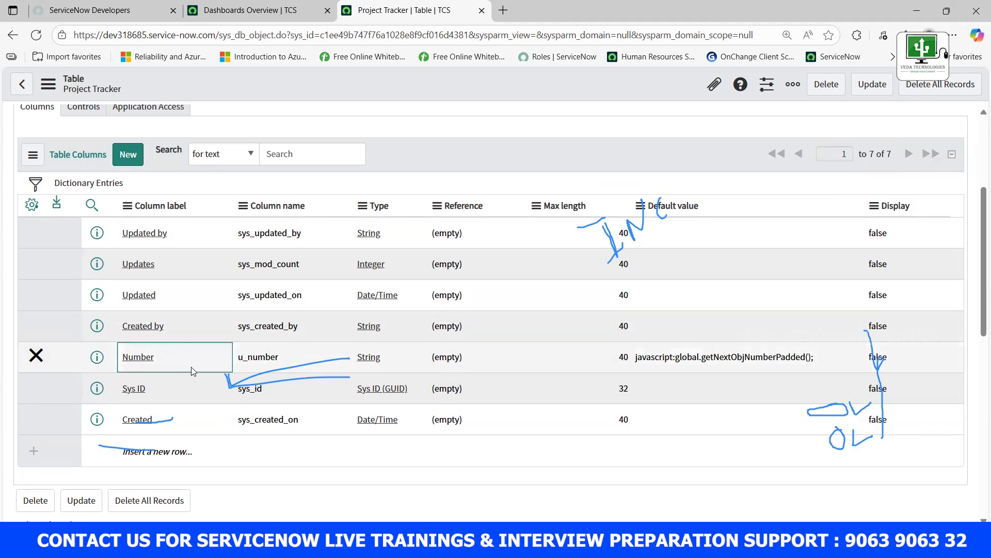
scroll(59, 419, "down", 3)
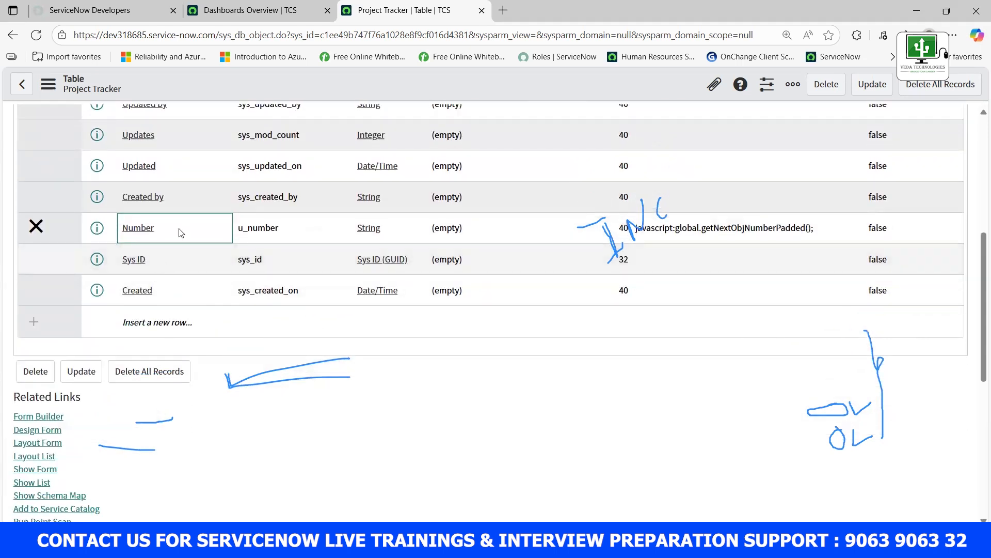
scroll(96, 155, "up", 3)
scroll(96, 152, "up", 1)
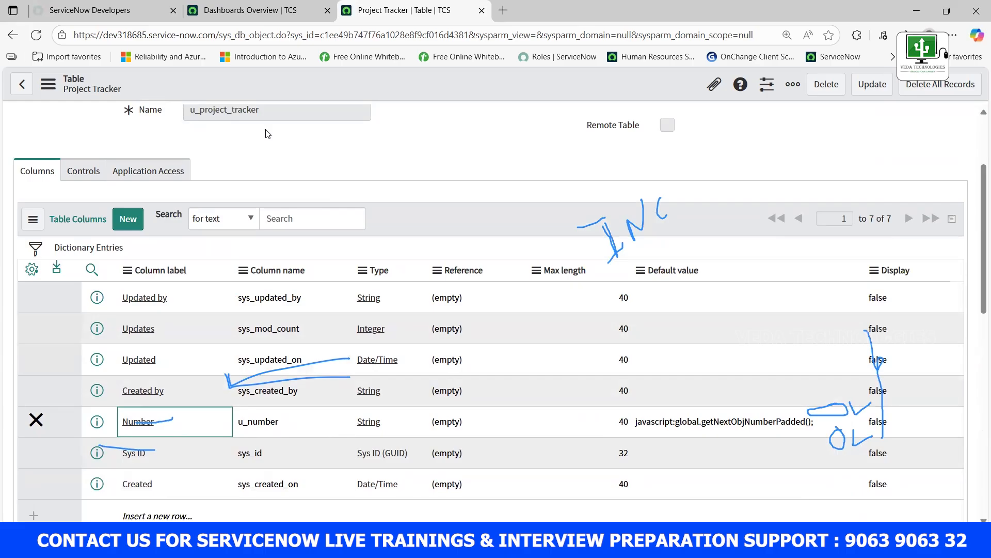
scroll(287, 197, "down", 6)
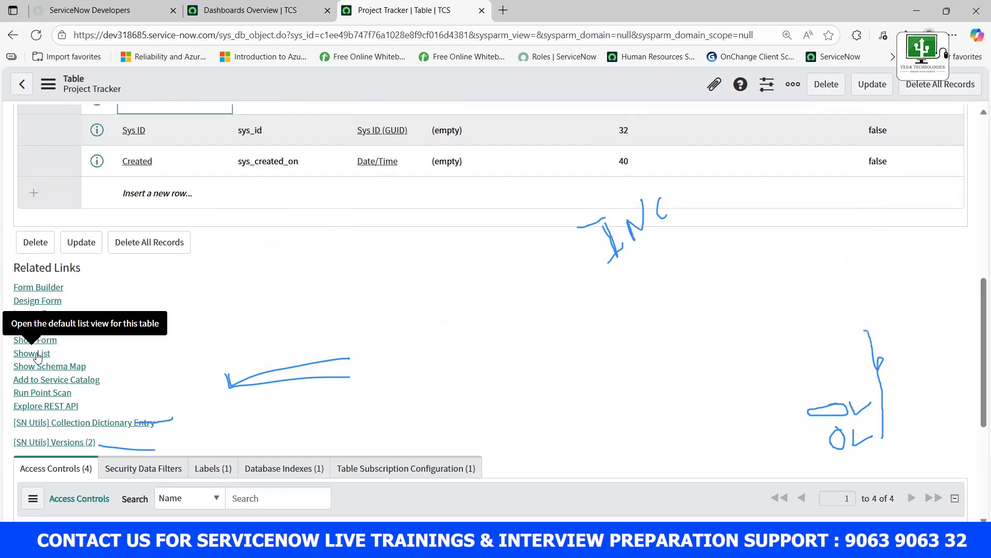
scroll(316, 289, "up", 9)
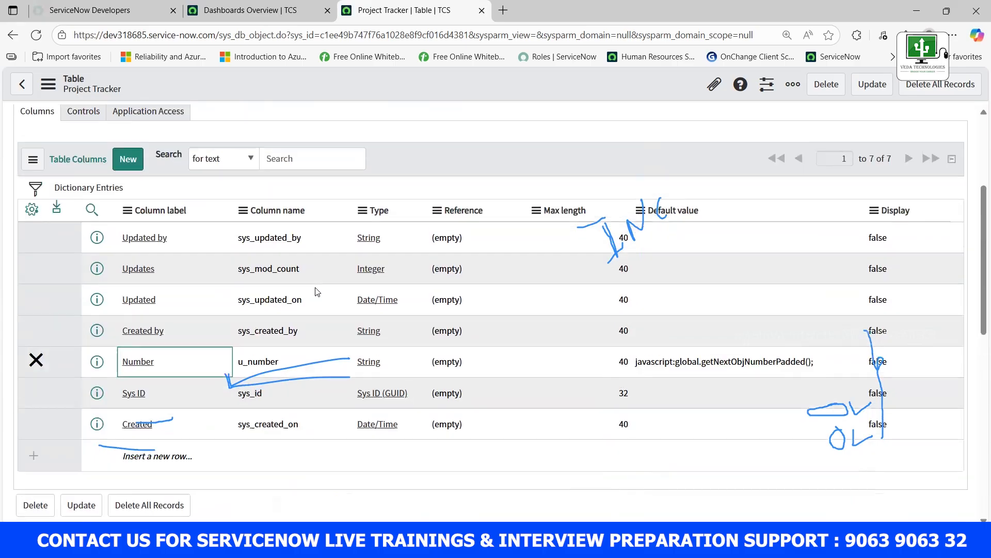
Copy the table name u_project_tracker and open its new-record form by entering u_project_tracker.FORM in the navigation filter.
left_click_drag(260, 240, 184, 246)
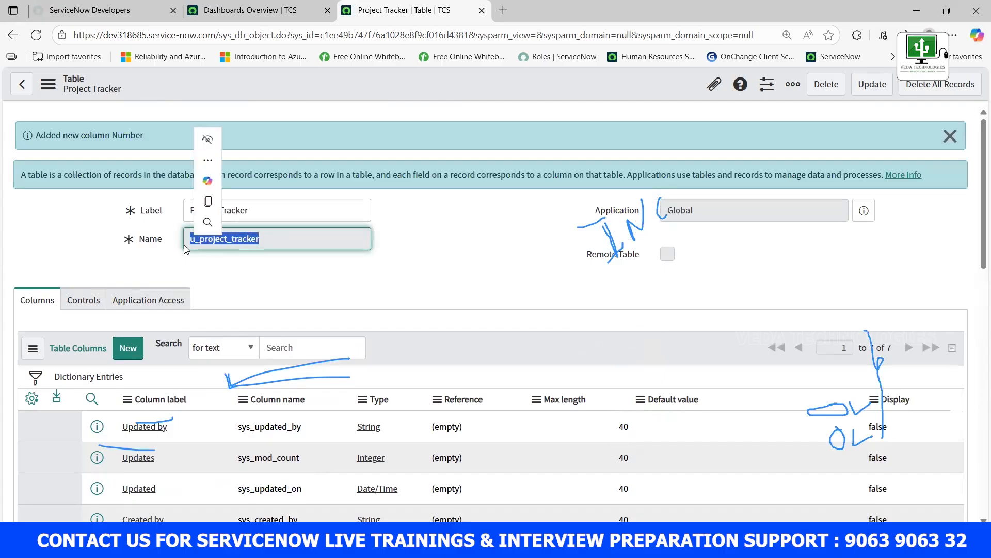
key("ctrl+c")
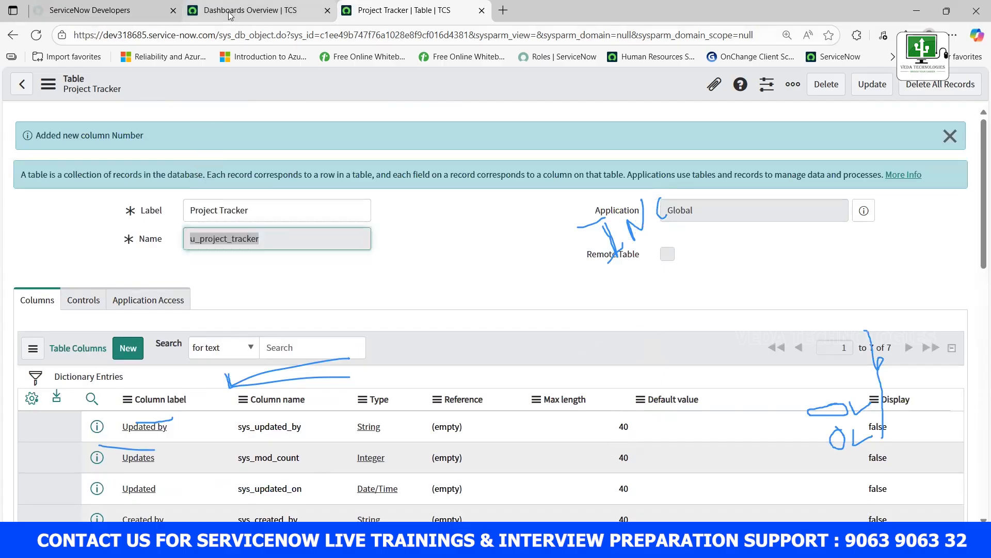
left_click(232, 13)
key("ctrl+v")
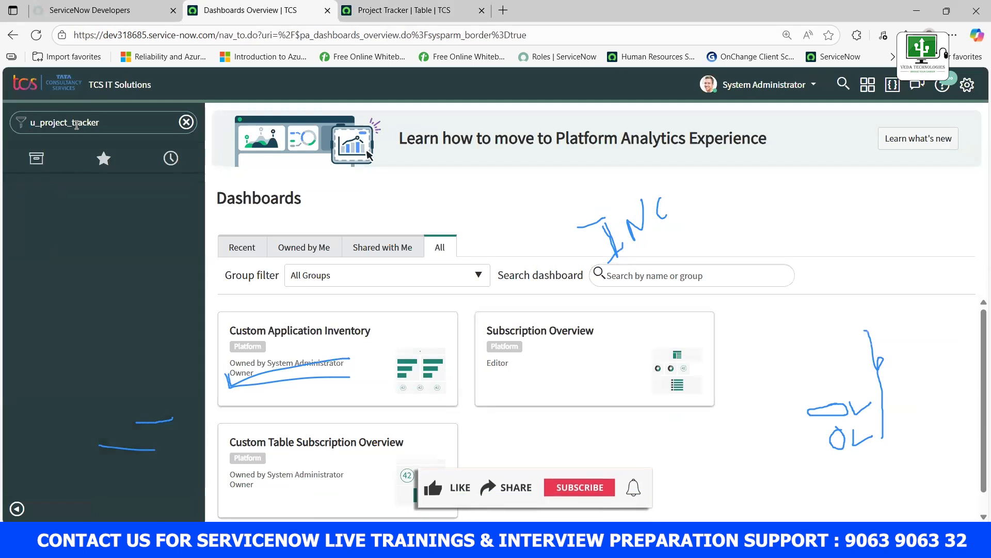
type(".FORM")
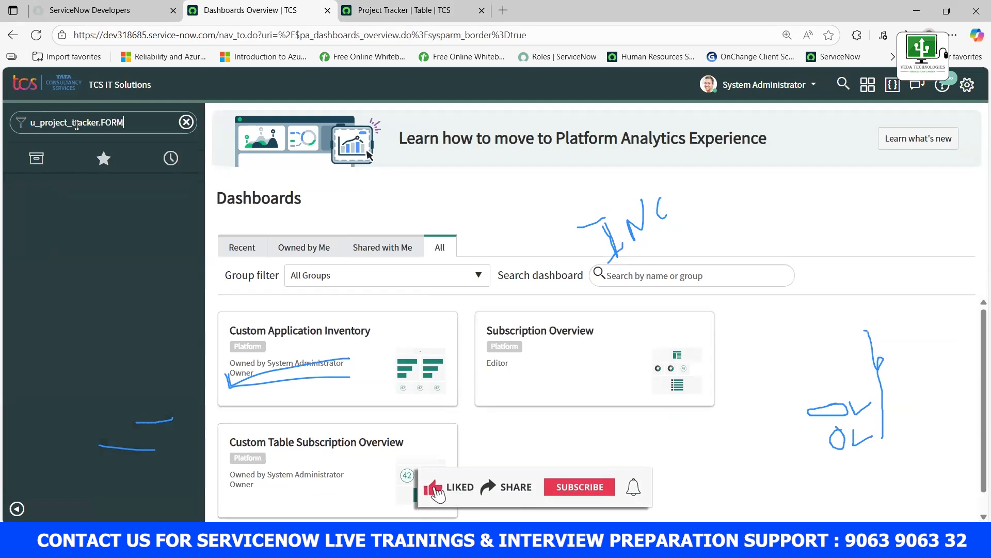
key("Return")
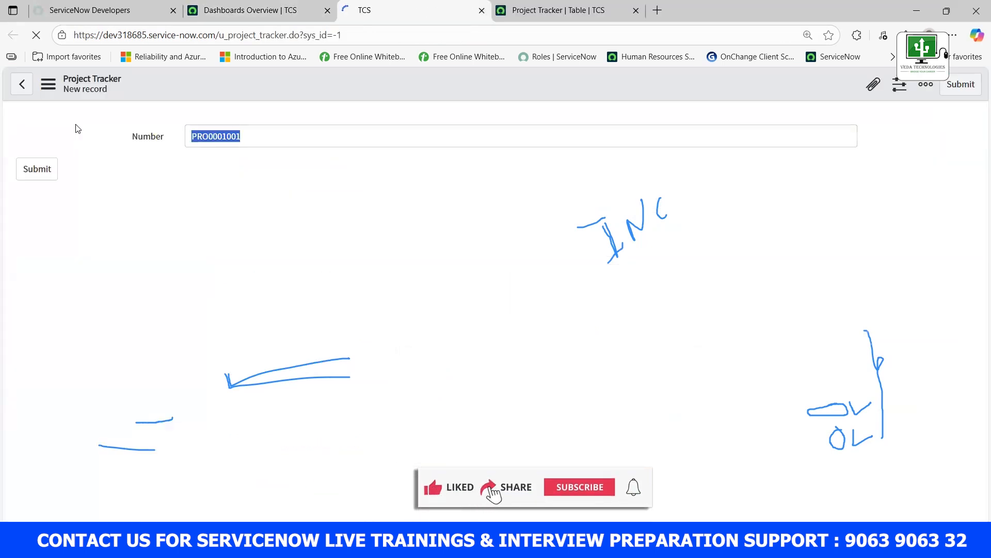
Highlight the prefix, the full digit sequence and the last four digits of the new record's Number value.
left_click(243, 142)
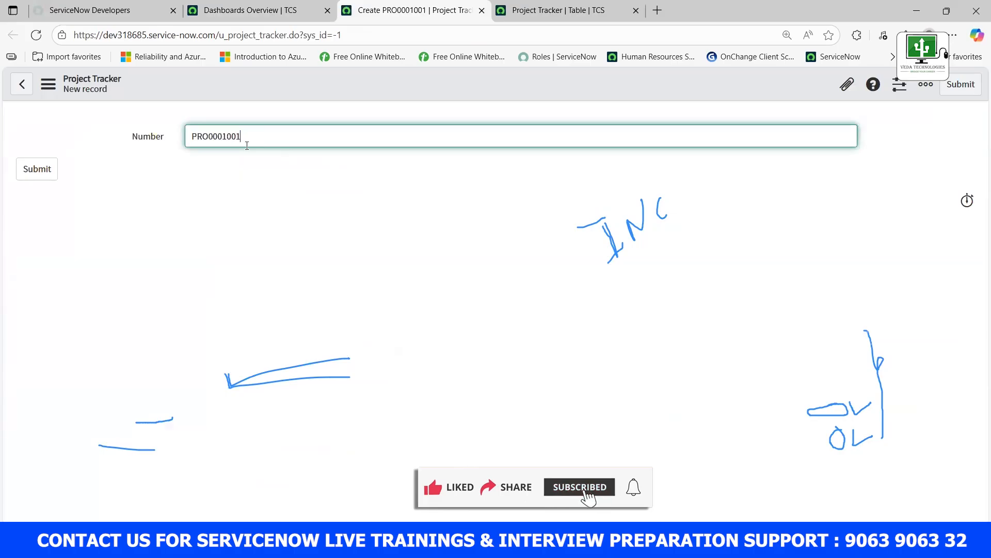
left_click(193, 155)
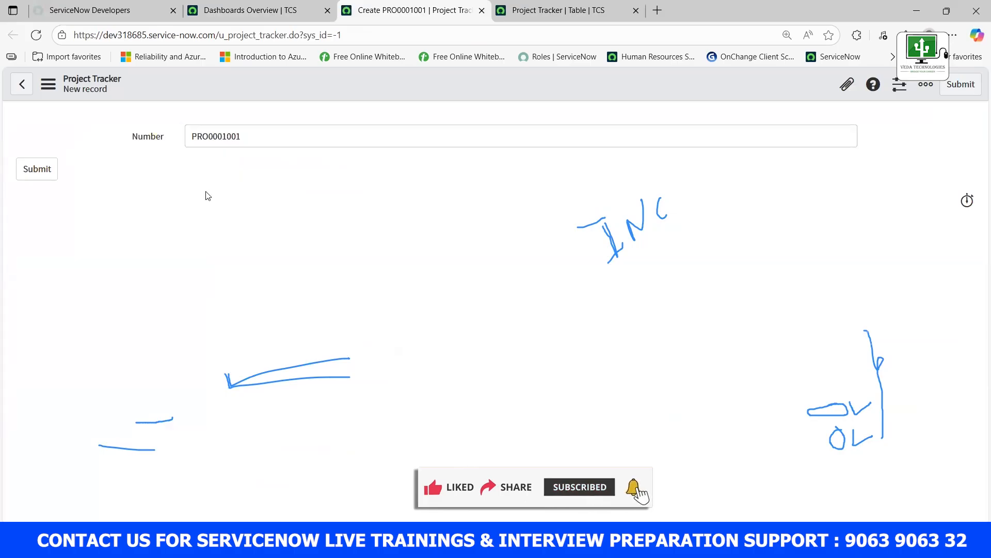
left_click_drag(208, 138, 192, 136)
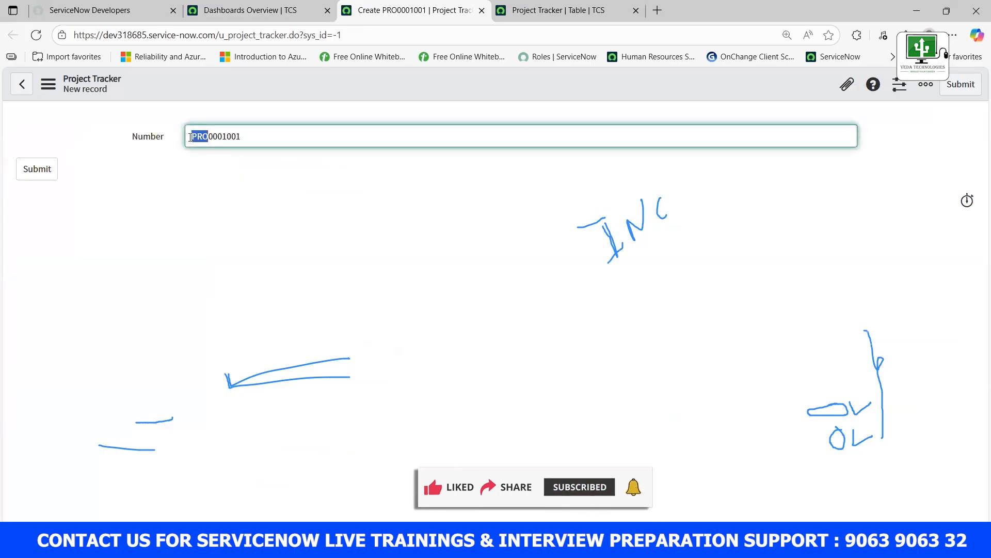
left_click(224, 167)
left_click_drag(209, 138, 238, 137)
left_click(236, 158)
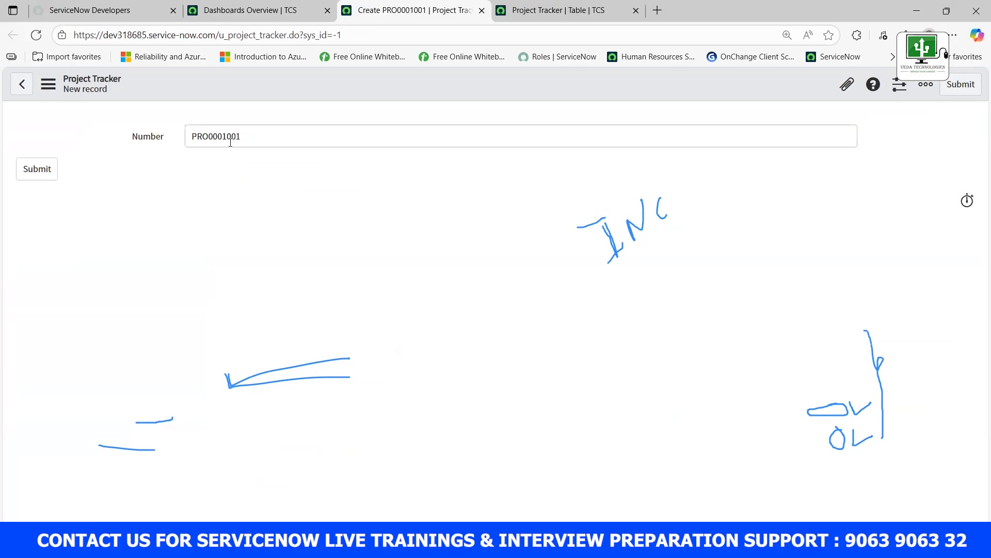
left_click_drag(232, 136, 240, 135)
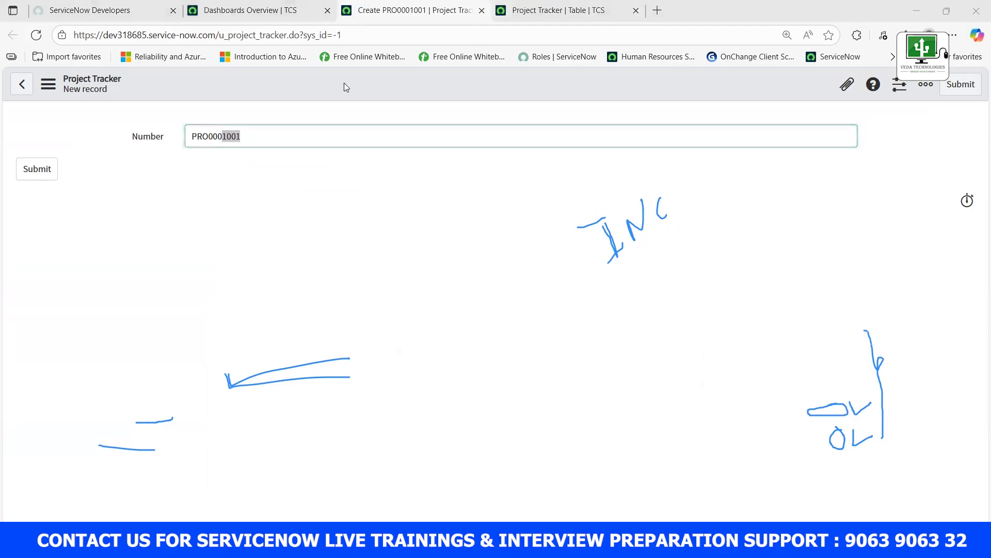
Set the Project Tracker table's auto-number prefix to PROJ and its number of digits to 6.
left_click(521, 12)
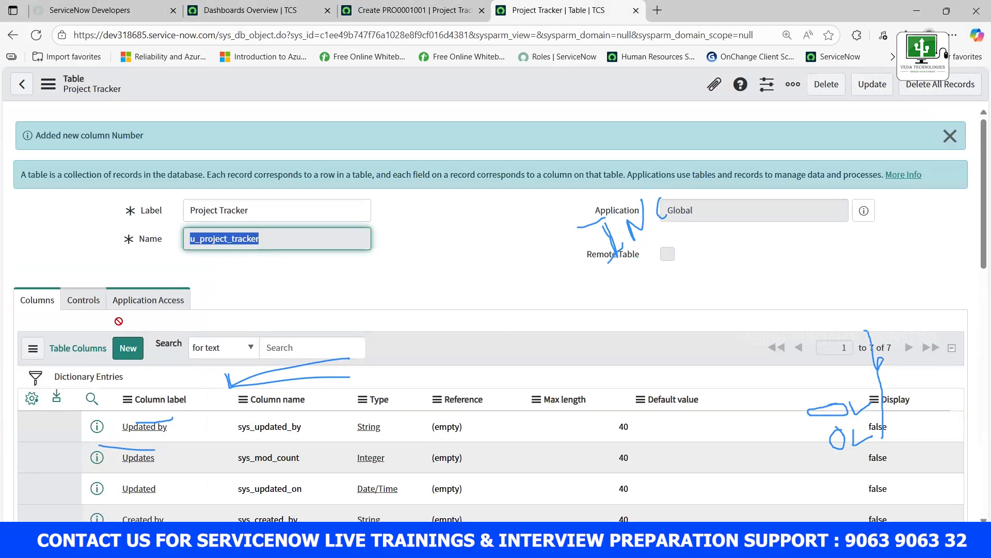
left_click(94, 300)
scroll(230, 362, "down", 3)
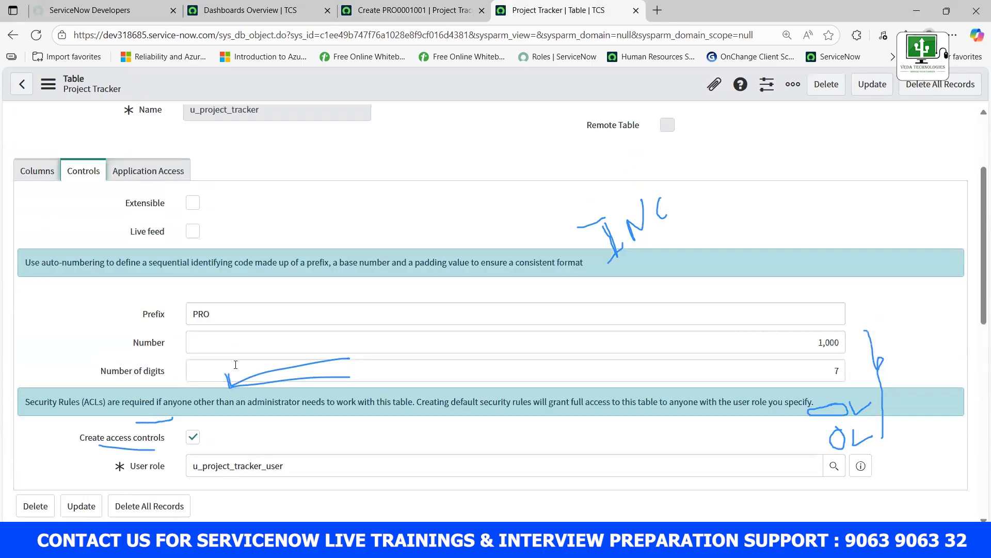
left_click(224, 312)
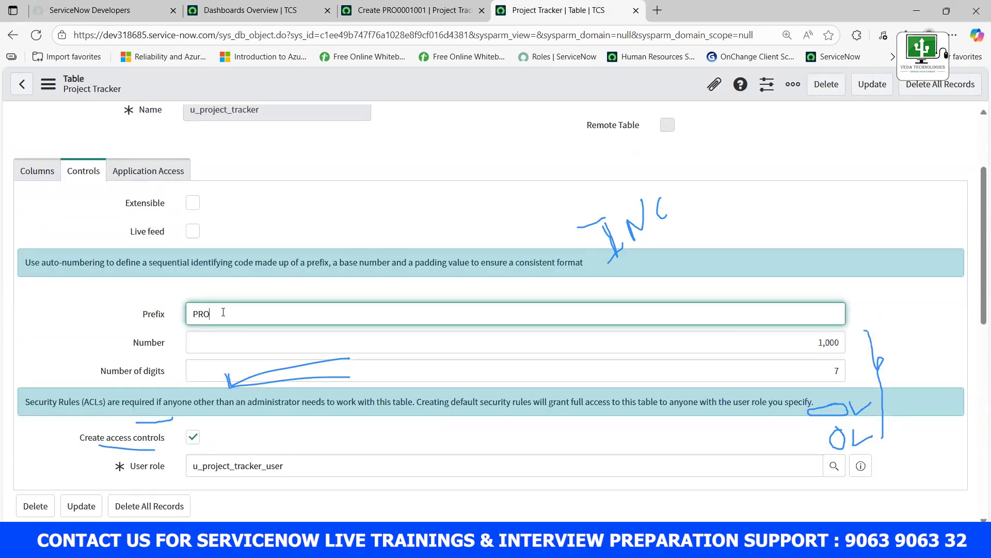
type("J")
double_click(838, 371)
type("3")
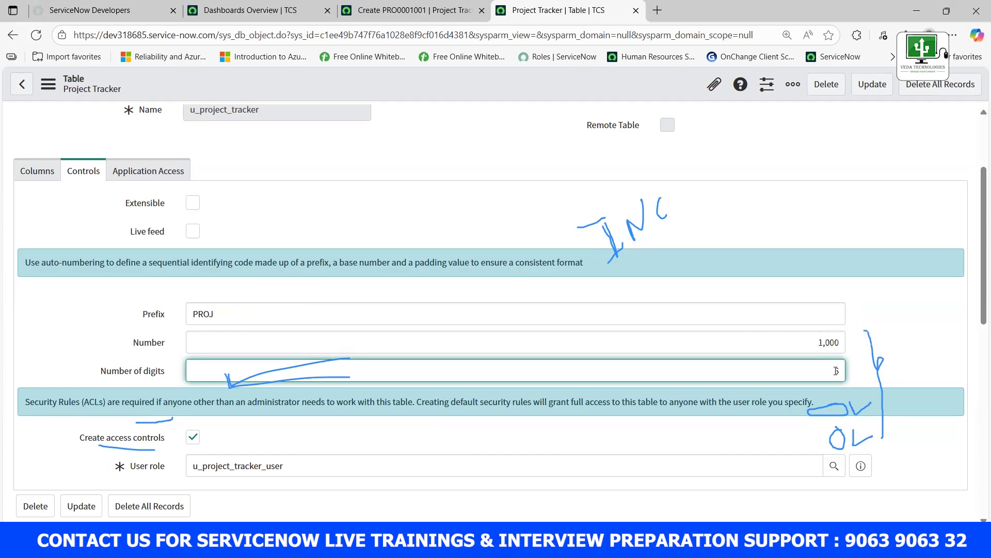
key("BackSpace")
type("6")
Recheck the Number value on the new Project Tracker record, highlighting its first padding zero and its last four digits.
left_click(412, 10)
left_click(253, 156)
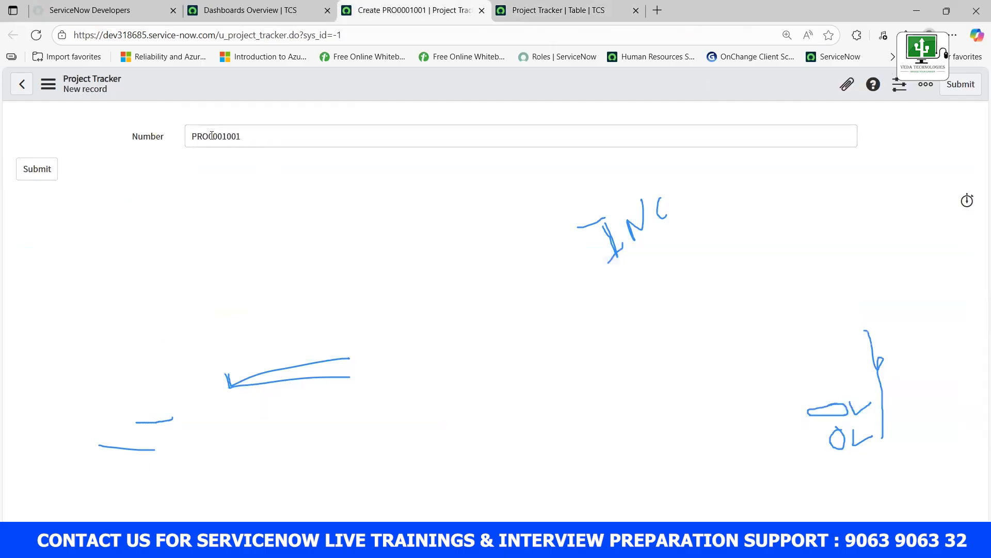
mouse_move(211, 135)
left_mouse_down()
mouse_move(244, 134)
mouse_move(211, 133)
left_mouse_up()
left_click(233, 154)
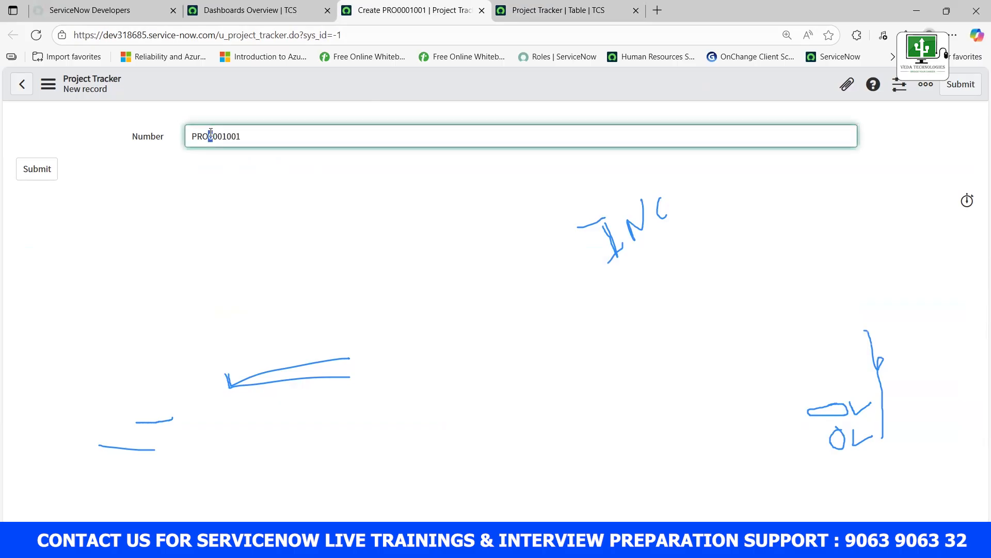
left_click(209, 137)
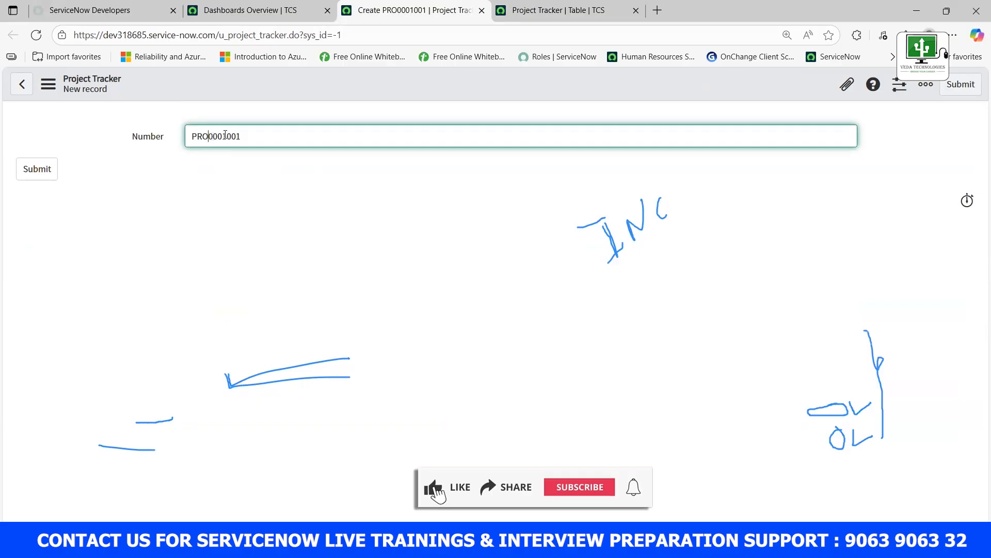
left_click_drag(223, 136, 241, 136)
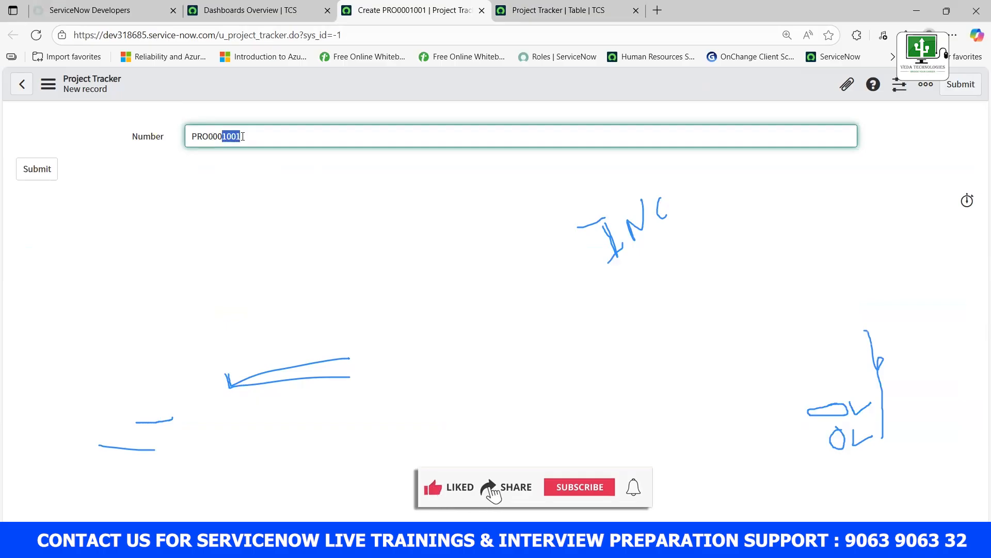
Set the Project Tracker table's starting number to 2,000 and save the table, staying on the form.
left_click(557, 11)
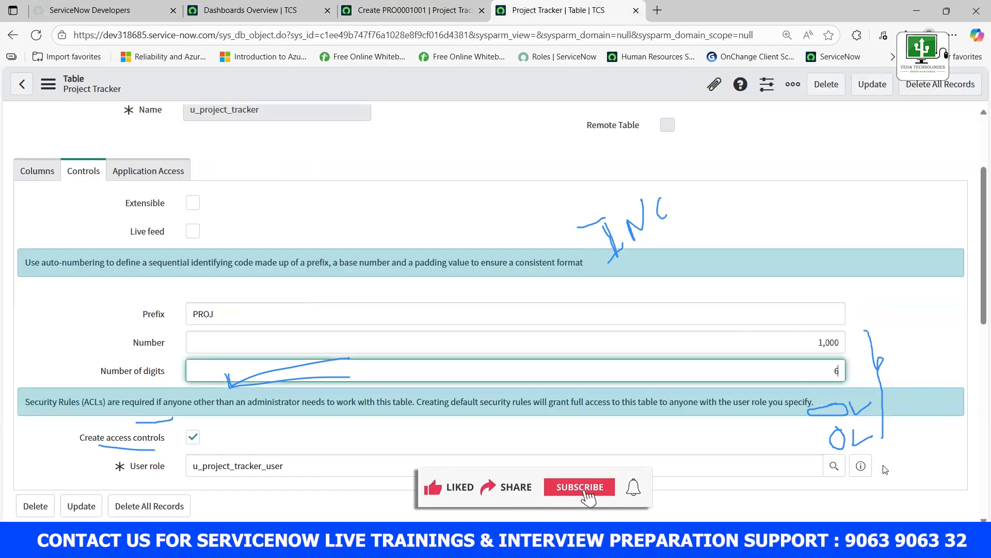
left_click(821, 342)
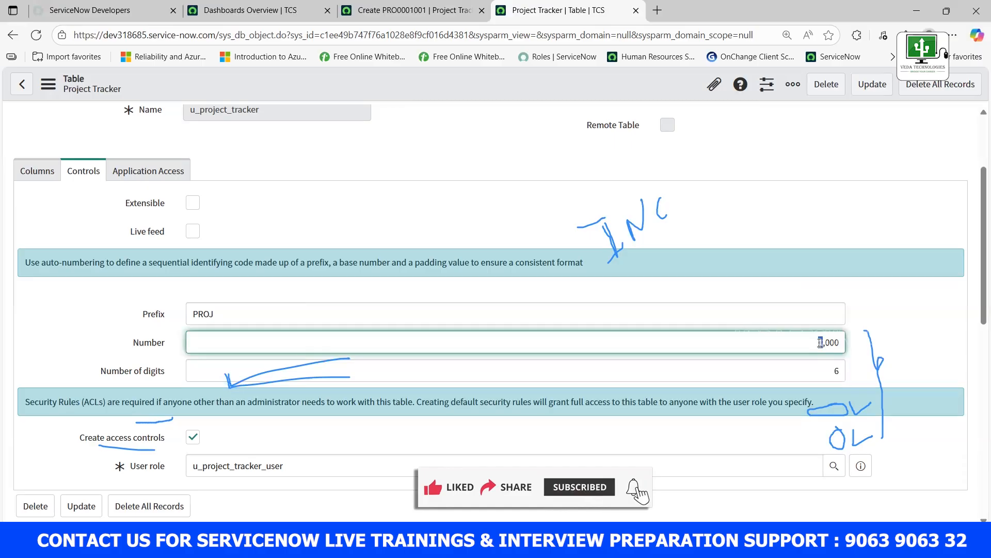
type("2")
left_click(898, 350)
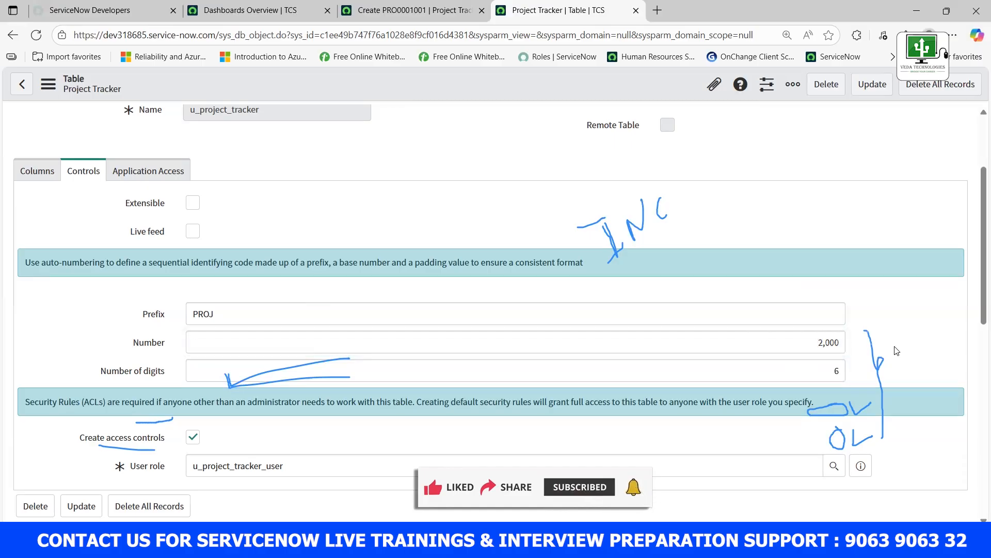
right_click(245, 87)
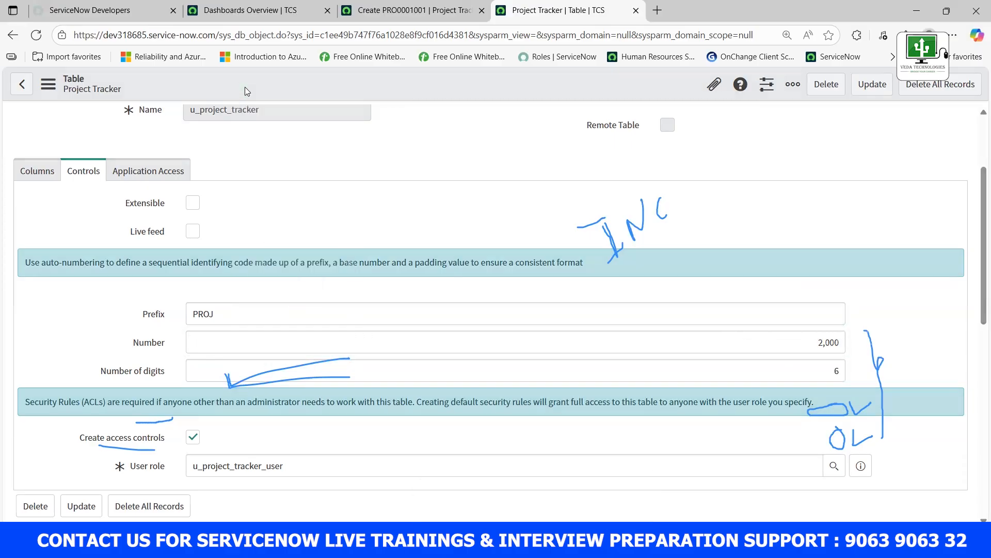
left_click(244, 87)
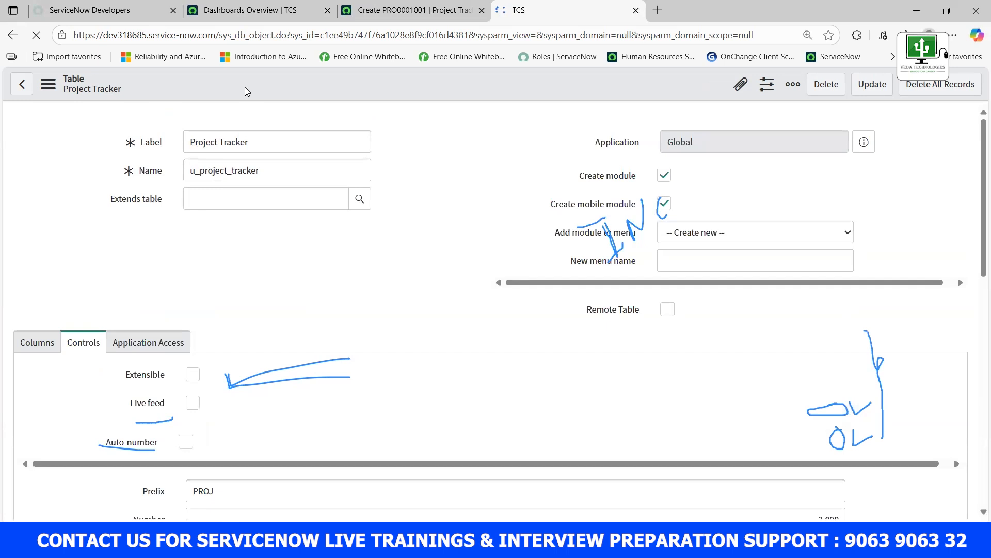
Reload the new Project Tracker record to regenerate its Number value, and highlight the digits after the prefix.
left_click(413, 6)
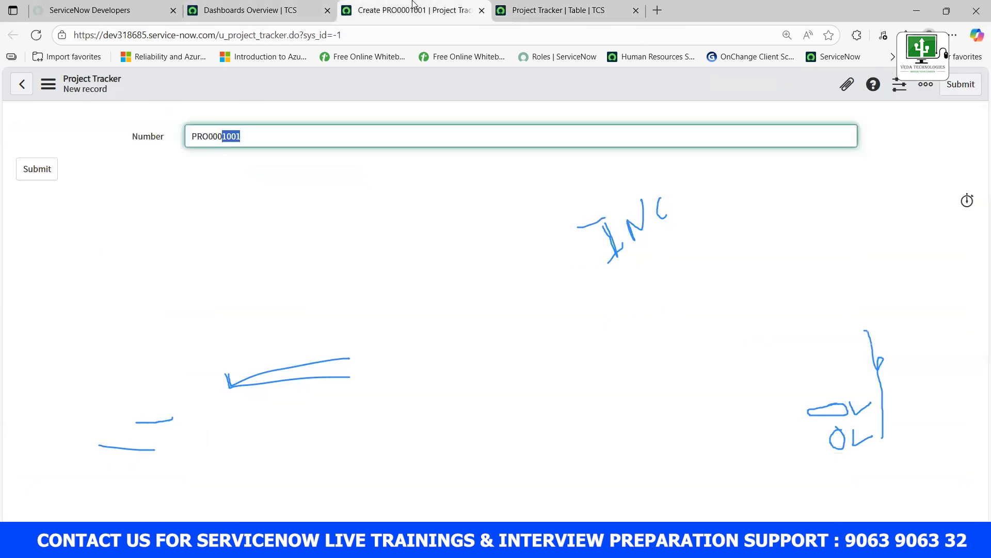
left_click(202, 255)
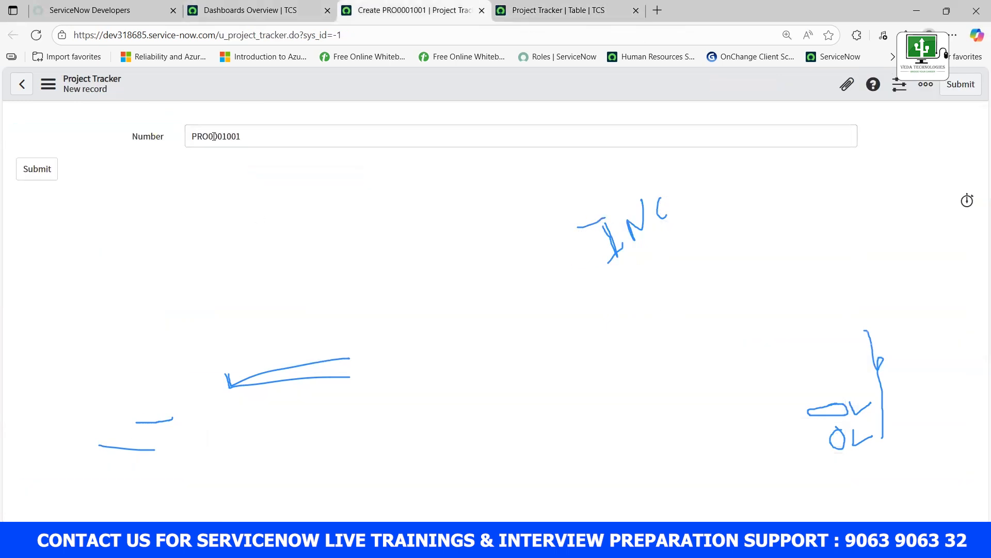
left_click(599, 8)
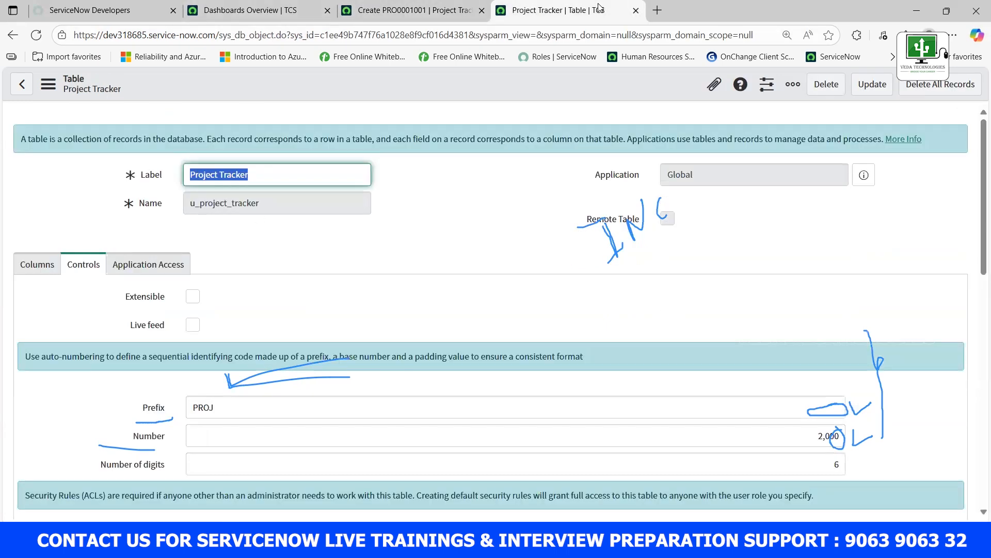
left_click(420, 12)
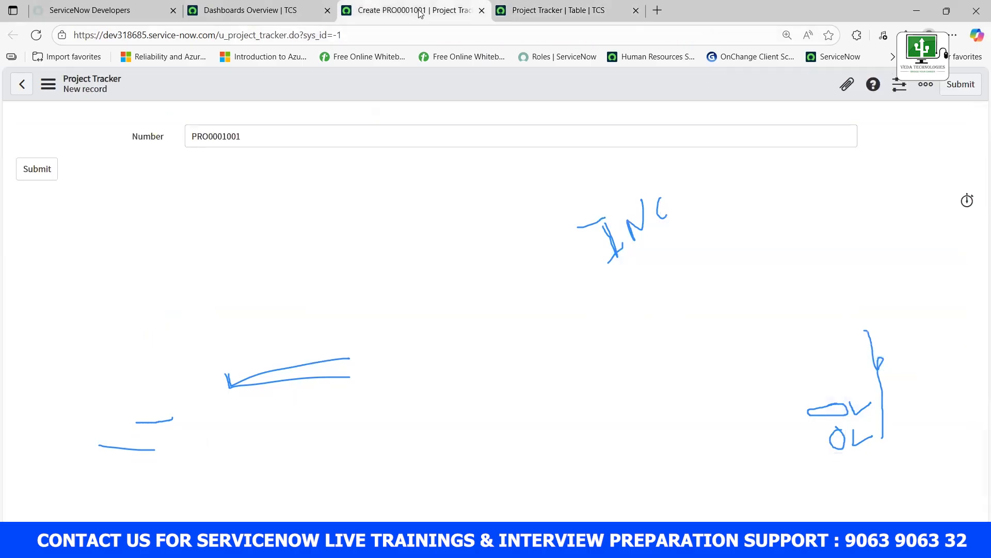
left_click(41, 38)
left_click_drag(214, 138, 259, 135)
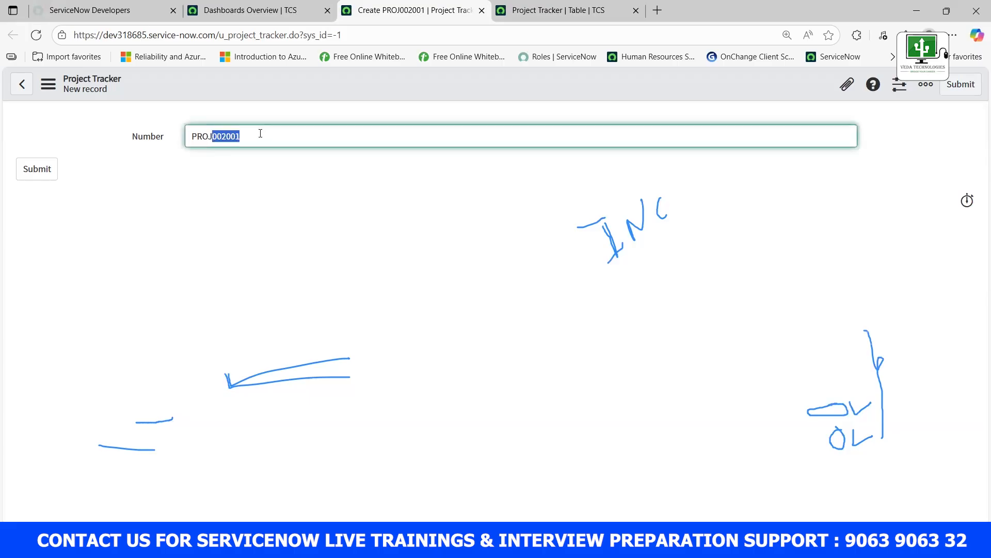
Compare the Project Tracker table's auto-number prefix with the Number value on the new record.
left_click(557, 11)
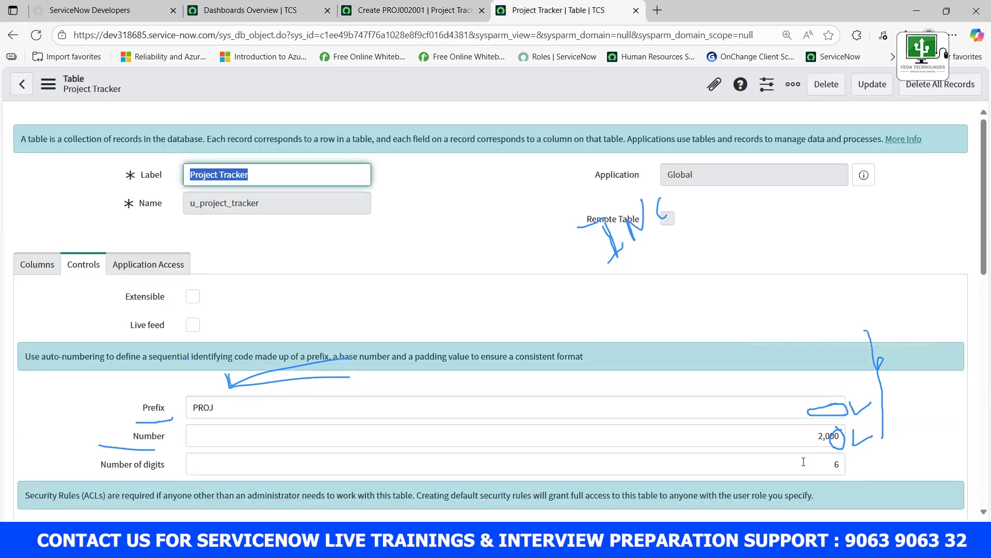
left_click(172, 407)
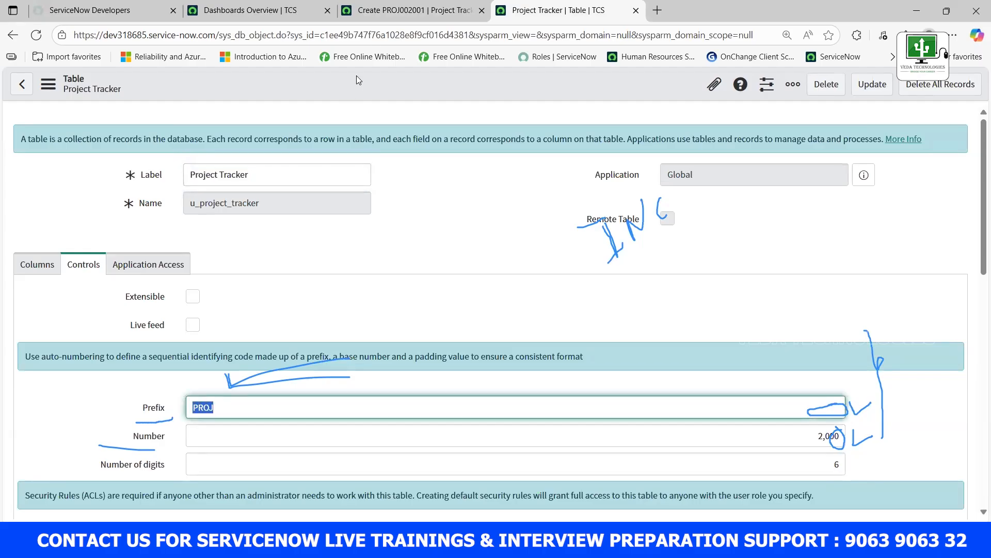
left_click(393, 10)
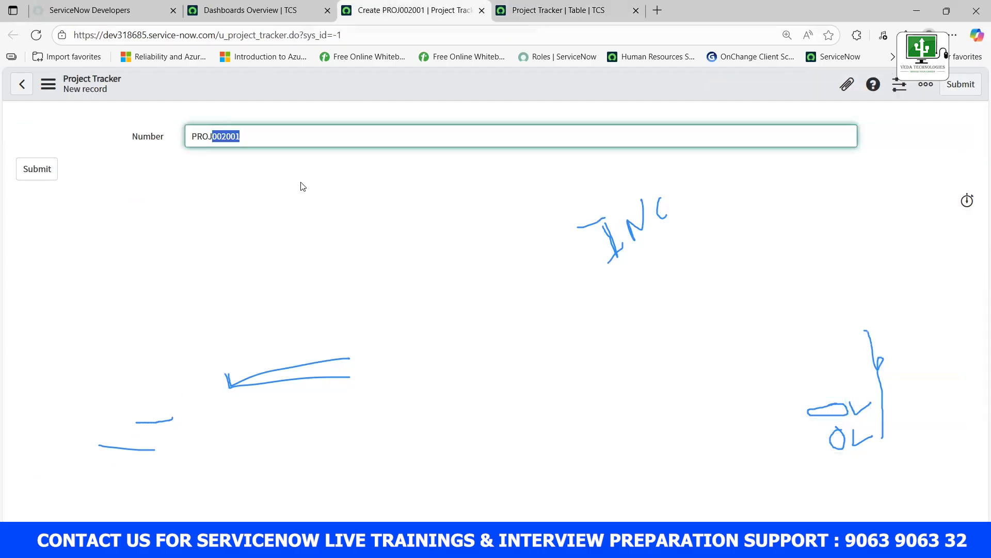
left_click(239, 136)
Set the Project Tracker table's starting number to 1,000 and save the table, staying on the form.
left_click(238, 13)
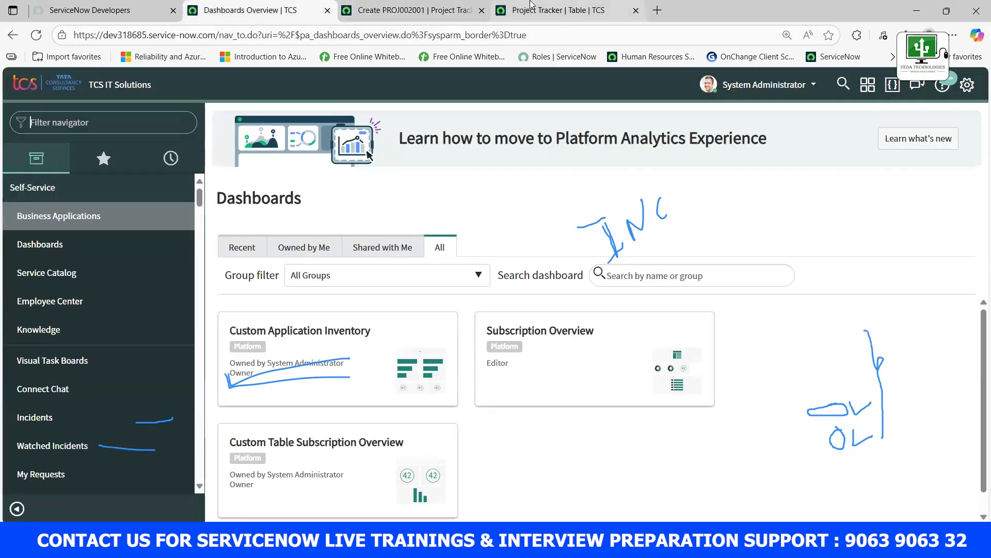
left_click(532, 10)
left_click(823, 439)
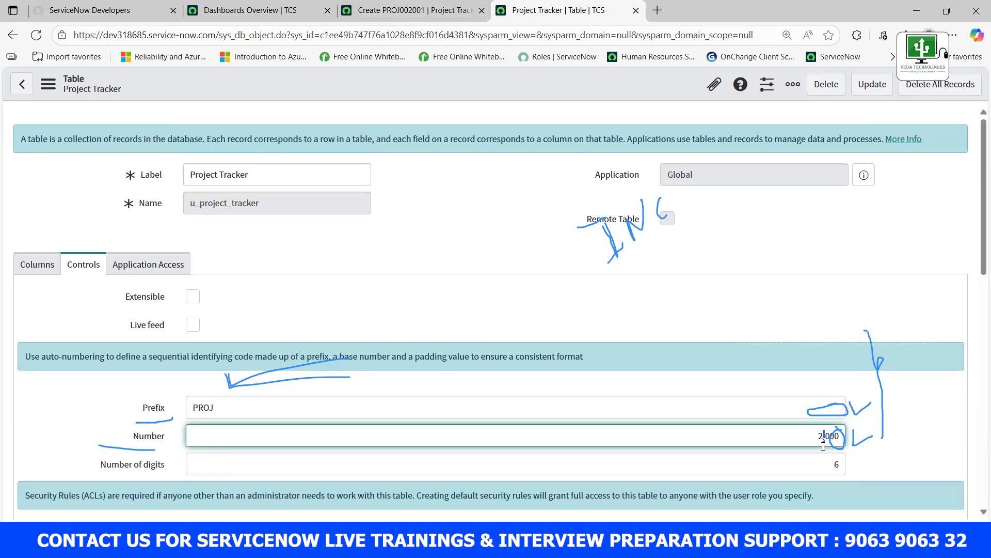
key("BackSpace")
type("1")
double_click(836, 464)
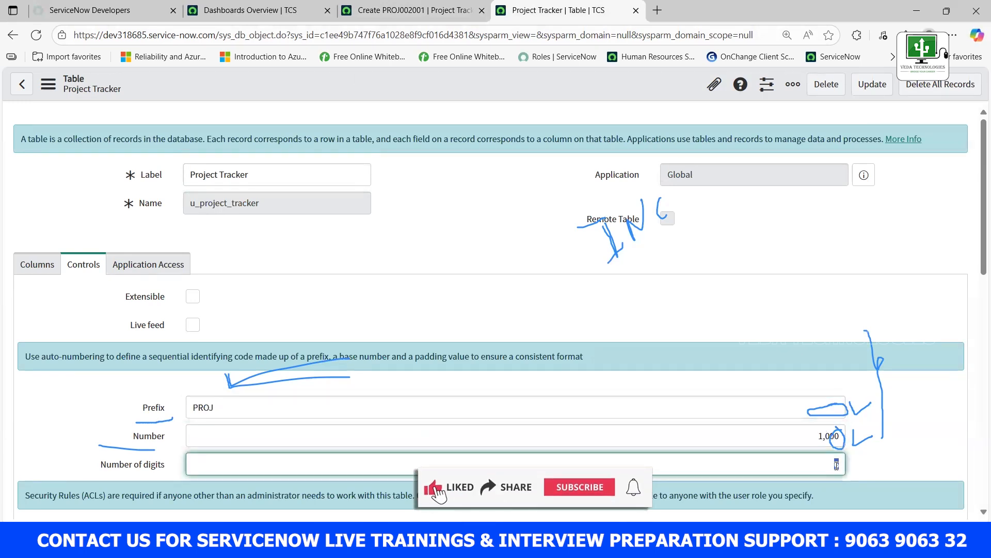
left_click(896, 465)
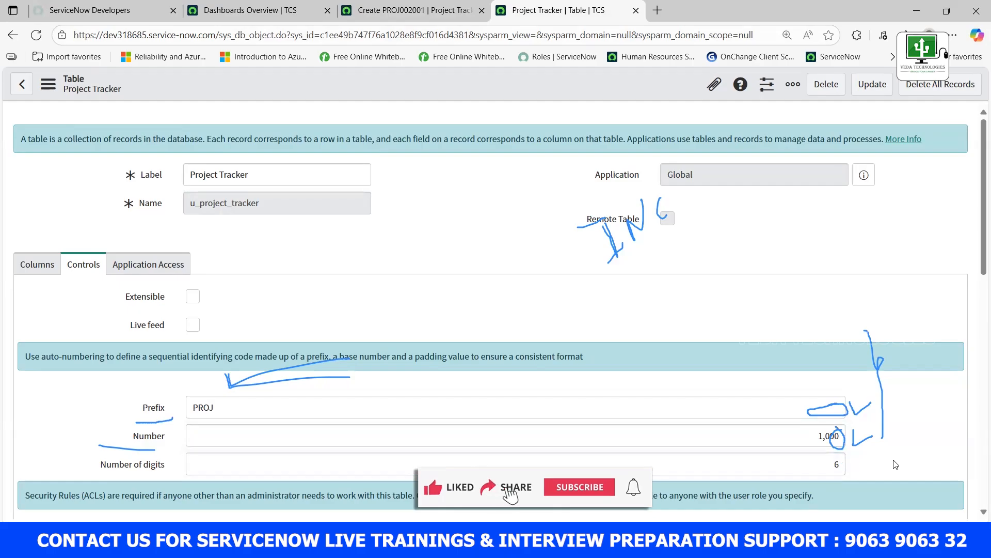
double_click(842, 466)
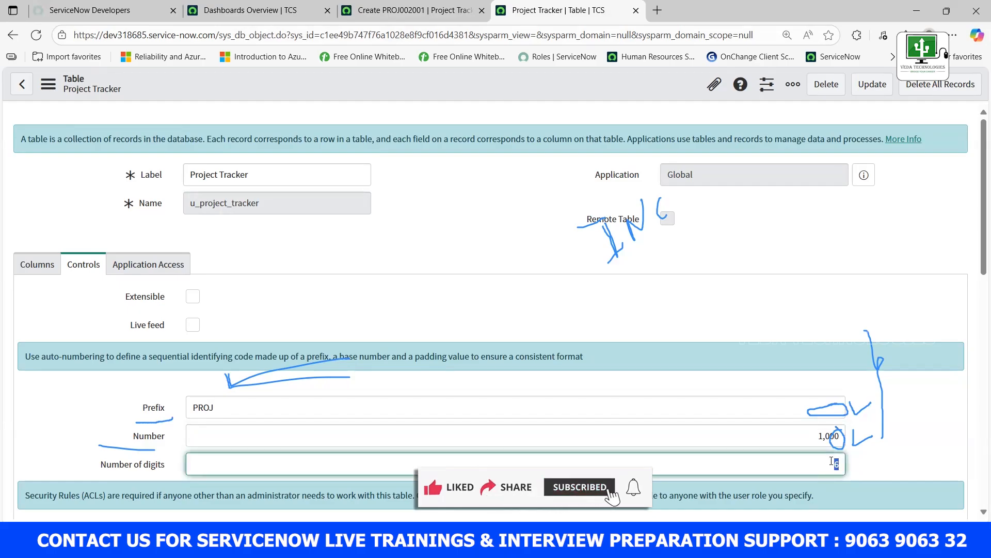
double_click(226, 411)
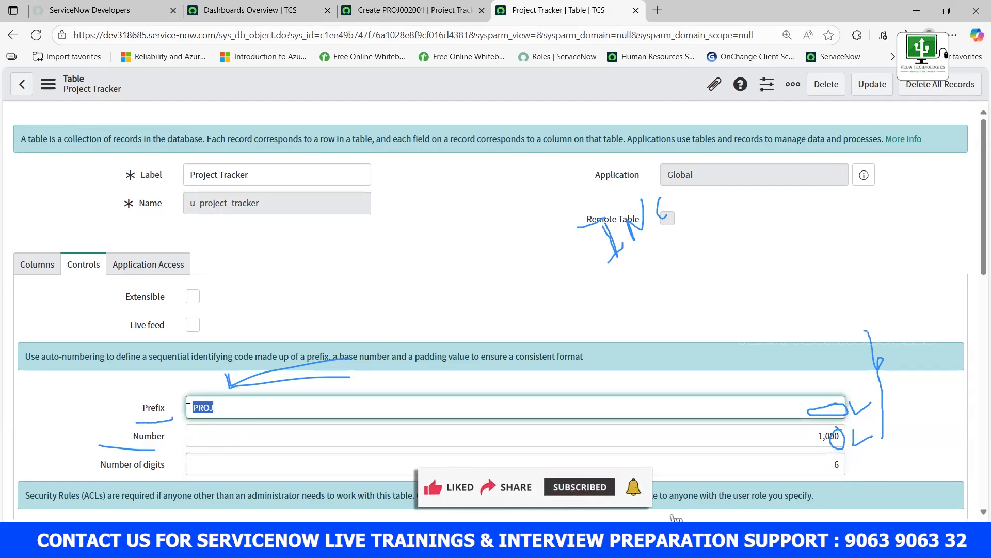
right_click(239, 73)
left_click(255, 83)
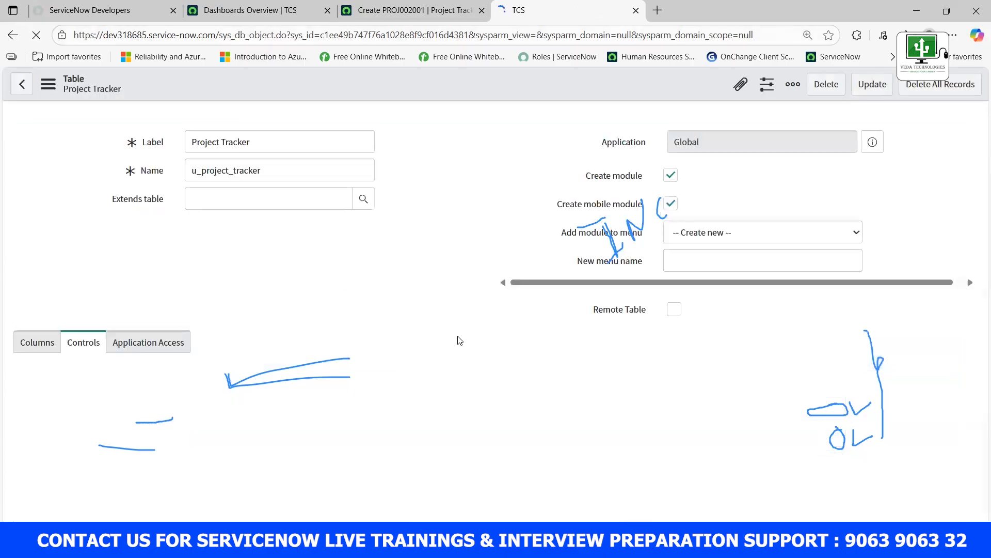
Return to the new Project Tracker record and reload it four times to check how its Number value increments.
left_click(388, 10)
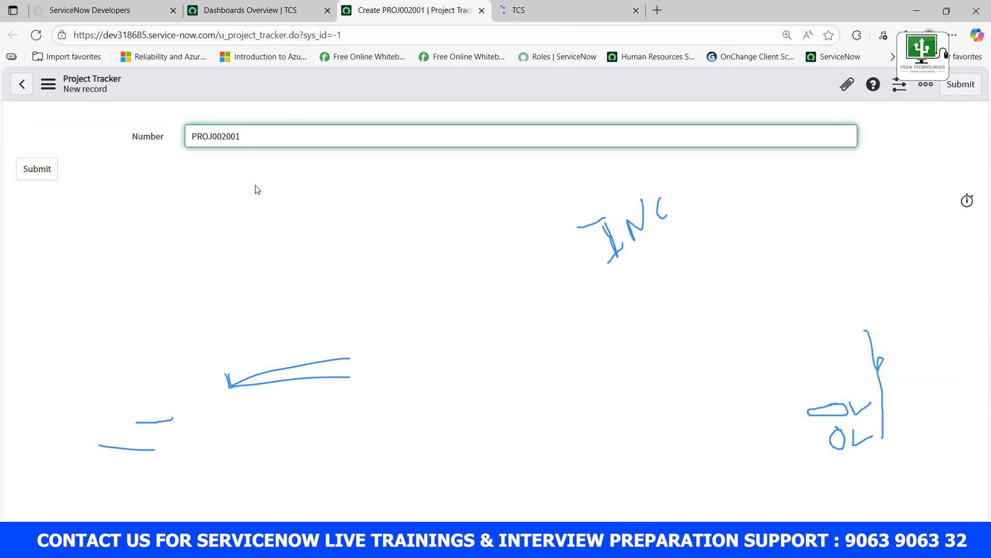
left_click(36, 35)
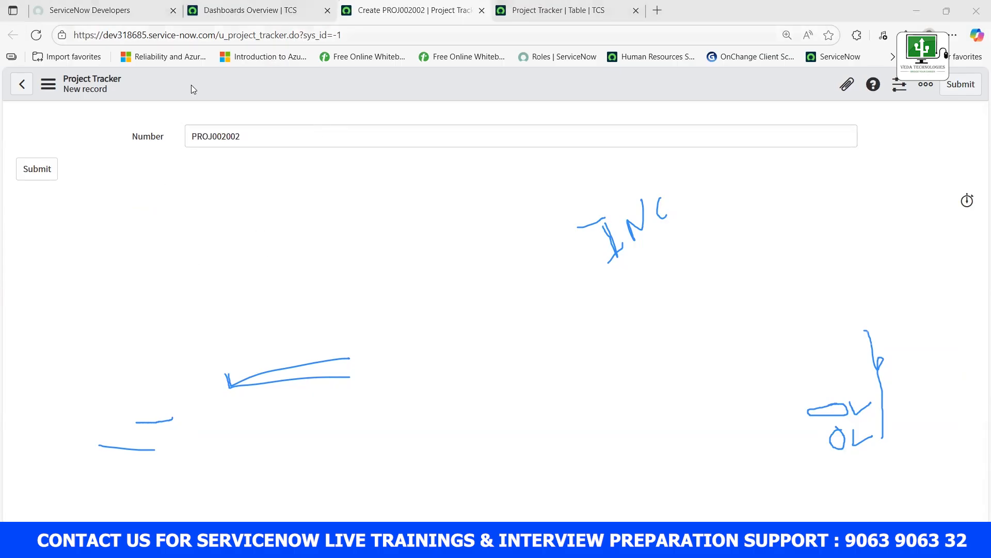
left_click(35, 36)
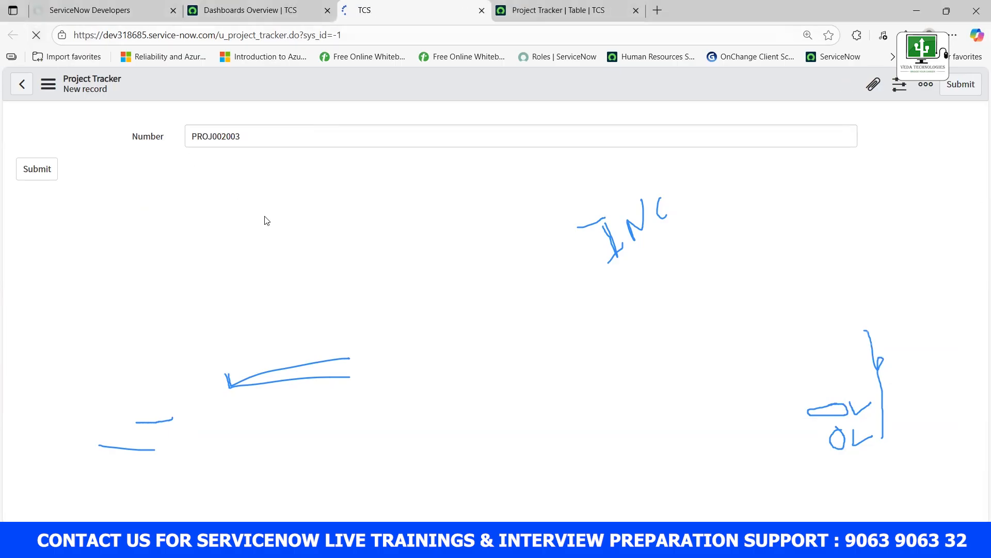
left_click(232, 156)
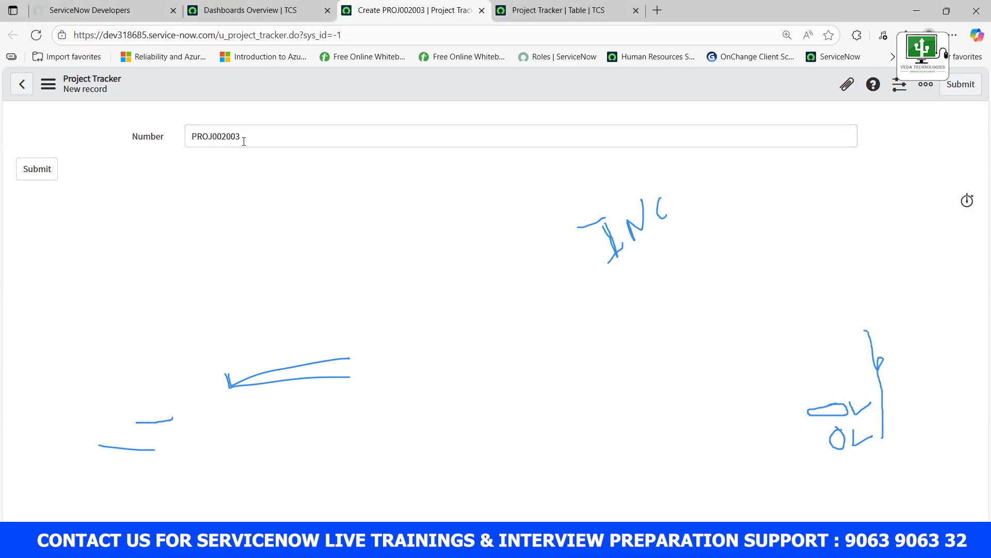
left_click(36, 35)
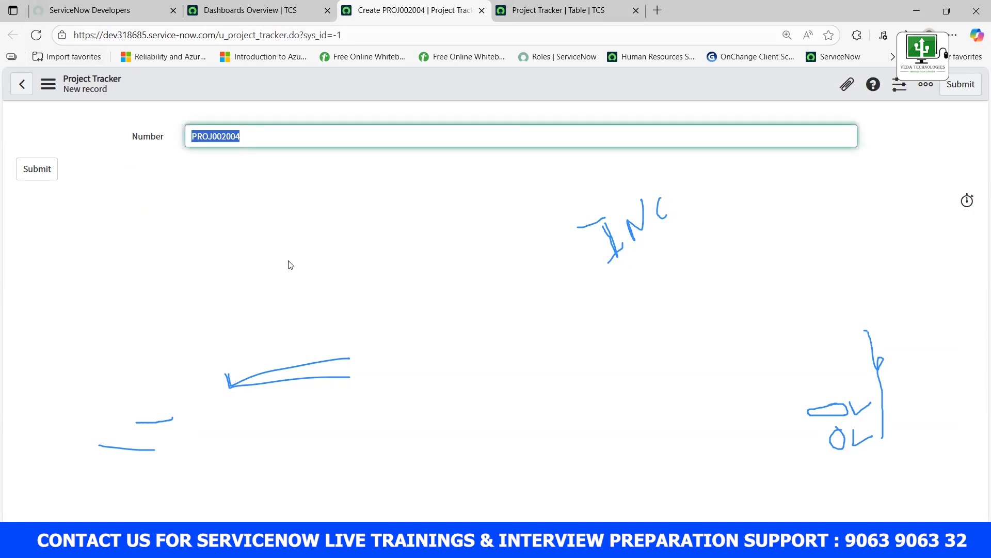
left_click(36, 35)
left_click(258, 202)
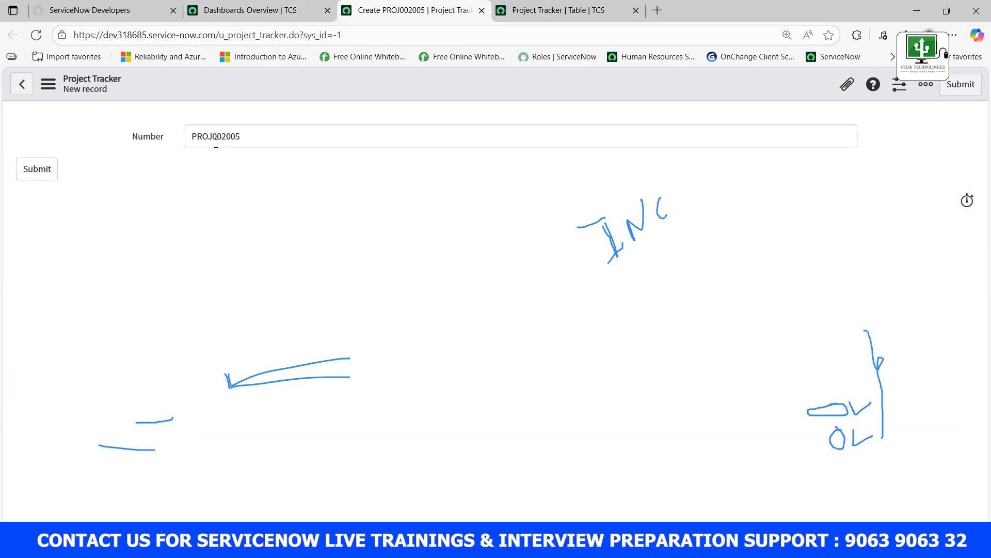
Highlight the whole Number value on the new record, and reload the form once more to check the increment.
double_click(243, 136)
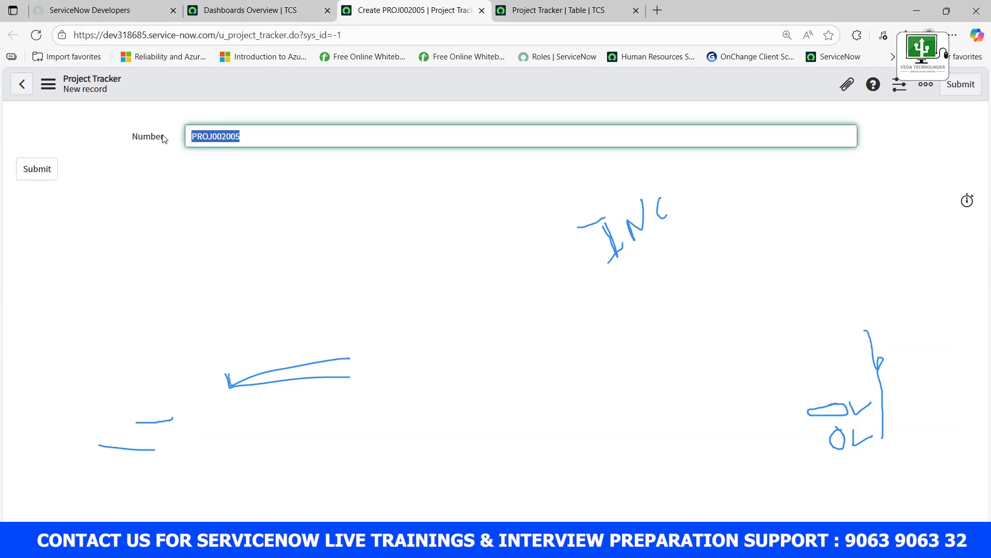
left_click(211, 219)
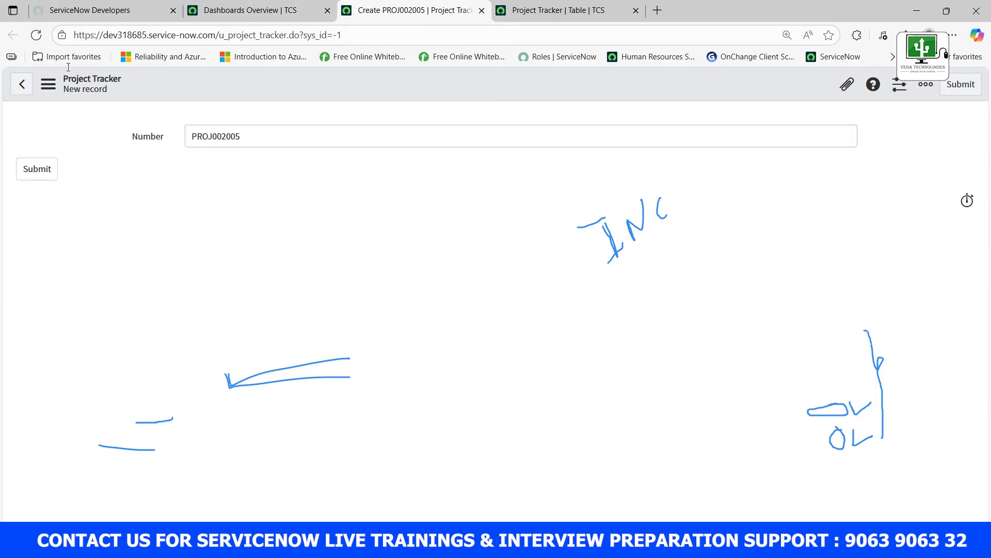
left_click(36, 35)
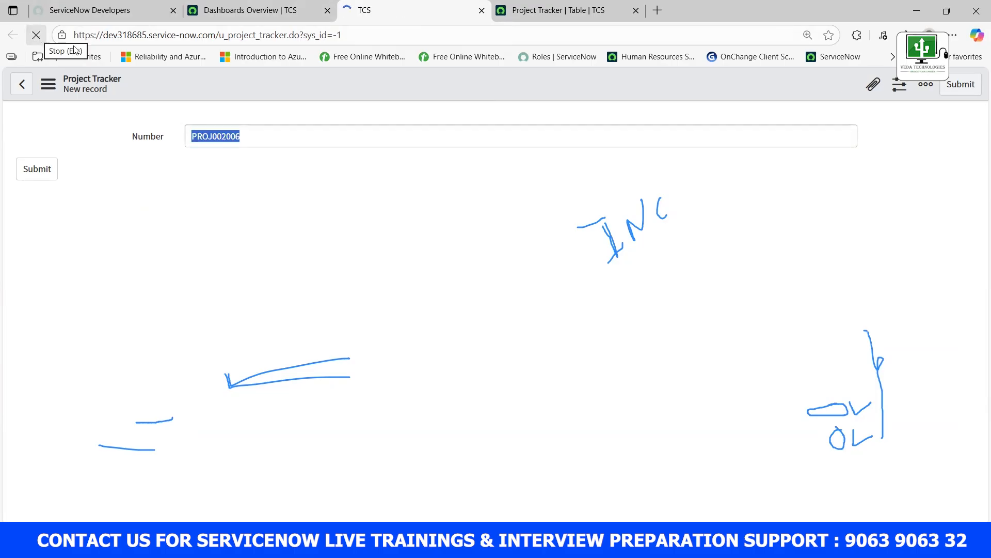
left_click(242, 137)
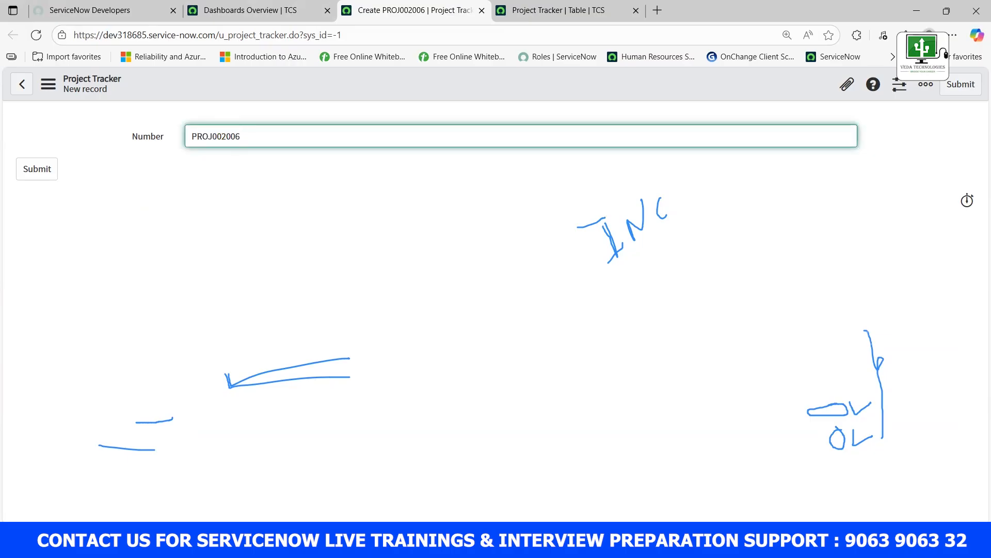
Switch to Snipping Tool to review the Project Trackers field list and layout sketch, and return to the new ServiceNow record.
left_click(516, 543)
left_click(725, 543)
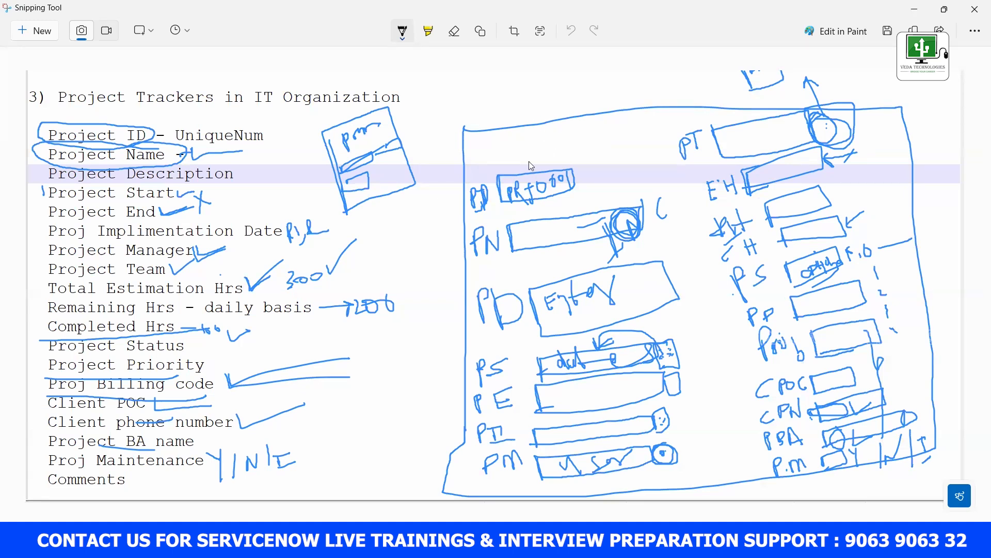
mouse_move(524, 547)
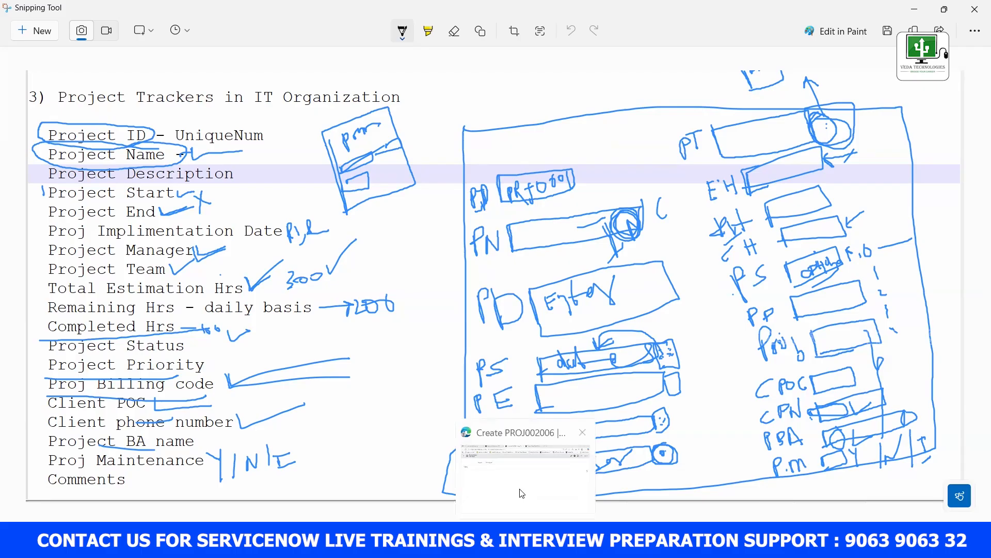
left_click(522, 492)
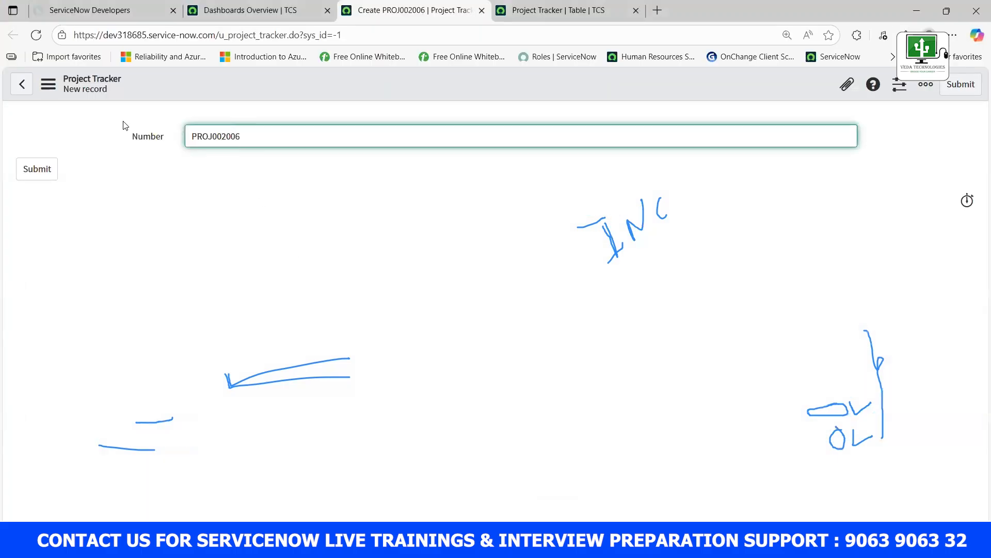
Reload the new Project Tracker record four more times to follow its Number sequence.
left_click(36, 35)
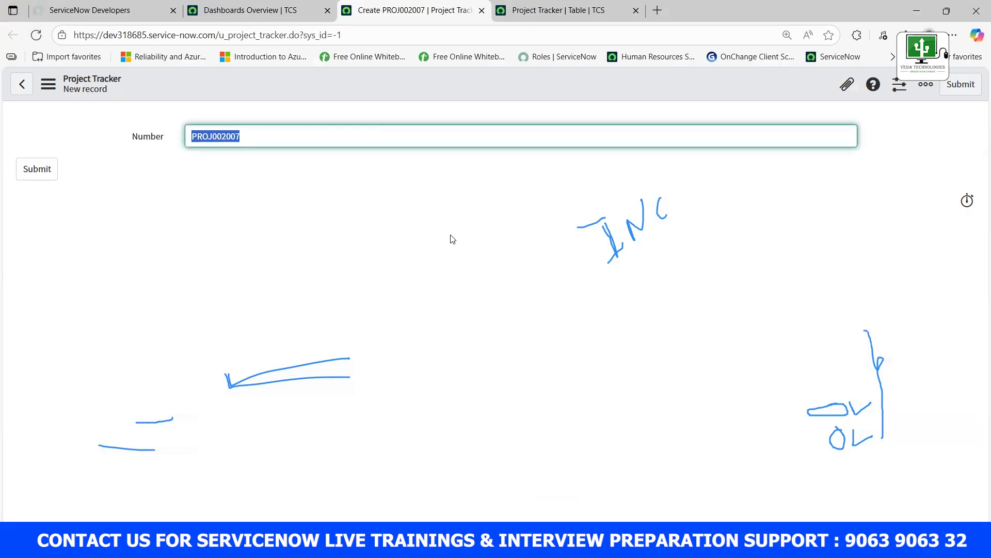
left_click(43, 39)
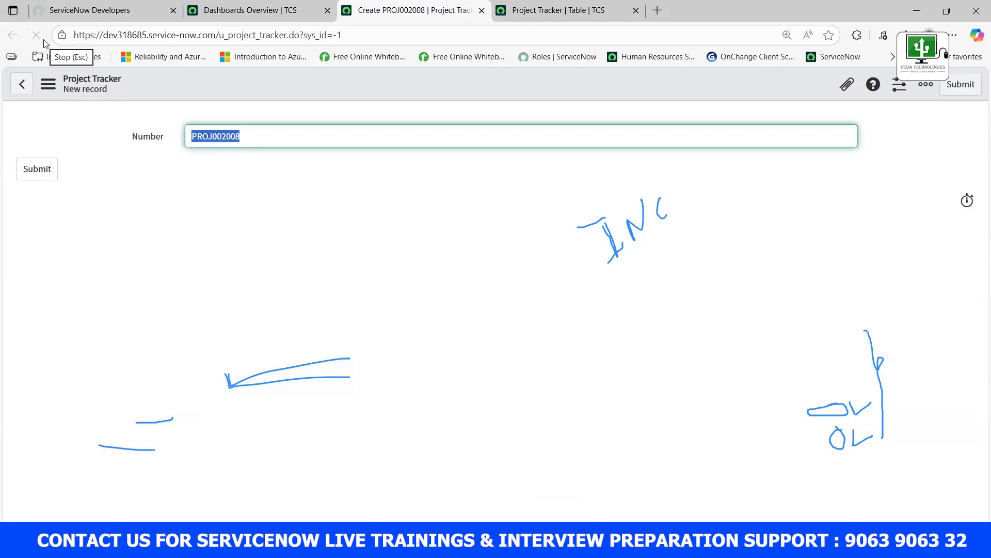
left_click(43, 39)
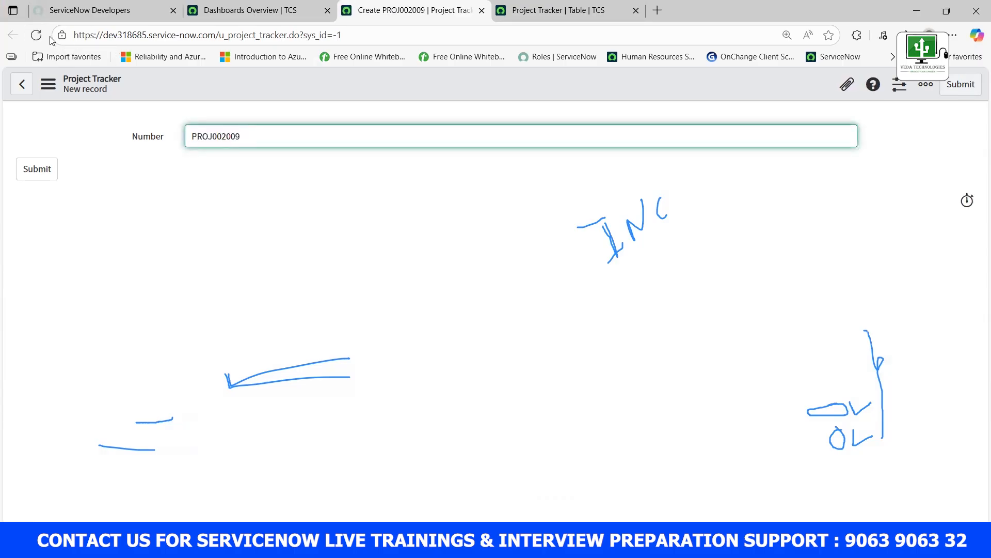
left_click(36, 35)
Highlight the full Number value on the new record and its last four digits.
mouse_move(189, 136)
left_mouse_down()
mouse_move(264, 133)
mouse_move(175, 137)
left_mouse_up()
left_click(227, 147)
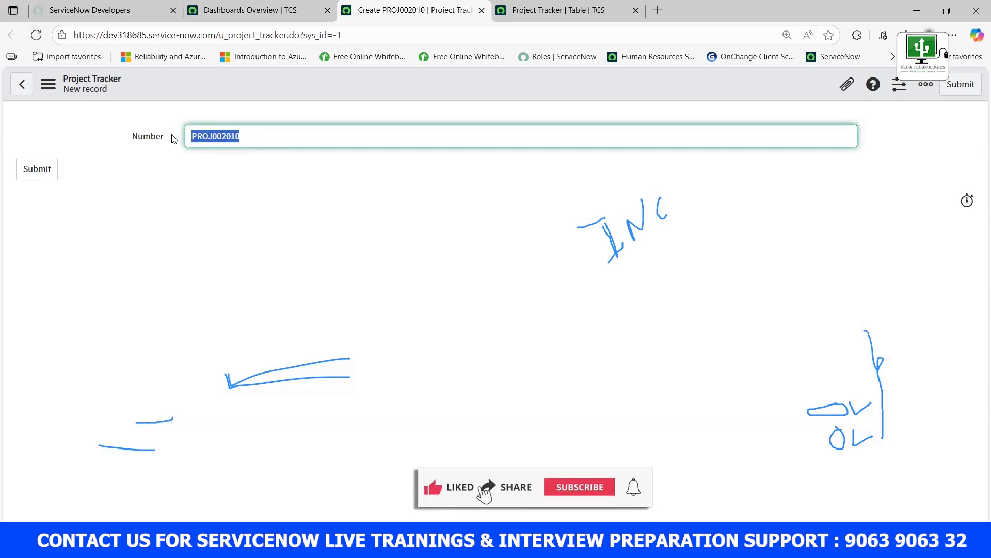
left_click(172, 151)
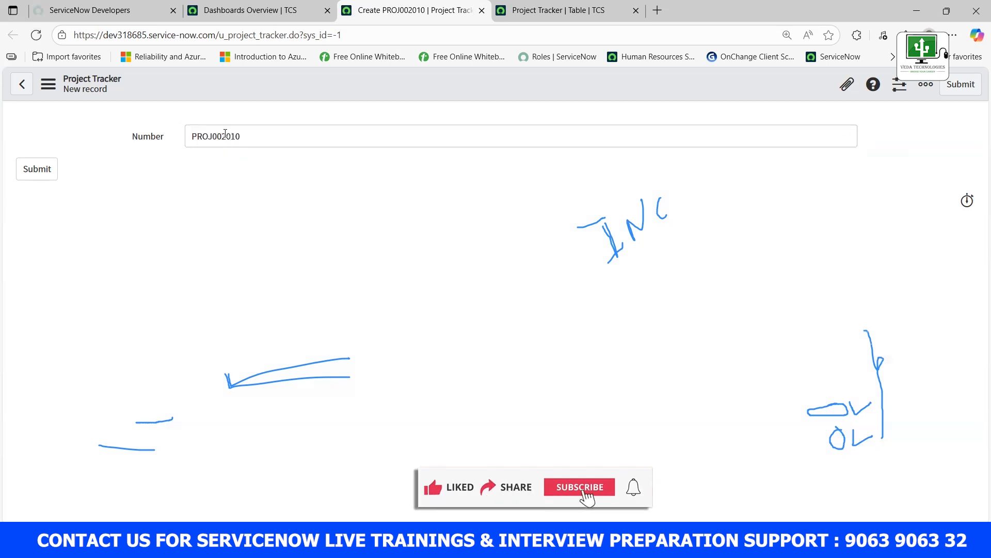
left_click_drag(225, 133, 244, 134)
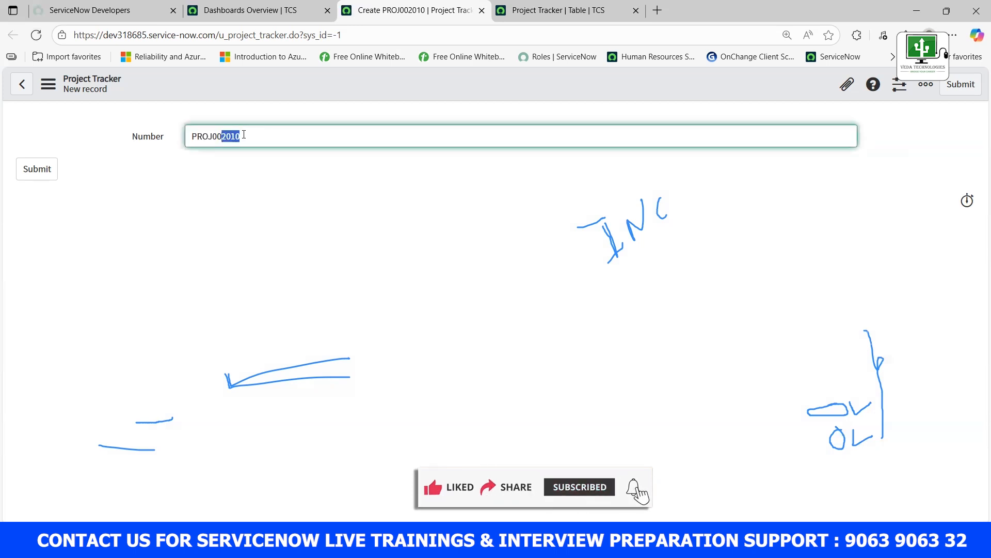
left_click(229, 202)
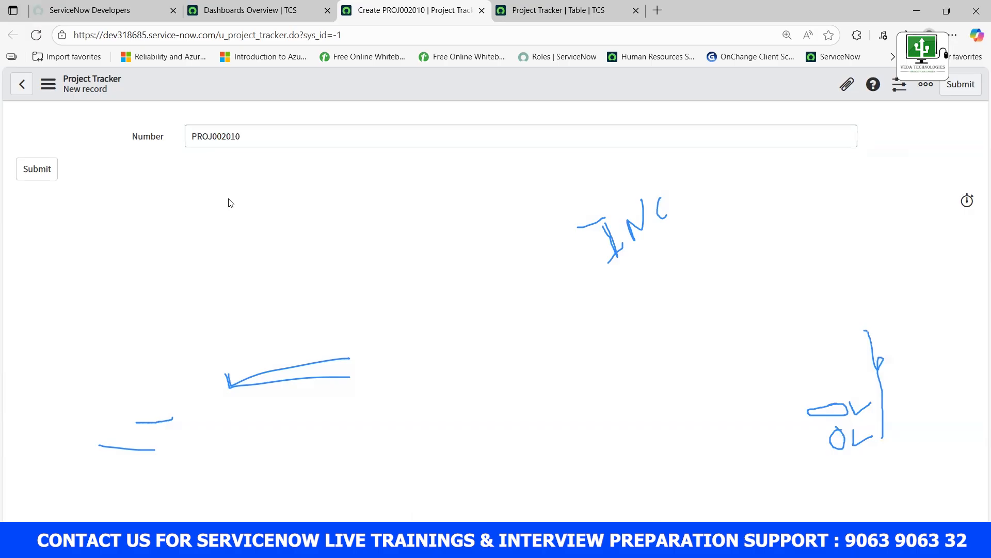
Highlight the Number value on the new Project Tracker record and reload the form to check the increment.
left_click_drag(246, 136, 185, 135)
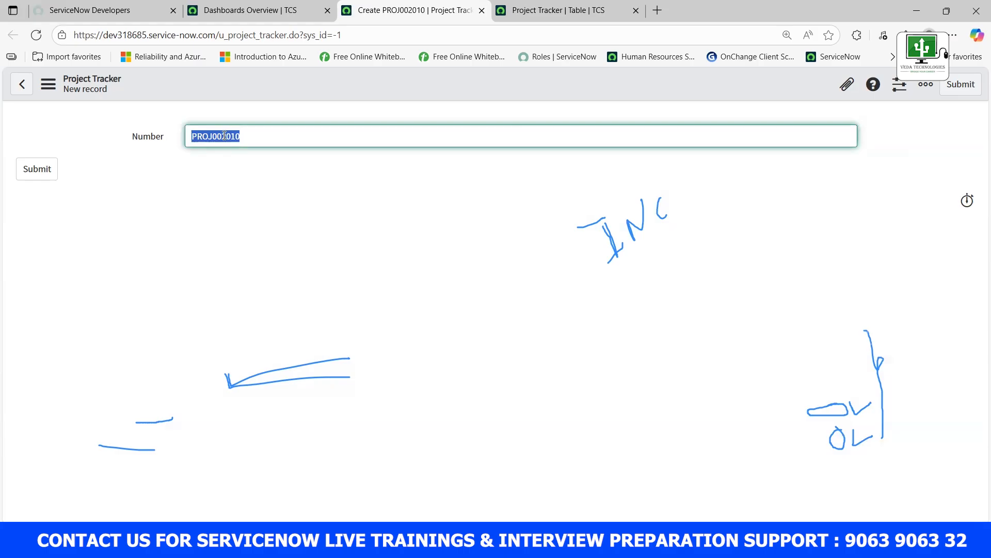
key("F5")
left_click(239, 192)
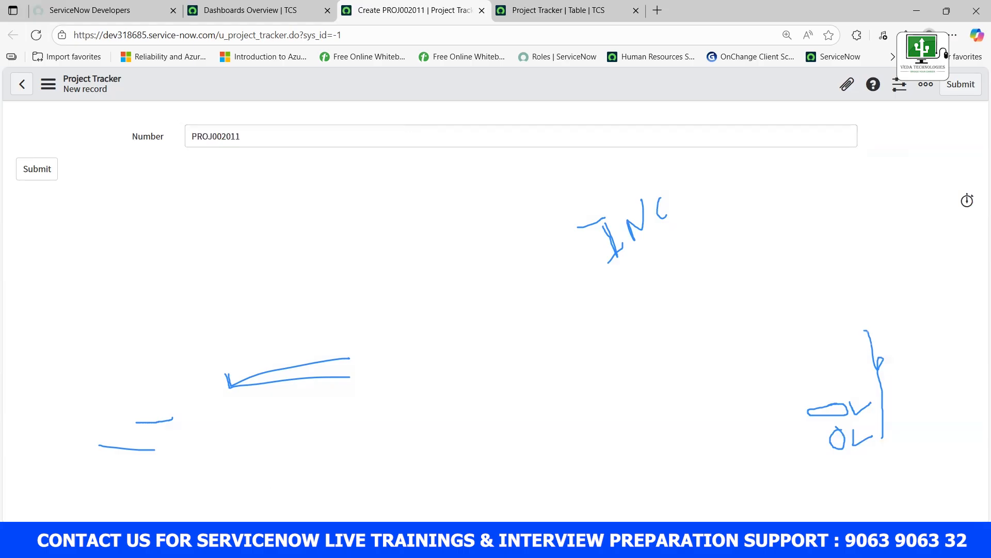
Highlight the full Number value on the reloaded record several times, and reload the form once more.
left_click_drag(348, 137, 128, 138)
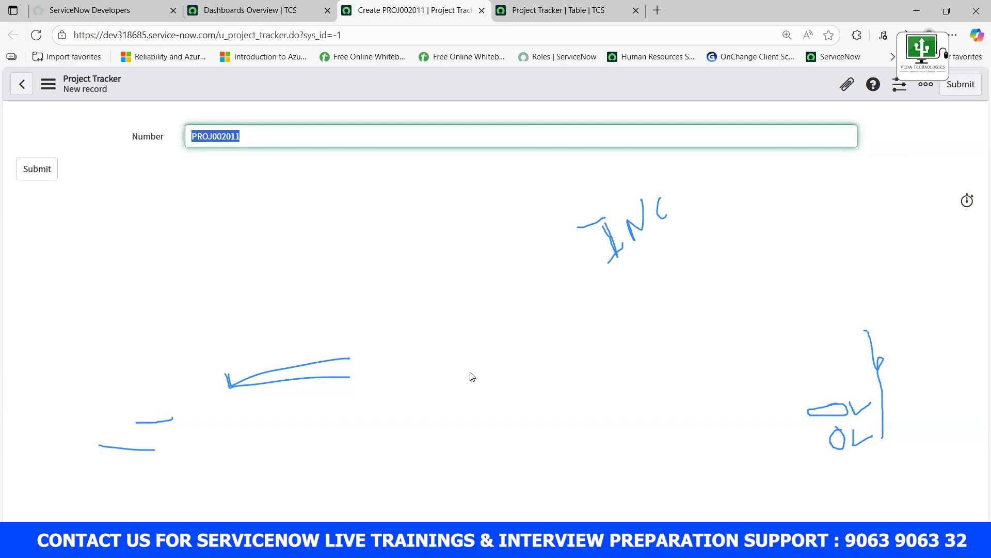
left_click(268, 213)
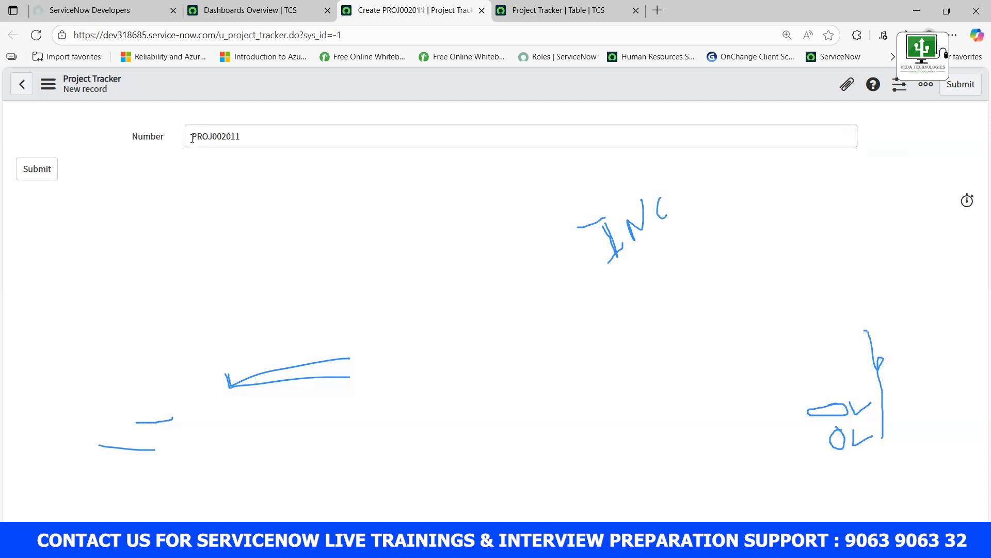
left_click_drag(256, 135, 173, 138)
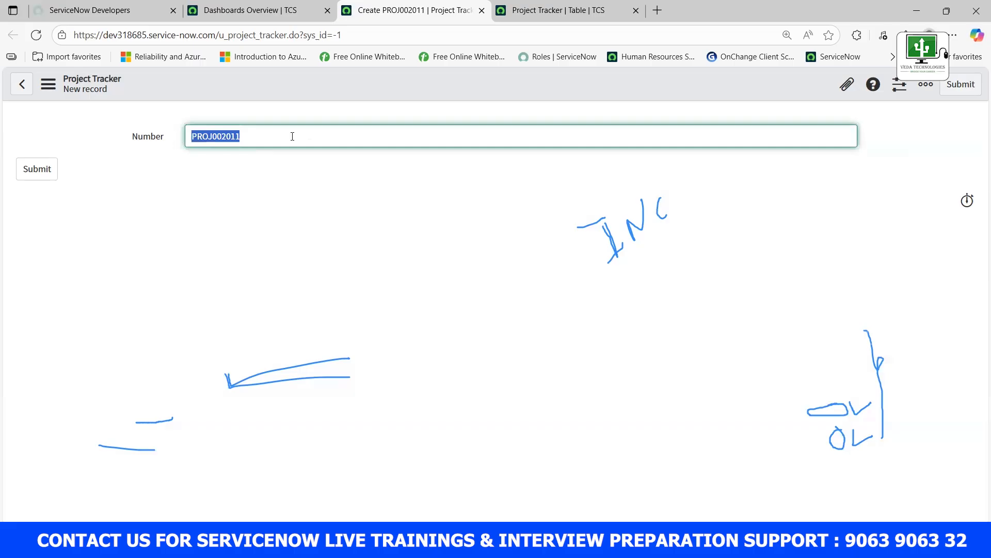
left_click(245, 197)
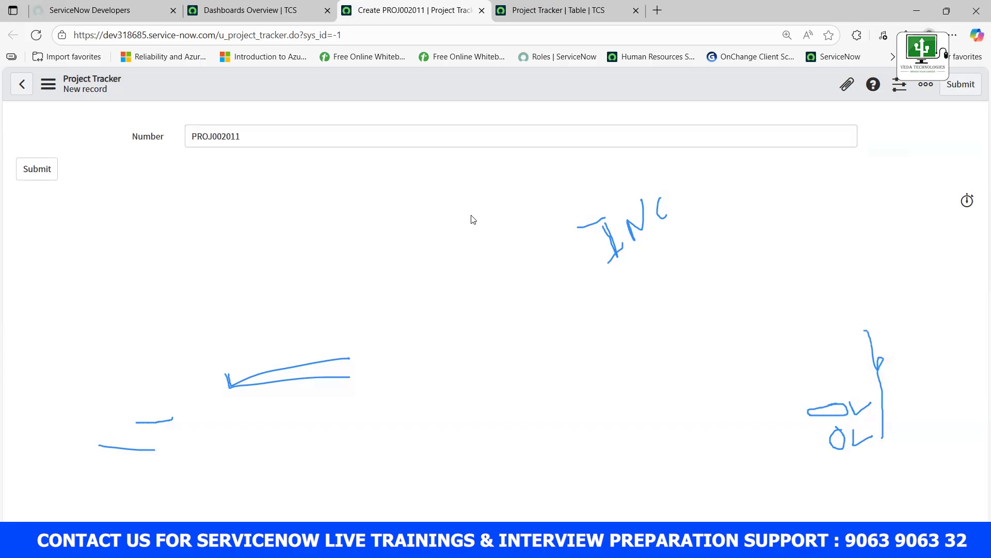
left_click_drag(263, 139, 172, 139)
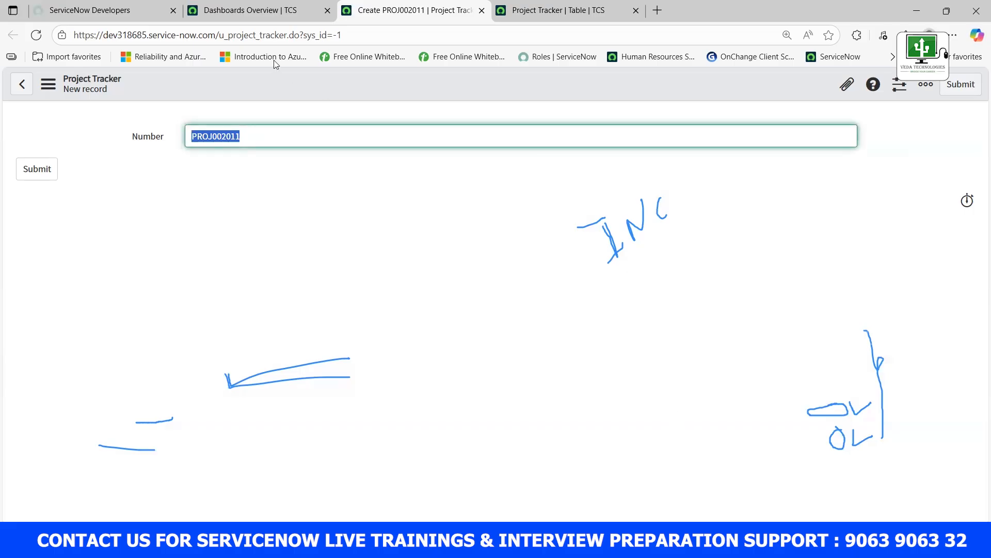
left_click(36, 36)
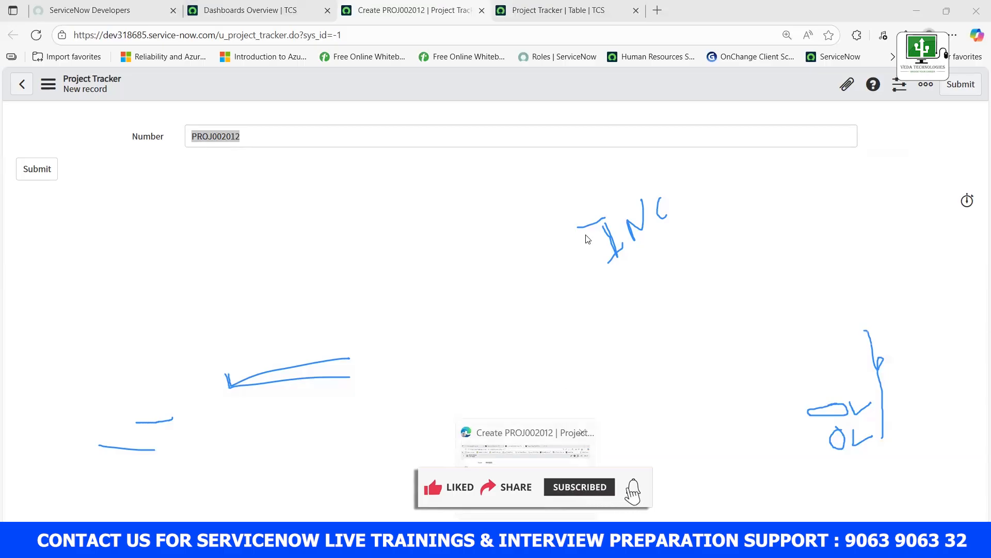
Show the columns in the Project Tracker table definition, check the field list in Snipping Tool, and return to the ServiceNow table.
left_click(569, 11)
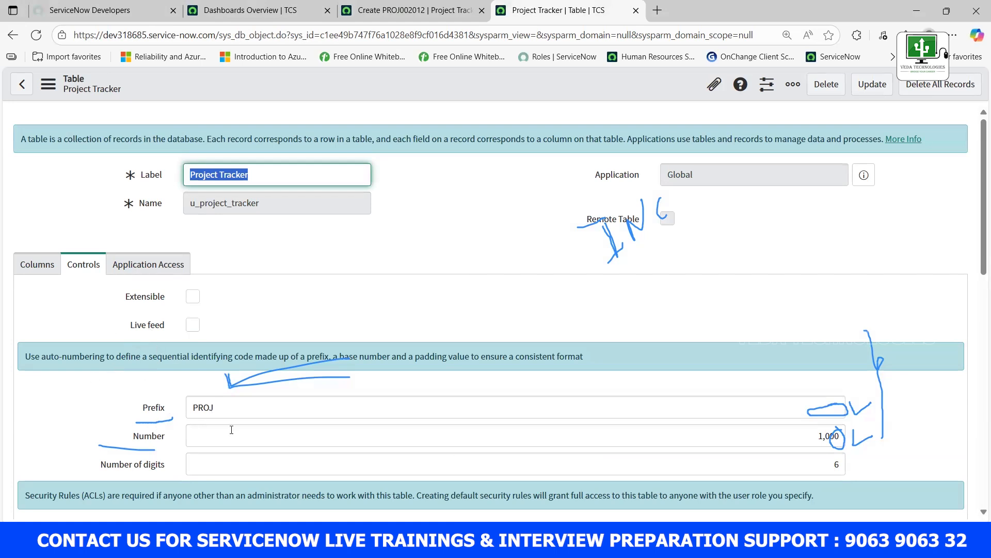
left_click(31, 263)
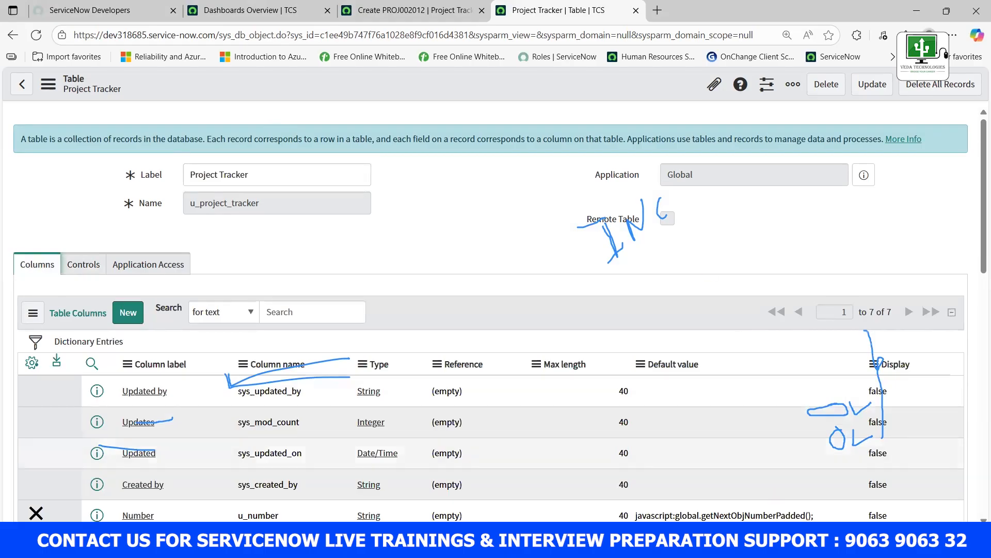
key("alt+Tab")
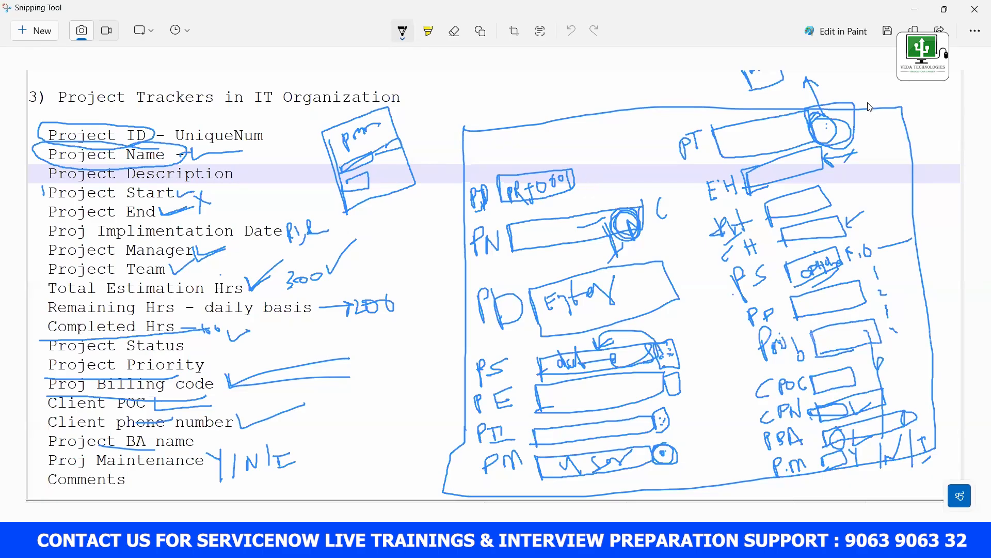
key("alt+Tab")
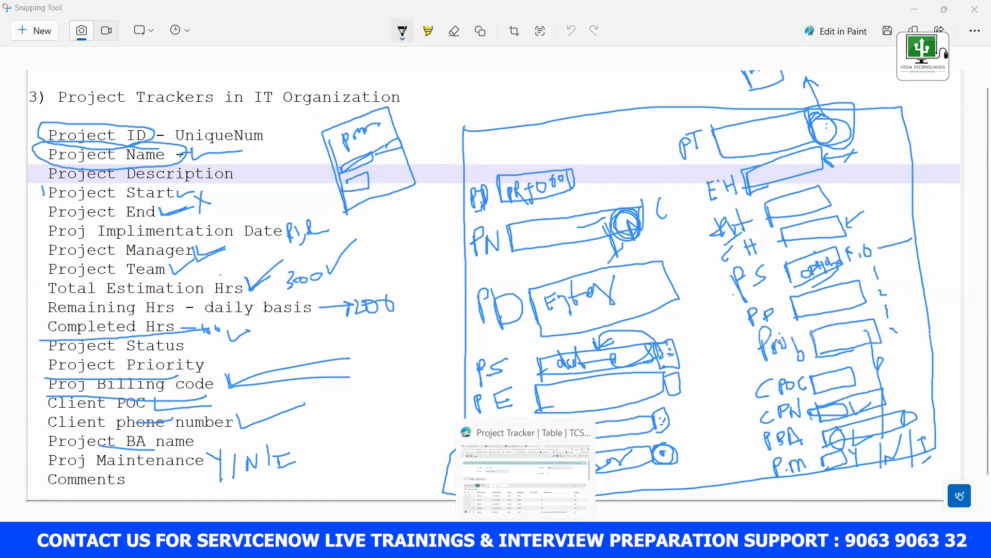
left_click(527, 541)
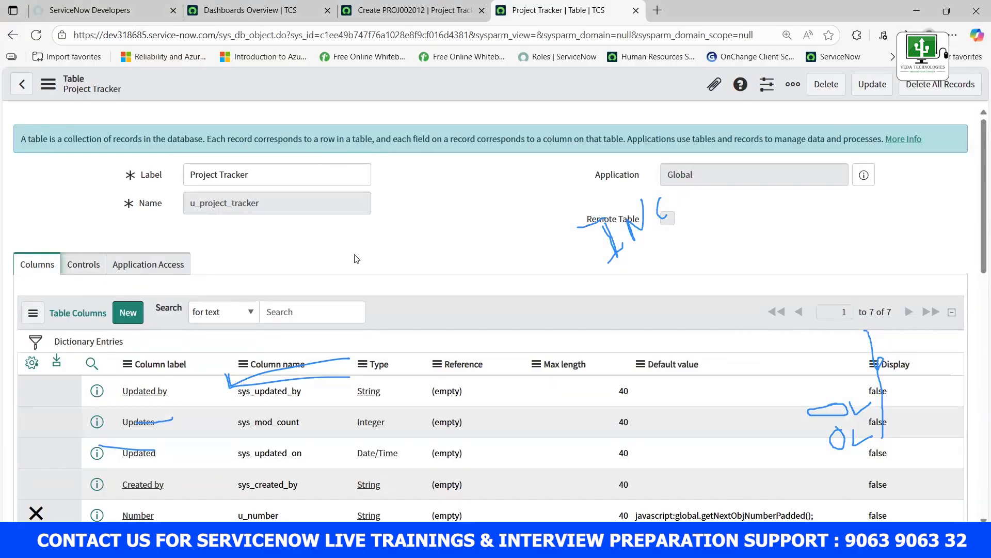
Compare the table's auto-numbering settings with its column list, and highlight the Number column label.
left_click(73, 266)
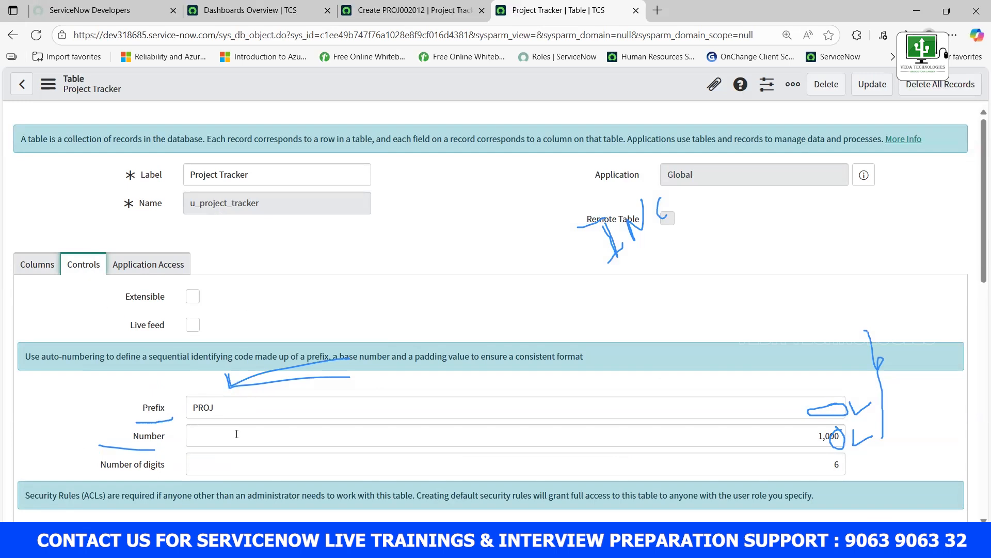
left_click(36, 272)
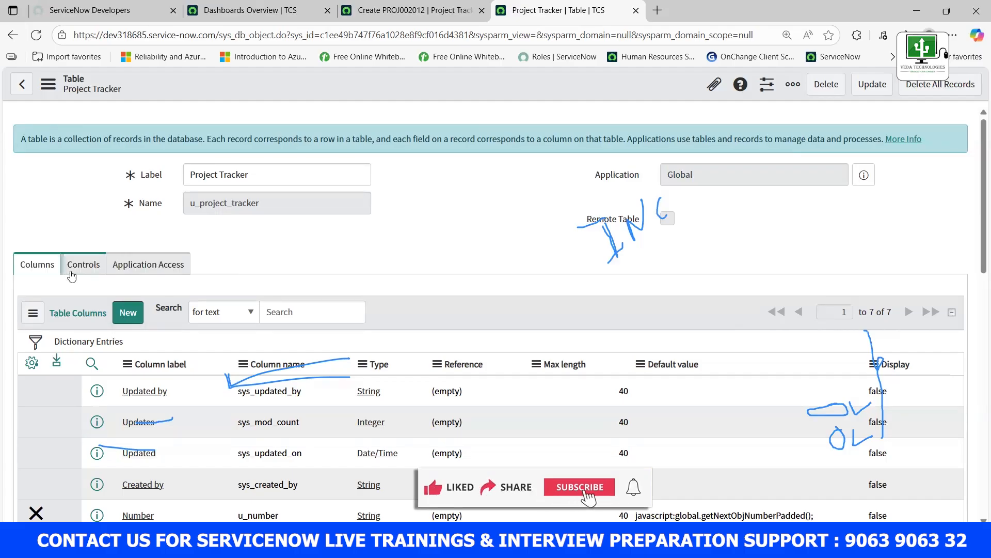
left_click(69, 272)
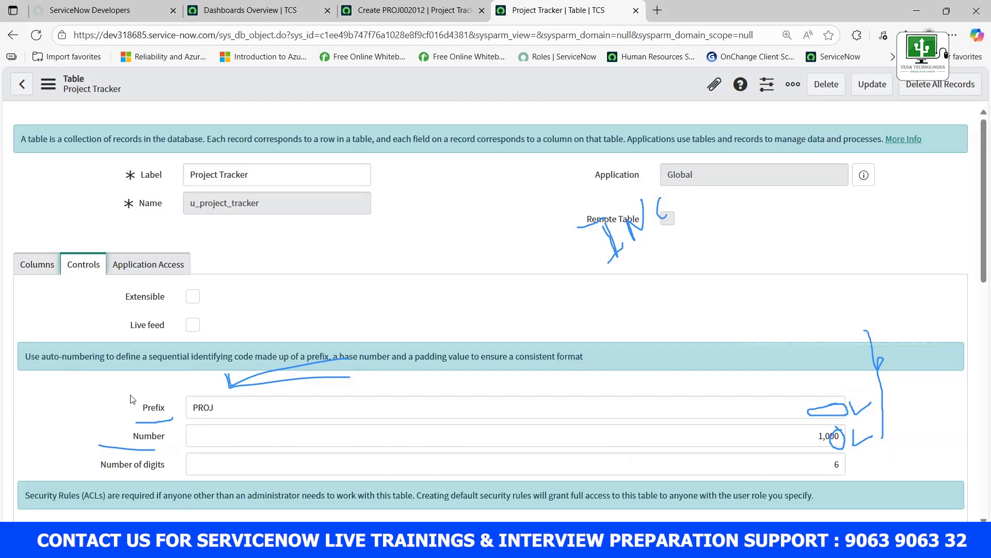
left_click(37, 263)
scroll(134, 412, "down", 1)
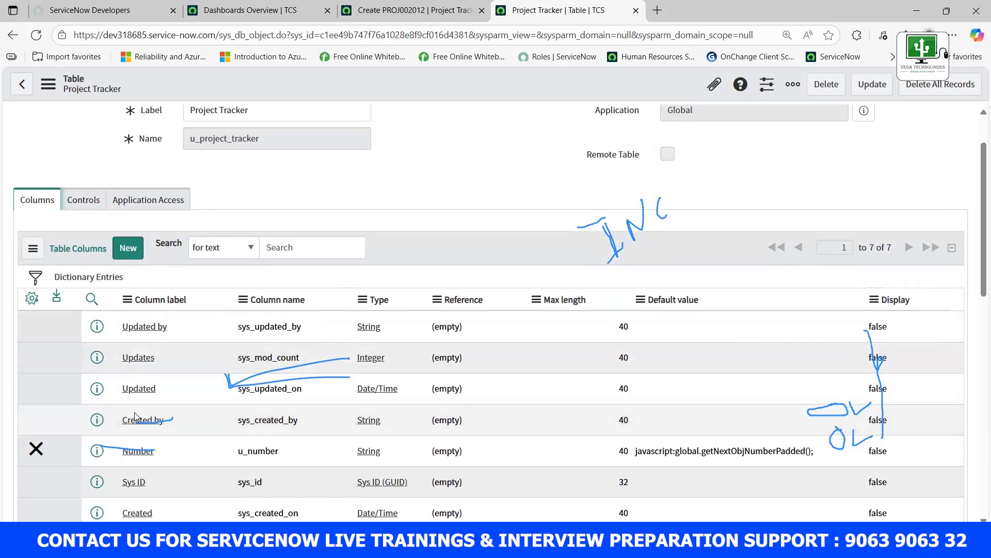
double_click(155, 454)
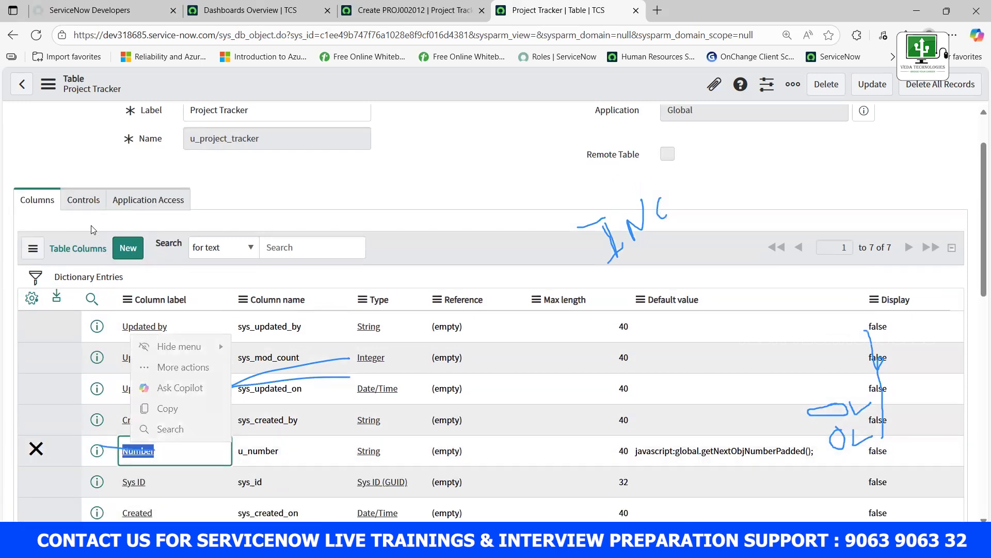
Review the Number column against the auto-numbering settings, highlighting the Prefix and starting Number values.
left_click(83, 199)
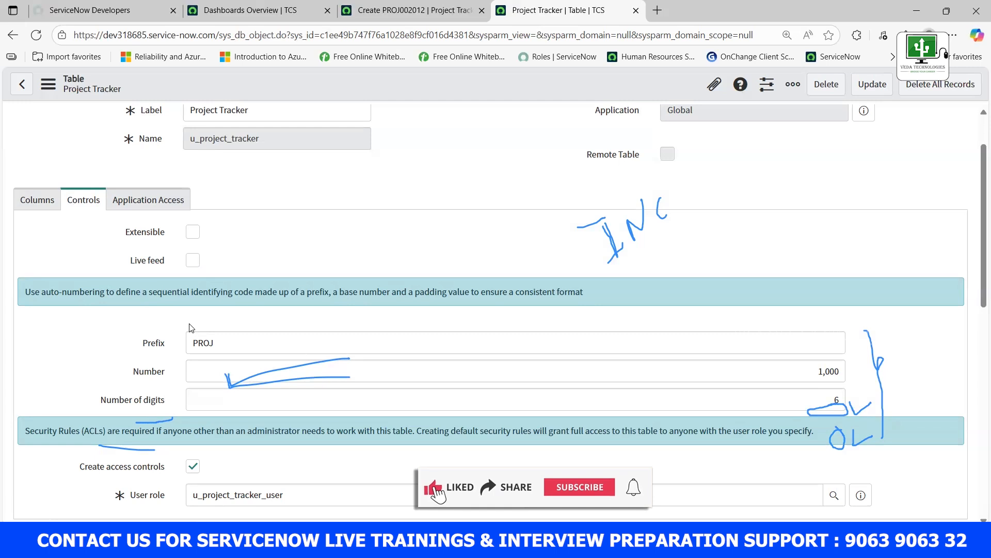
left_click(37, 200)
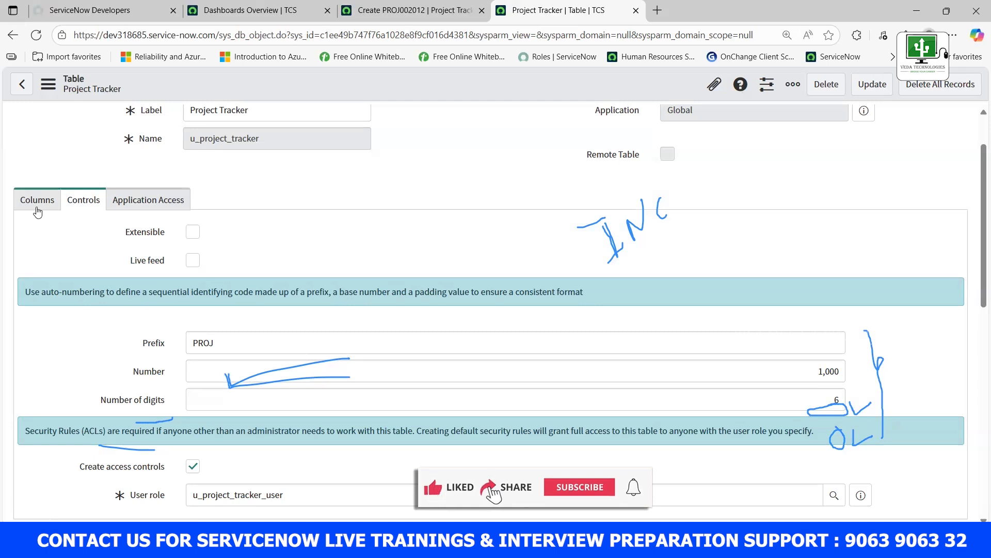
left_click_drag(160, 456, 122, 453)
left_click(83, 200)
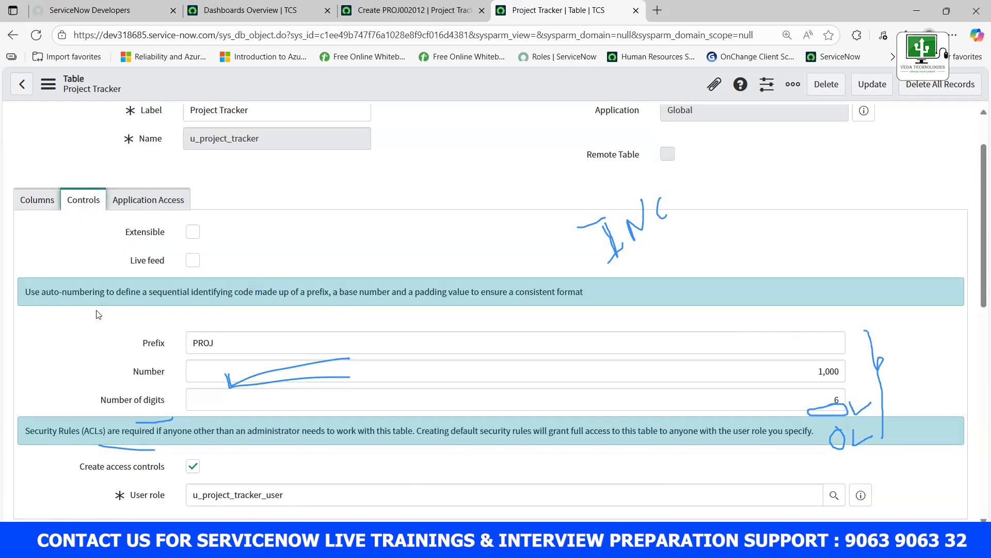
double_click(225, 342)
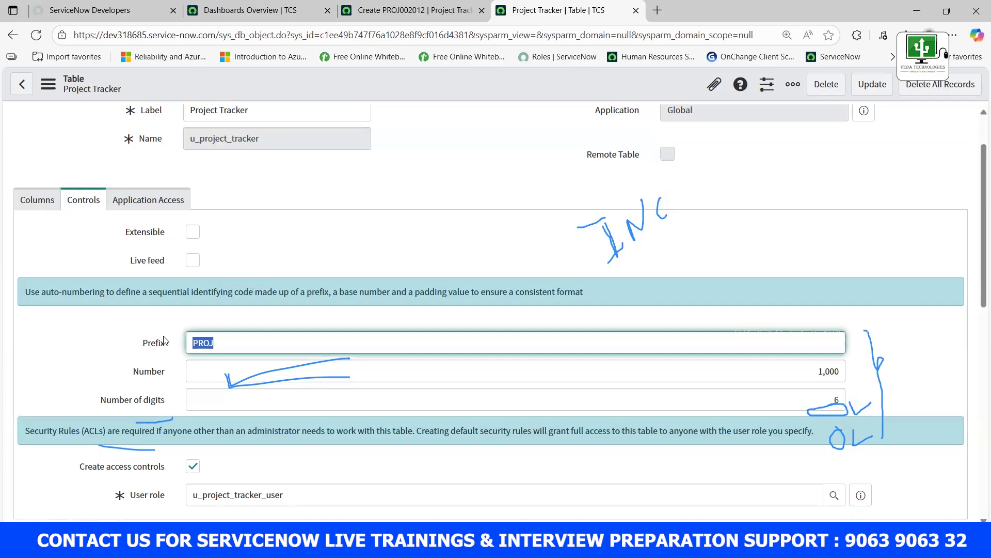
left_click(778, 376)
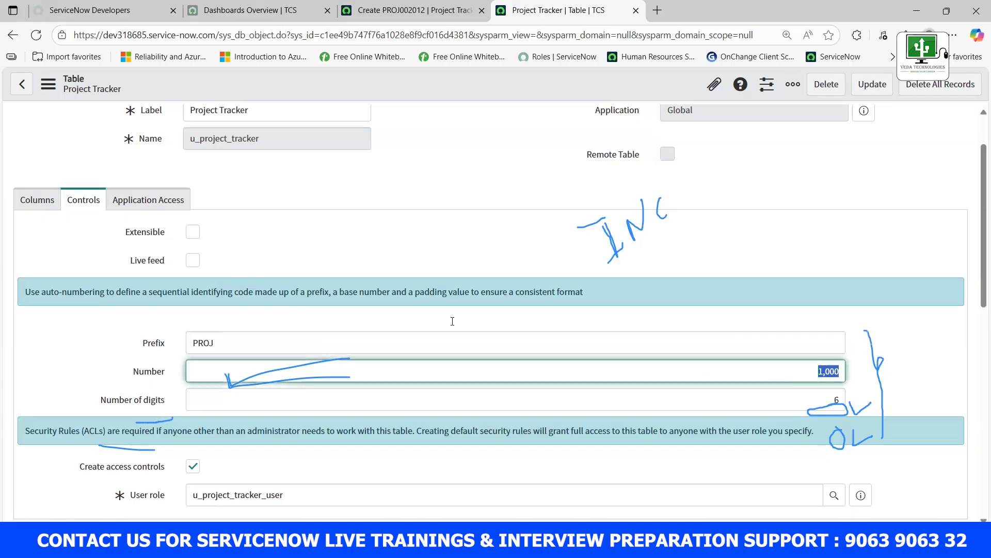
Highlight the Number column label twice while rechecking the Prefix and Number settings, ending on the table's column list.
left_click(38, 204)
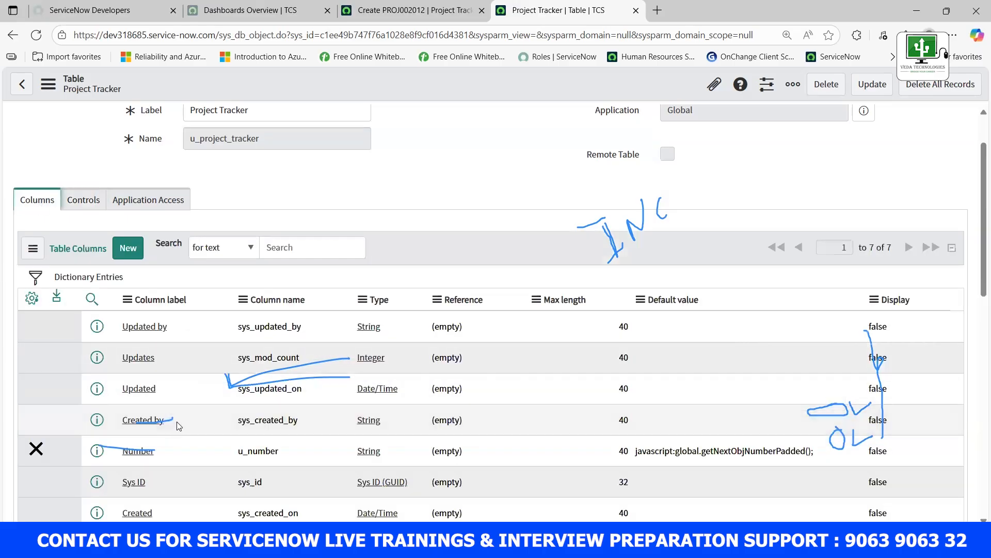
left_click(156, 456)
left_click_drag(156, 457, 124, 450)
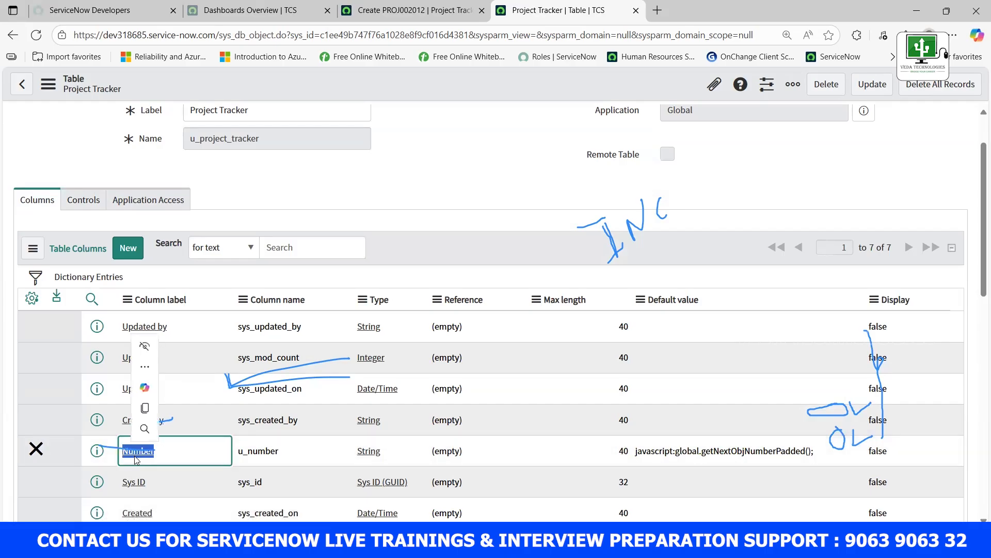
left_click(80, 200)
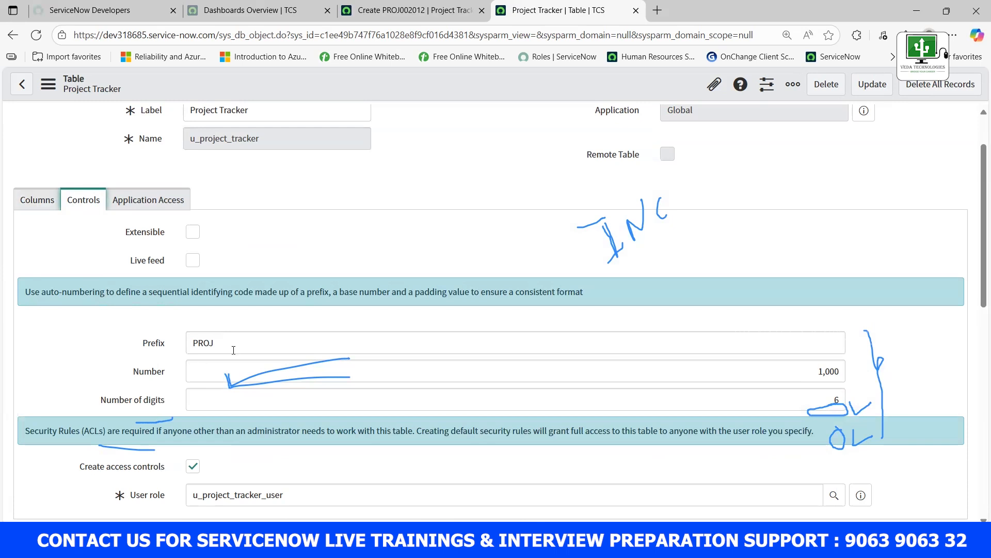
left_click(44, 201)
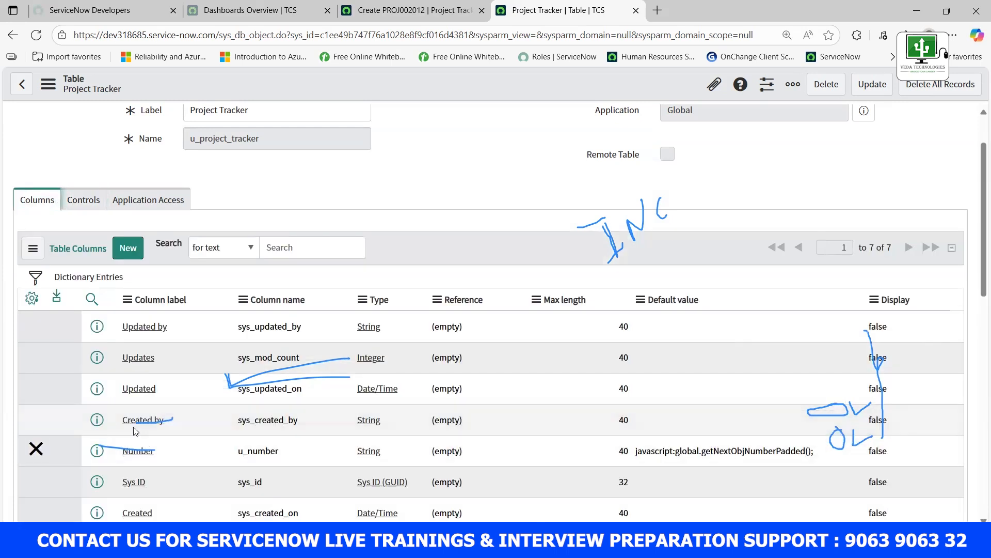
double_click(162, 454)
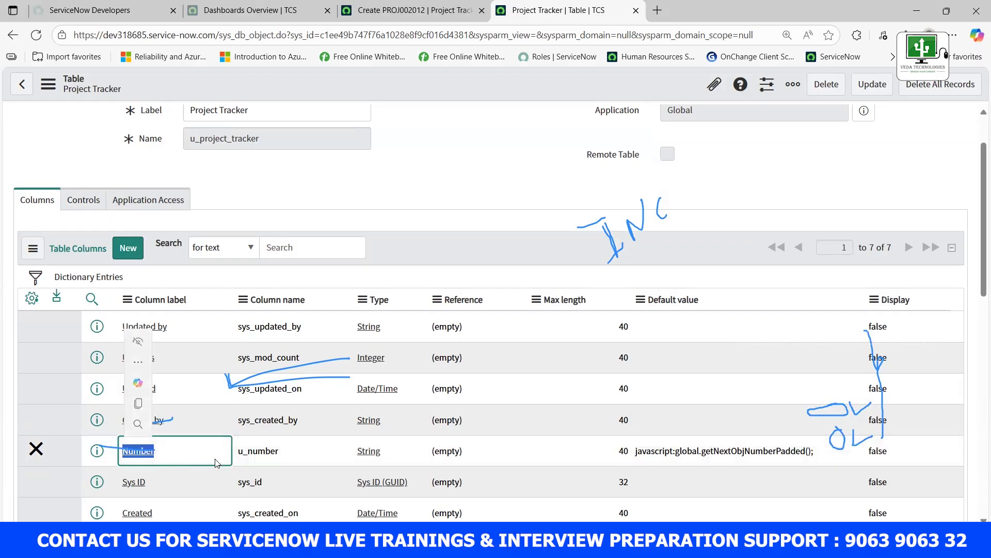
left_click(84, 199)
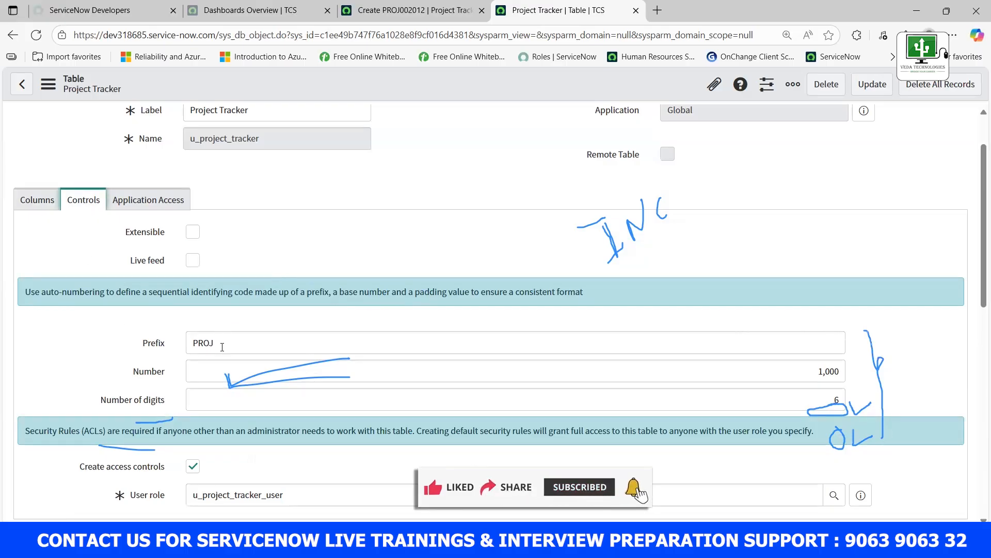
left_click(38, 198)
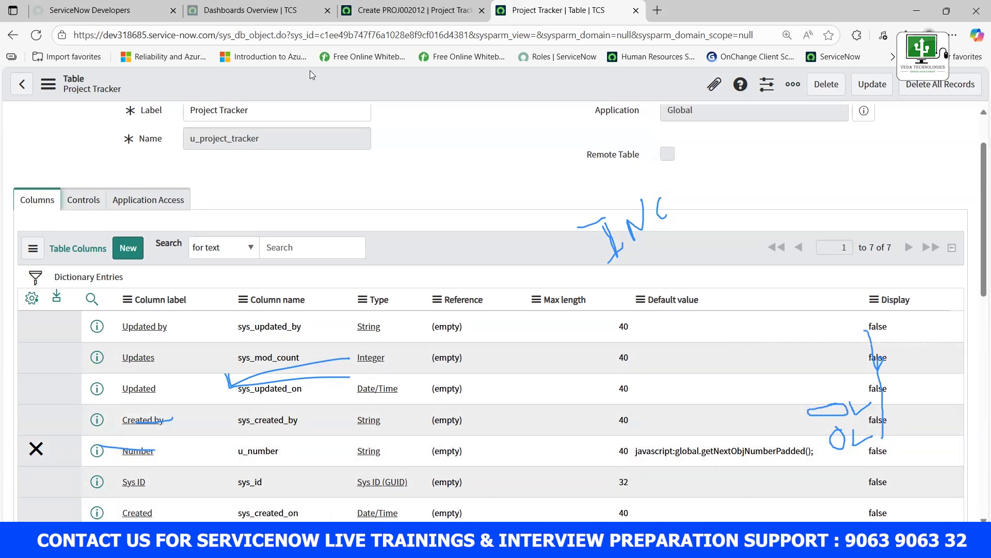
Reload the new Project Tracker record twice to follow its Number sequence, and return to the table's column list.
key("ctrl+shift+Tab")
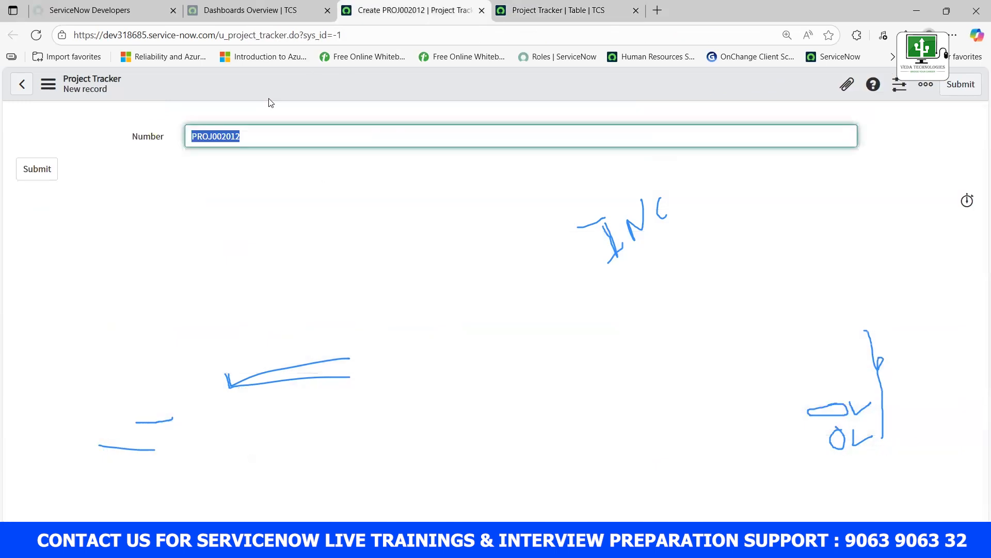
left_click_drag(250, 144, 178, 144)
left_click(253, 321)
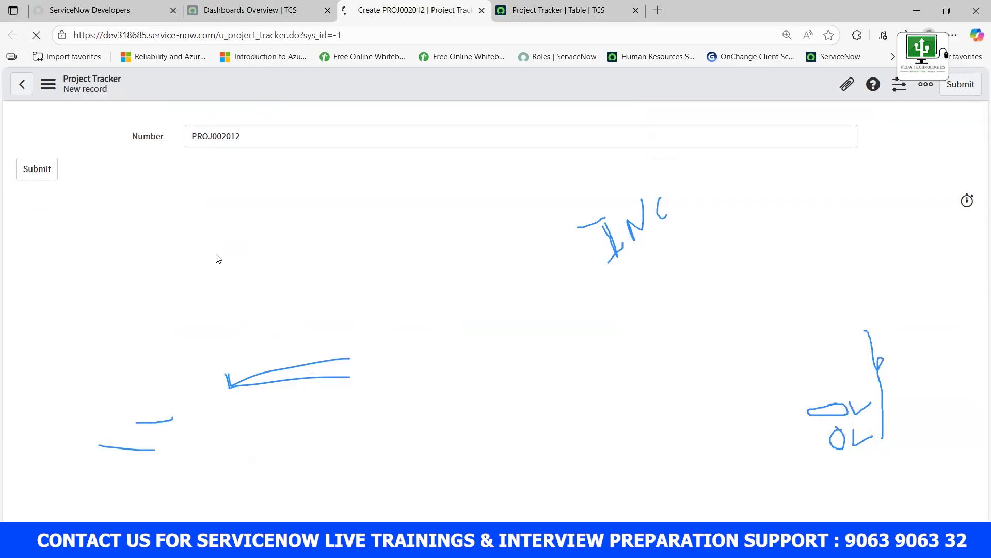
double_click(216, 137)
left_click(36, 35)
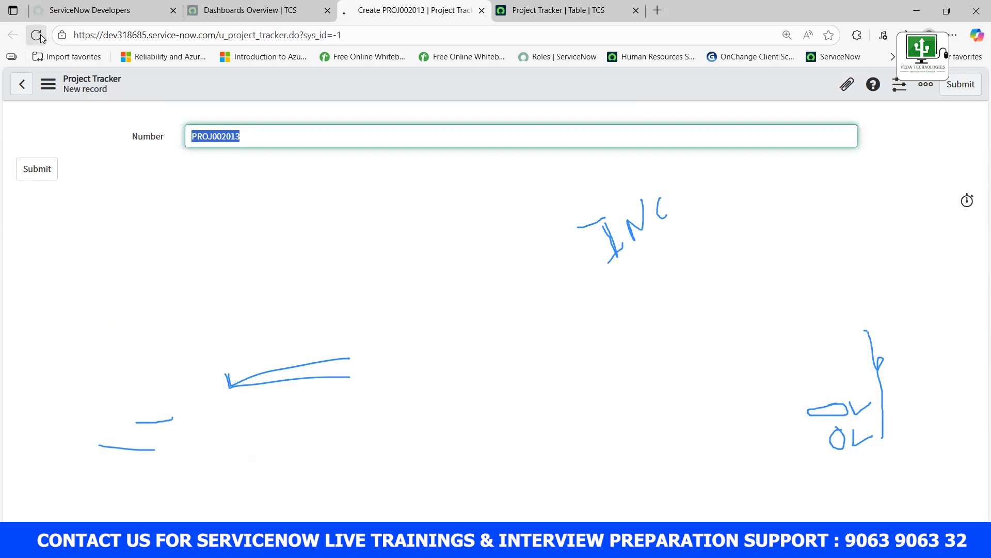
left_click(257, 208)
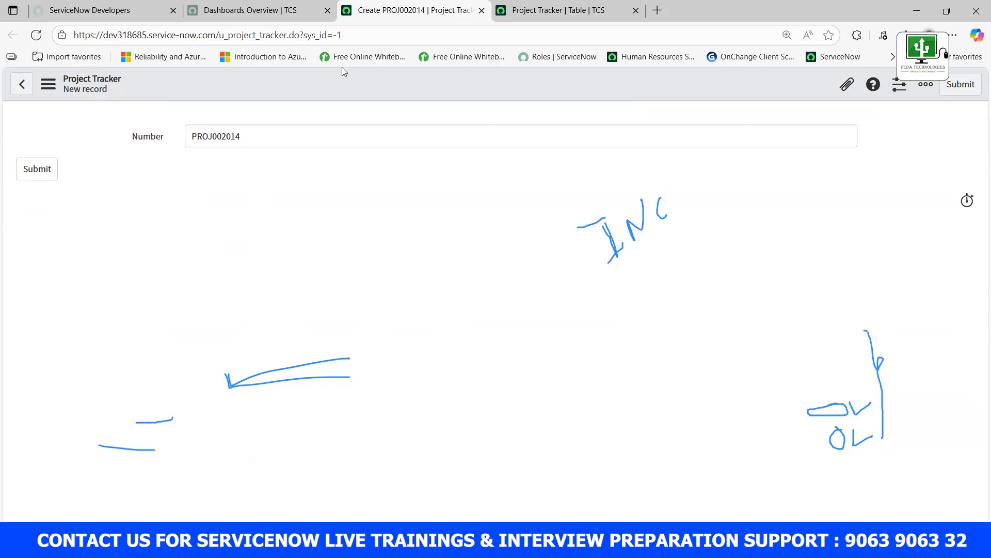
key("ctrl+Tab")
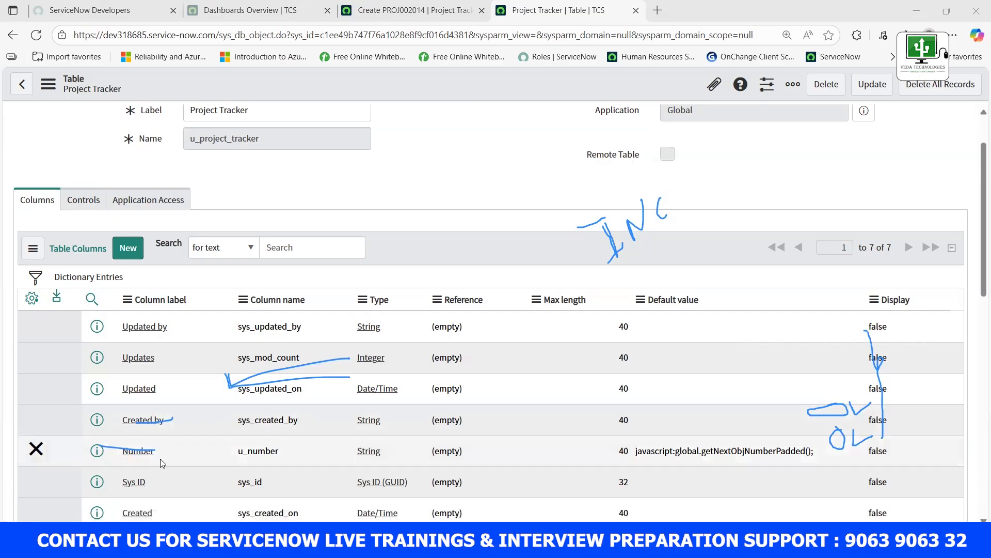
Recheck how the Number column in the column list relates to the Prefix in the auto-numbering settings, ending on the column list.
double_click(121, 453)
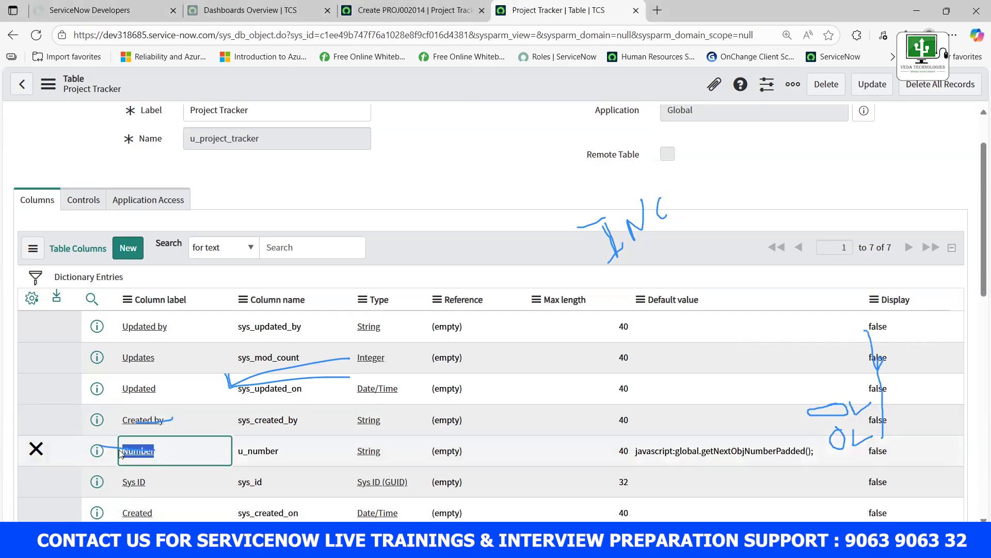
left_click(88, 205)
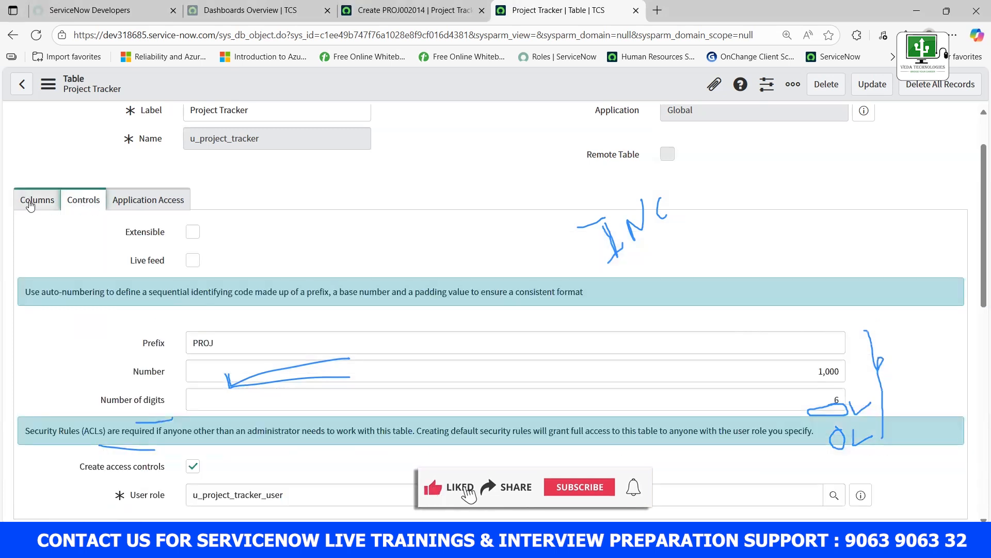
left_click(30, 205)
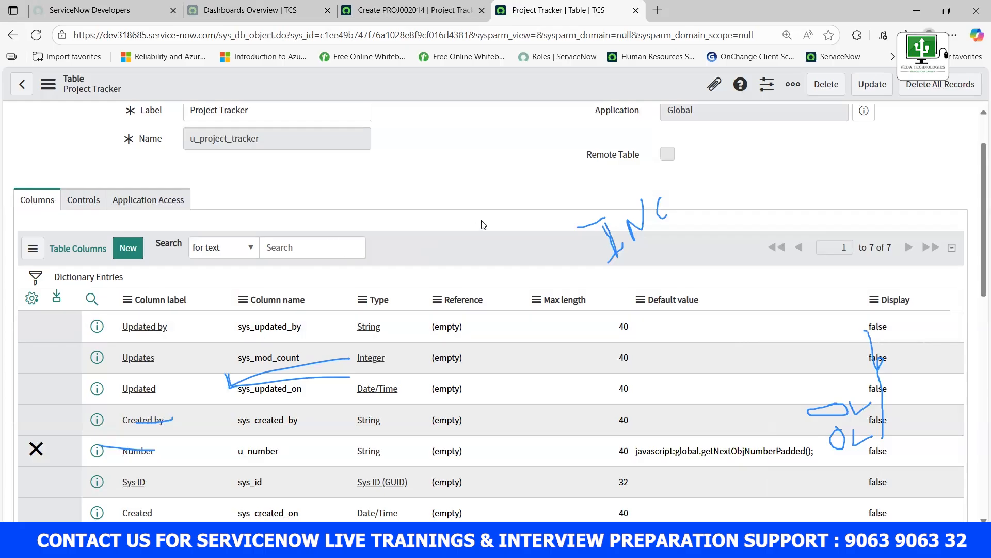
left_click(84, 200)
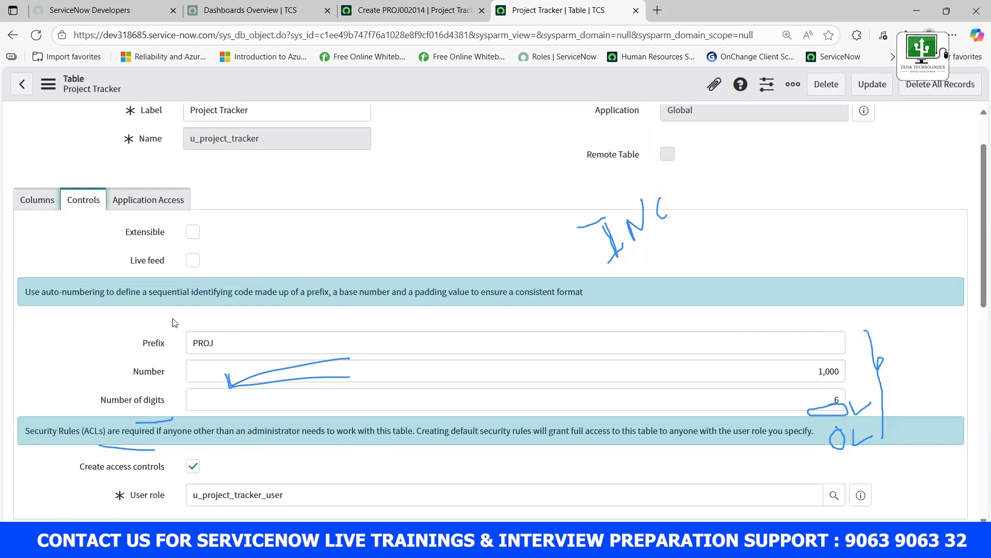
left_click(214, 344)
left_click_drag(214, 344, 209, 354)
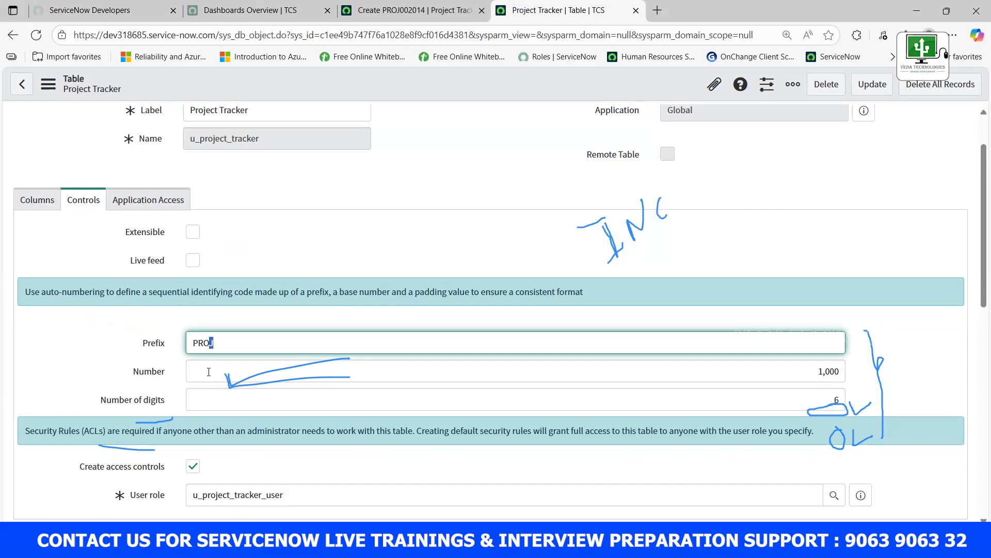
left_click(37, 200)
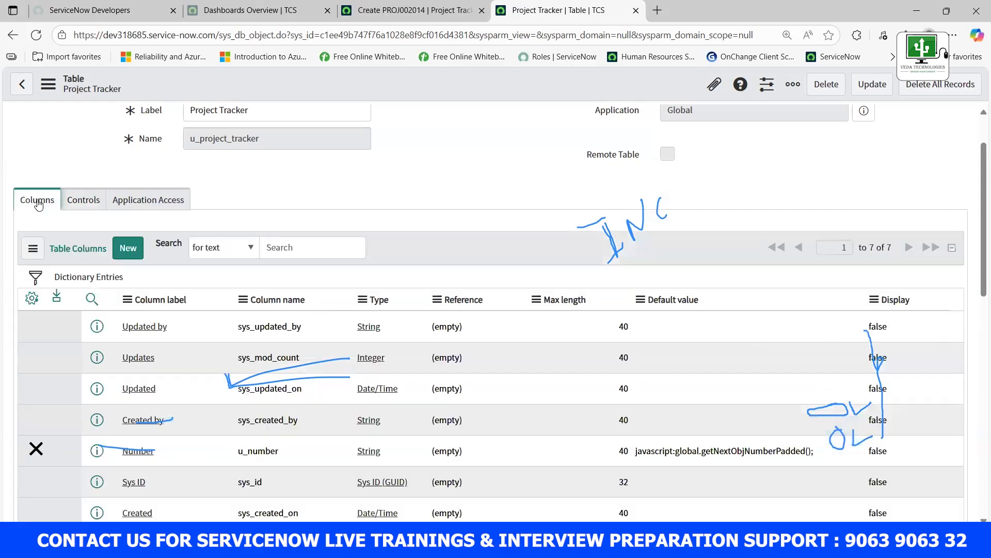
left_click_drag(159, 453, 123, 452)
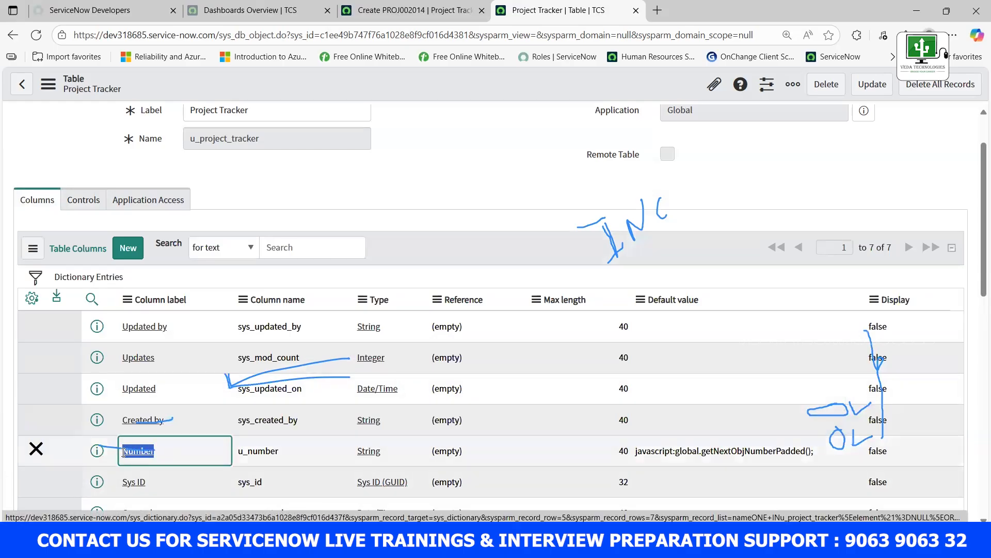
left_click(363, 195)
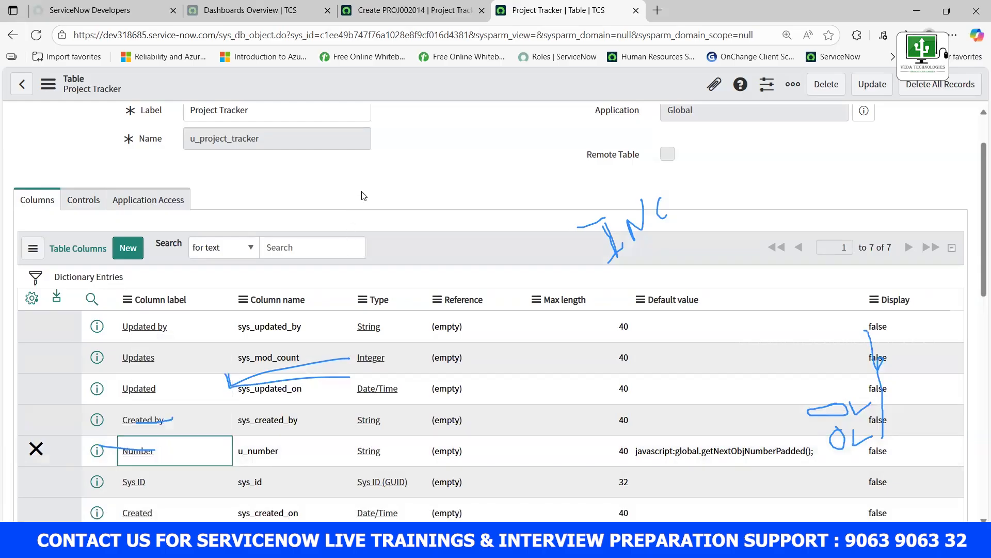
Open the Number column's dictionary entry, and consult the Snipping Tool sketch for the Project ID field.
left_click(138, 453)
left_click(599, 543)
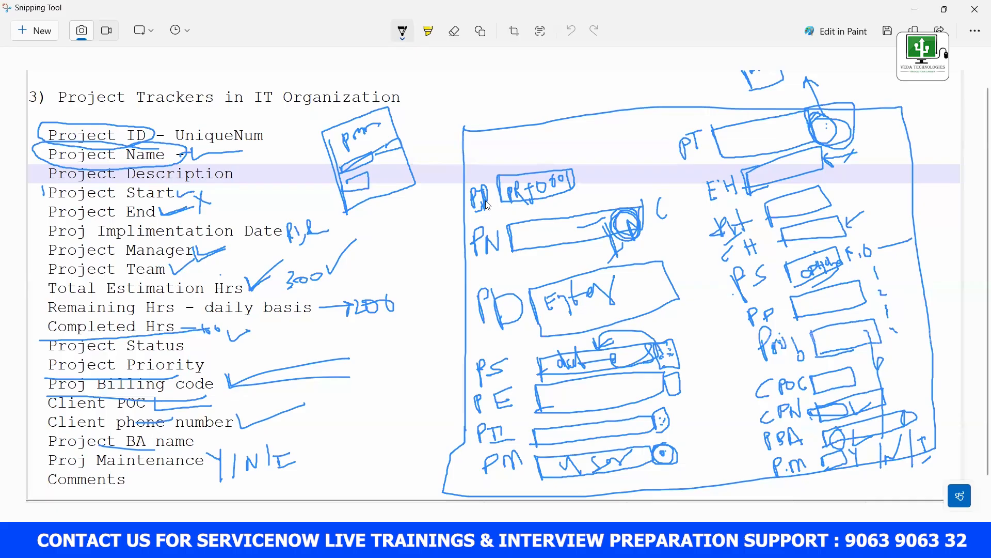
left_click(599, 543)
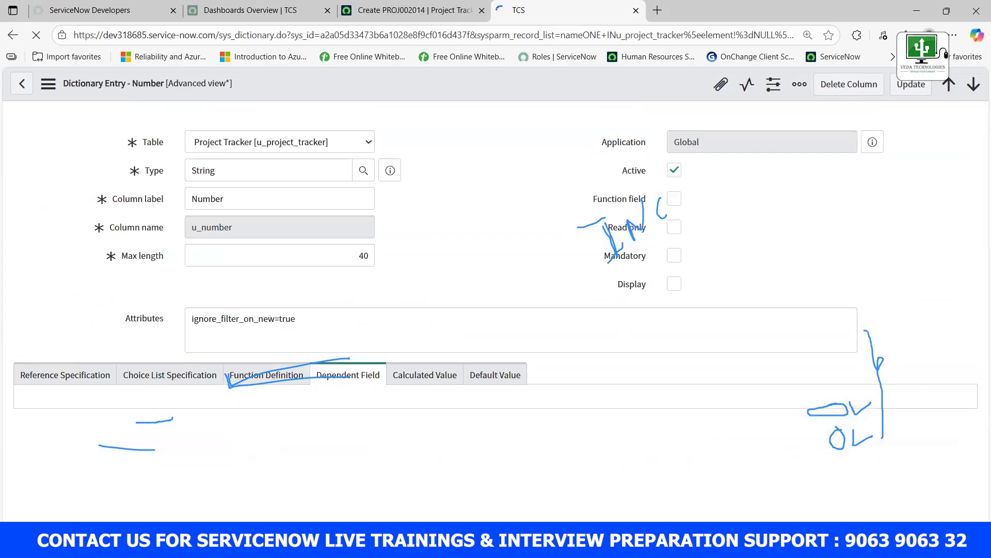
Rename the column label to PR Number, save it, and check the label on the new Project Tracker record.
left_click(195, 199)
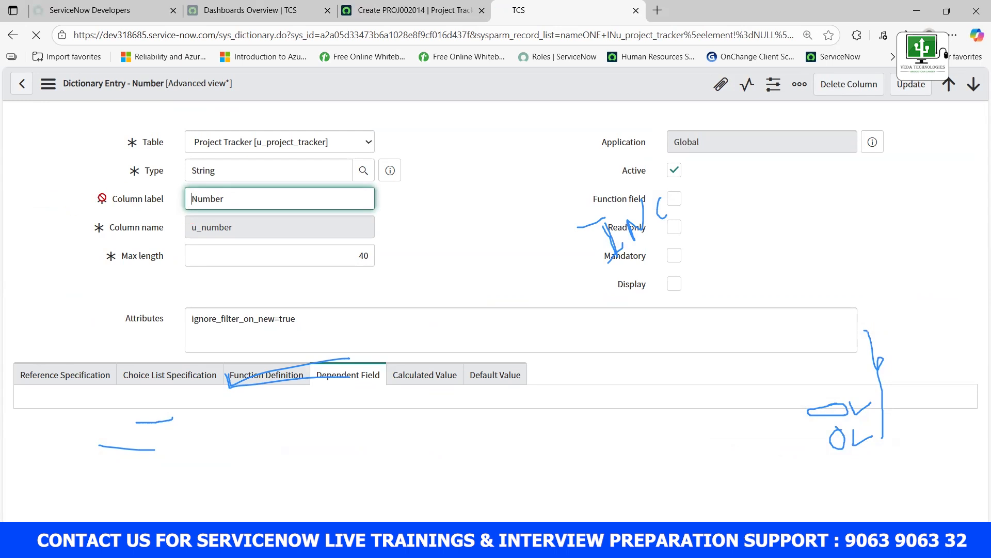
type("PR")
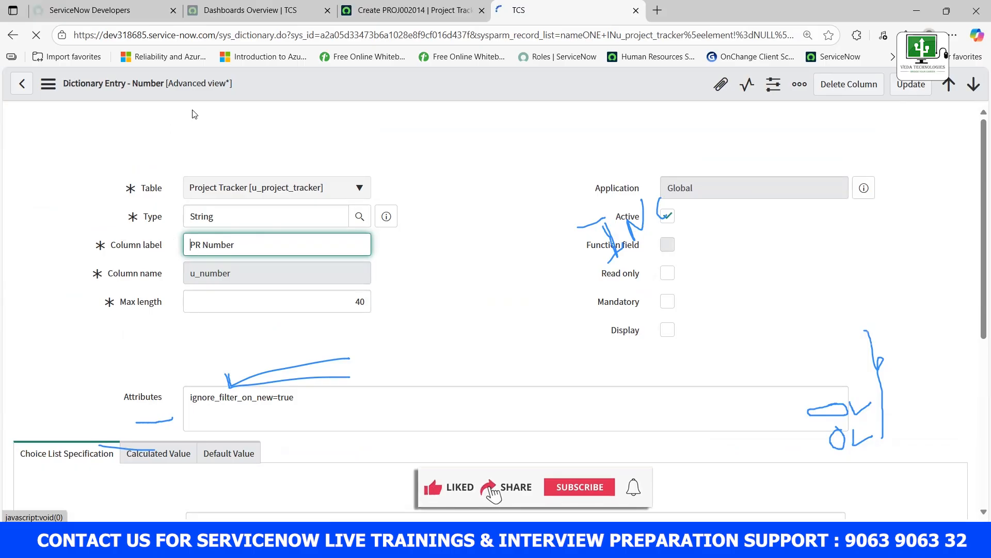
right_click(402, 89)
left_click(422, 100)
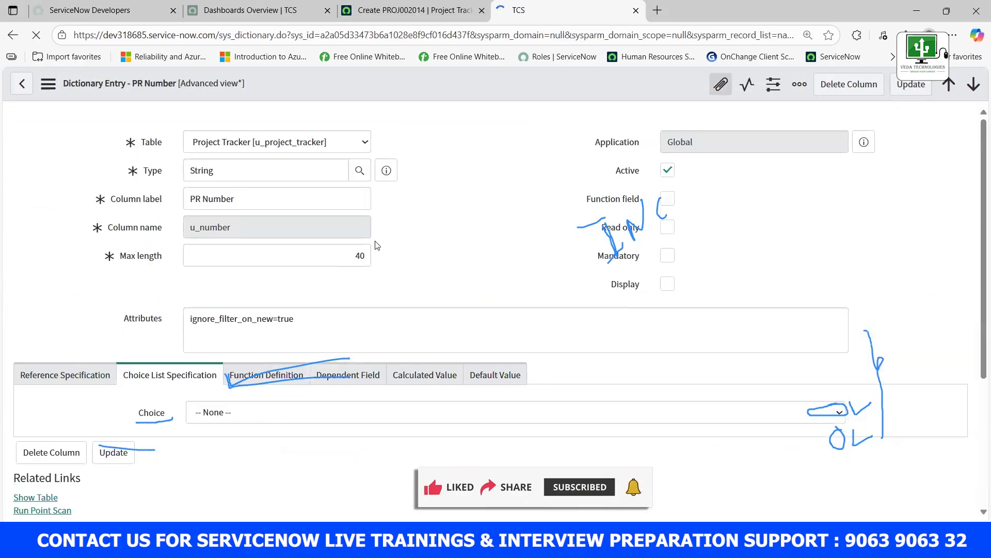
left_click(408, 11)
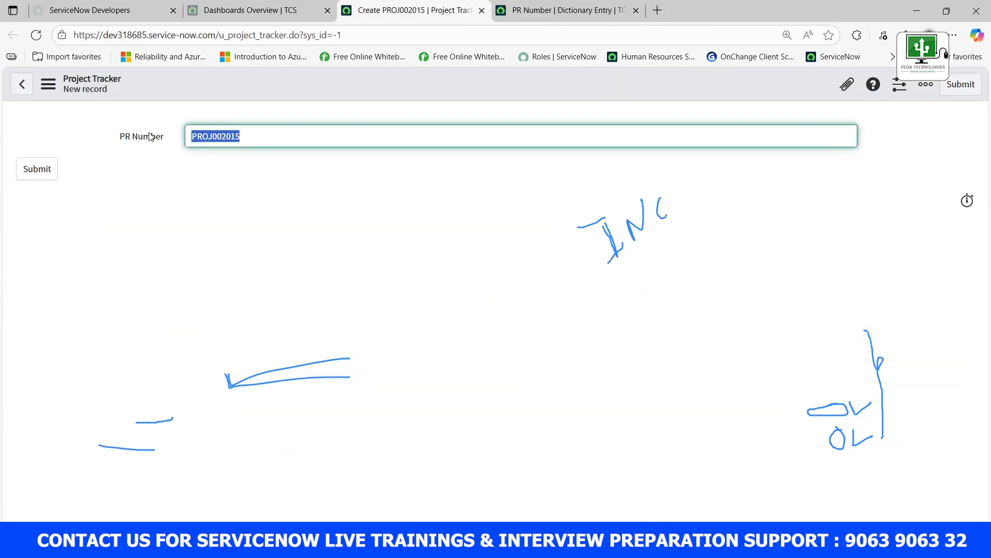
left_click_drag(134, 137, 169, 140)
left_click(550, 13)
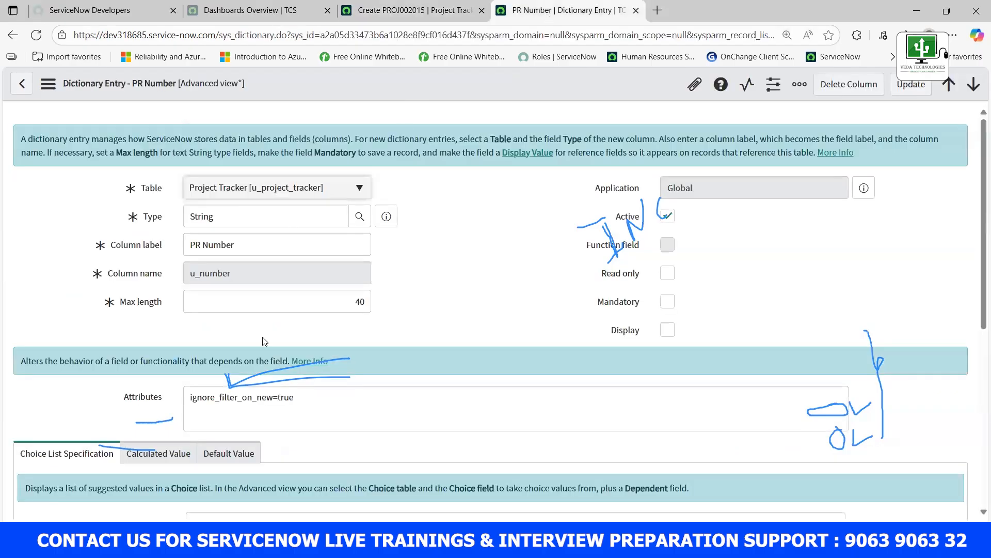
Set the column label of the u_number dictionary entry to PROJID and save the entry.
double_click(206, 245)
key("BackSpace")
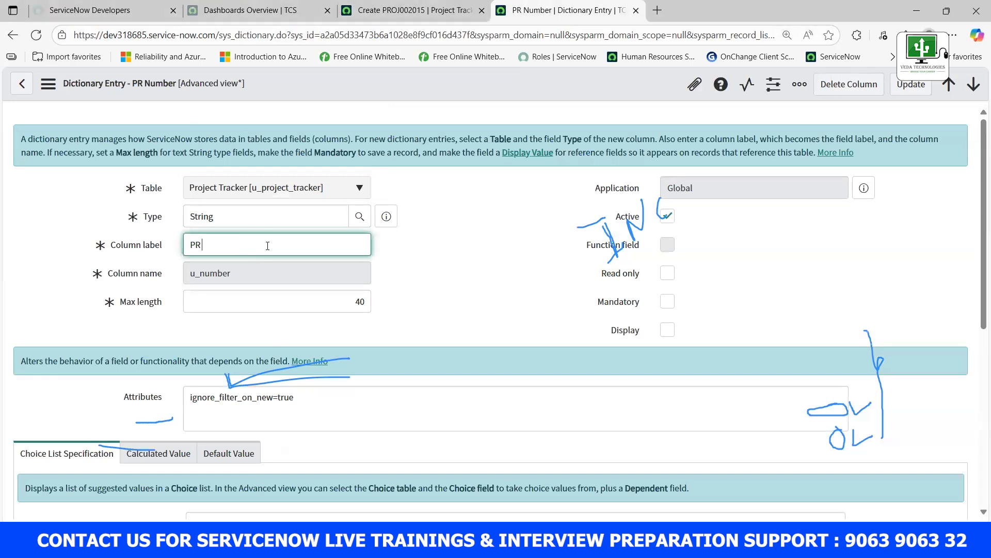
type("D")
type("OJ")
right_click(349, 92)
left_click(368, 100)
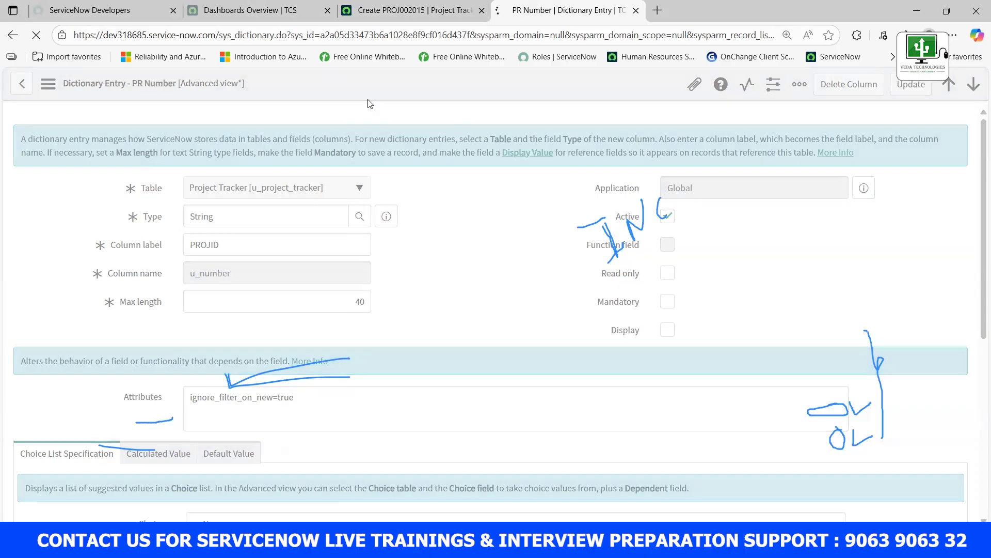
Reload the new Project Tracker record and check the label beside its number field.
left_click(408, 11)
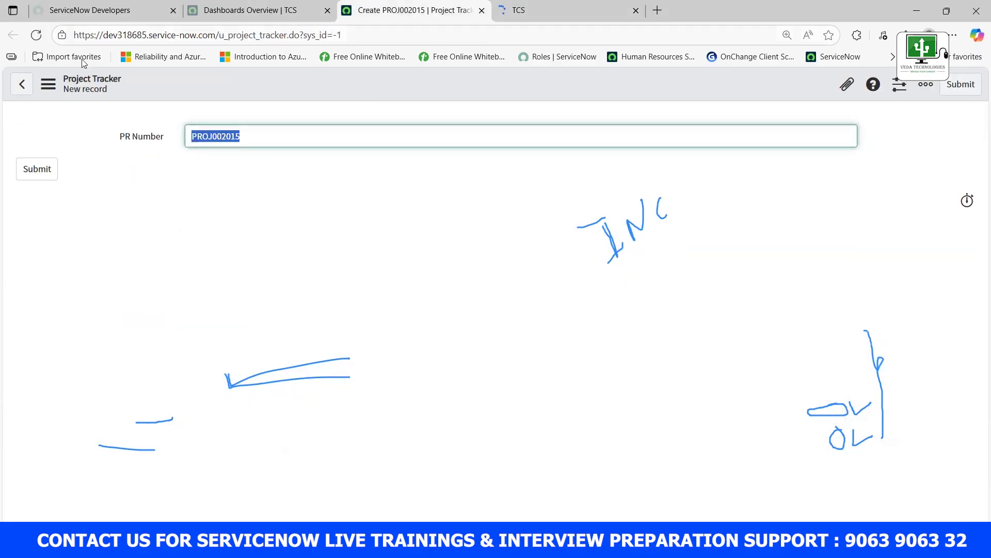
left_click(37, 34)
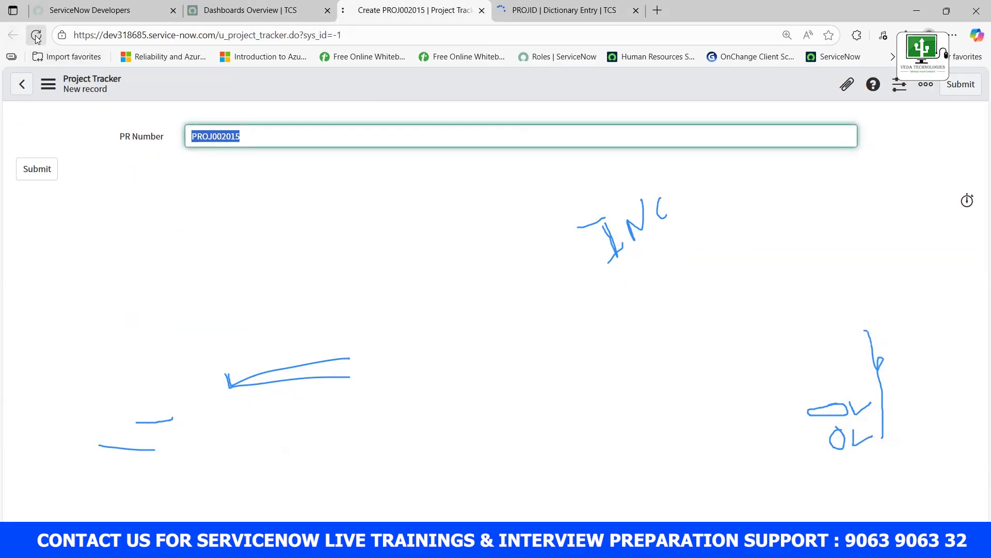
left_click(238, 190)
left_click_drag(135, 138, 162, 138)
left_click(157, 188)
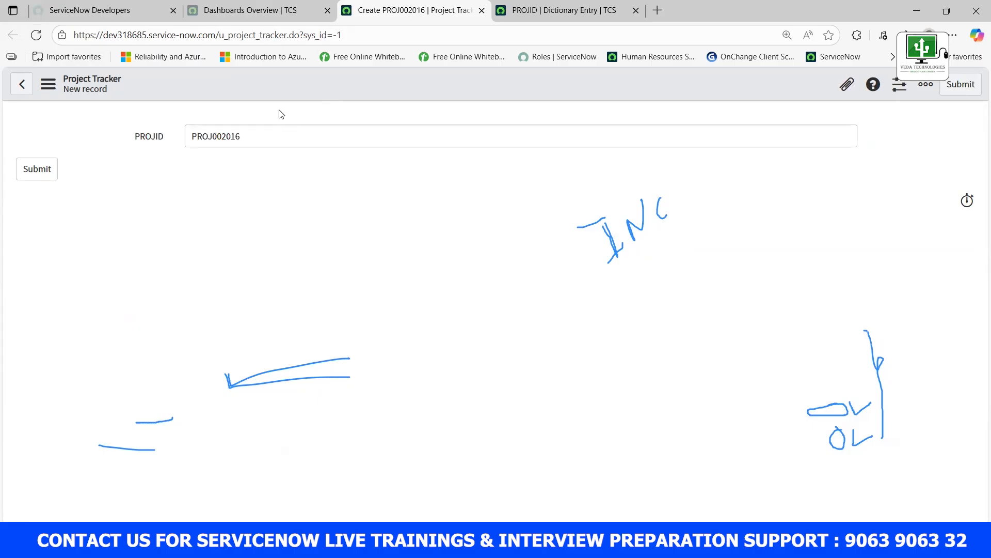
Compare the new record with the PROJID dictionary entry, and go back to the Project Tracker table's column list.
left_click(248, 11)
left_click(431, 10)
left_click(558, 10)
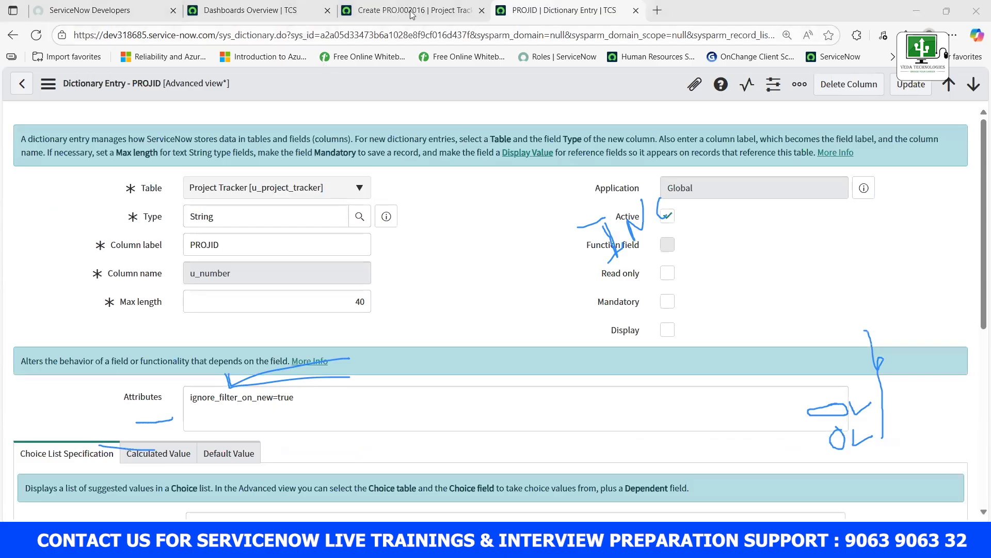
left_click(412, 10)
left_click(558, 10)
scroll(200, 323, "down", 5)
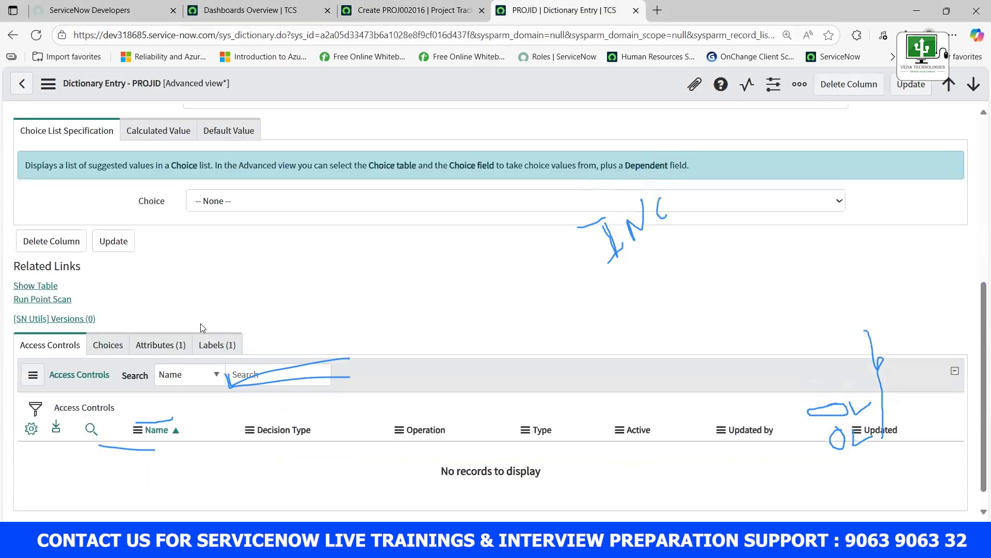
left_click(14, 35)
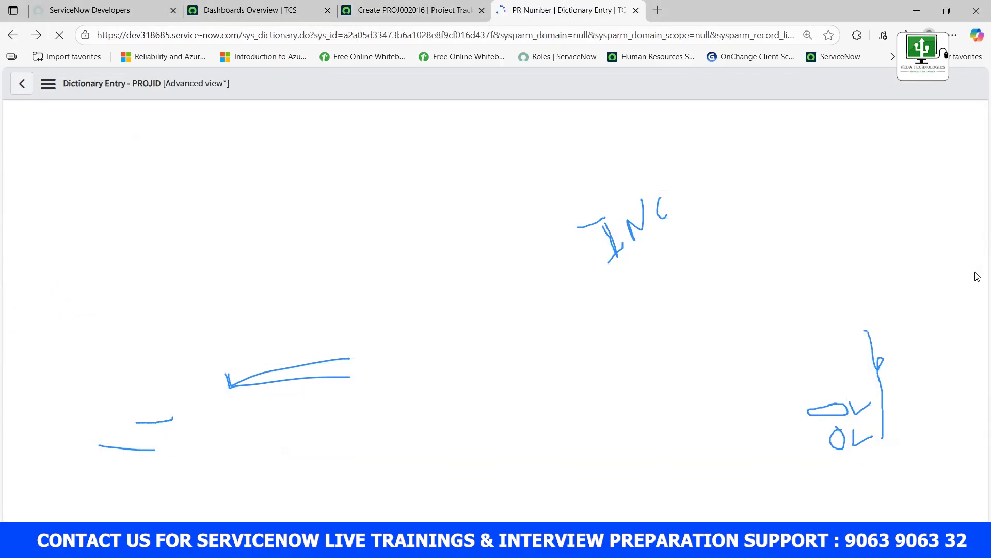
left_click(13, 36)
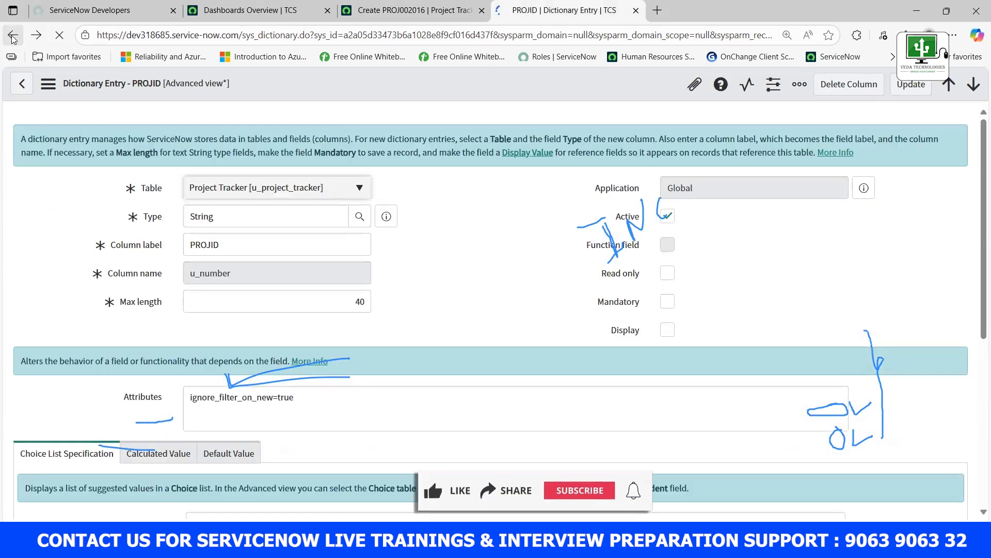
left_click(13, 41)
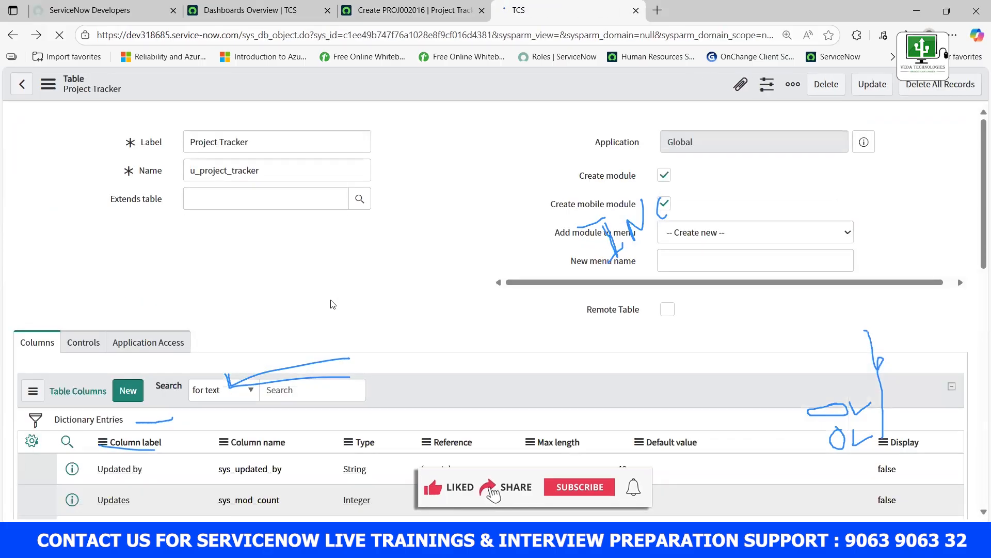
scroll(169, 349, "down", 4)
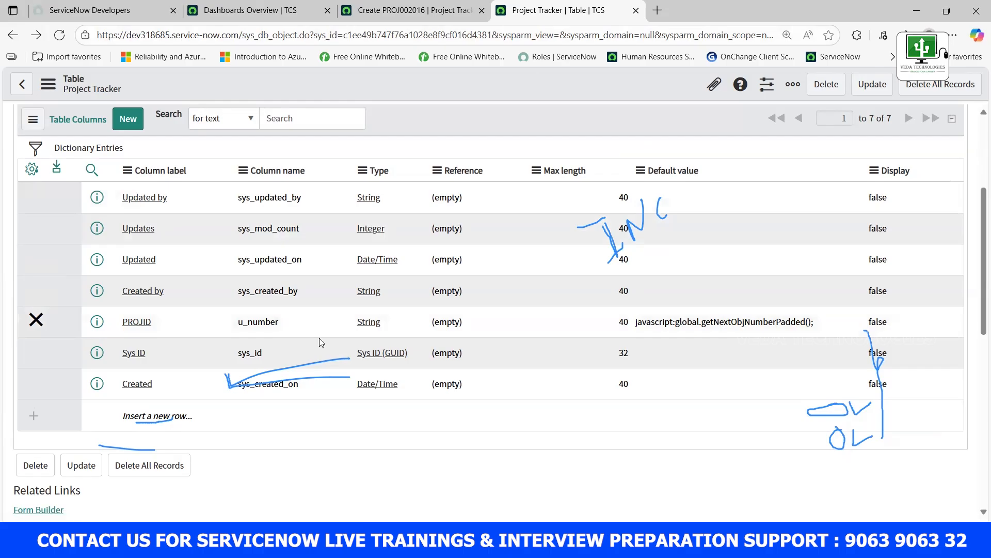
Open the PROJID dictionary entry in a separate browser tab, examine its read-only Column name, and close that tab.
right_click(98, 321)
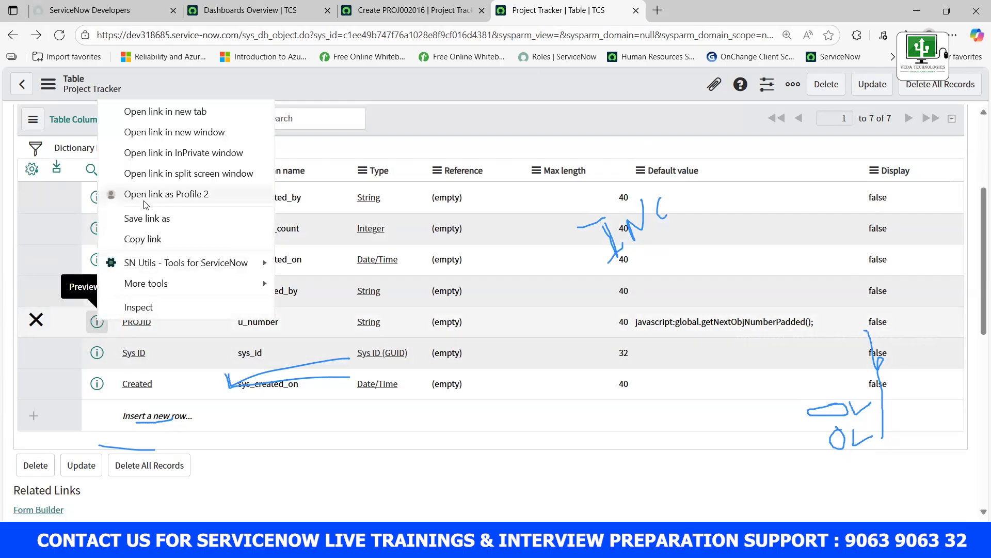
left_click(150, 113)
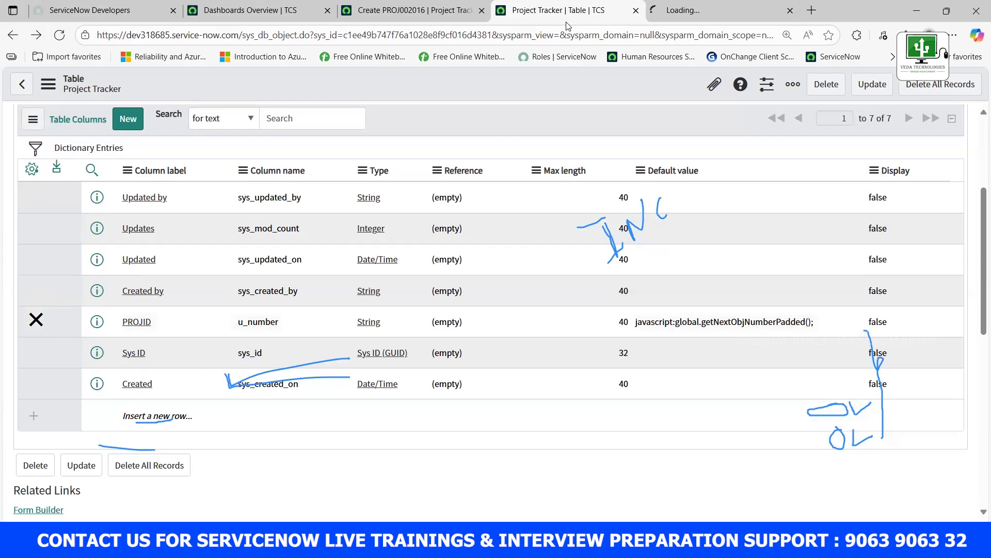
left_click(687, 11)
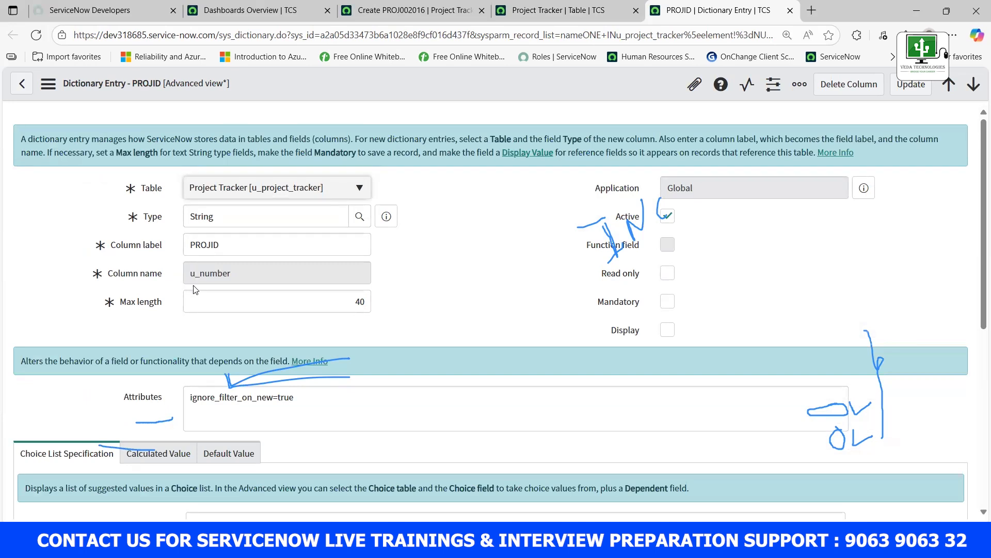
left_click_drag(189, 272, 230, 272)
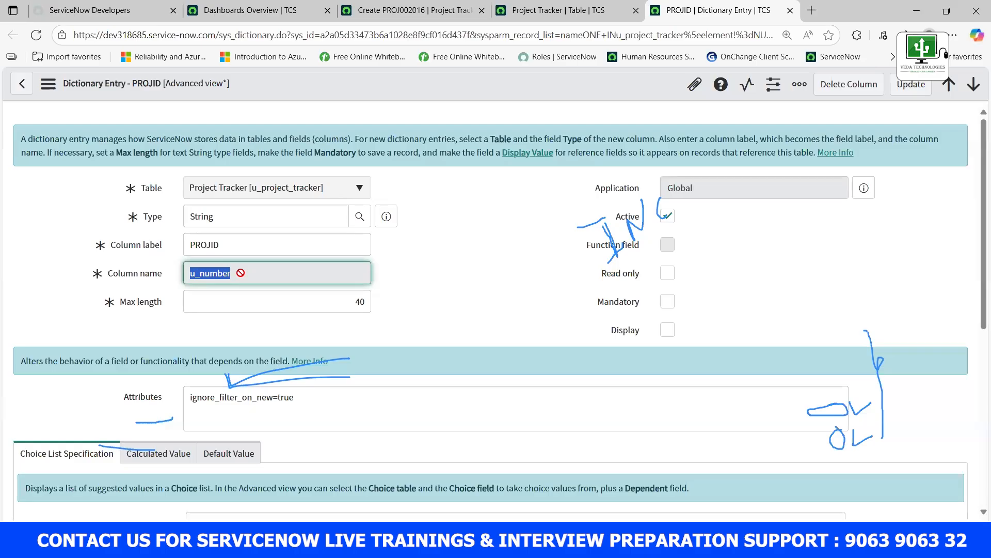
left_click(236, 273)
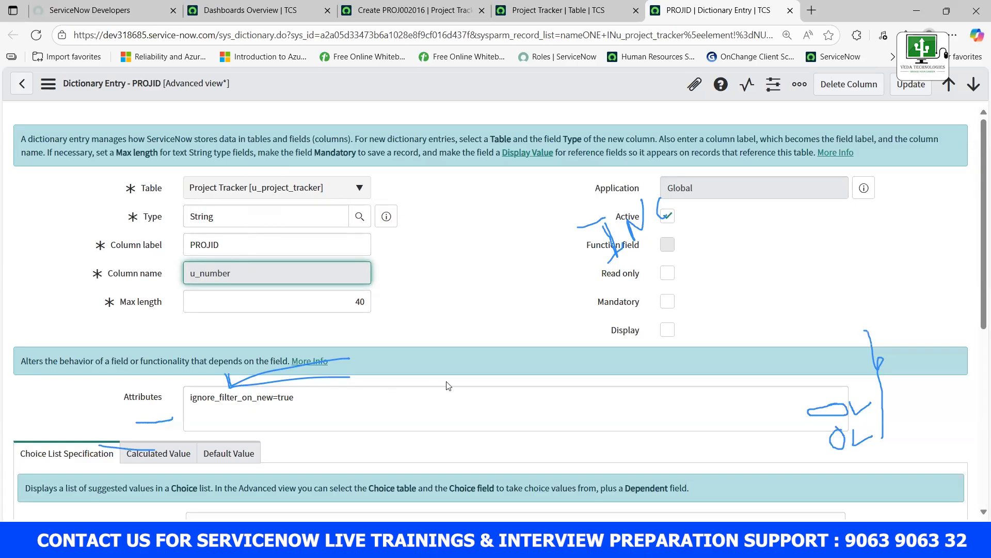
key("ctrl+w")
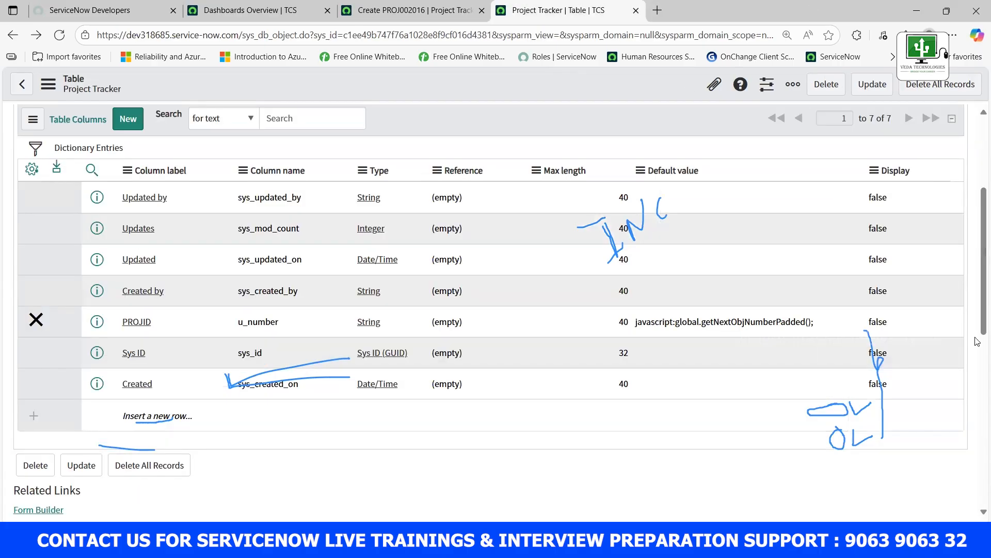
Clear the drawn annotations and switch to the Snipping Tool to review the planned project tracker fields.
key("Escape")
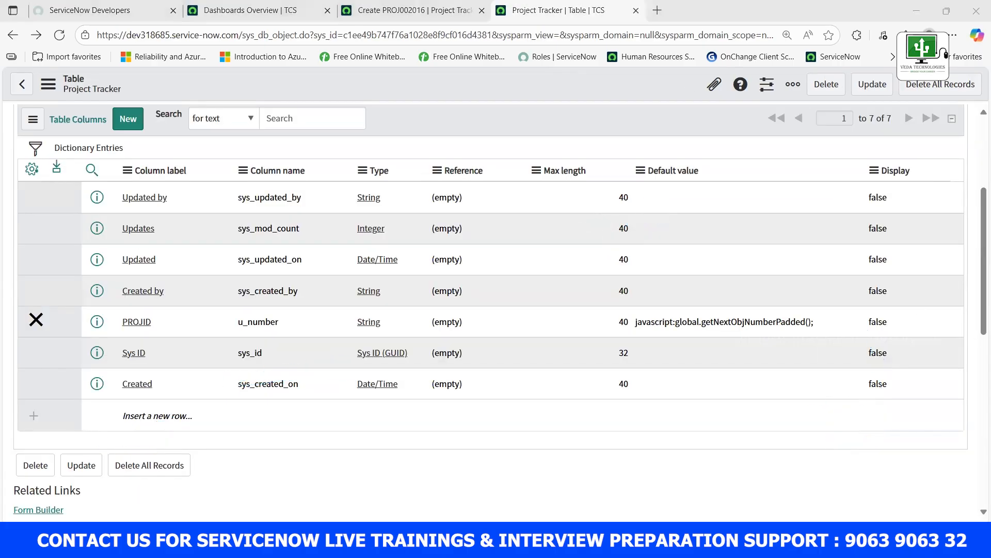
key("alt+Tab")
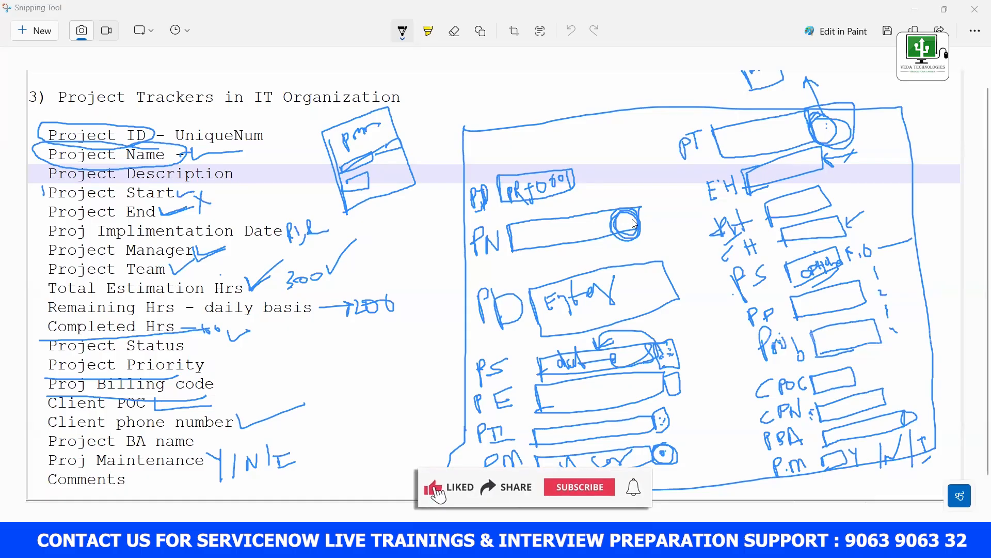
mouse_move(696, 542)
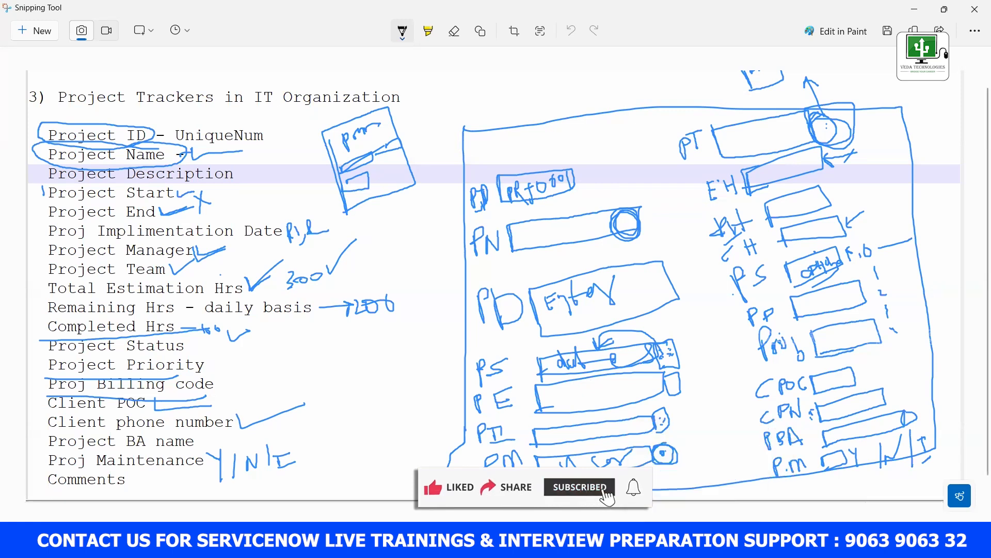
Switch to the browser, compare the new record's PROJID with the Project Tracker auto-numbering controls, and return to the table's columns.
left_click(527, 542)
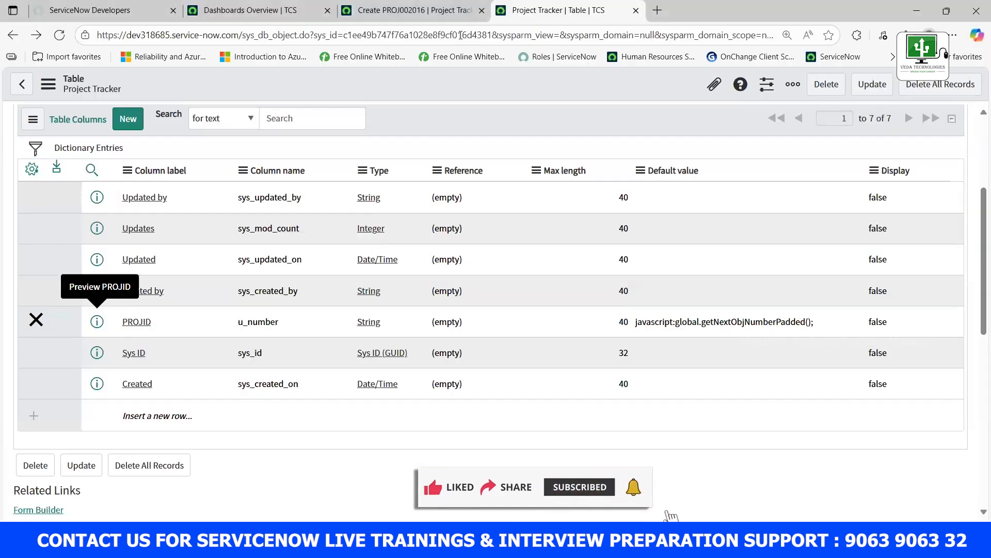
left_click(414, 7)
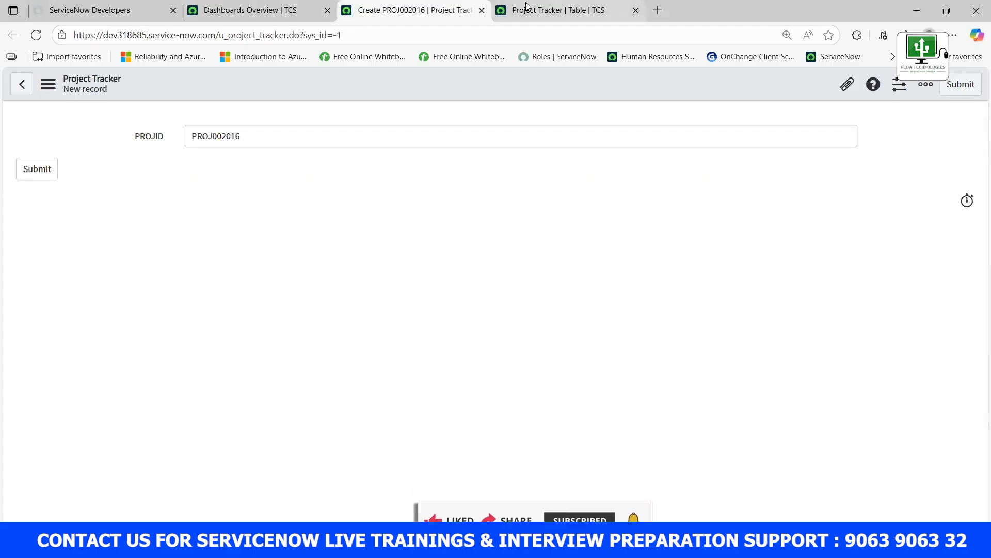
left_click(508, 10)
scroll(86, 266, "up", 4)
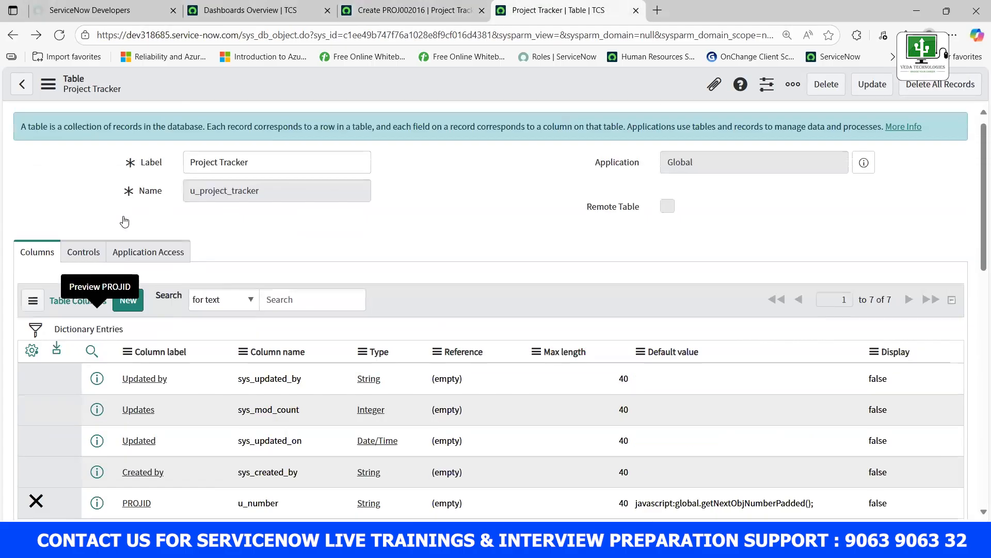
left_click(86, 266)
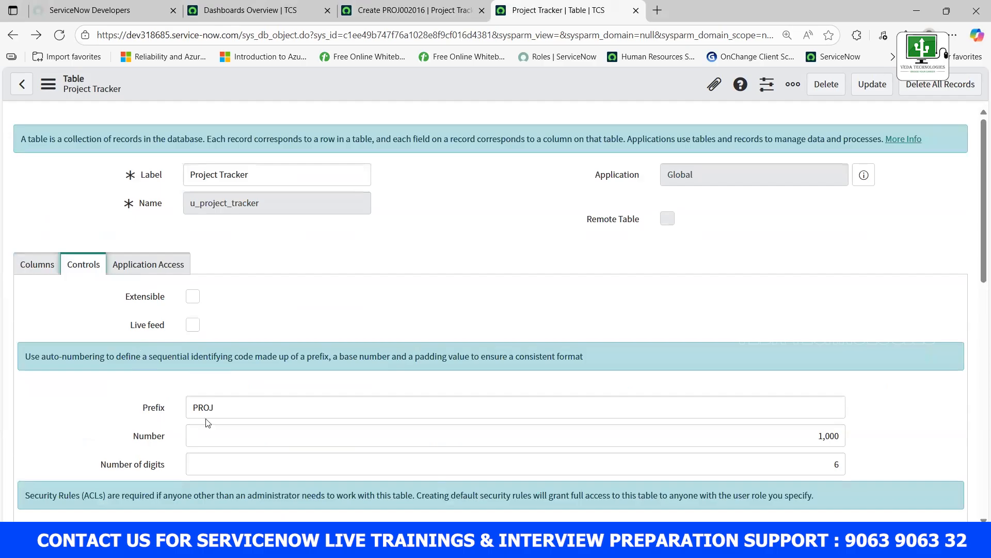
left_click(43, 265)
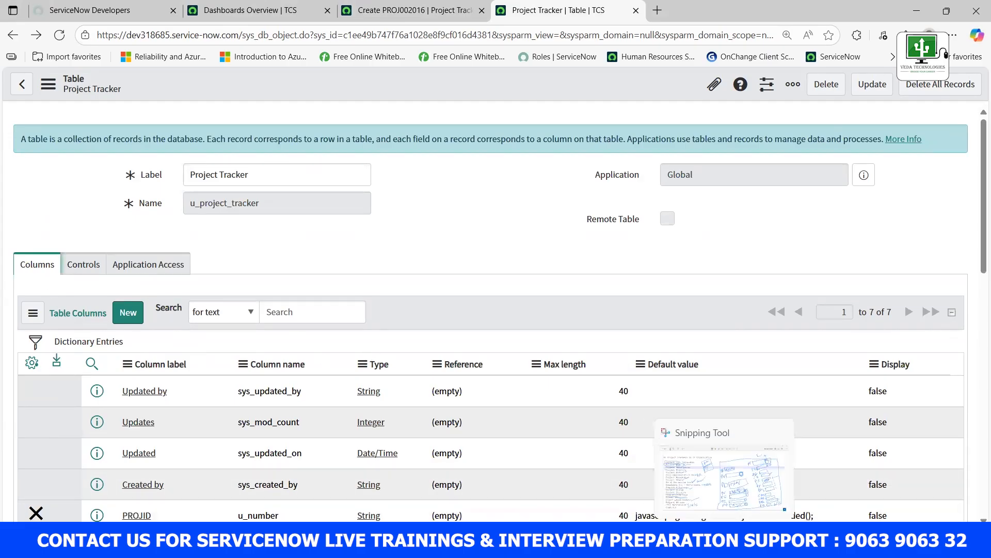
Draw a box around the lookup icon of the PN field in the Snipping Tool sketch, and return to the browser.
left_click(724, 543)
left_click(626, 219)
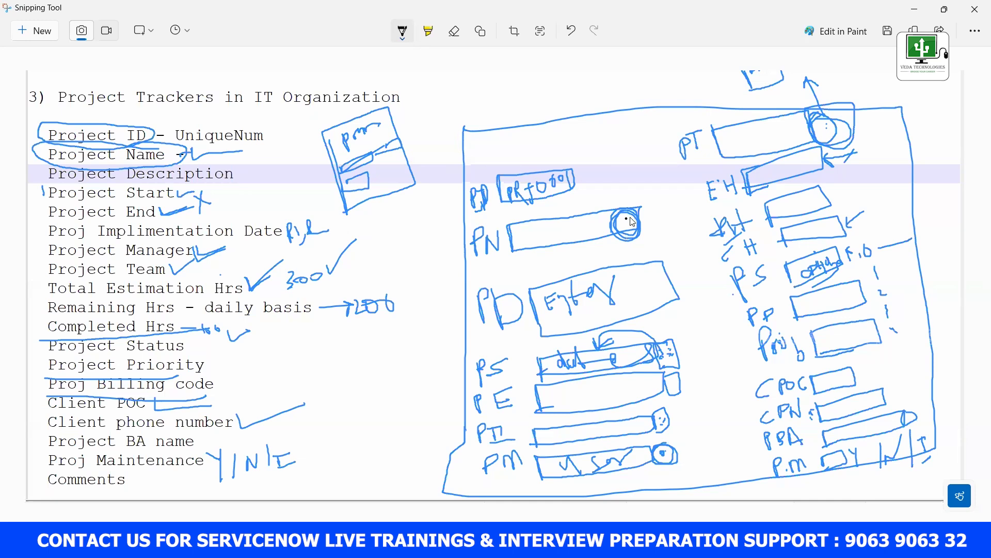
mouse_move(636, 209)
left_mouse_down()
mouse_move(610, 220)
mouse_move(614, 245)
mouse_move(646, 235)
mouse_move(638, 209)
mouse_move(611, 213)
left_mouse_up()
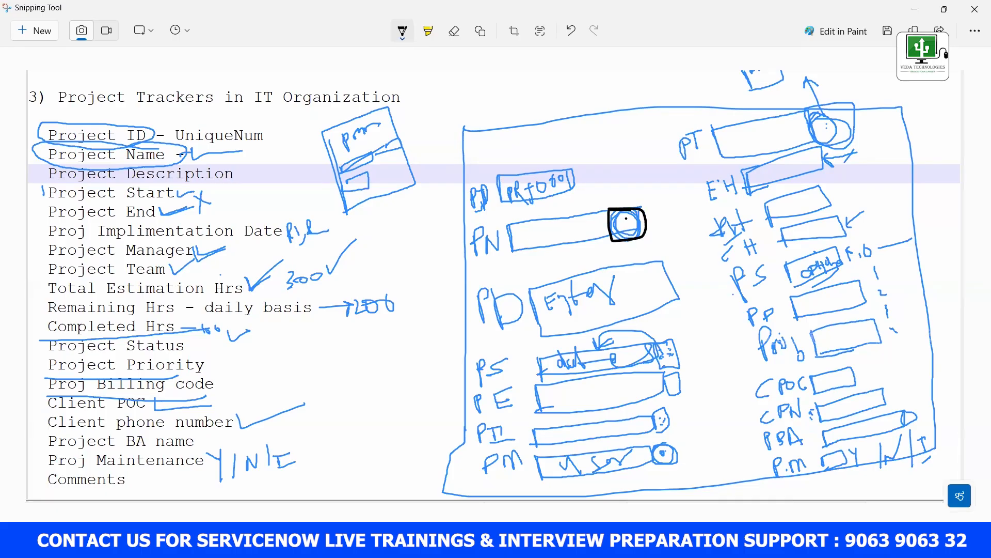
left_click(525, 498)
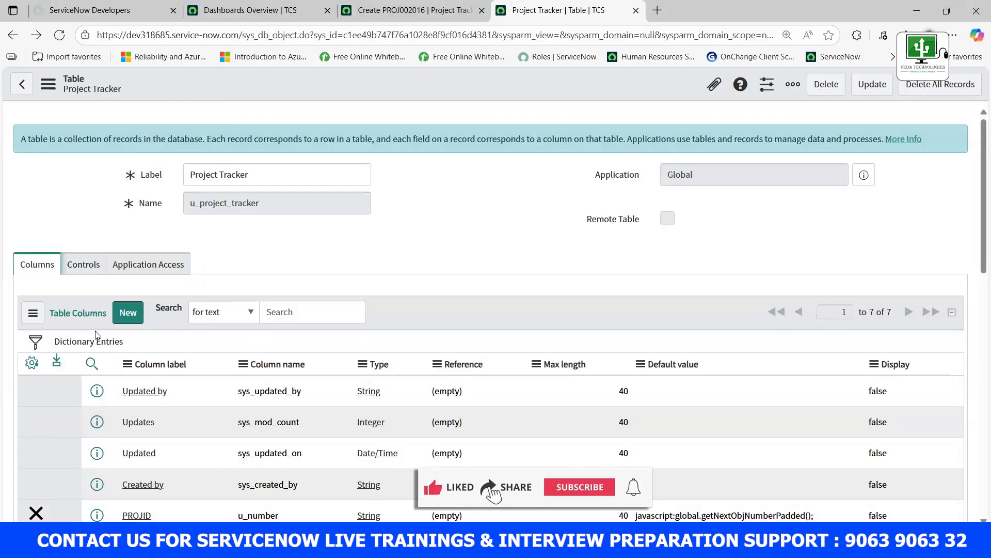
scroll(132, 315, "down", 1)
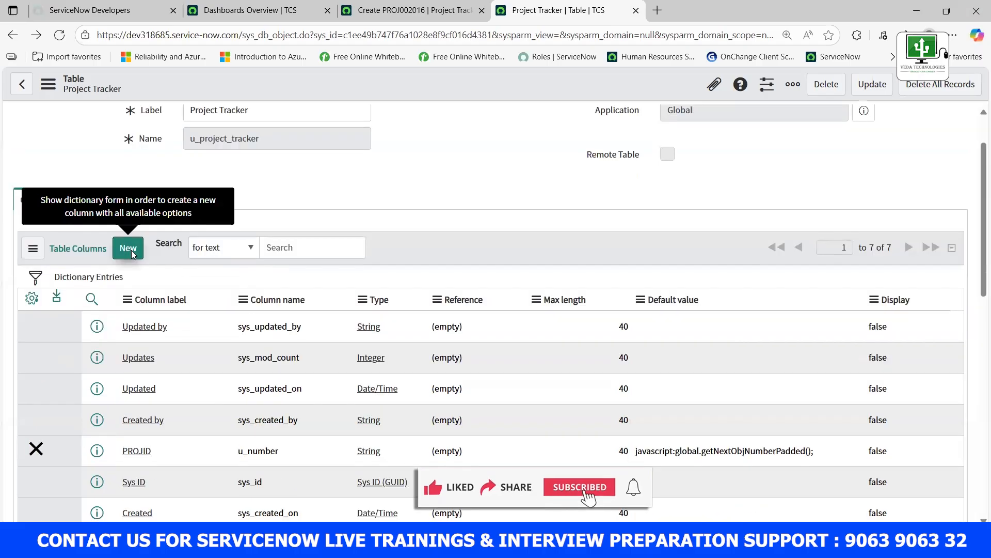
left_click(129, 248)
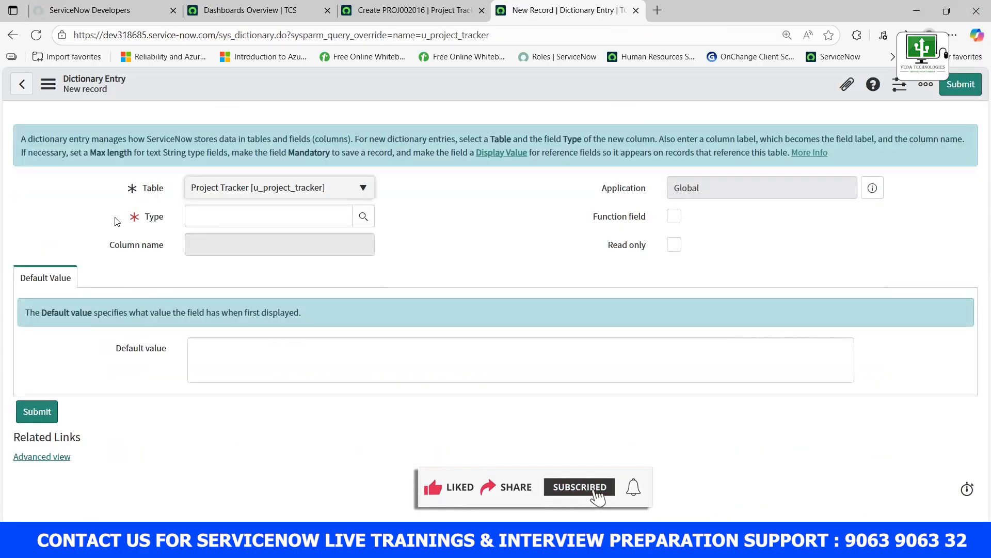
left_click(13, 36)
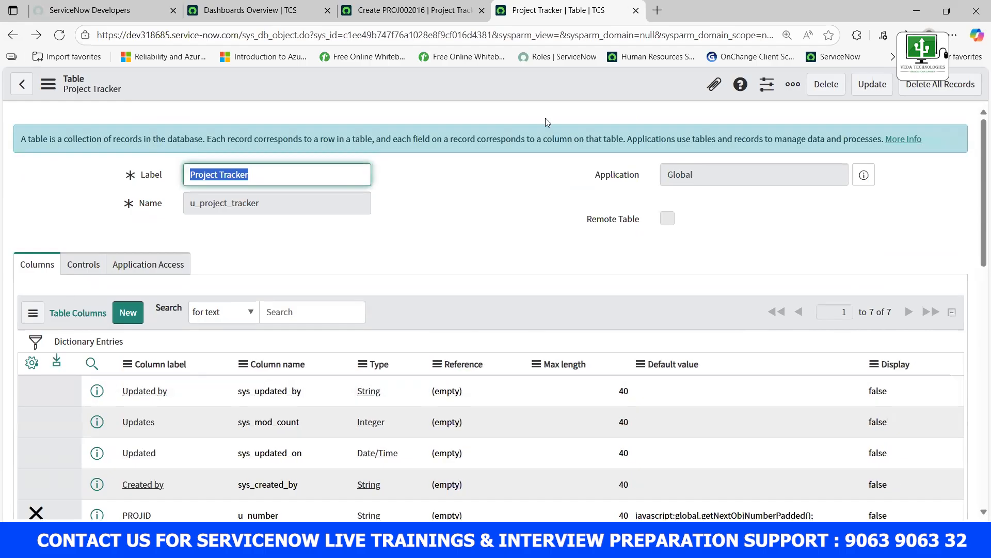
Duplicate the Project Tracker table's browser tab and open a new dictionary entry for a column in the duplicate.
right_click(535, 15)
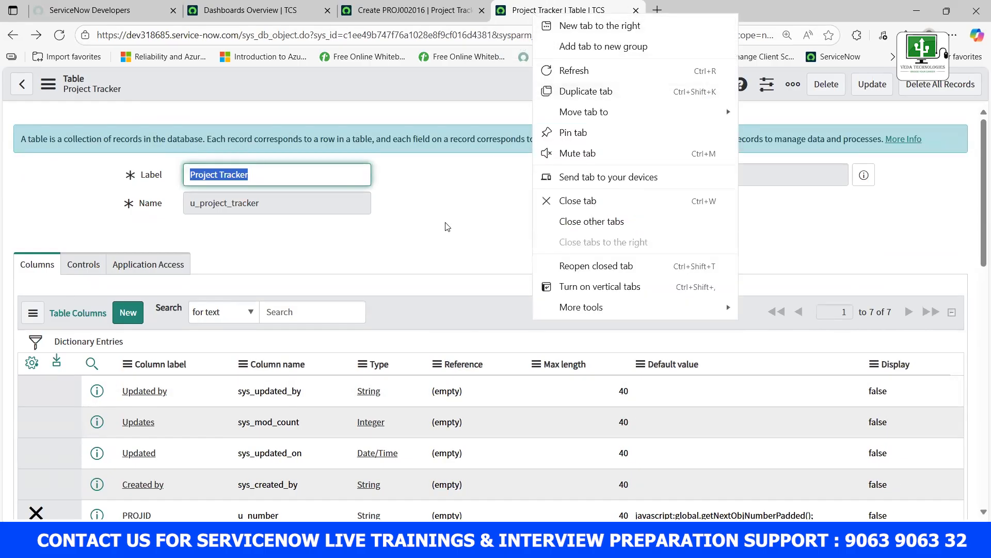
left_click(252, 221)
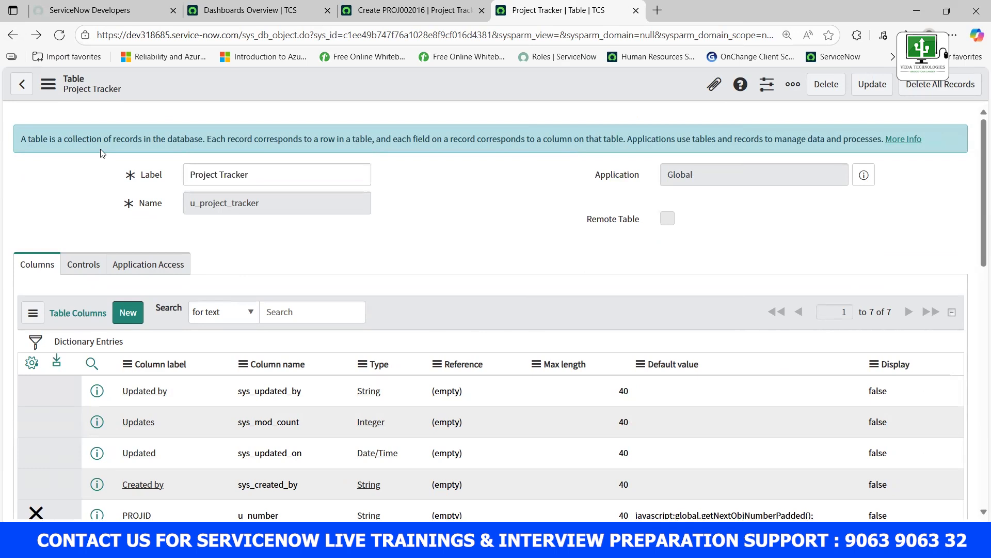
right_click(550, 14)
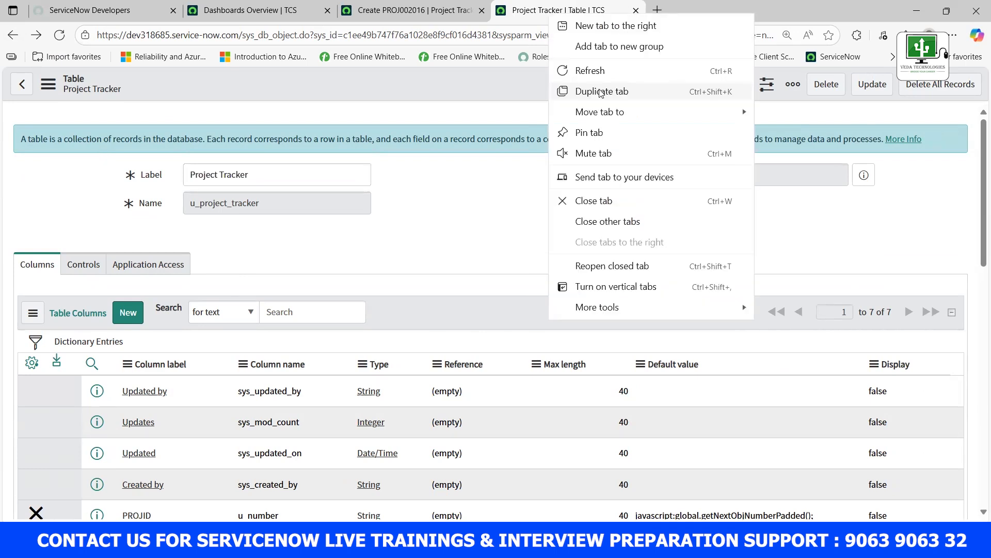
left_click(600, 92)
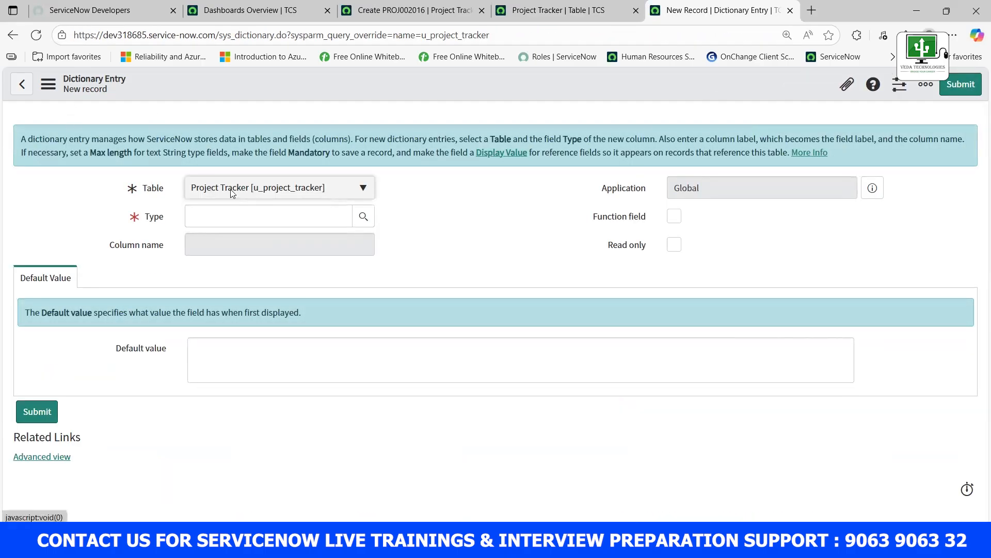
Examine the Table field of the new dictionary entry, check the planned fields in the Snipping Tool, and return to the browser.
left_click_drag(137, 190, 165, 192)
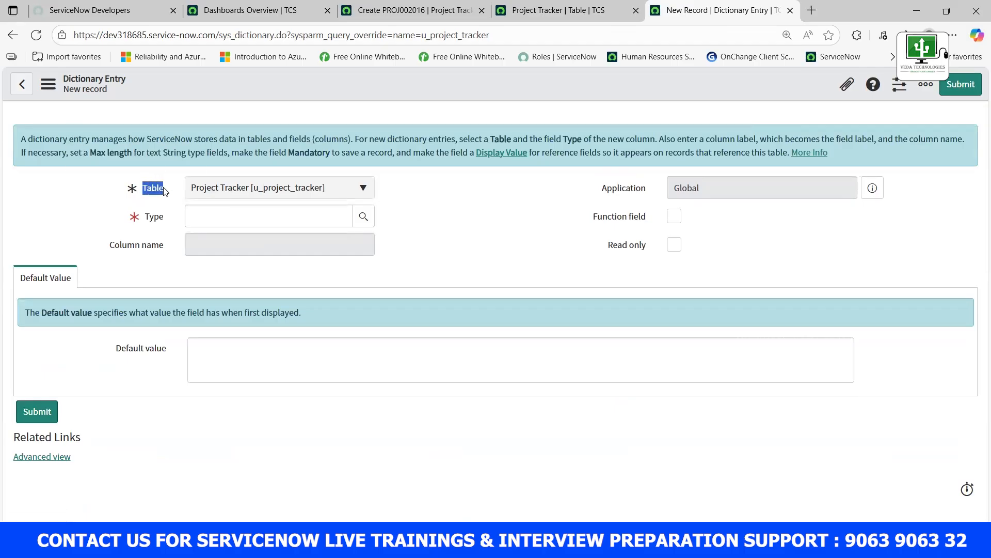
left_click(263, 197)
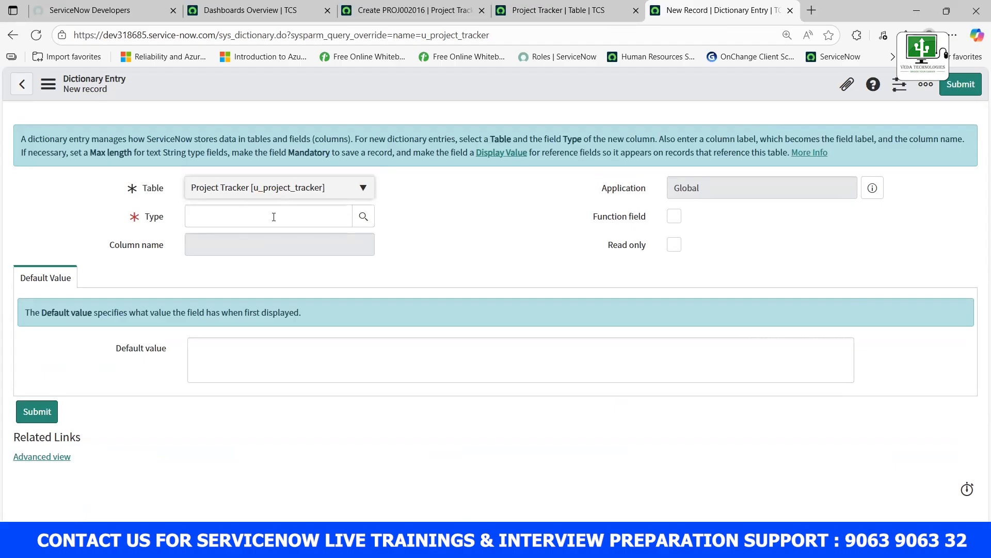
left_click(724, 543)
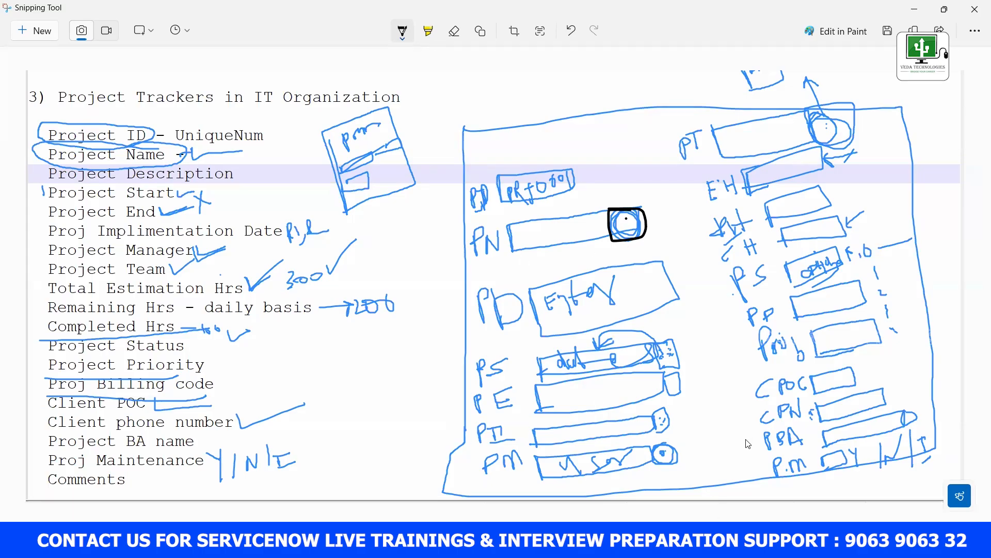
left_click(724, 541)
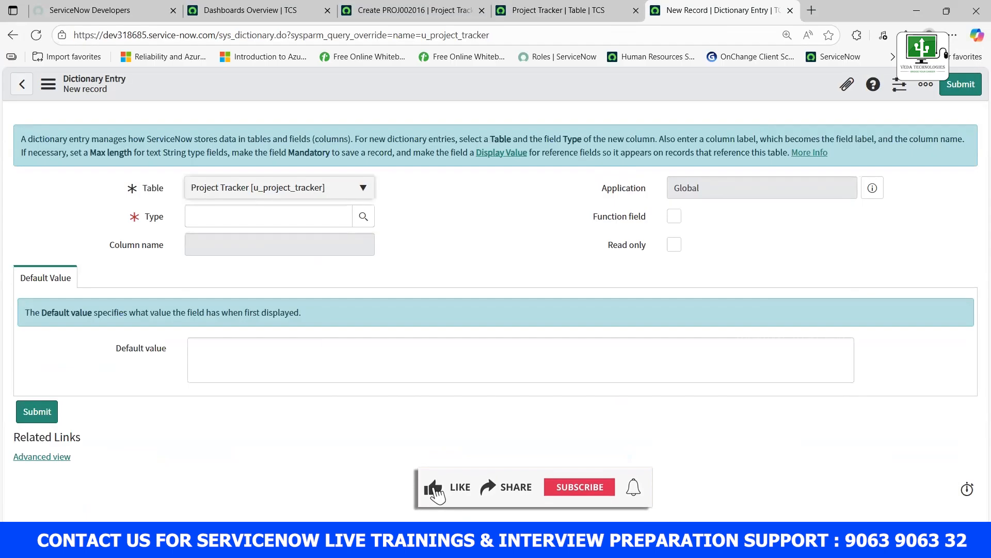
Open the field type lookup for the new column and review the planned Project Name field in the Snipping Tool.
left_click(155, 217)
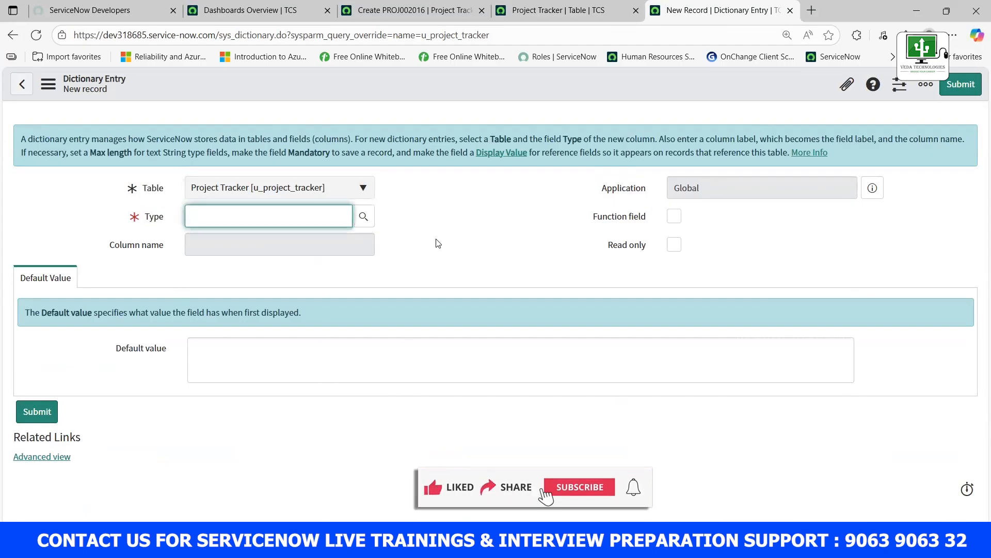
left_click(364, 219)
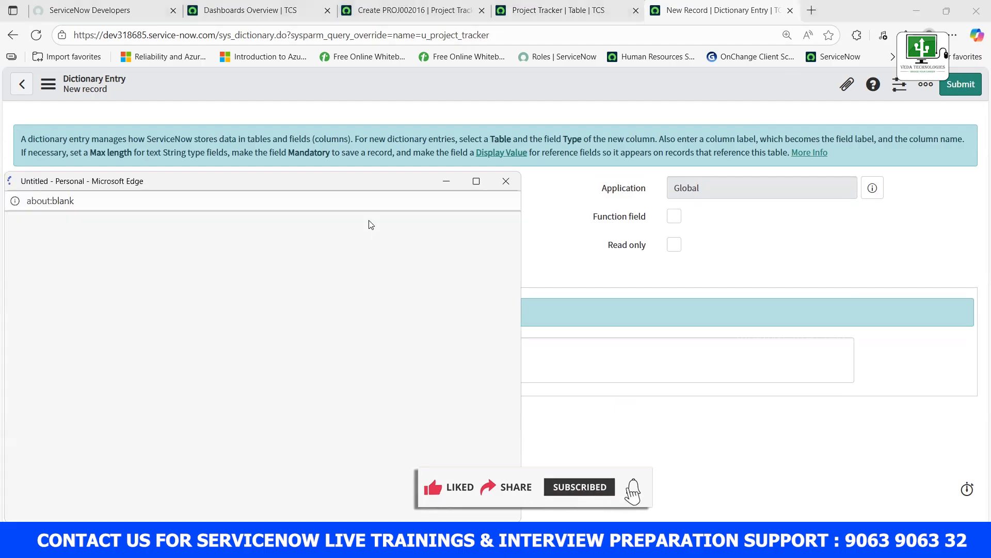
left_click_drag(442, 252, 457, 254)
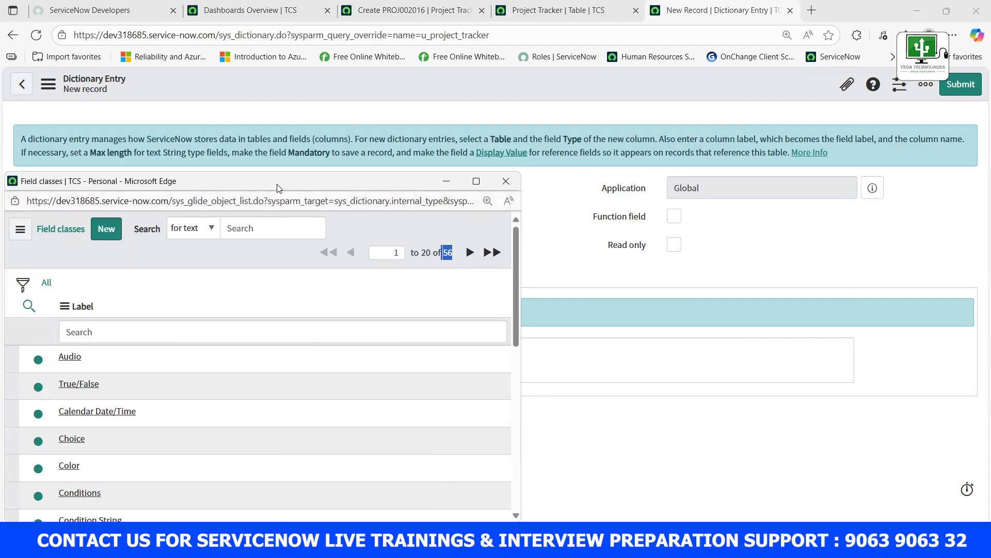
left_click_drag(277, 185, 501, 142)
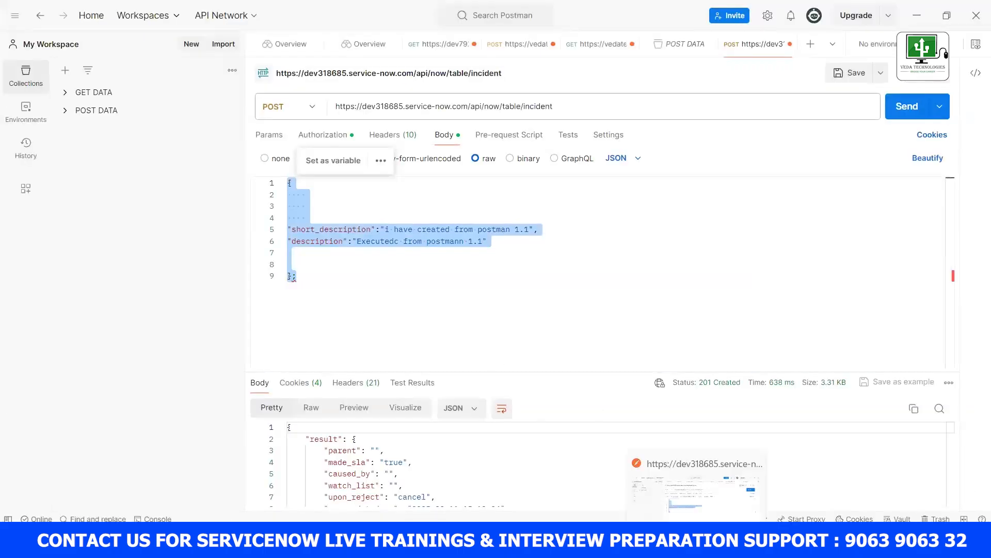
left_click(718, 543)
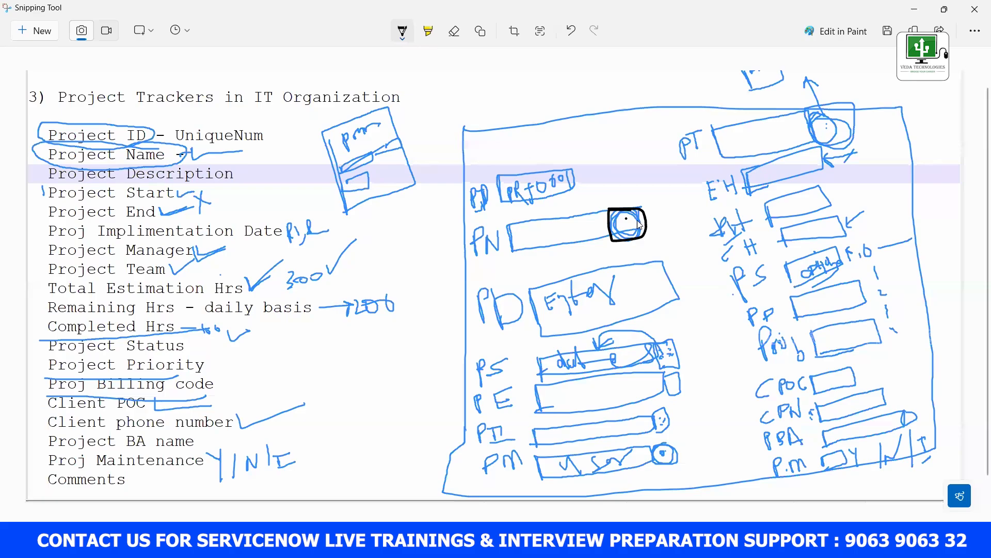
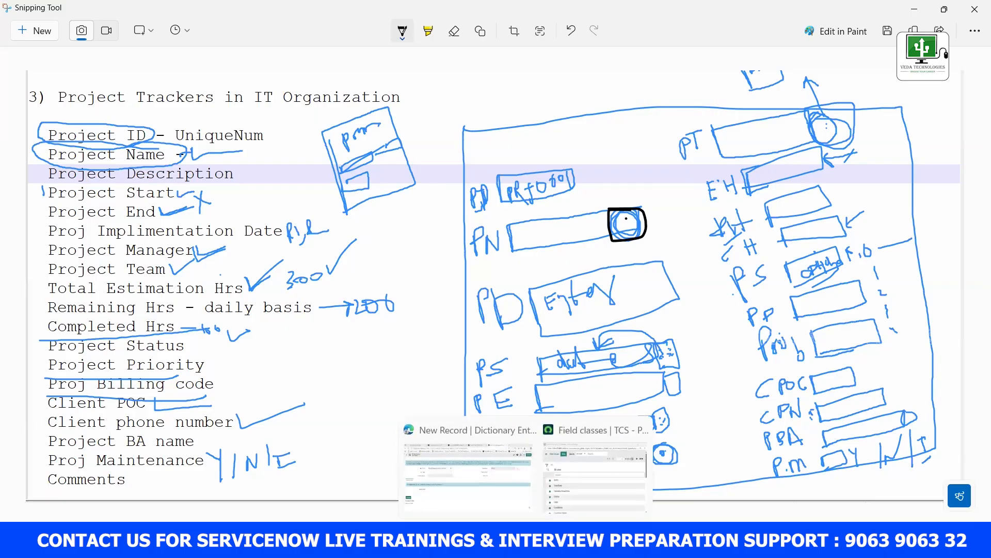
Search the field classes for "refe" and set the new column's type to Reference.
left_click(550, 488)
left_click(327, 289)
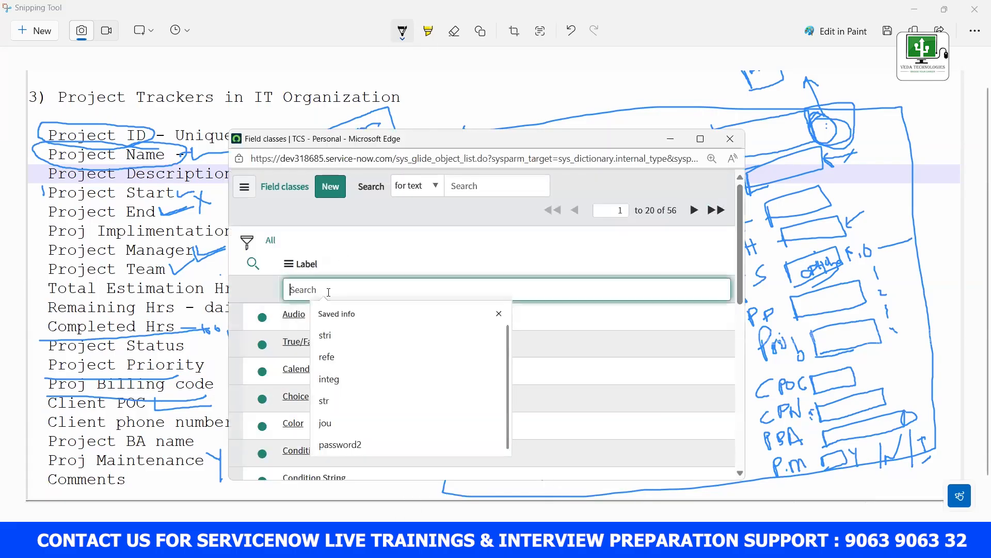
type("refe")
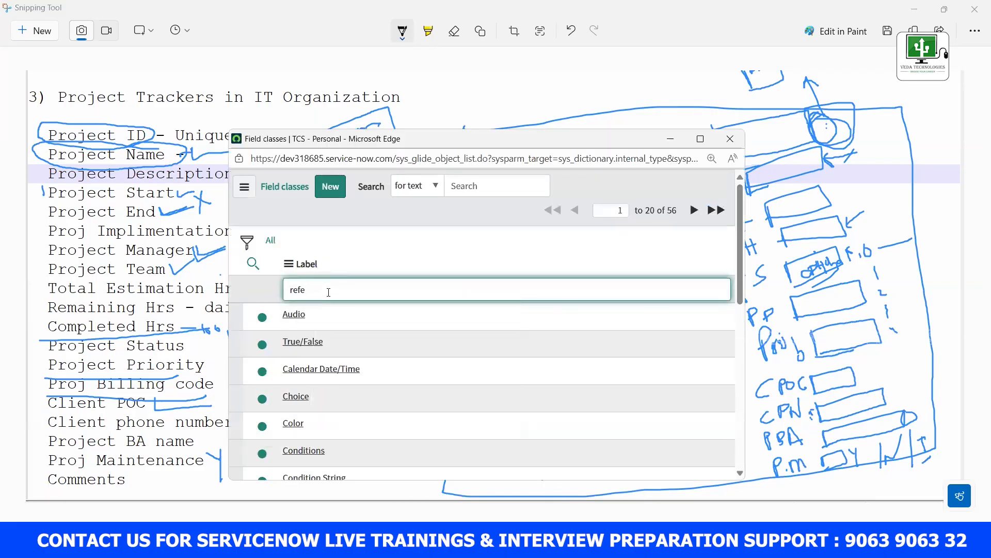
key("Return")
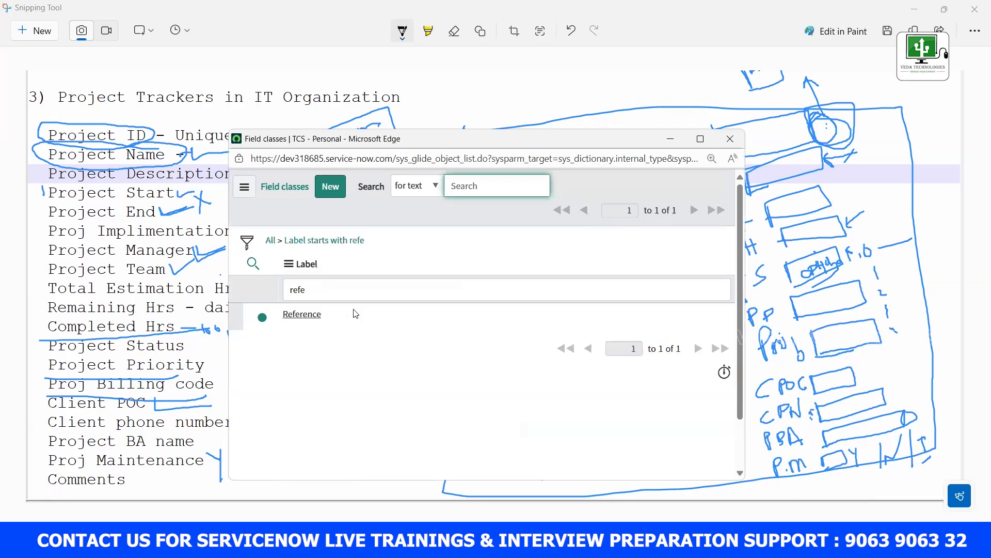
left_click(305, 319)
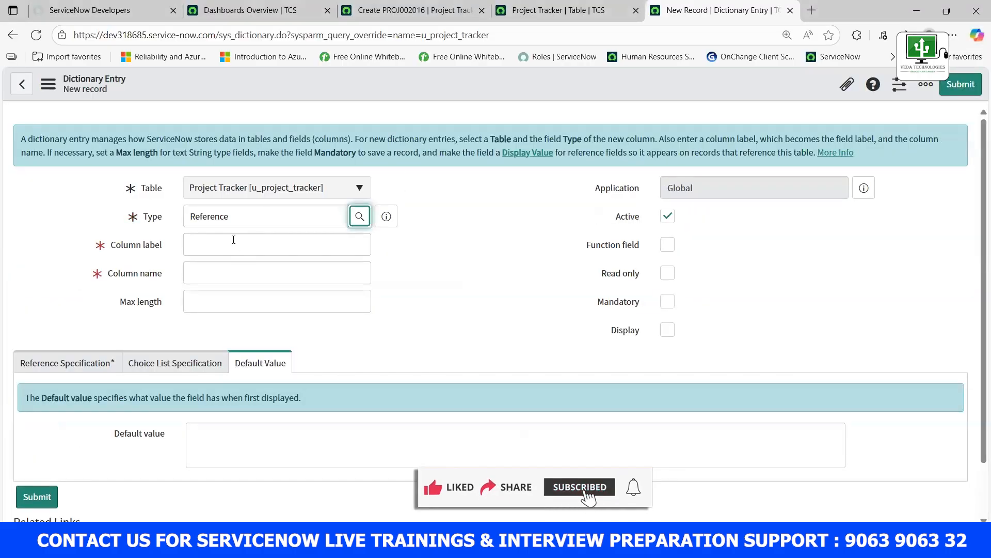
Compare the chosen Reference type with the PN field sketched in the Snipping Tool, and return to the dictionary entry.
left_click_drag(230, 217, 182, 224)
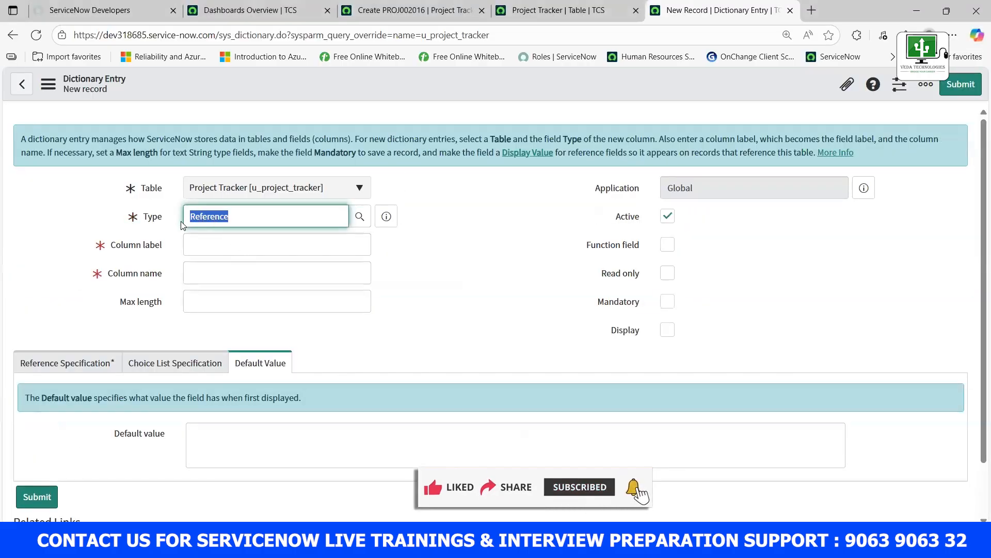
left_click(442, 245)
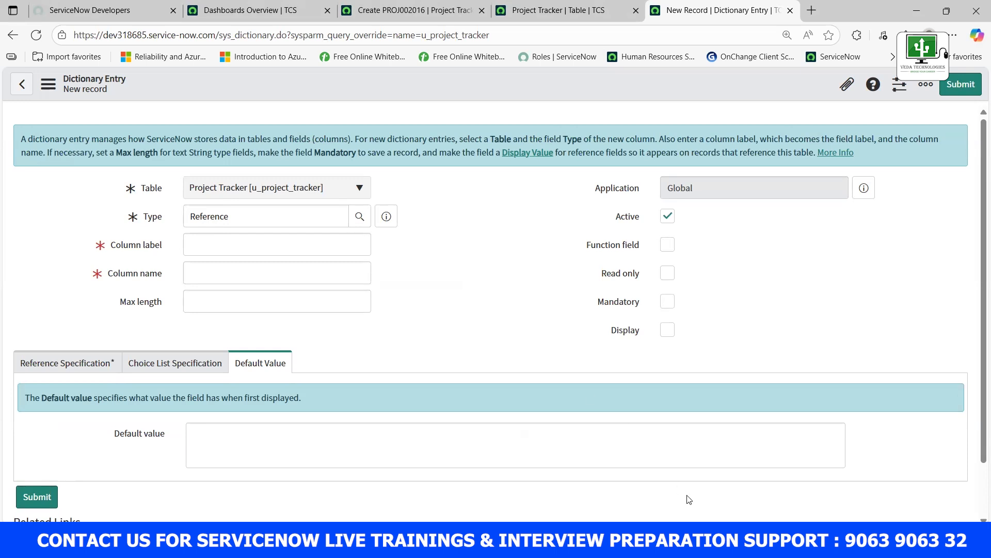
key("alt+Tab")
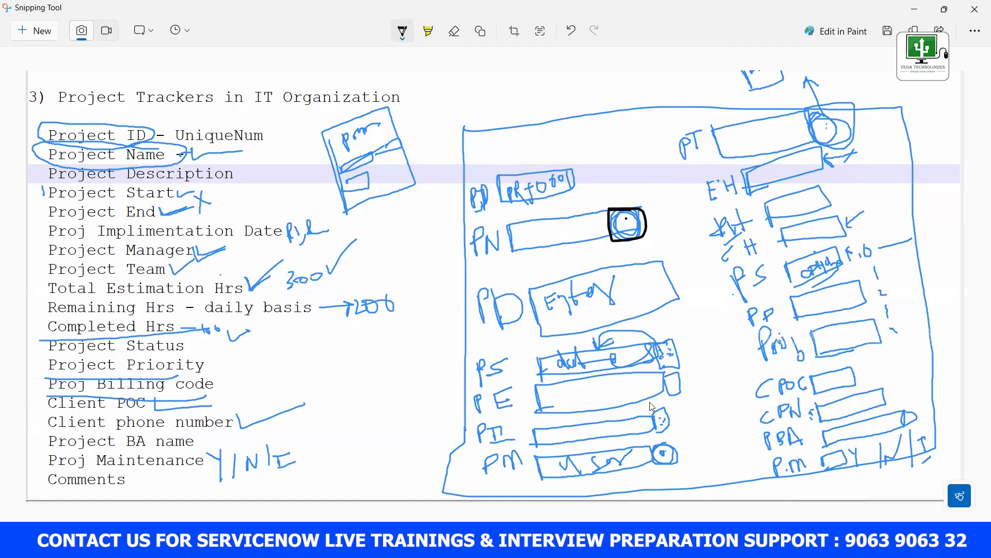
mouse_move(725, 545)
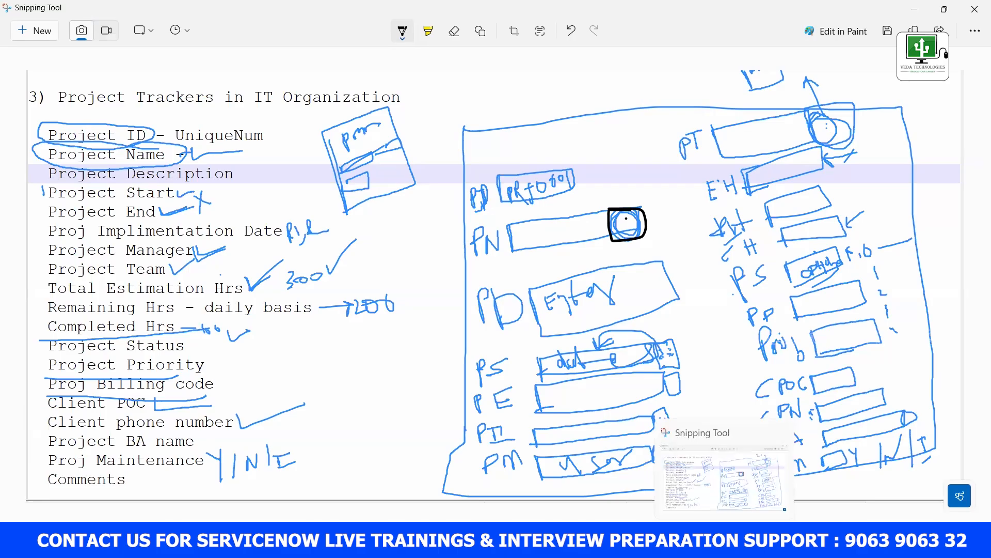
left_click(725, 545)
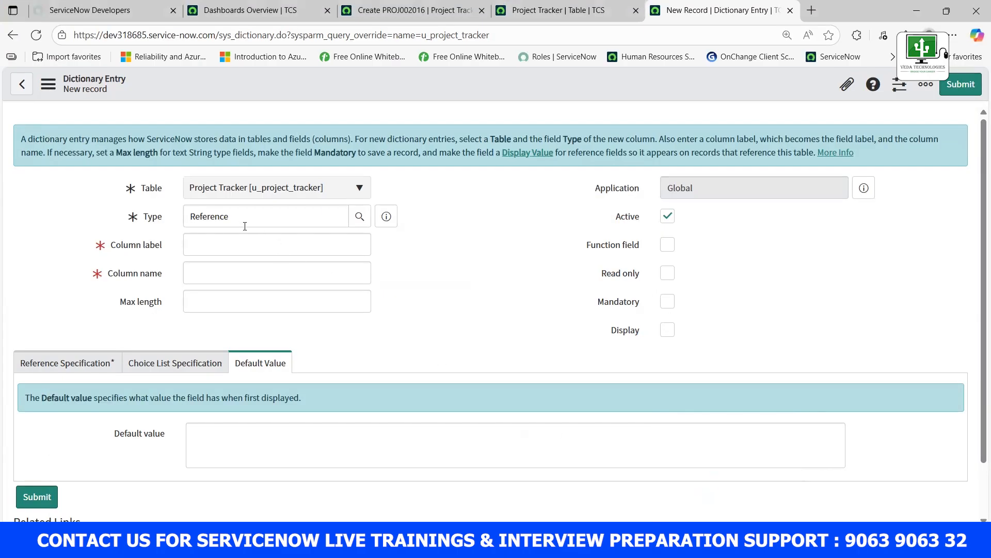
Start editing the new column's label and check the planned Project Name field in the Snipping Tool.
left_click(205, 251)
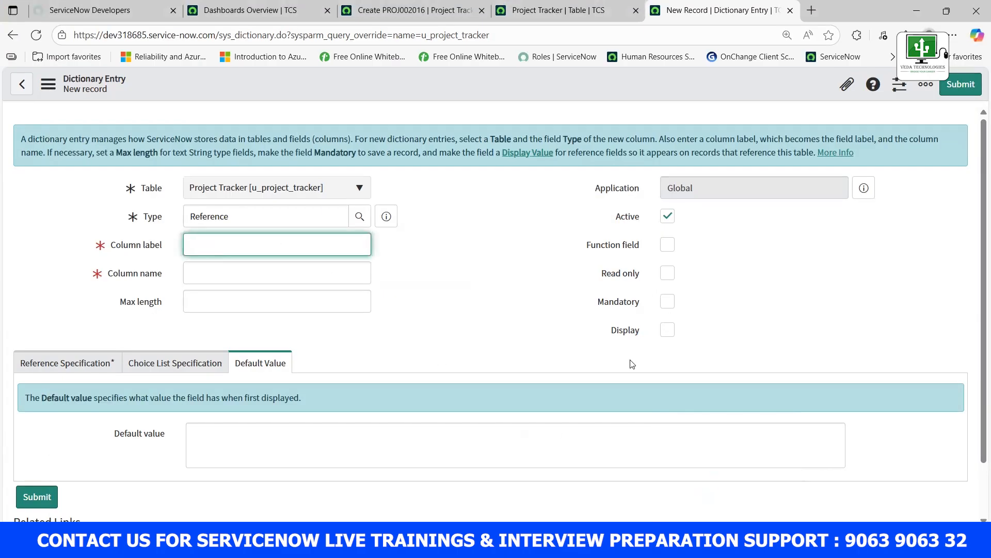
key("alt+Tab")
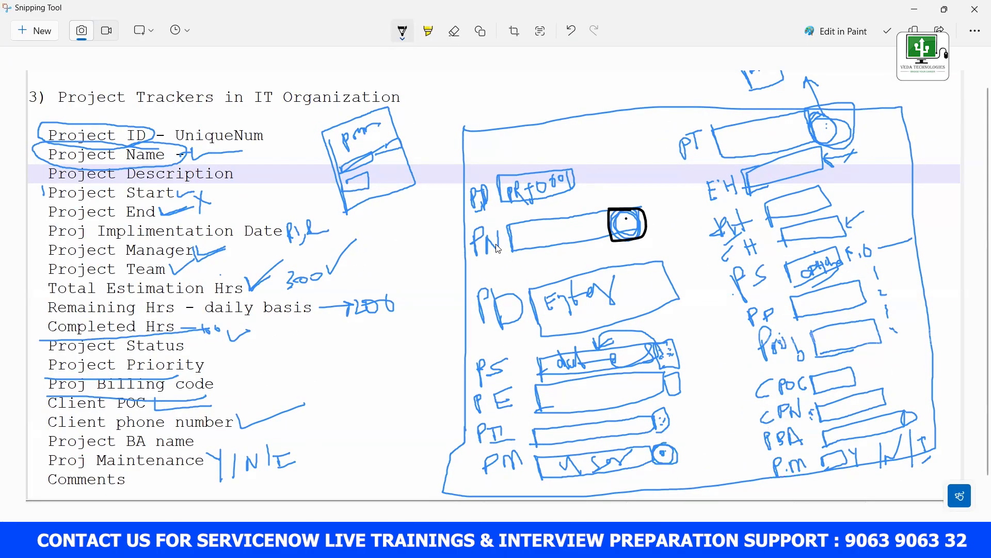
key("alt+Tab")
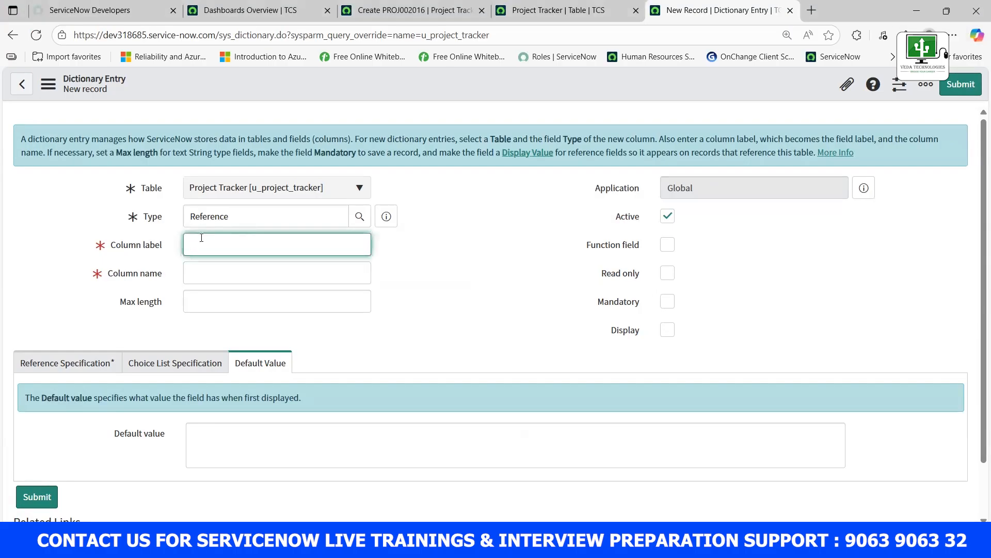
Set the column label of the new Reference field on the Project Tracker table to Project Name.
type("Project Name")
left_click(436, 308)
left_click_drag(194, 275, 275, 272)
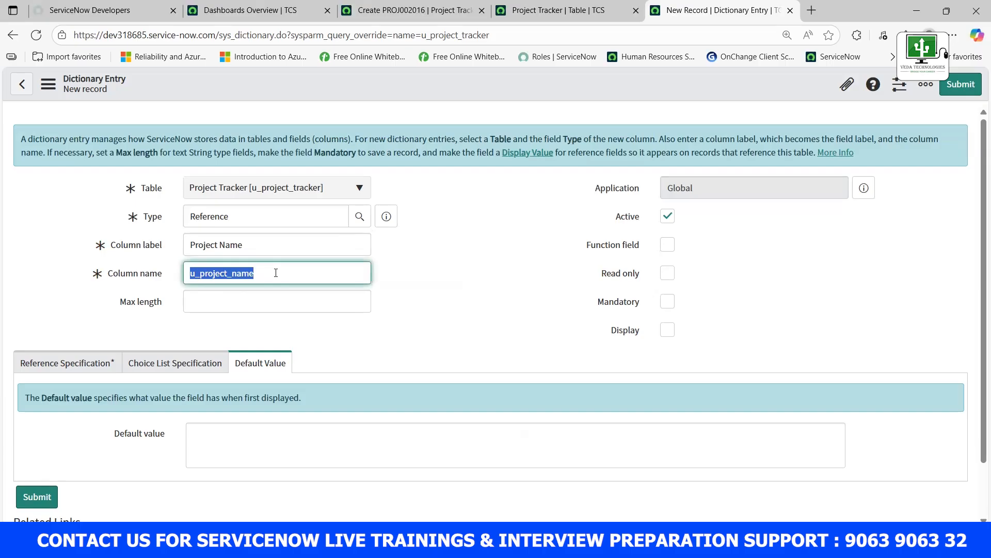
left_click(444, 289)
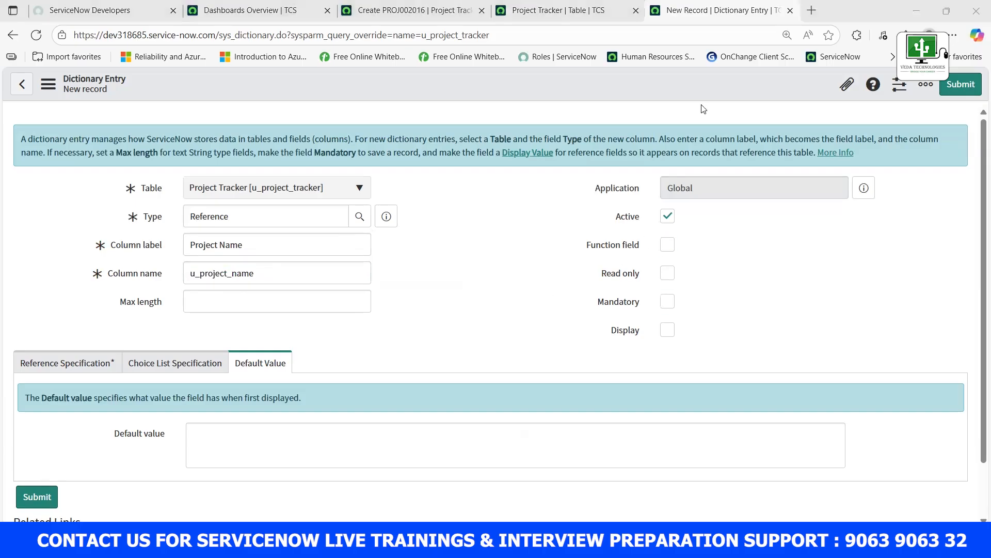
mouse_move(614, 125)
left_mouse_down()
mouse_move(736, 316)
mouse_move(600, 123)
mouse_move(568, 139)
left_mouse_up()
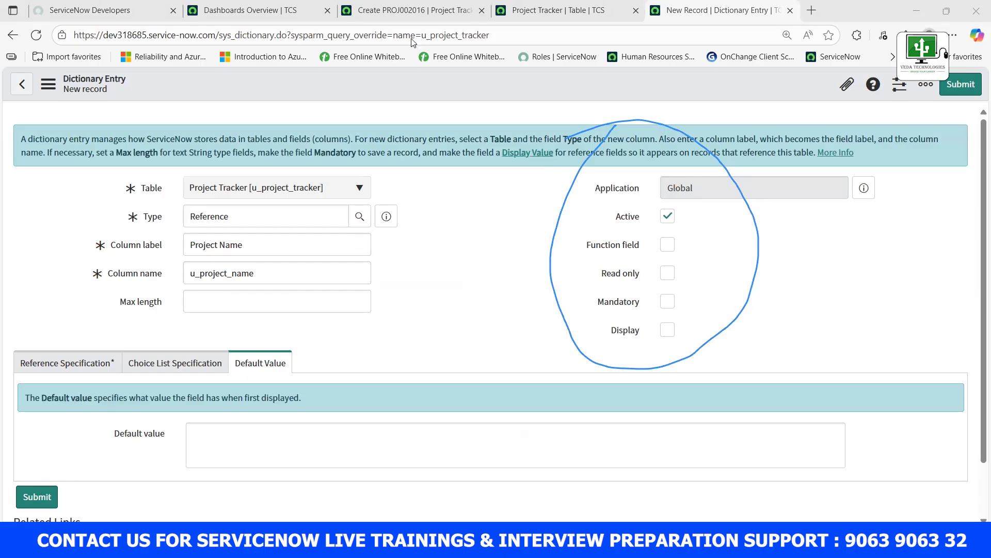
Try to save the dictionary entry with the Reference field left empty and dismiss the message.
right_click(292, 85)
left_click(311, 96)
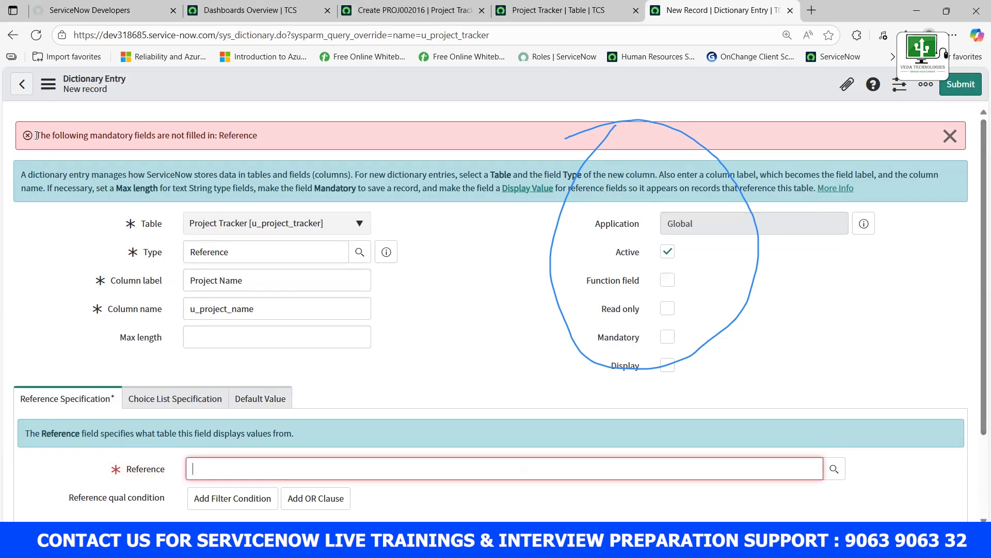
left_click_drag(35, 135, 279, 137)
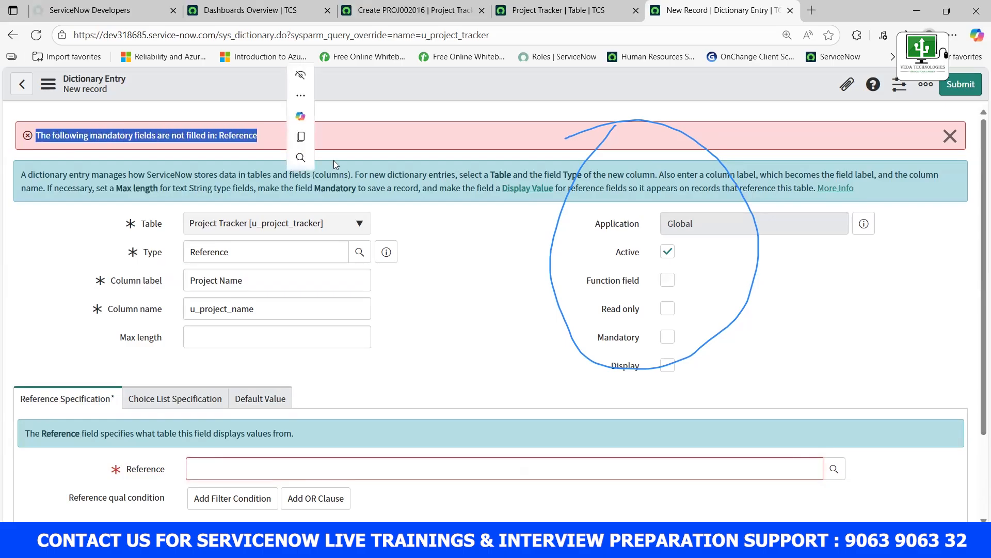
left_click(470, 302)
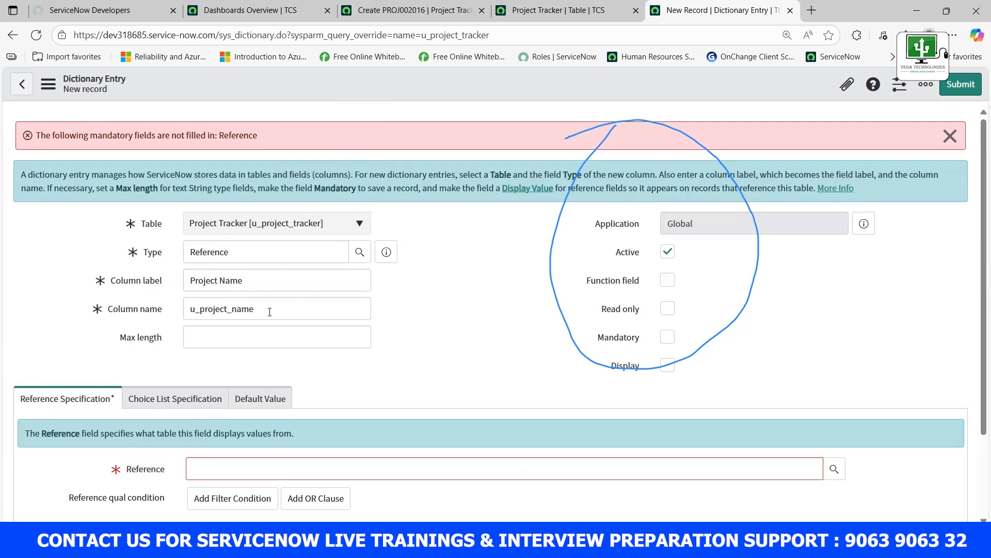
right_click(295, 87)
left_click(302, 89)
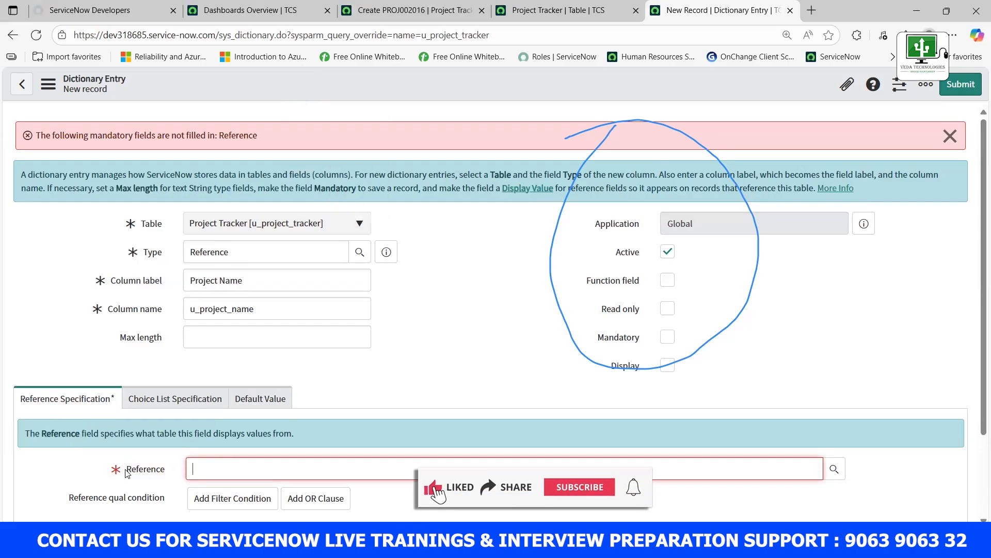
mouse_move(126, 471)
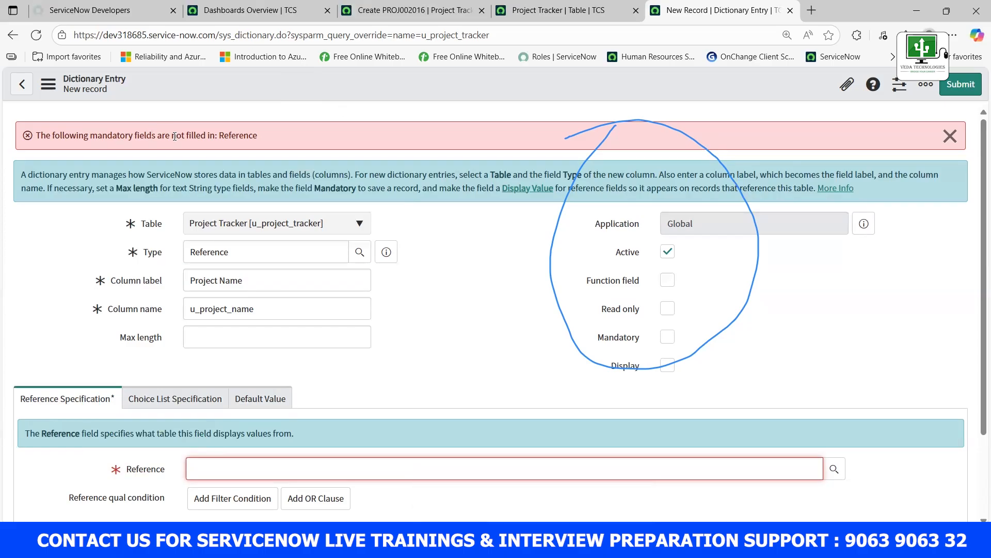
left_click_drag(219, 135, 245, 136)
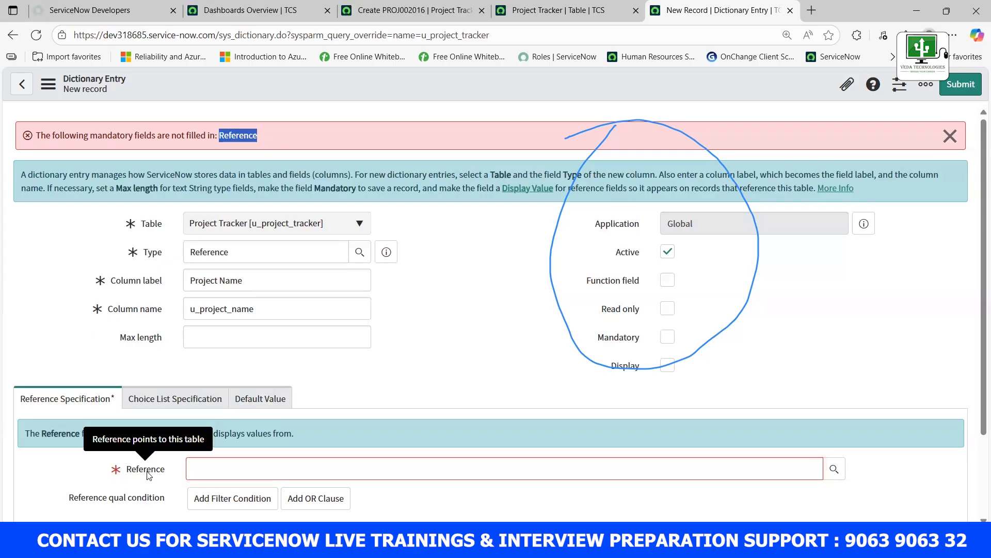
right_click(312, 79)
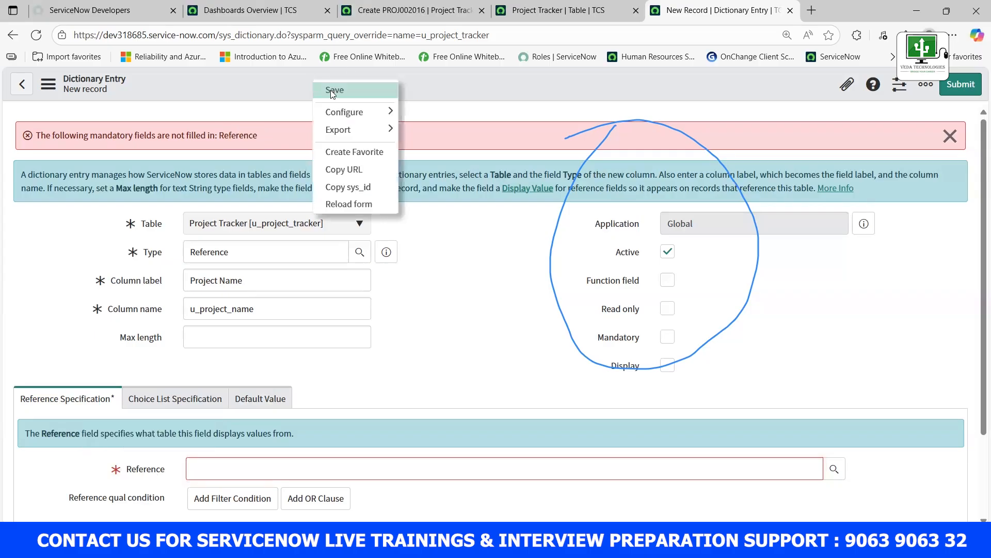
left_click(330, 90)
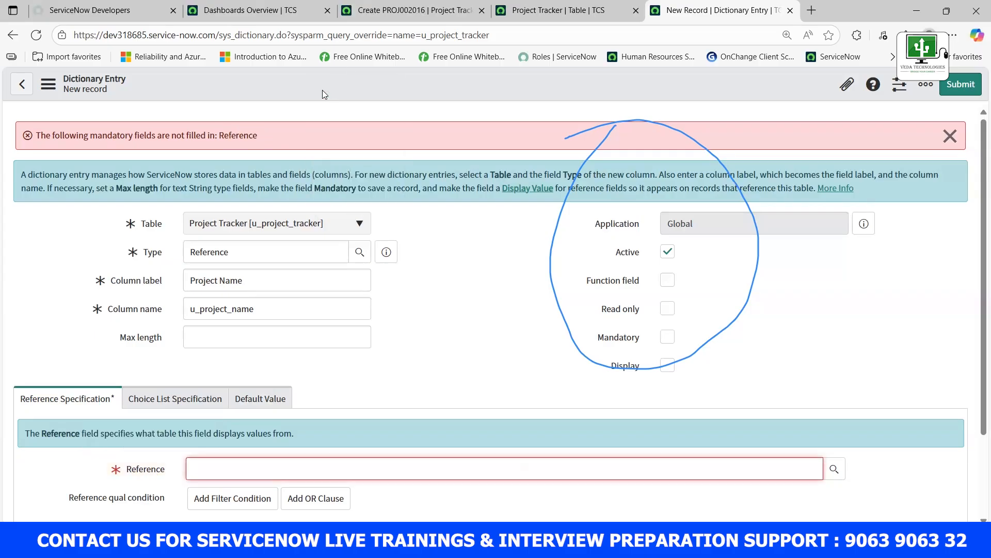
left_click(947, 139)
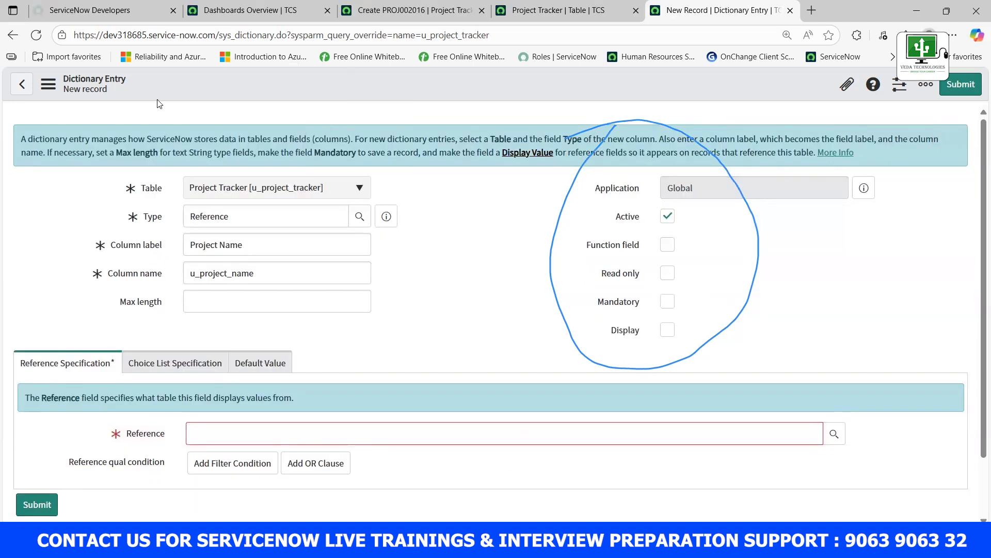
Browse the tables offered for the mandatory Reference field and check the lookup's underlying table name in its URL.
left_click_drag(126, 435, 165, 434)
left_click(166, 435)
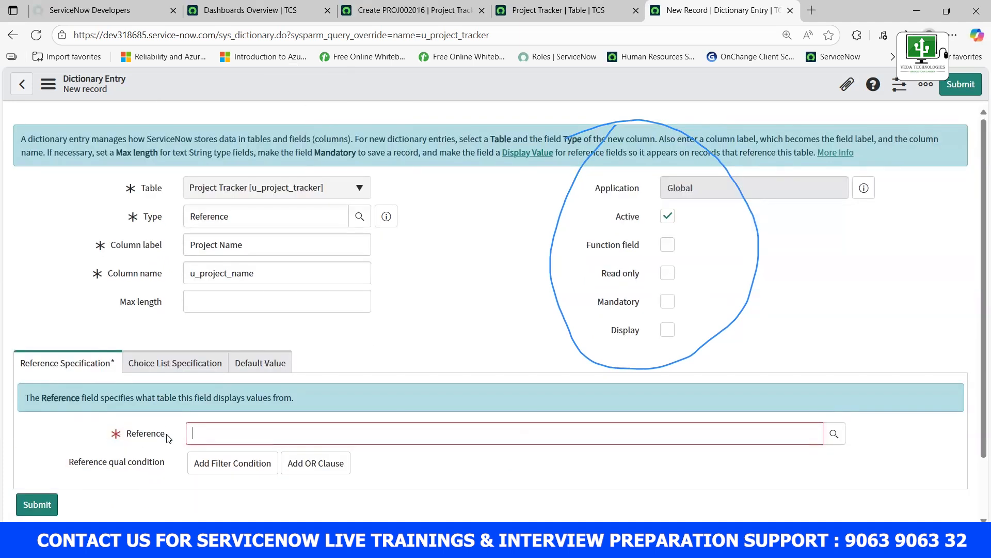
left_click(835, 437)
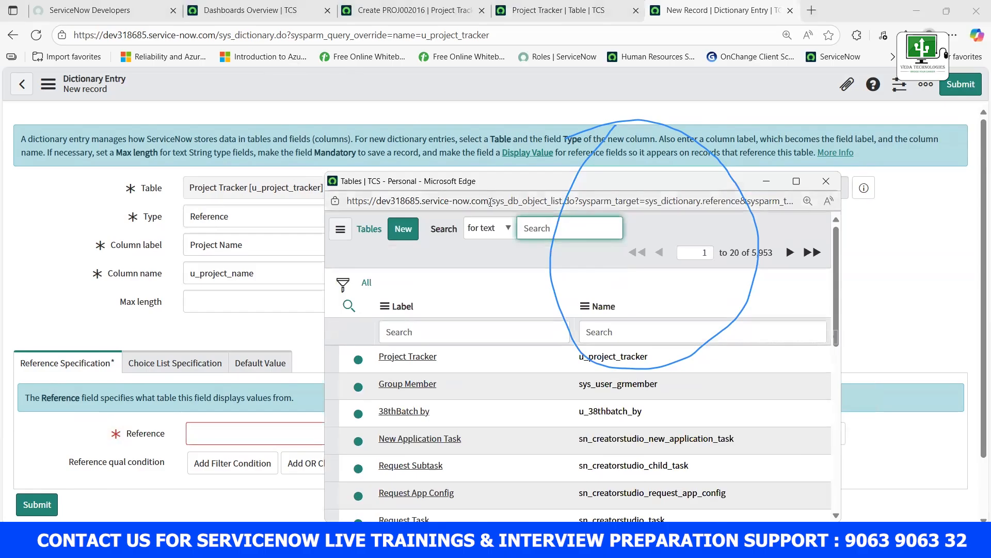
left_click_drag(494, 202, 557, 201)
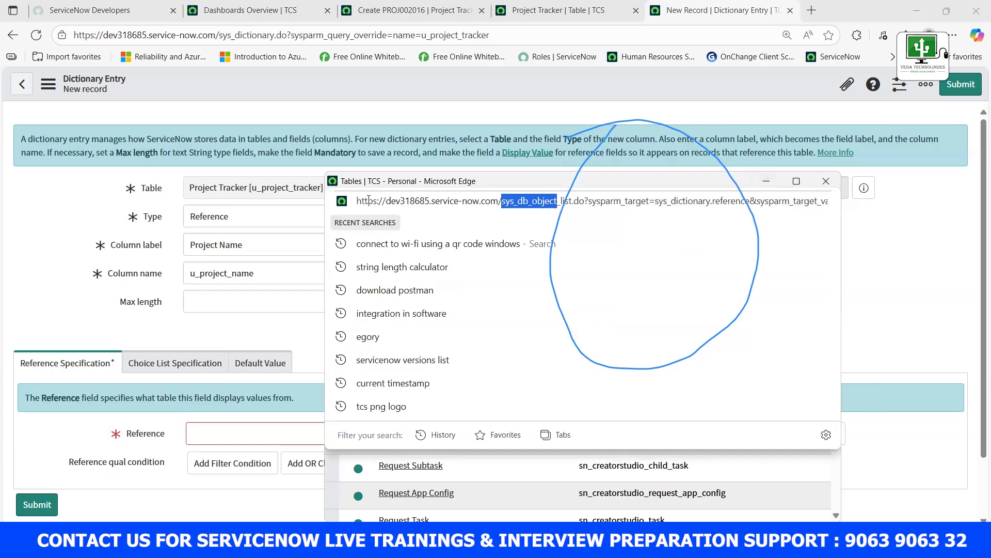
left_click(826, 182)
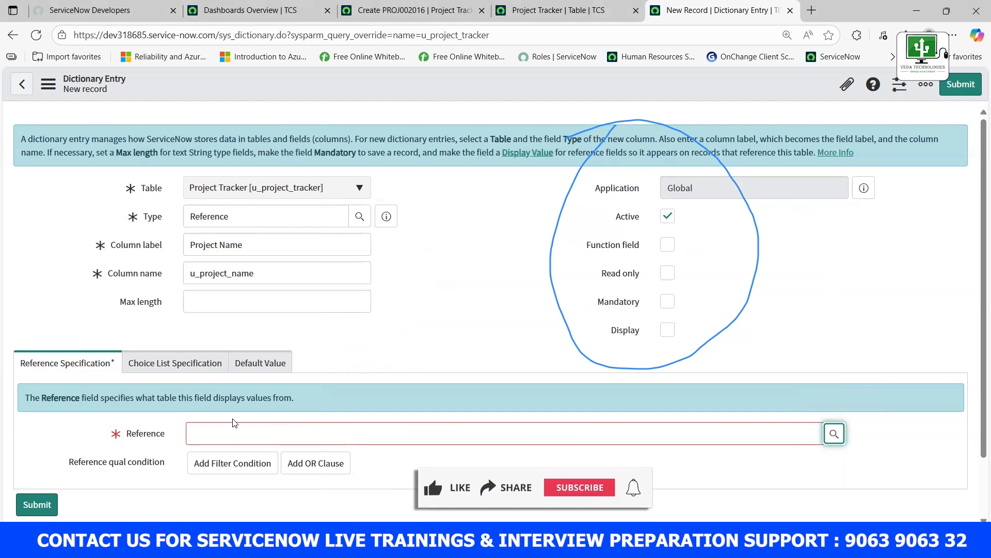
left_click(834, 434)
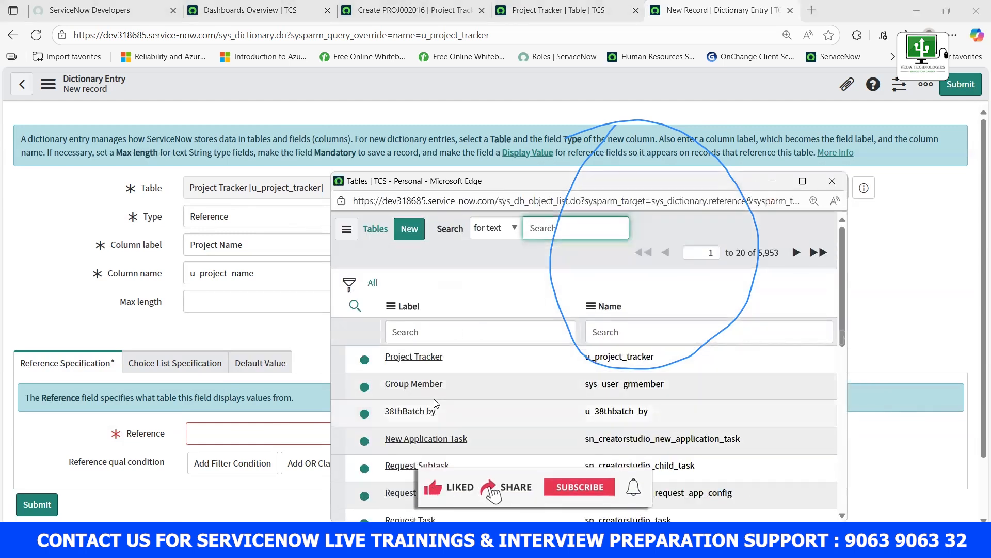
scroll(433, 404, "down", 7)
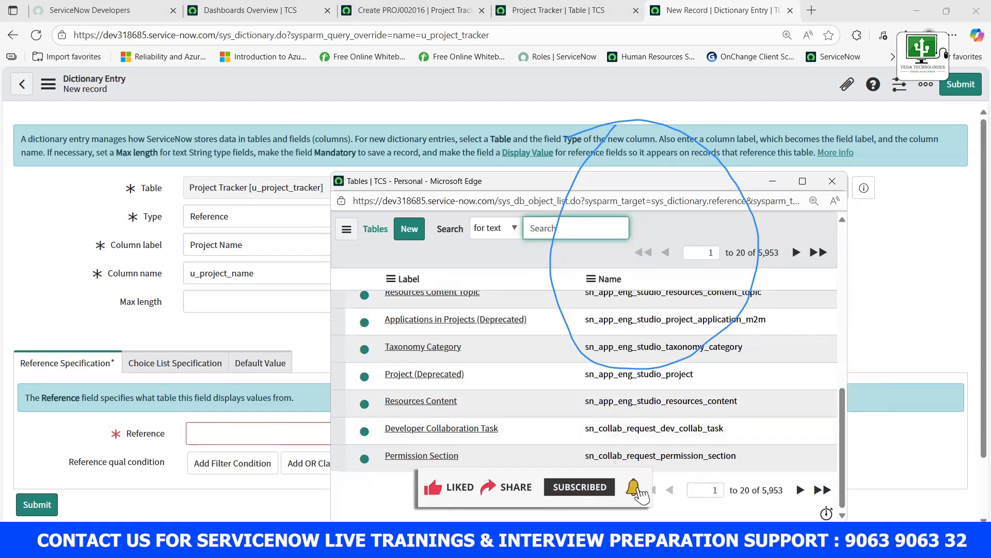
Switch to the Snipping Tool to review the project tracker field sketch, clear the circle annotation, and return to the browser.
mouse_move(724, 540)
left_click(724, 481)
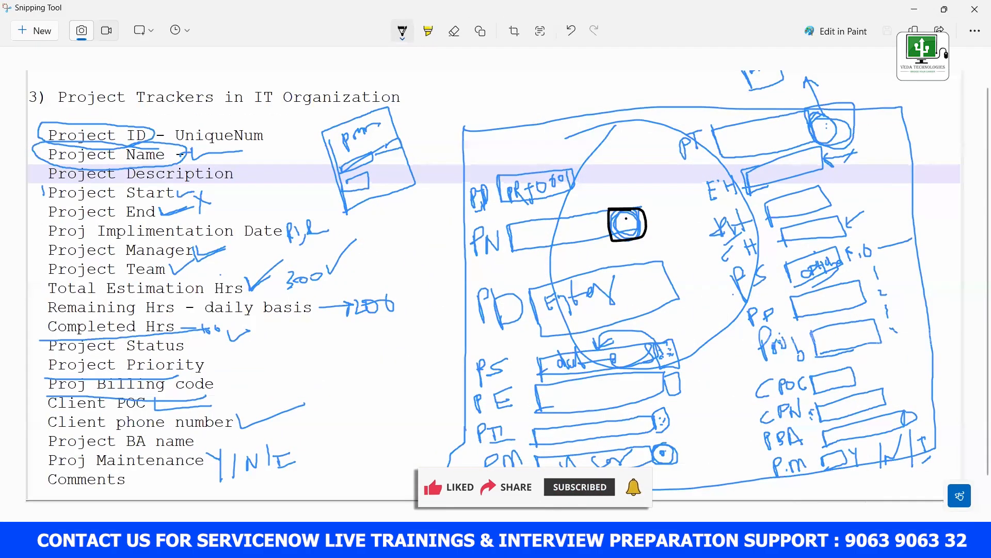
left_click(724, 540)
left_click(724, 540)
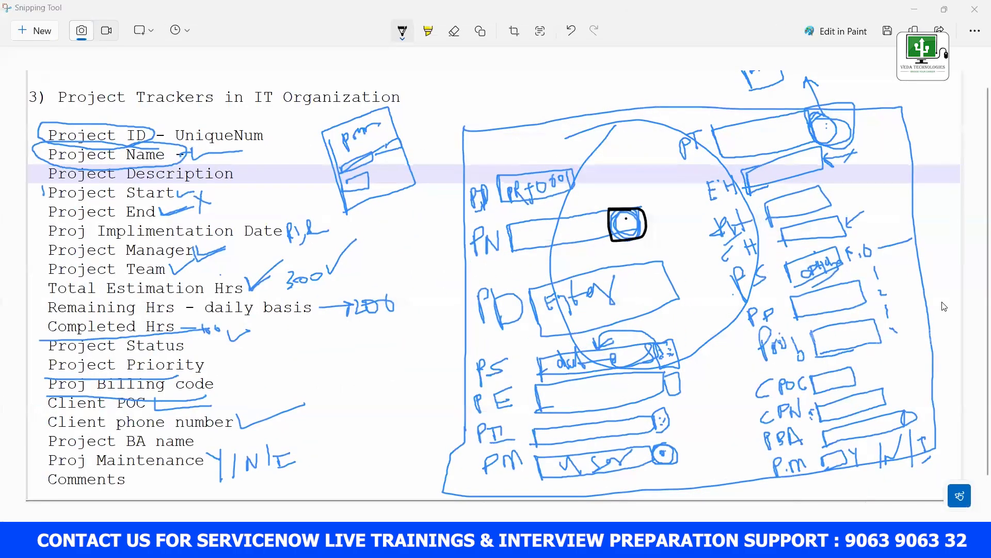
key("ctrl+z")
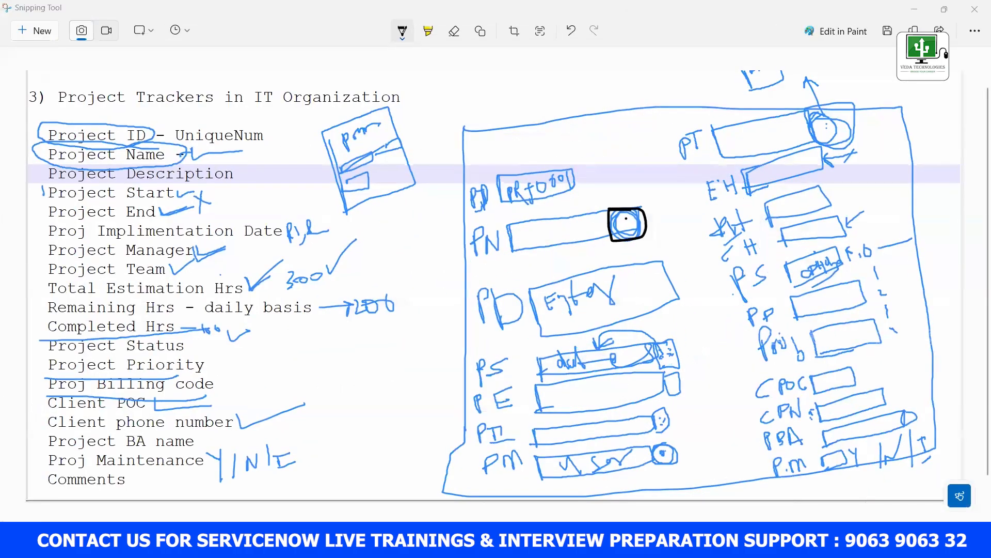
key("alt+Tab")
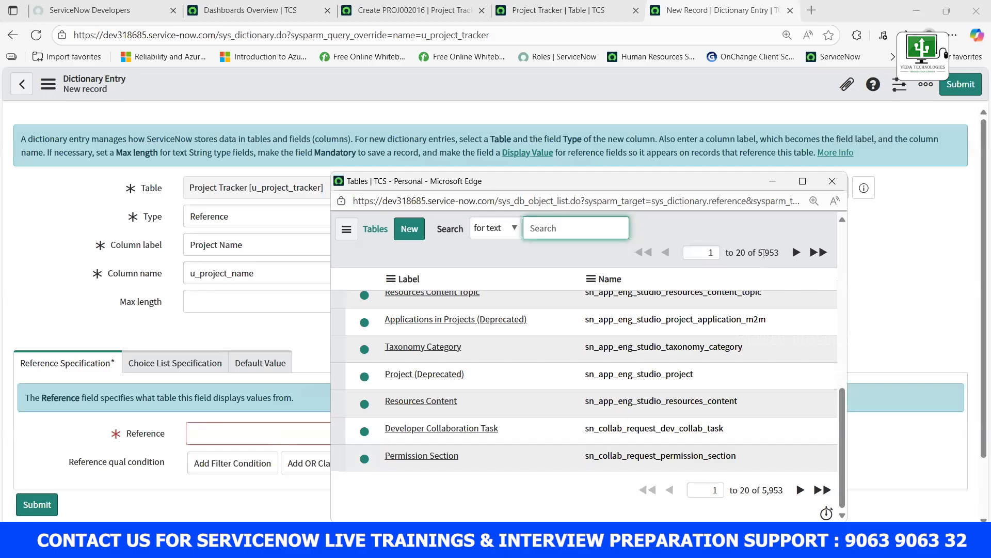
Reopen the Reference table lookup for another look and close it without choosing a table.
left_click(832, 181)
left_click(833, 435)
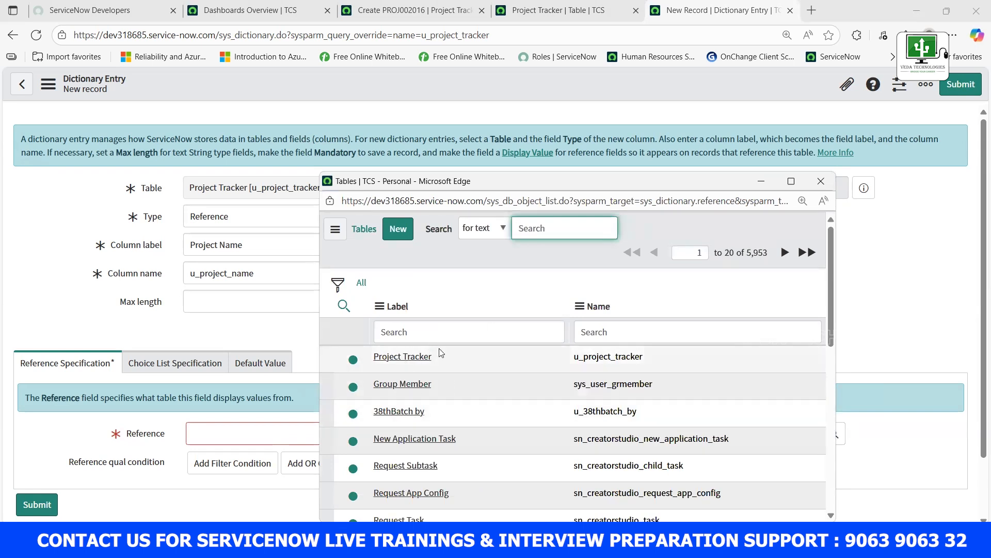
left_click(817, 184)
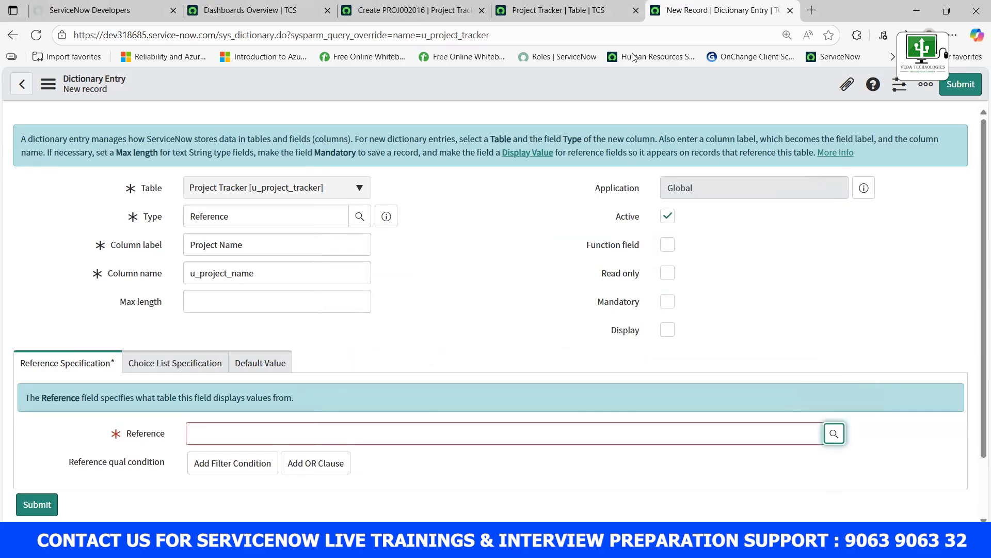
Open the list of all tables from the navigation filter of the Dashboards Overview page with sys_db_object.LIST.
left_click(554, 16)
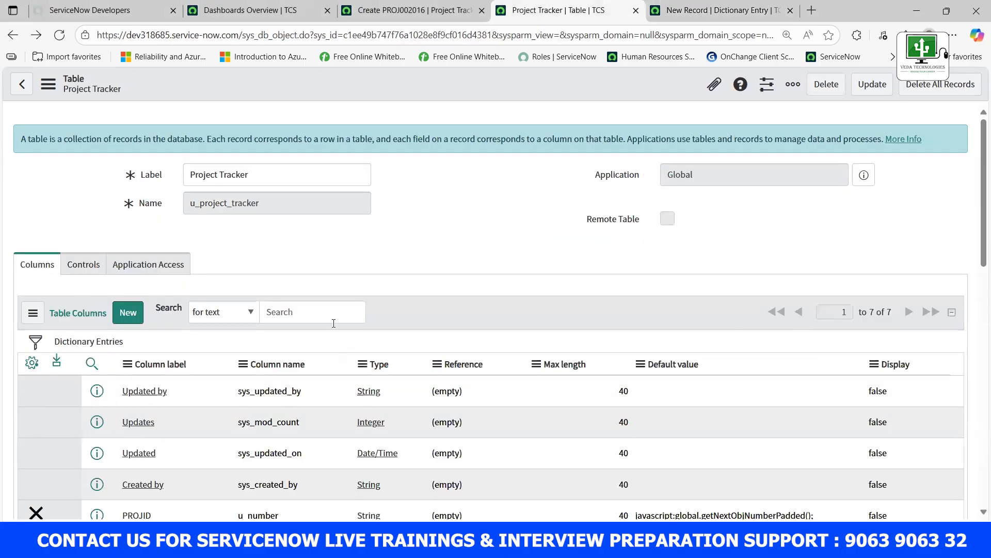
left_click(424, 16)
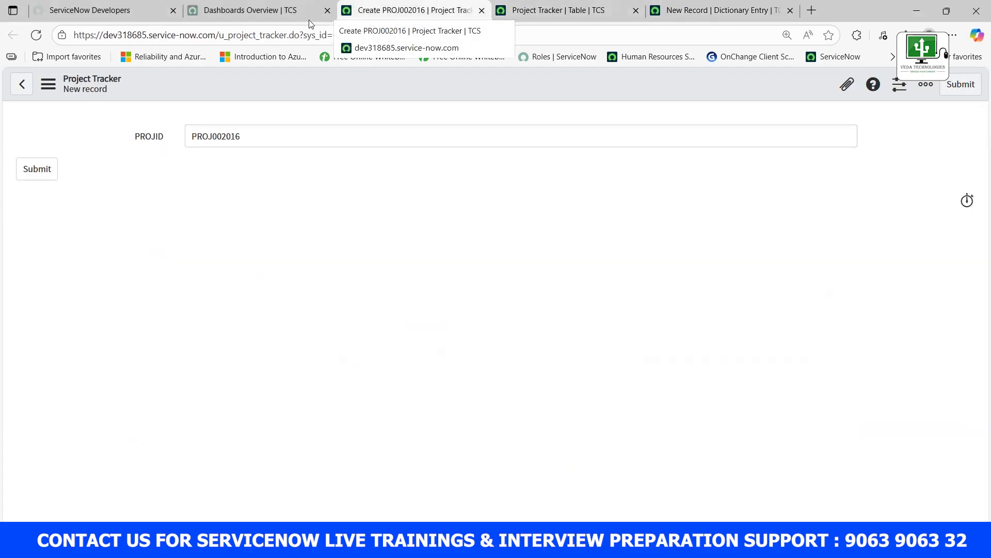
left_click(249, 16)
left_click(136, 119)
type("sy")
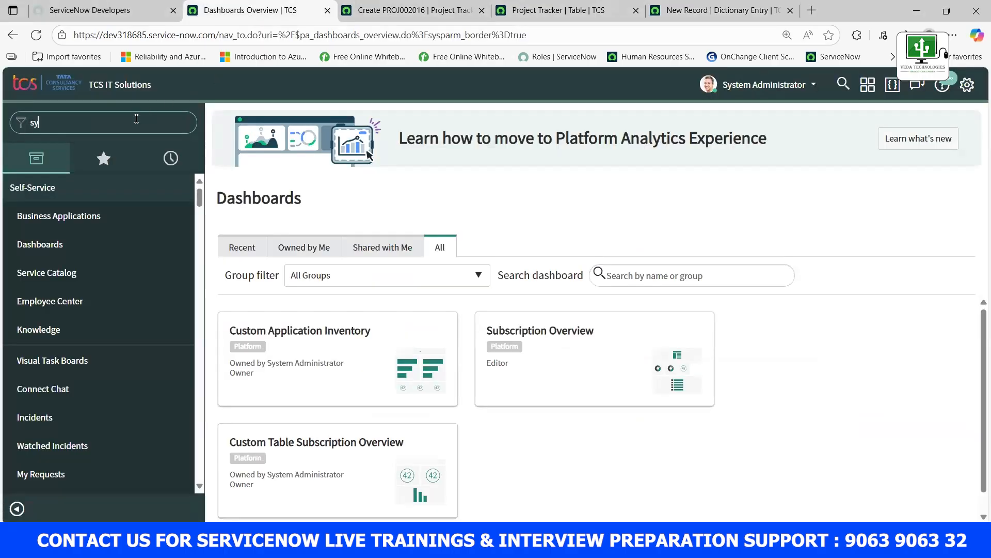
type("s_db_ob")
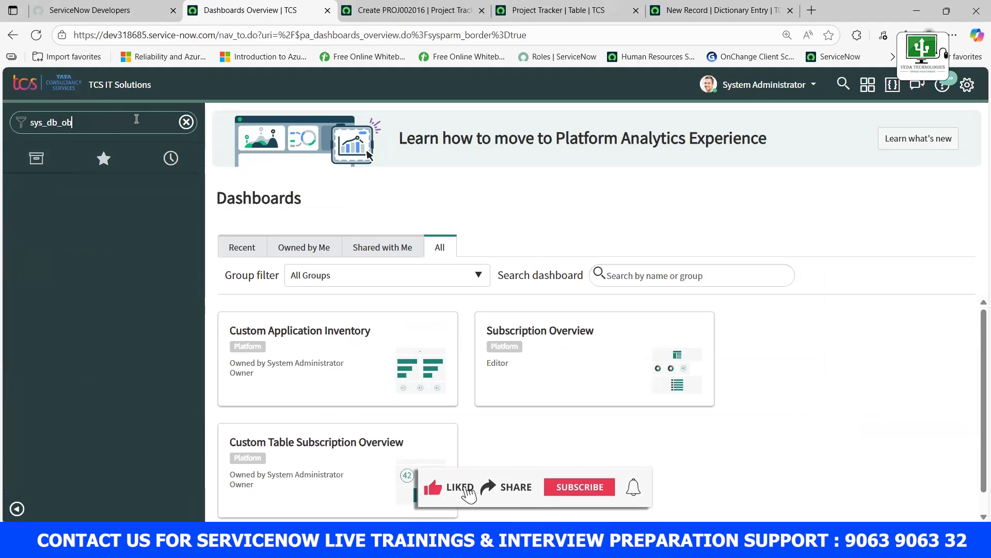
type("ject.LIST")
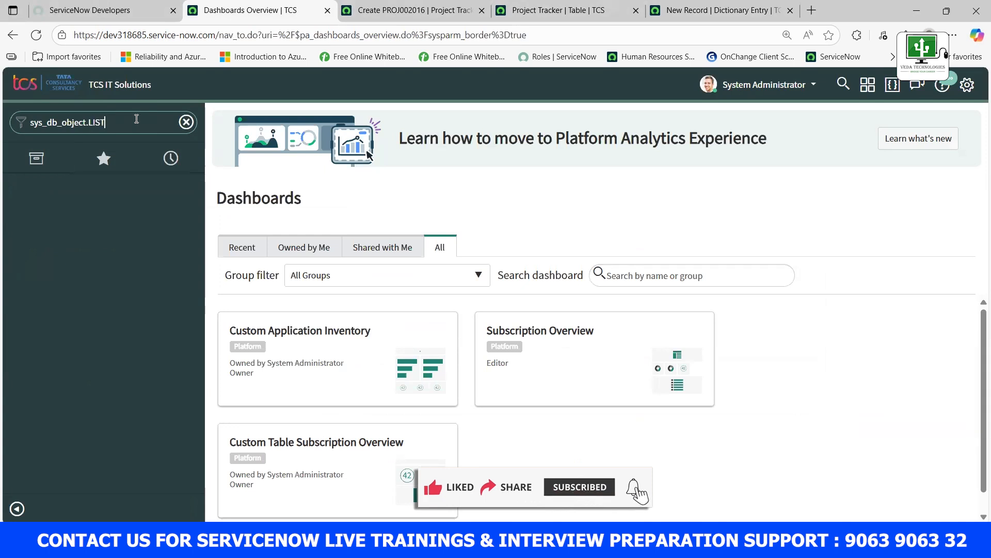
key("Return")
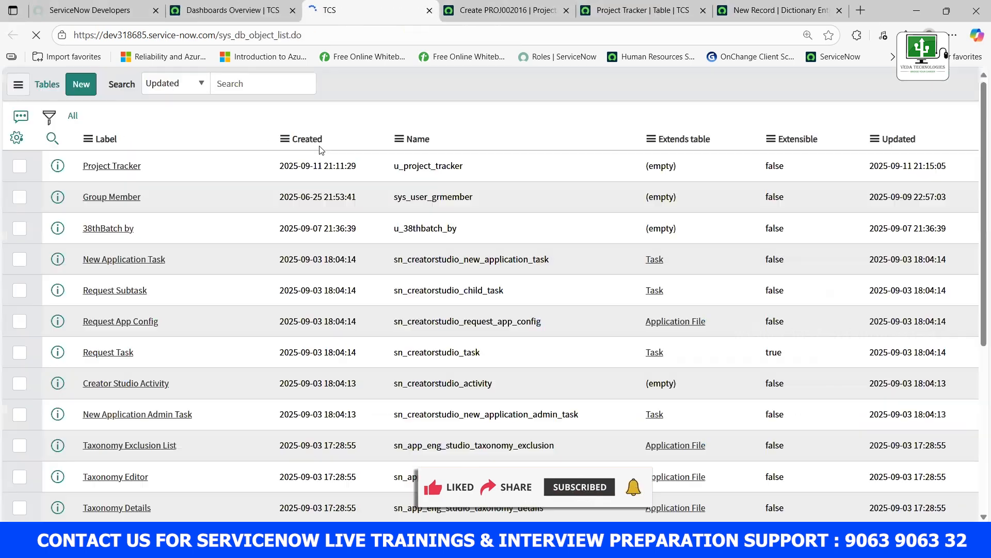
Start a new table record with Create module turned off and dismiss the scoped application notice.
left_click(83, 84)
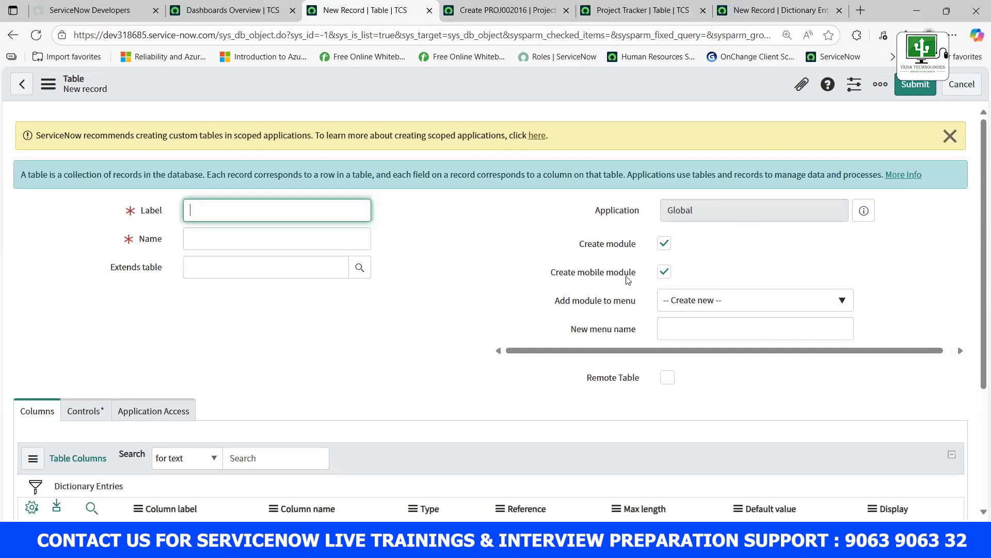
left_click(667, 245)
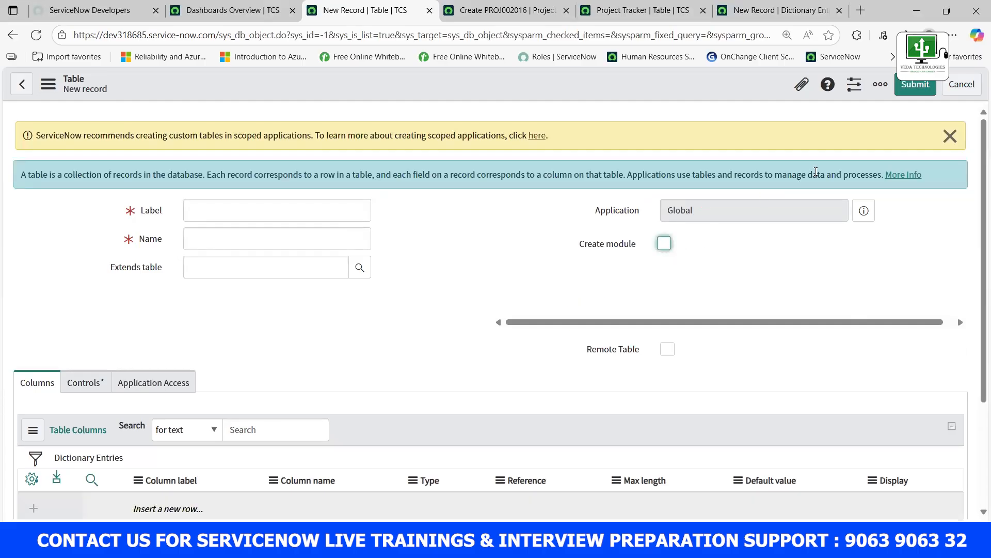
left_click(949, 135)
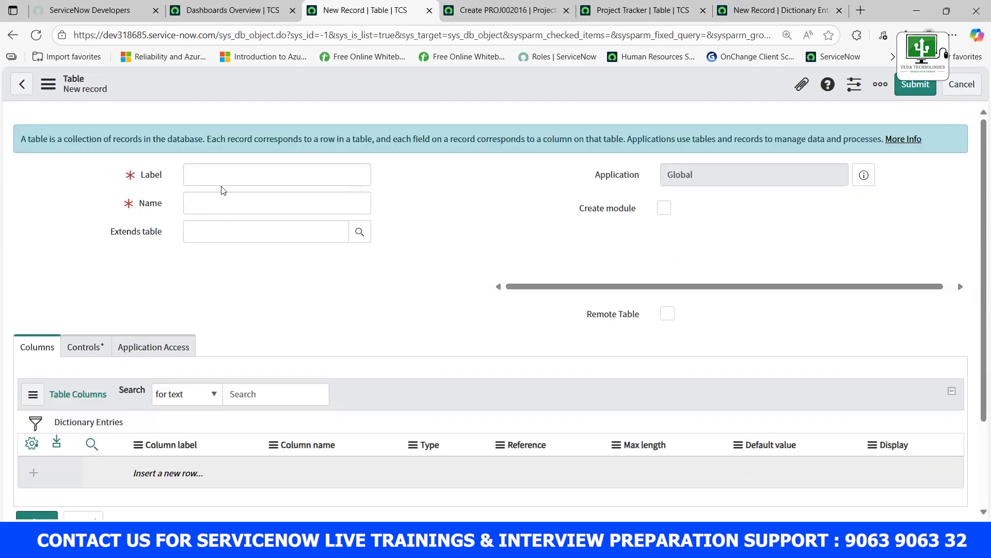
Label the new table Project Names and save the record.
left_click(210, 179)
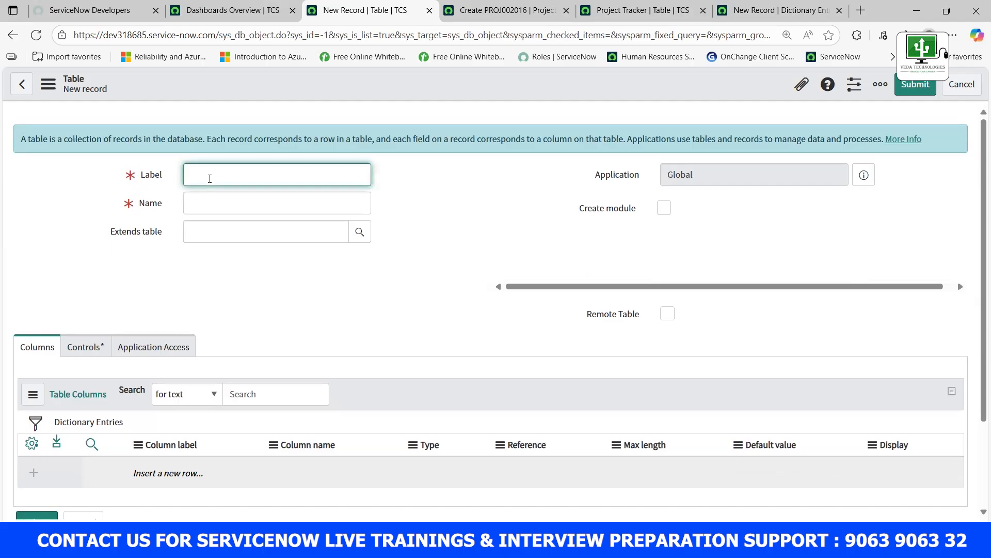
type("Project Name")
left_click(417, 179)
right_click(283, 79)
left_click(292, 84)
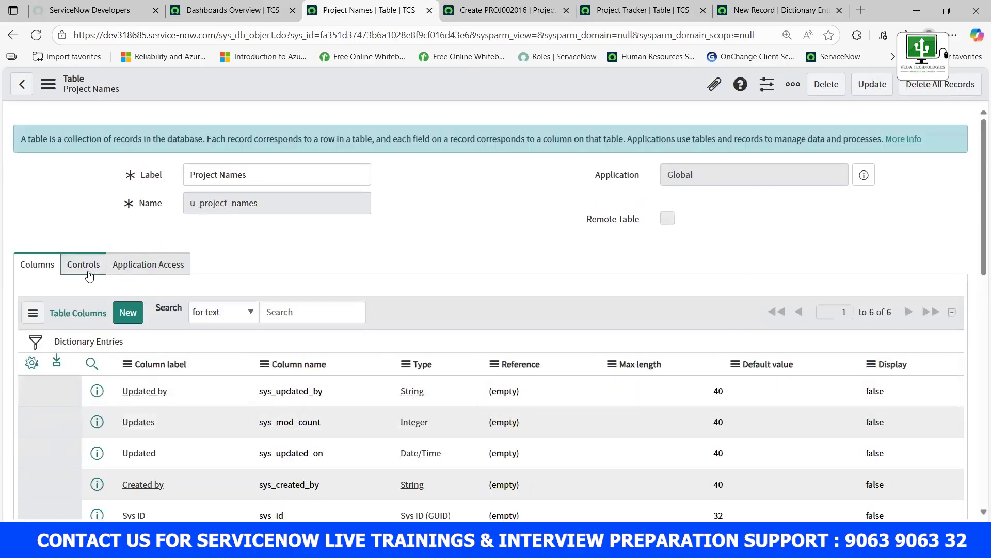
Start a new column on the Project Names table with type String and column label Project Name.
left_click(89, 274)
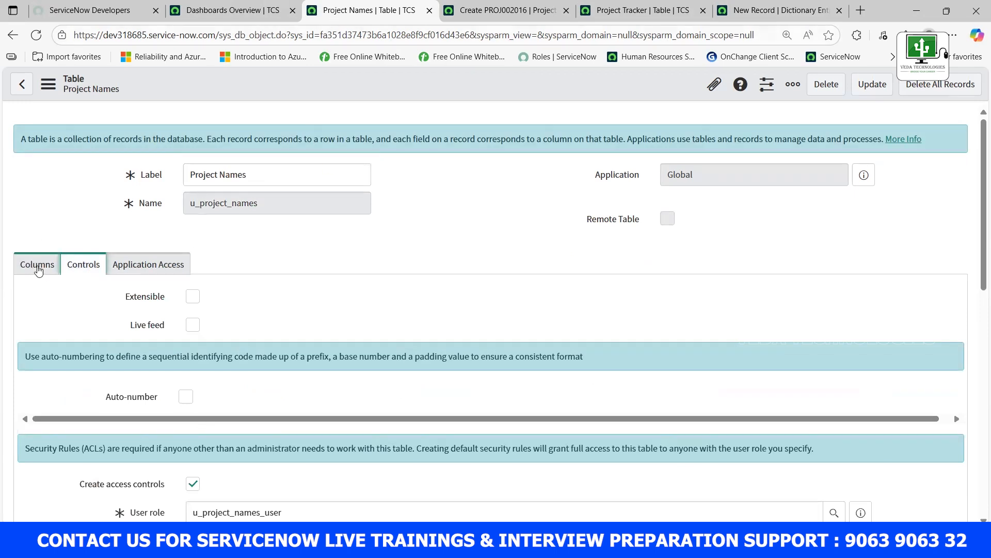
left_click(39, 270)
left_click(123, 313)
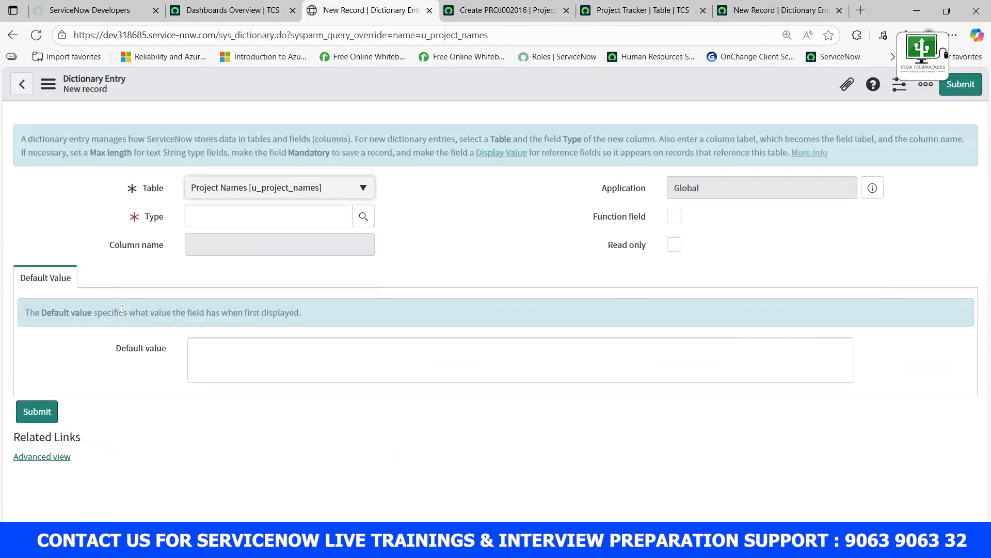
left_click(209, 218)
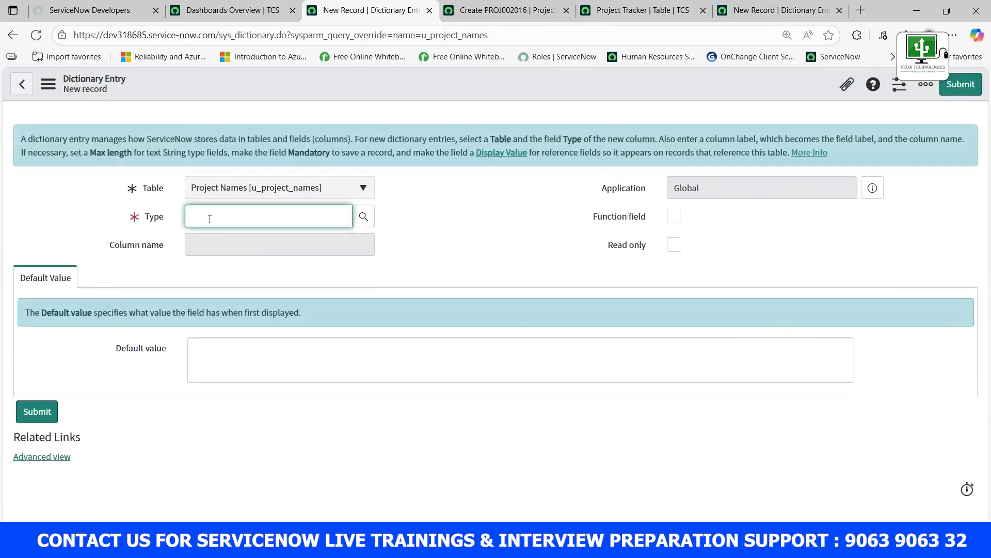
type("stri")
left_click(198, 235)
left_click(251, 245)
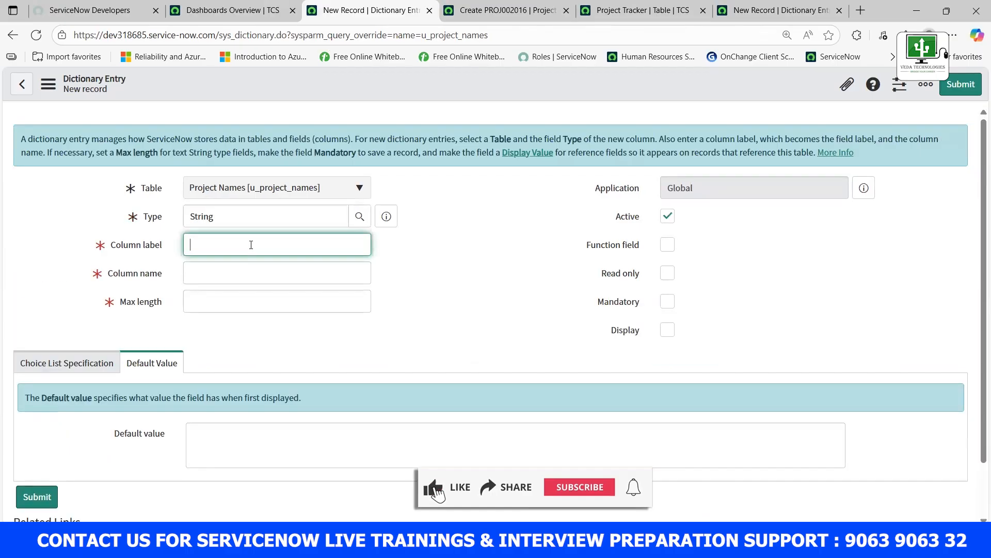
type("Project Name")
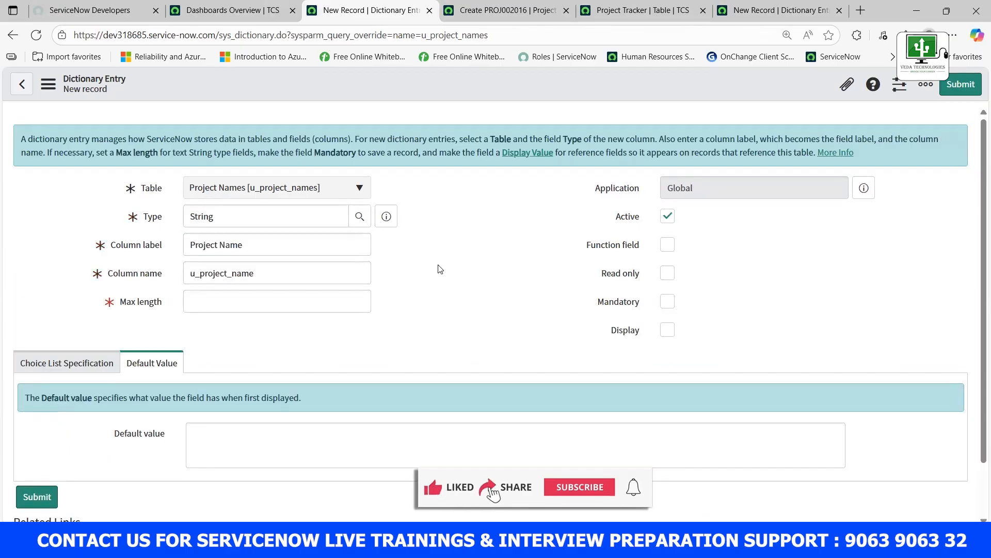
Set the Project Name column's max length to 100 and save the dictionary entry.
left_click(208, 305)
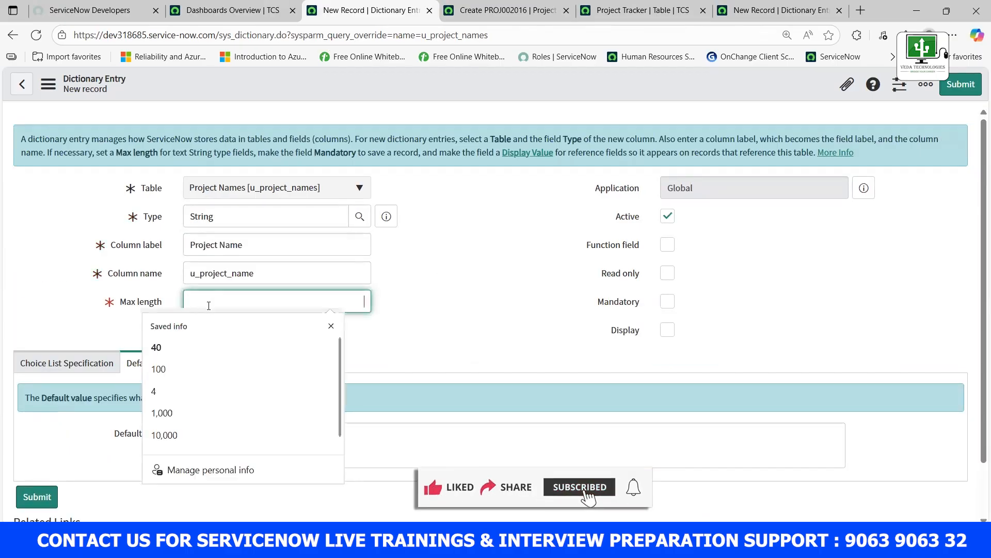
type("1000")
key("BackSpace")
left_click(369, 203)
right_click(296, 86)
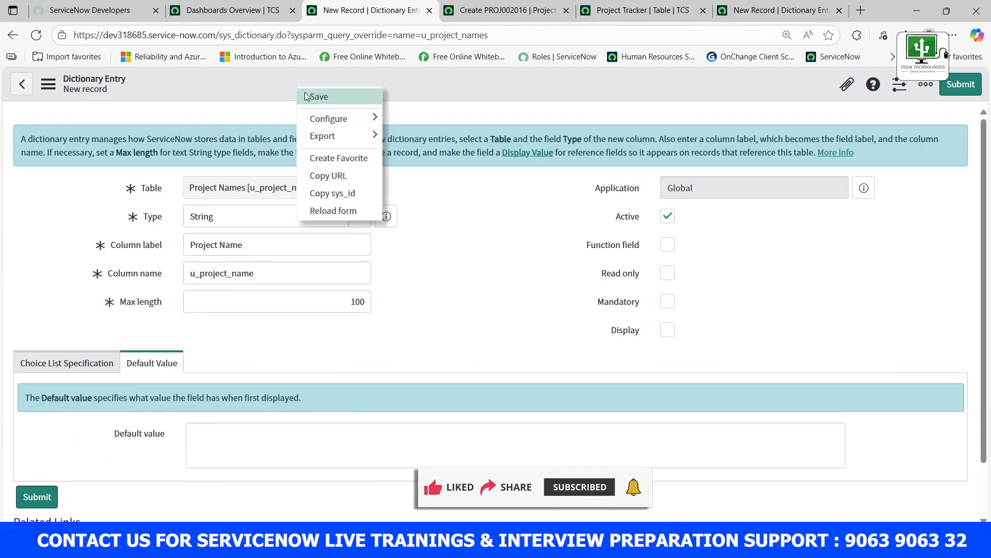
left_click(305, 92)
Go back from the saved column's dictionary entry to the Project Names table record.
scroll(37, 339, "down", 3)
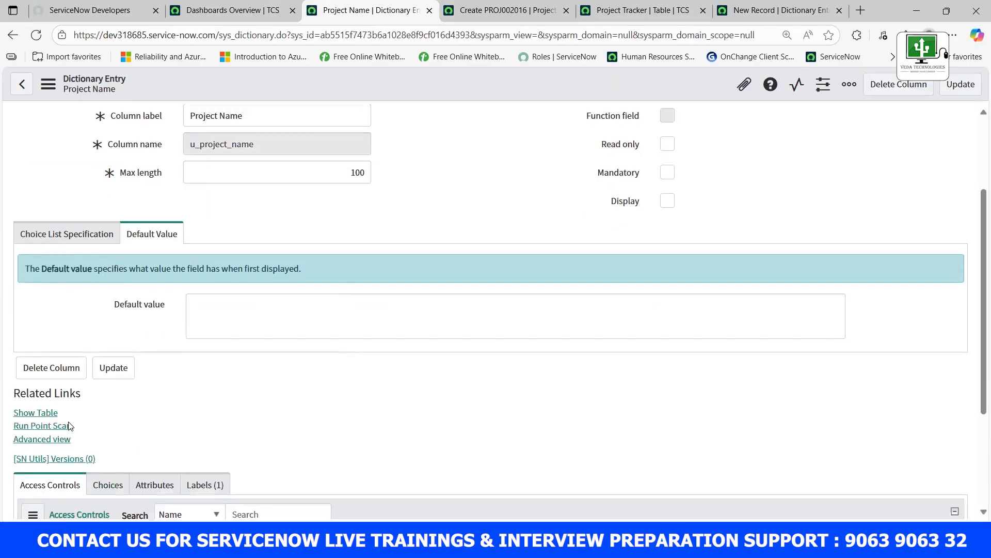
scroll(37, 332, "down", 3)
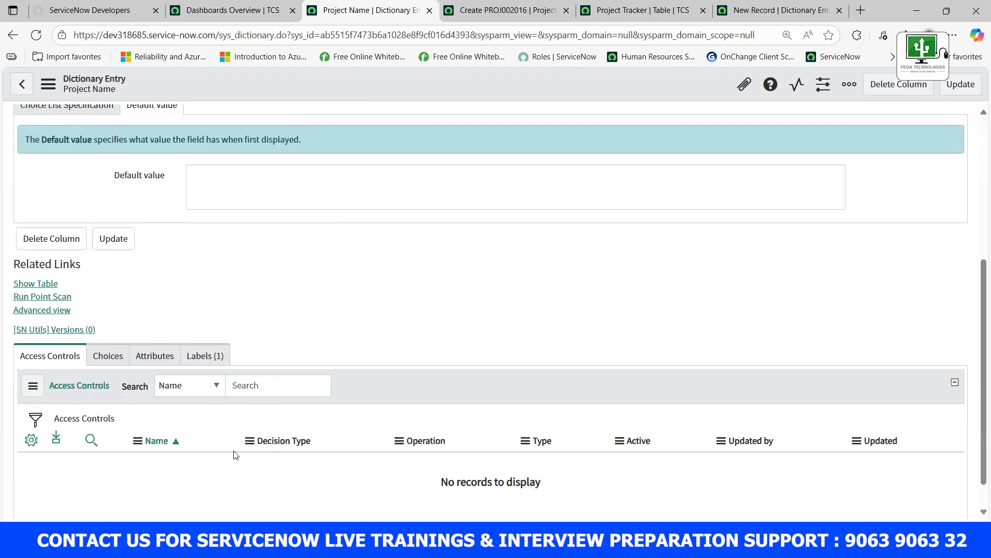
left_click(13, 34)
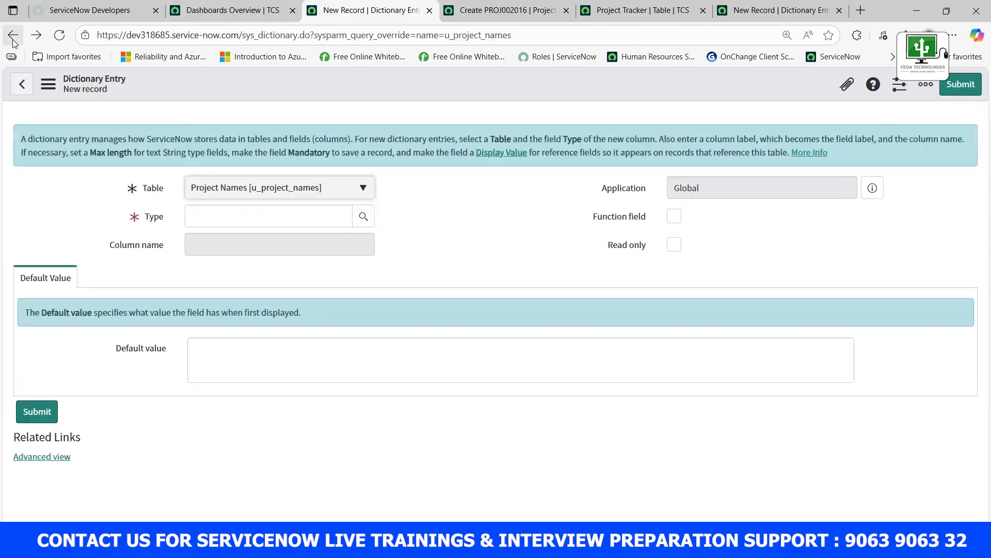
left_click(12, 36)
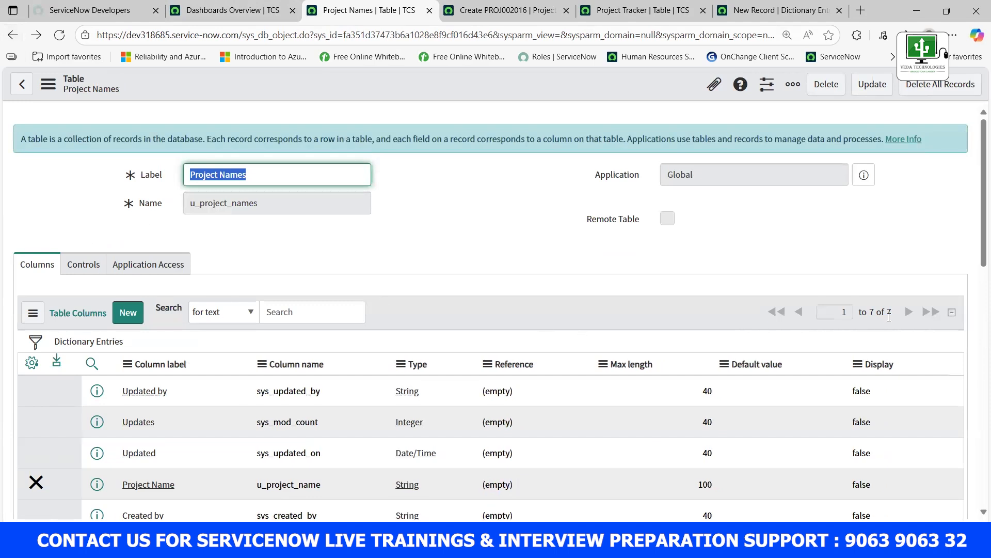
Show the Project Names table's form and save a new record with the project name TCS.
scroll(340, 307, "down", 5)
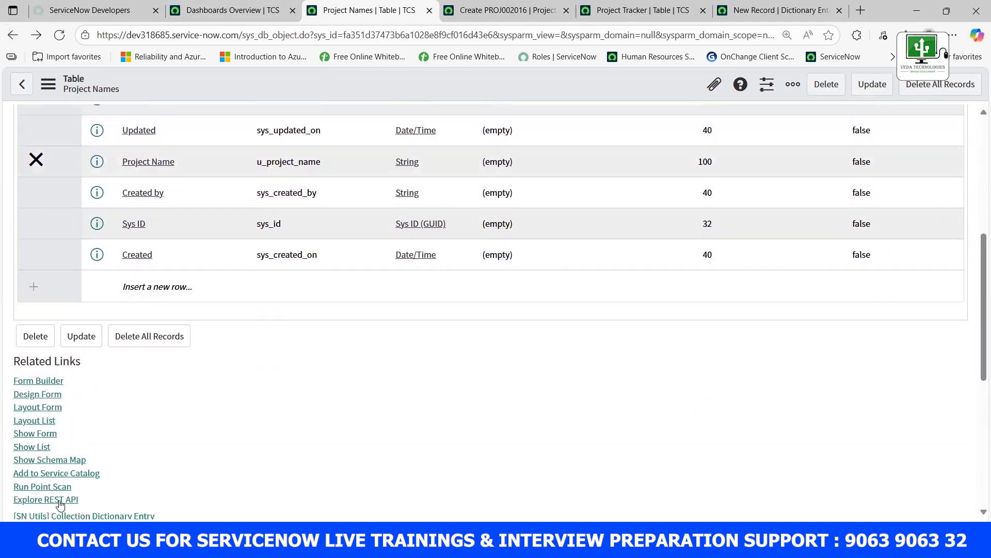
left_click(35, 434)
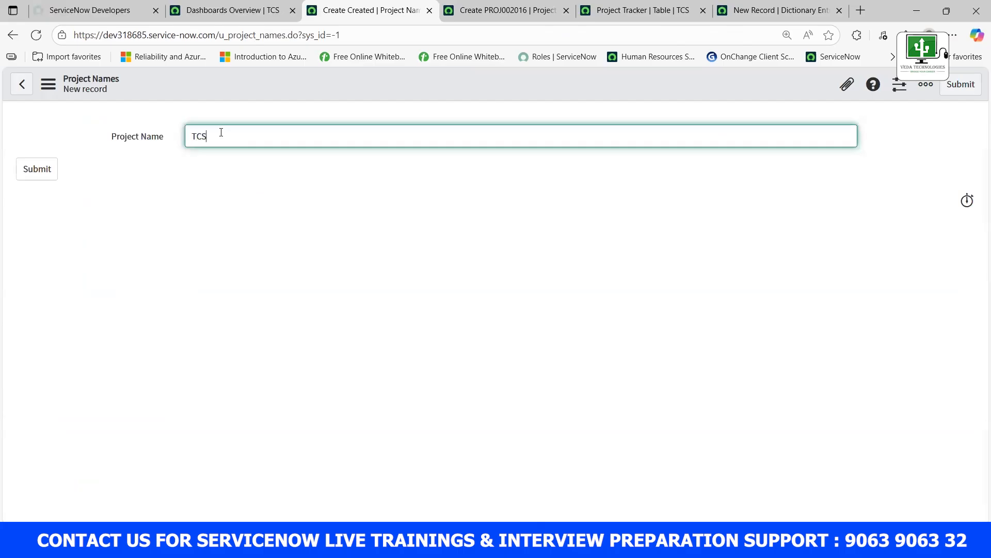
right_click(238, 74)
left_click(258, 86)
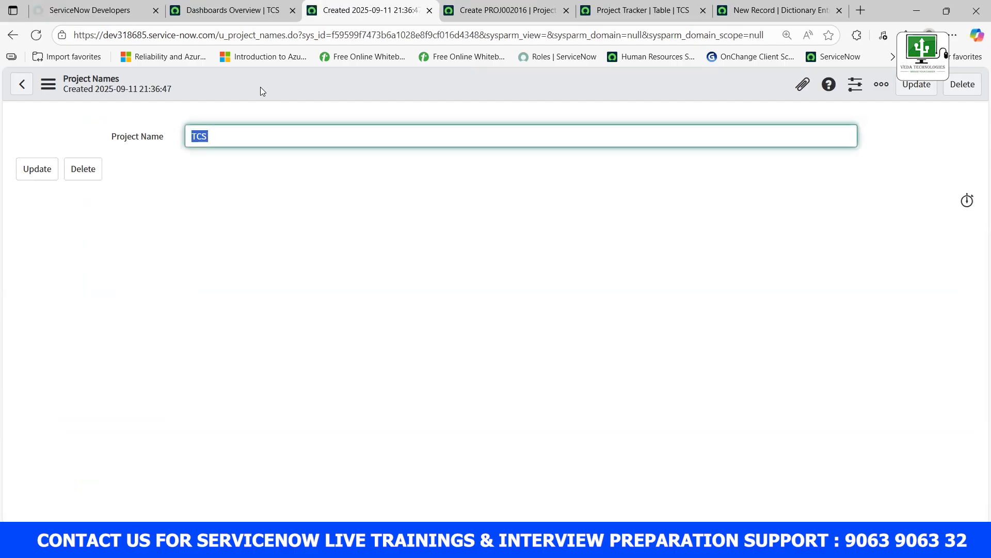
left_click(260, 87)
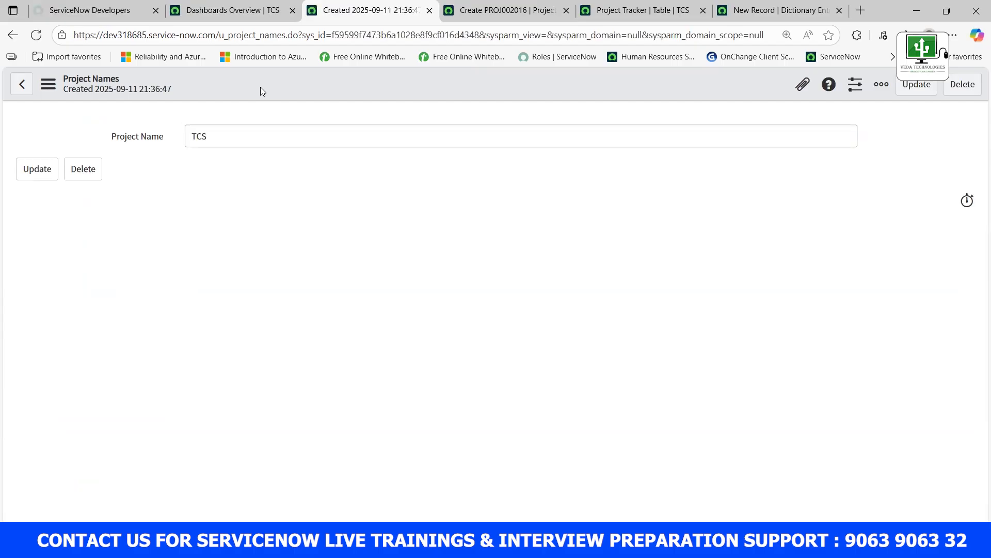
right_click(260, 91)
left_click(226, 230)
Insert a copy of the TCS record, rename the copy infosys and update it.
right_click(240, 87)
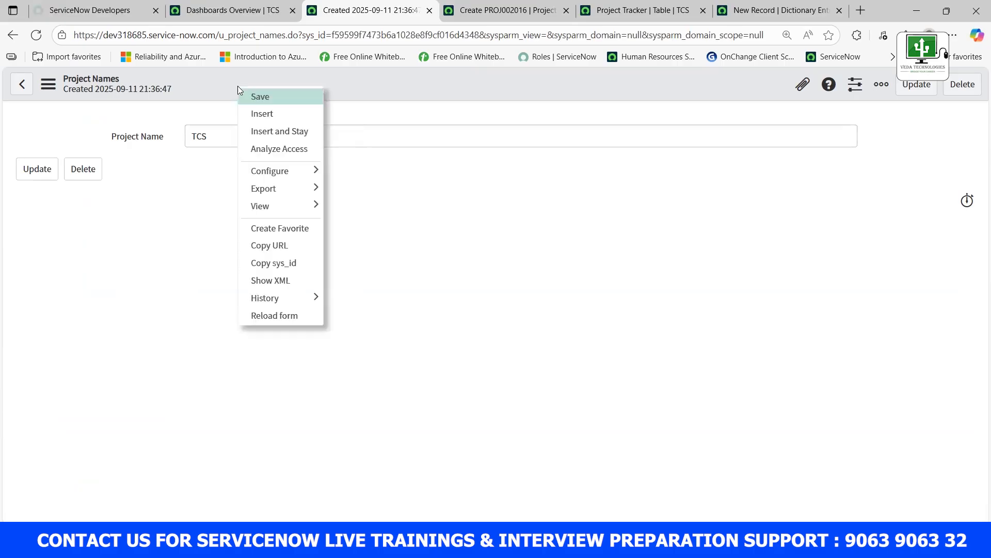
left_click(282, 133)
left_click(217, 132)
key("ctrl+a")
type("in")
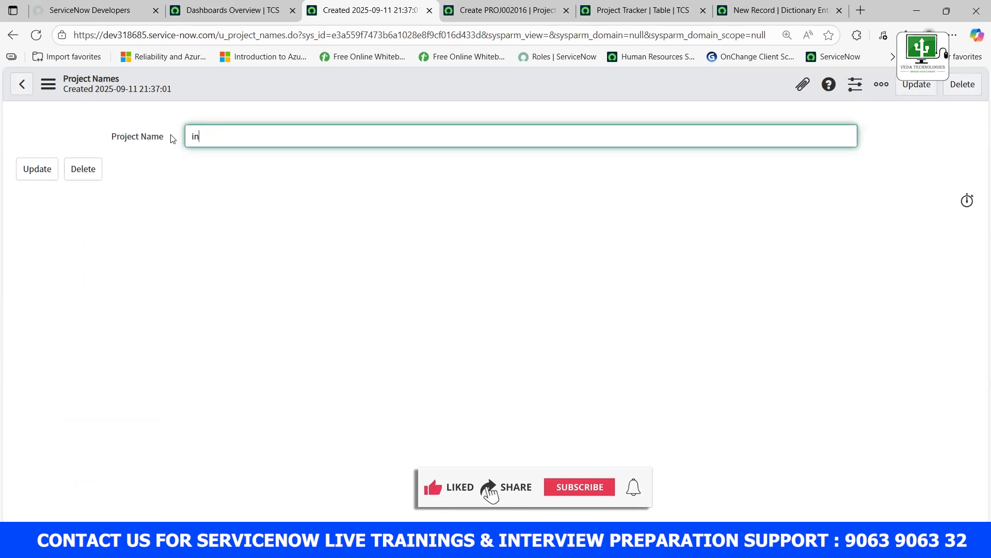
type("fosys")
key("Return")
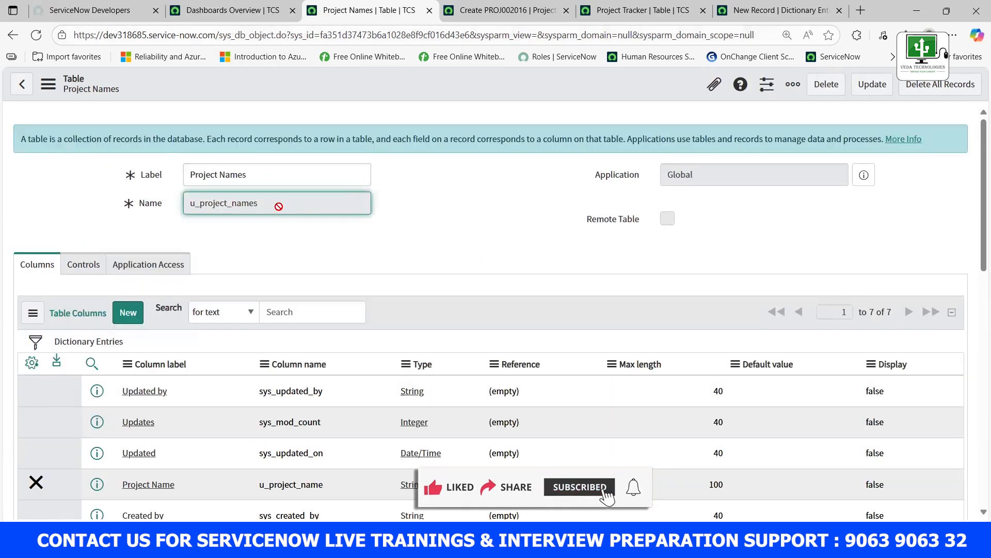
Copy the table name u_project_names and open its record list with u_project_names.LIST from the Dashboards Overview navigation filter.
left_click_drag(273, 204, 173, 214)
key("ctrl+c")
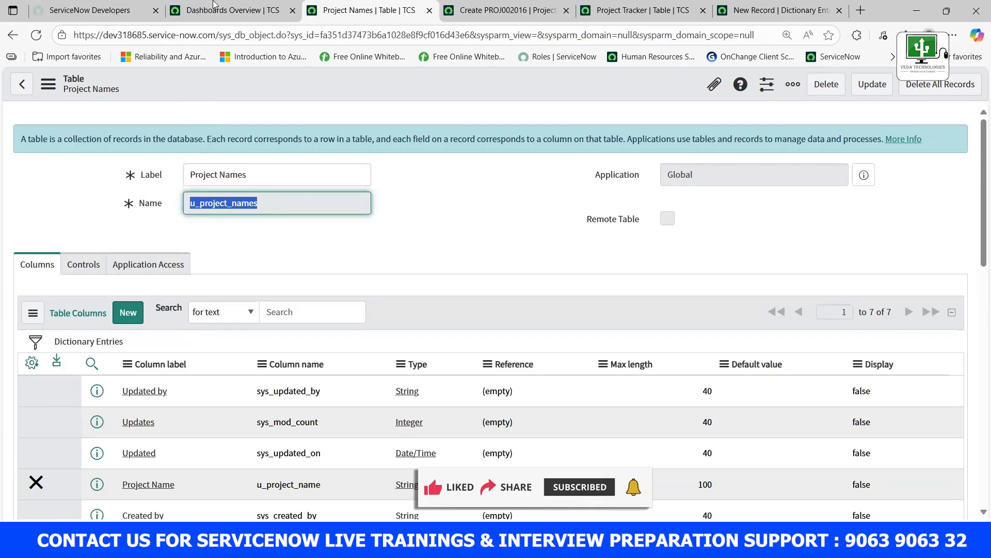
left_click(214, 9)
key("ctrl+v")
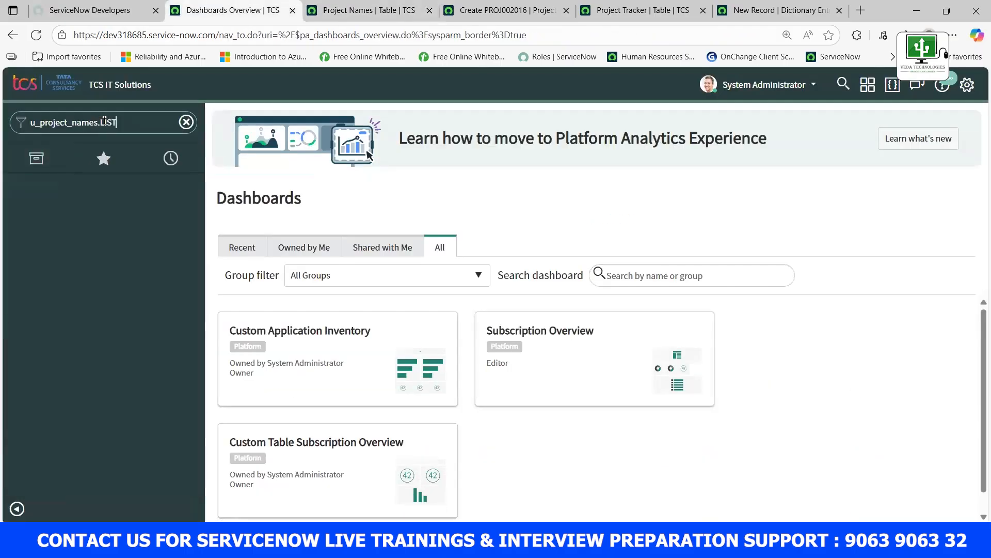
type(".LIST")
key("Return")
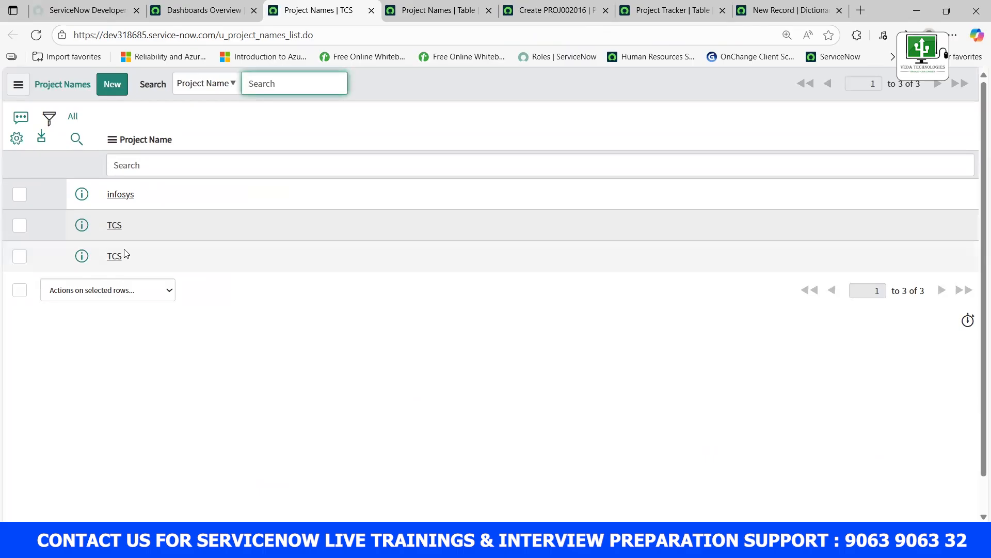
Submit a new Project Names record with the project name CTS and close the record list.
left_click(111, 84)
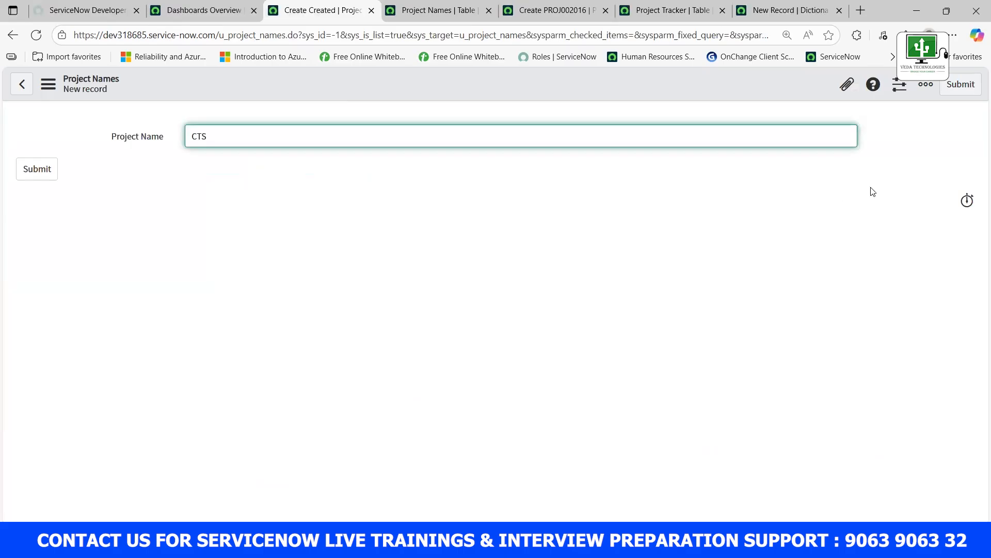
left_click(959, 84)
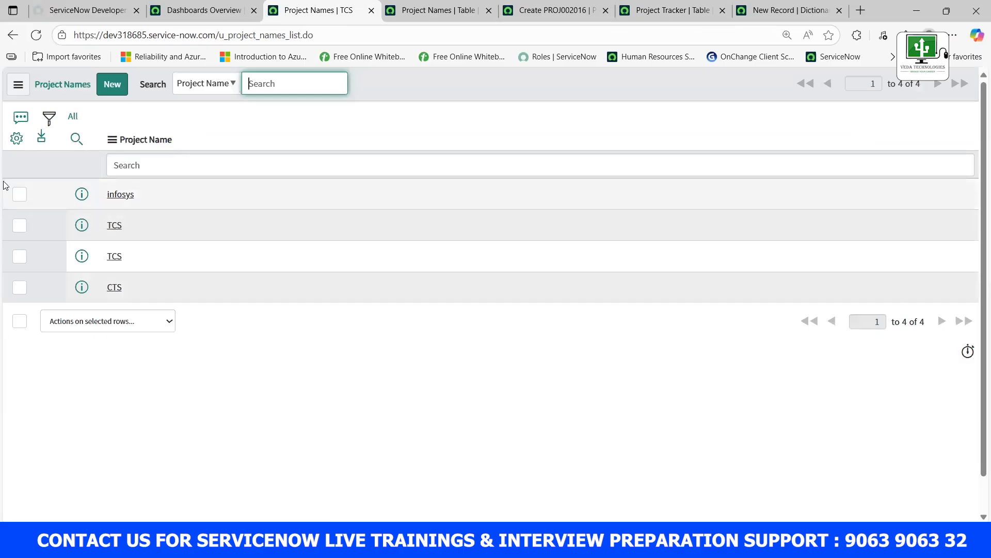
left_click(372, 11)
Close the Project Names table record and reload the new Project Tracker dictionary entry form, discarding its unsaved entries.
left_click(350, 13)
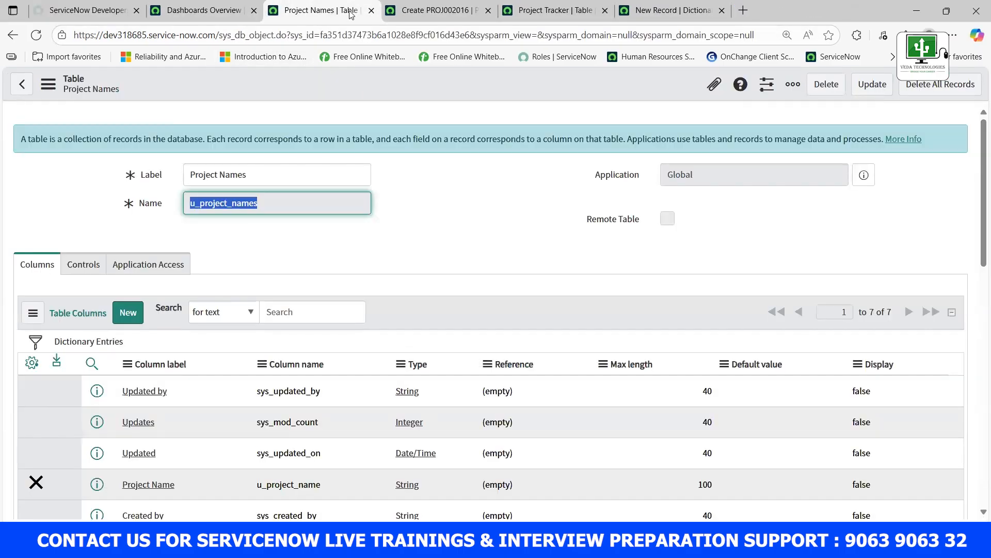
left_click(371, 11)
left_click(552, 11)
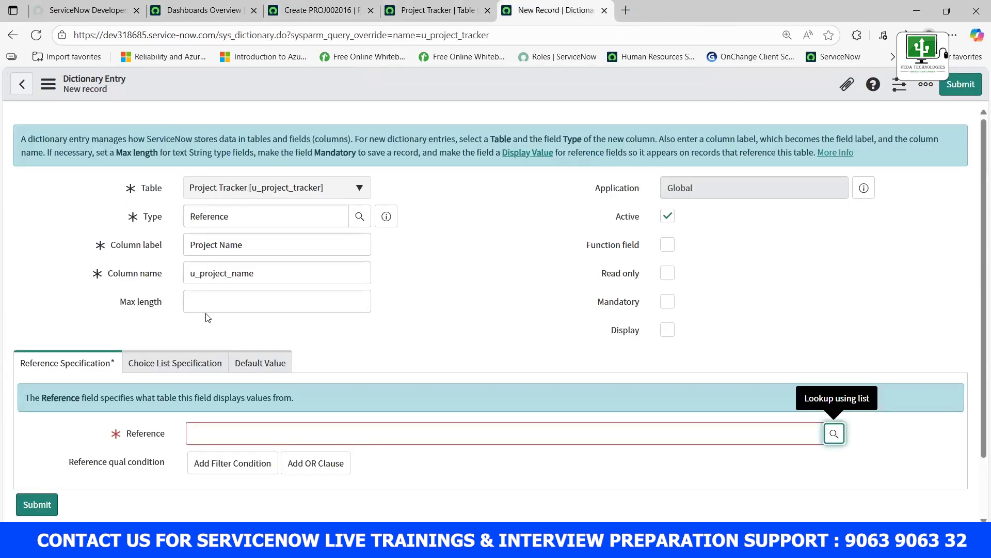
left_click(37, 35)
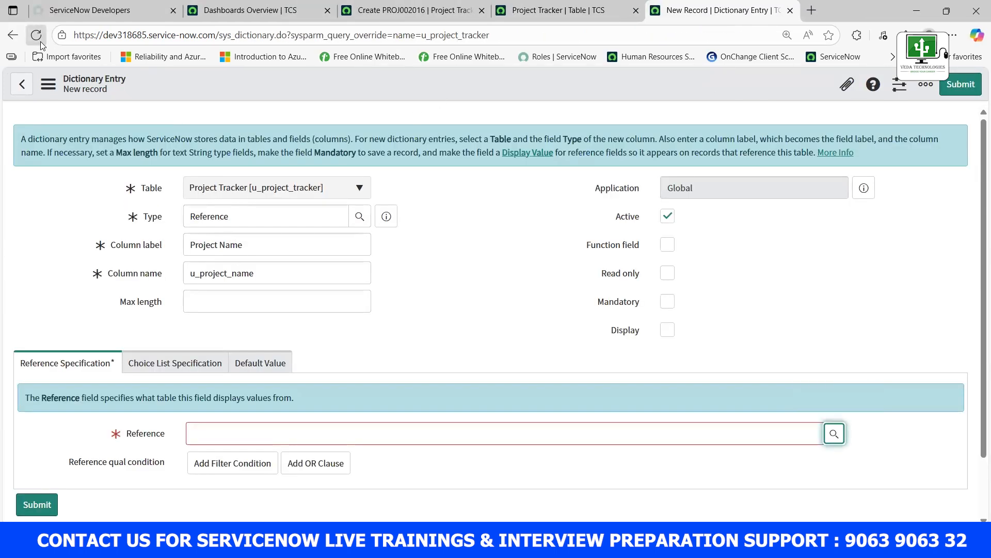
left_click(571, 114)
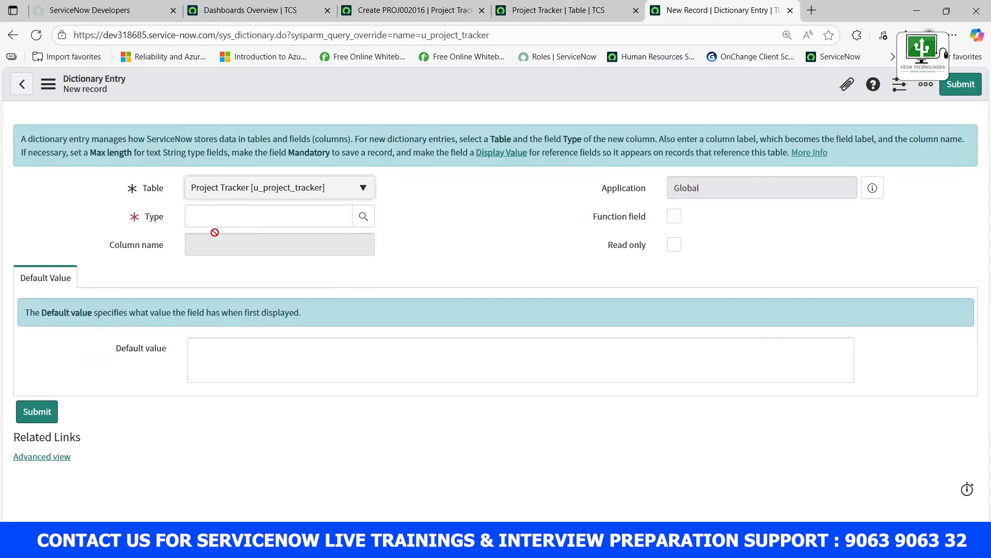
Switch to Snipping Tool to review the Project Name field in the tracker form sketch, and return to the dictionary entry.
left_click(219, 218)
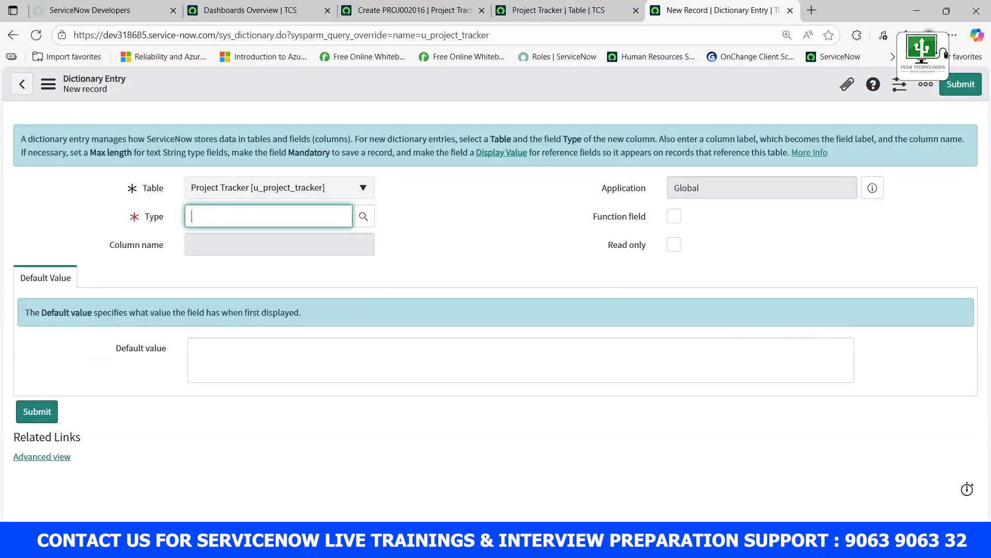
left_click(635, 541)
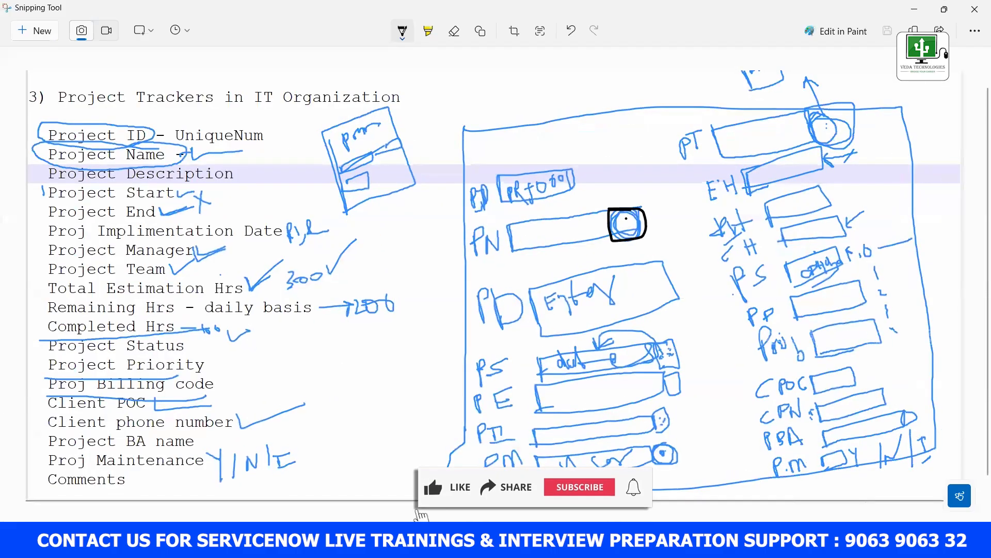
left_click(724, 542)
left_click(724, 541)
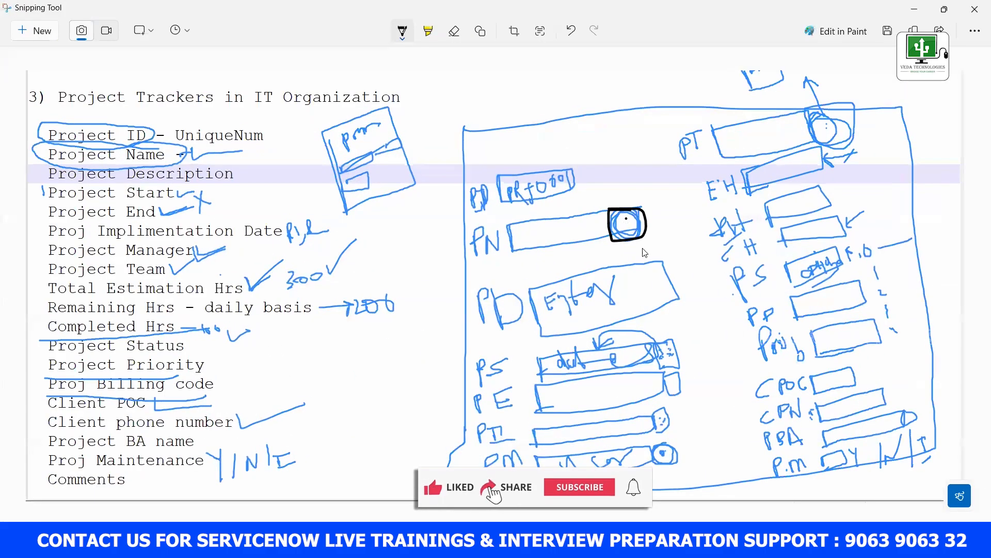
left_click(724, 541)
Set the new Project Tracker field's type to Reference and its column label to Project Name, leaving max length blank.
type("refe")
left_click(249, 237)
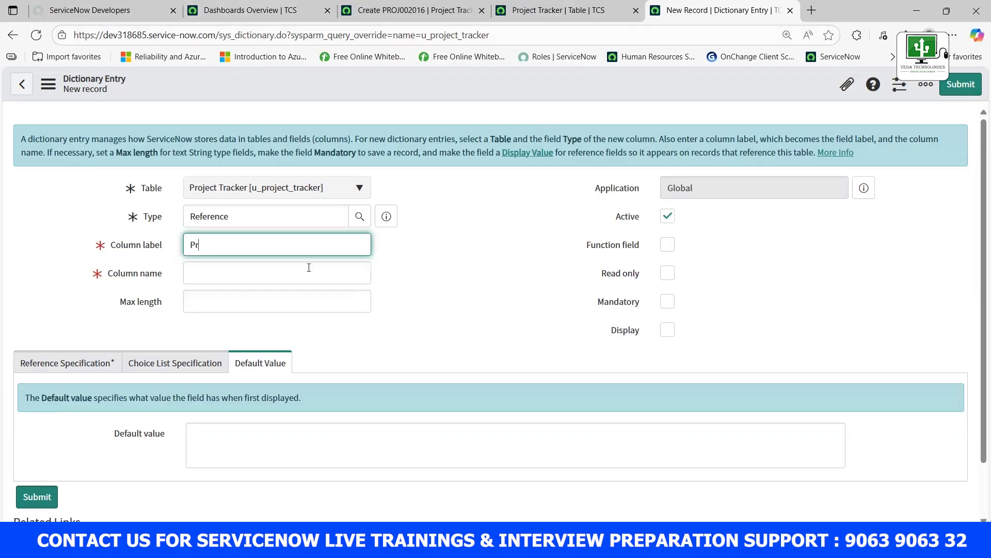
type("Name")
left_click(254, 296)
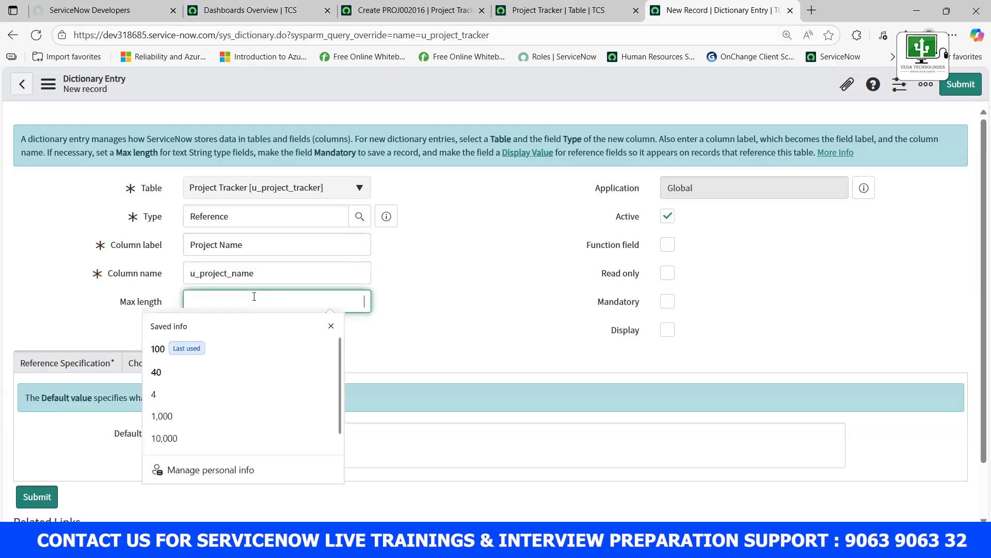
left_click(454, 232)
Try to save the field and choose Project Names as its Reference table from the lookup list.
right_click(300, 82)
left_click(310, 88)
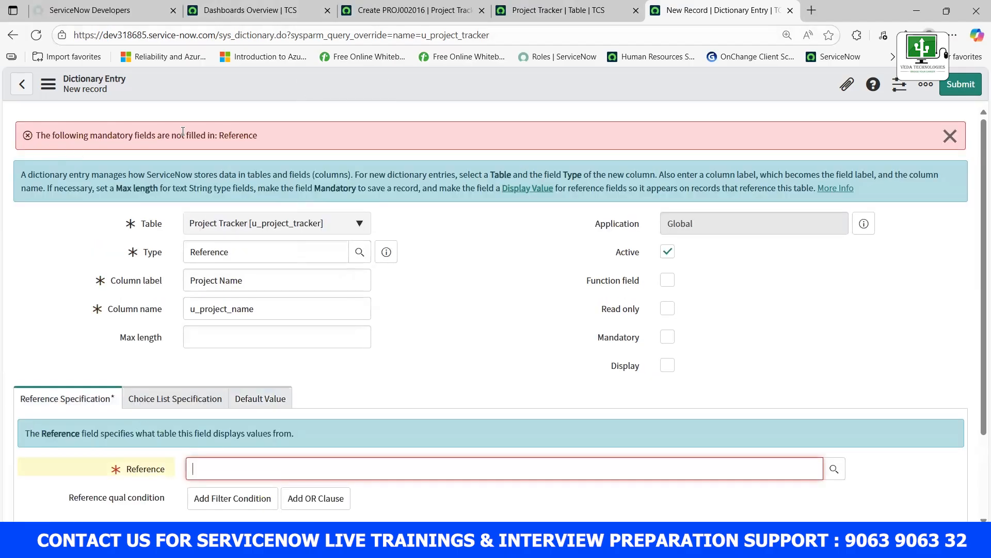
left_click(829, 467)
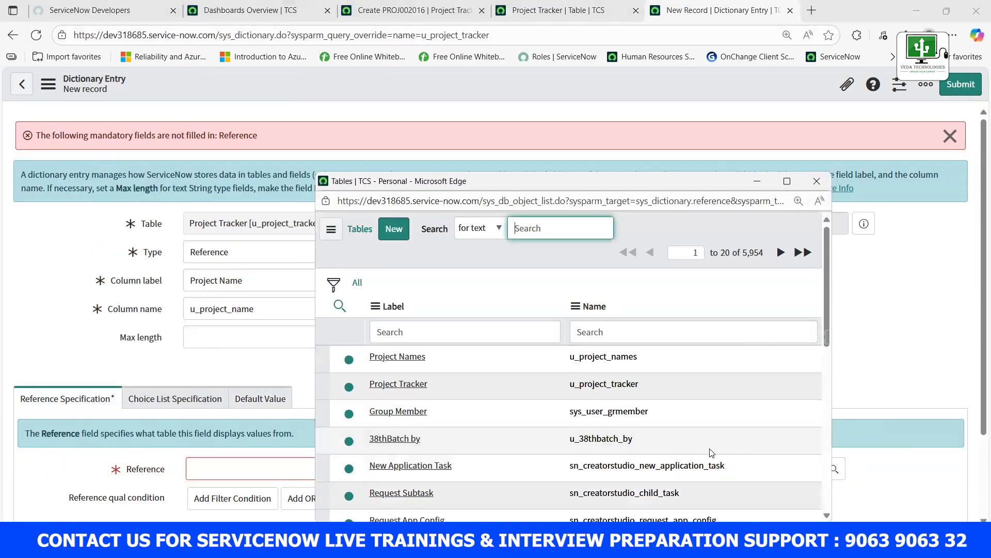
left_click(397, 357)
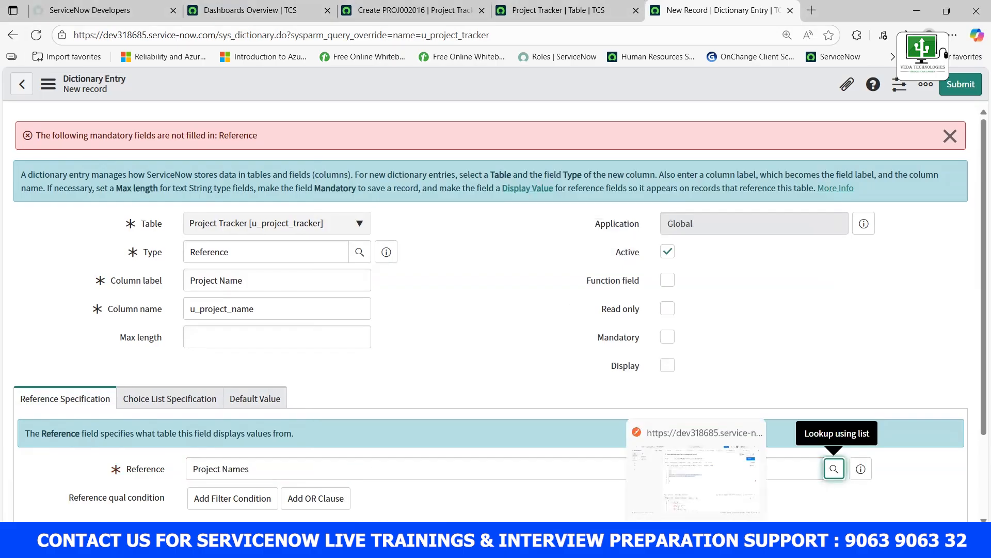
Save the Project Name dictionary entry with Project Names as its reference table, and review the saved reference specification.
right_click(298, 80)
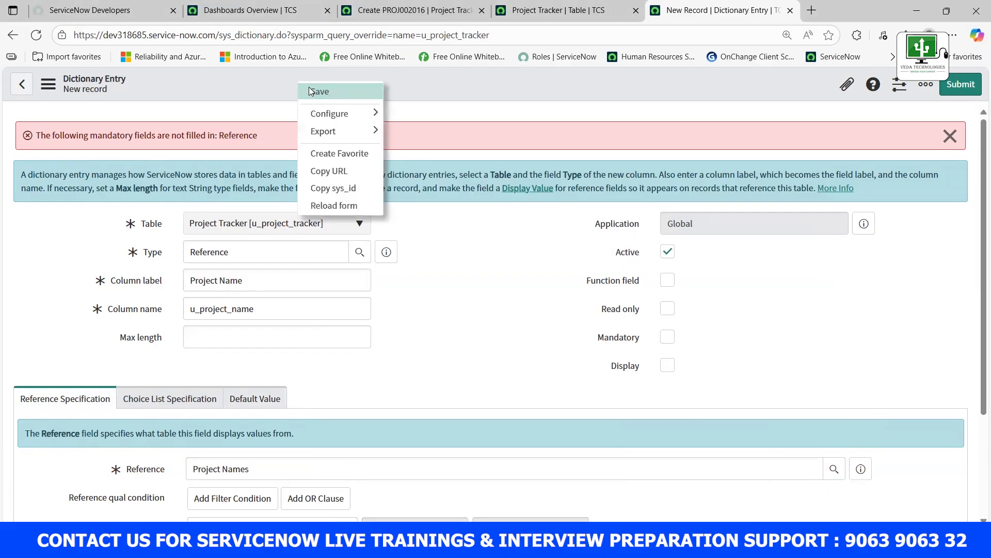
left_click(316, 92)
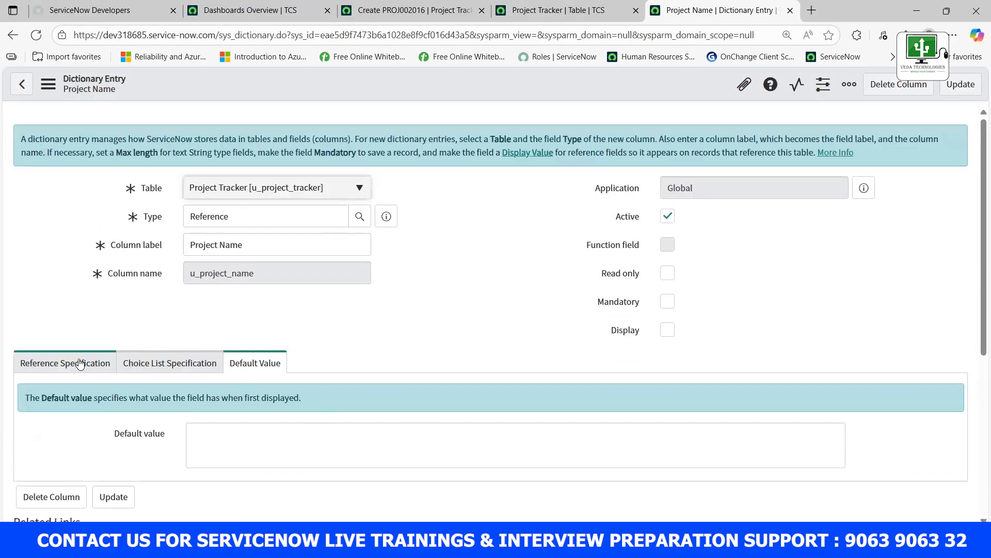
left_click(80, 363)
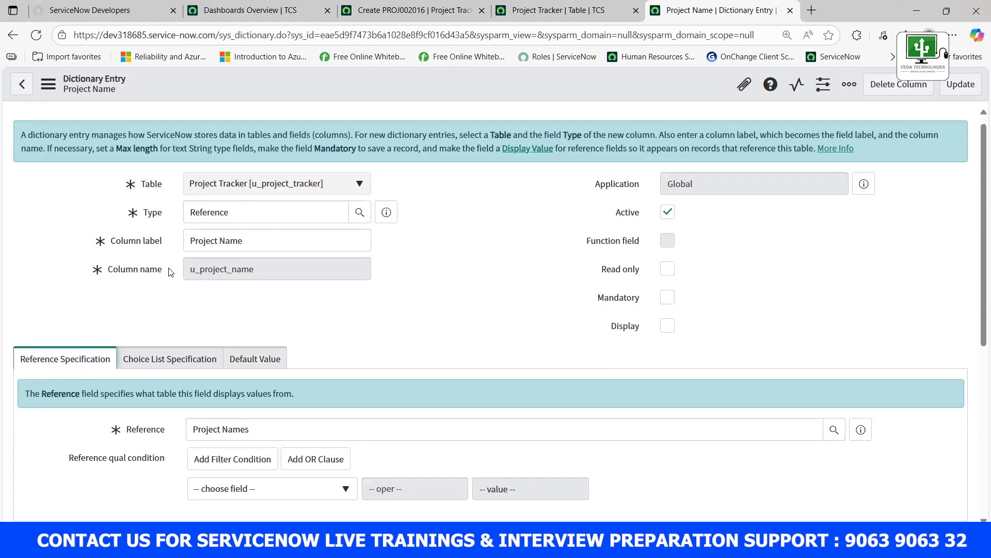
scroll(114, 289, "down", 1)
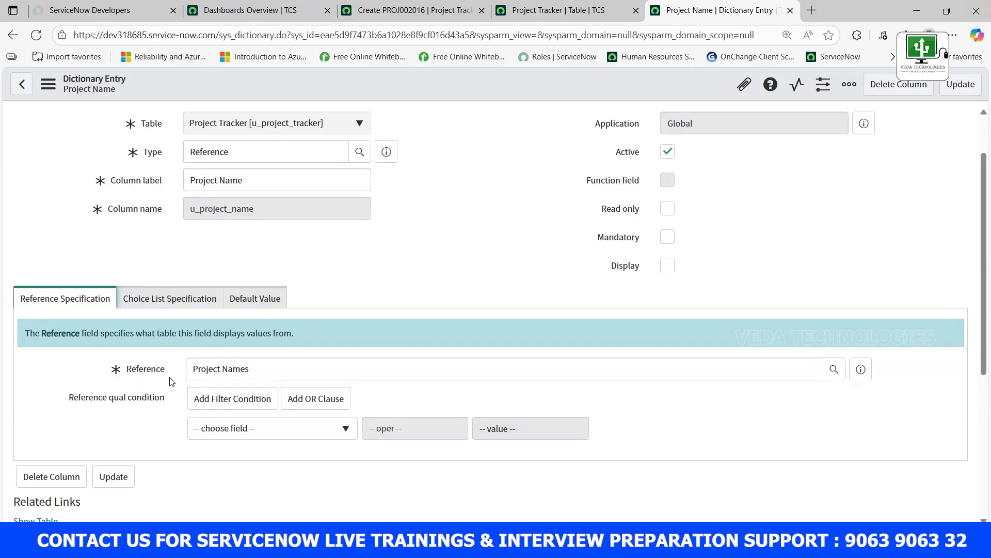
mouse_move(129, 370)
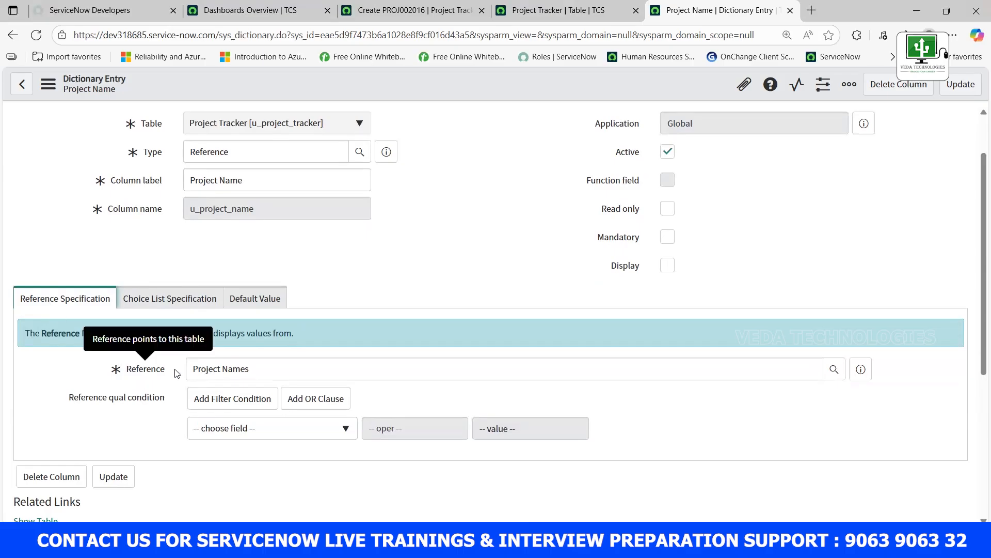
left_click(249, 369)
left_click_drag(249, 370, 195, 369)
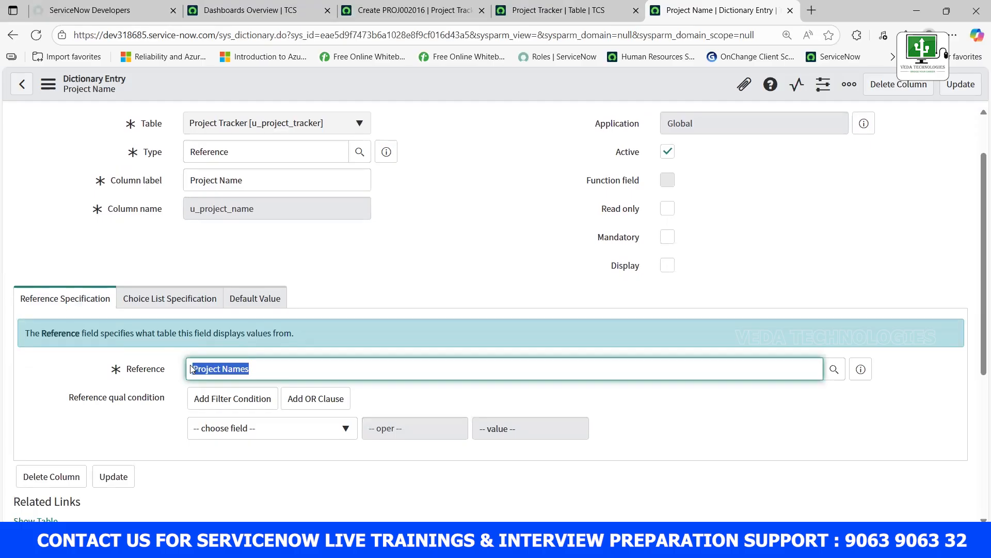
left_click(158, 405)
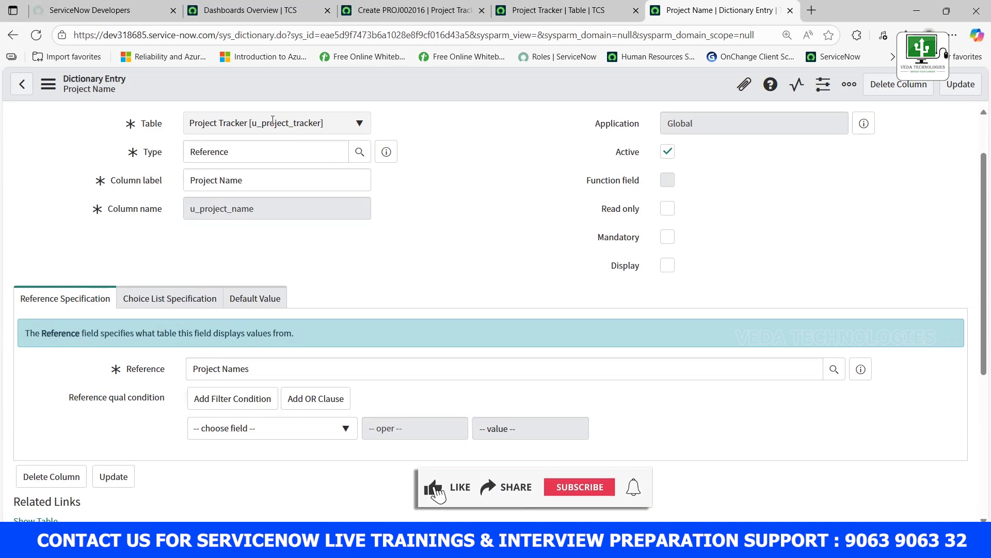
Reload the new Project Tracker record form and examine the records offered by the Project Name field's lookup.
key("ctrl+3")
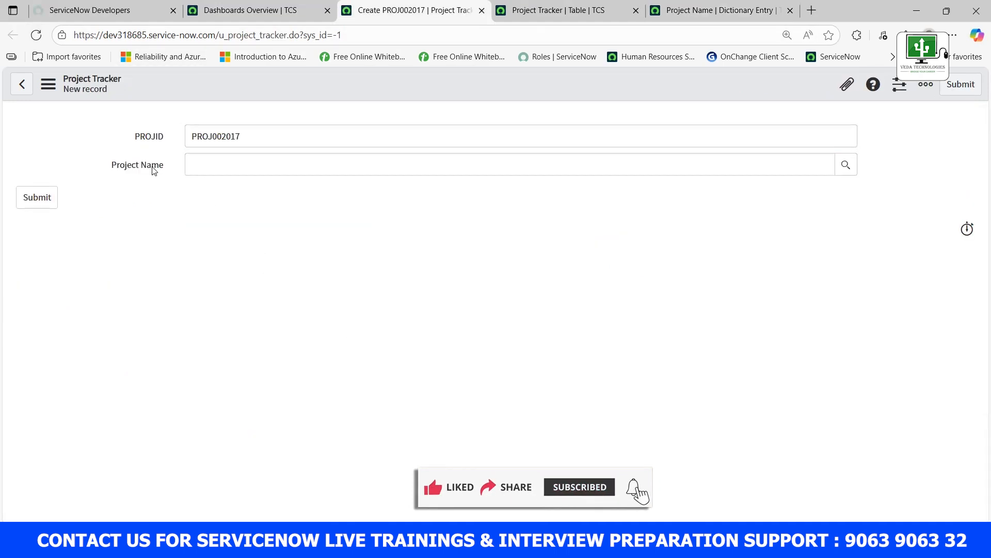
left_click(846, 165)
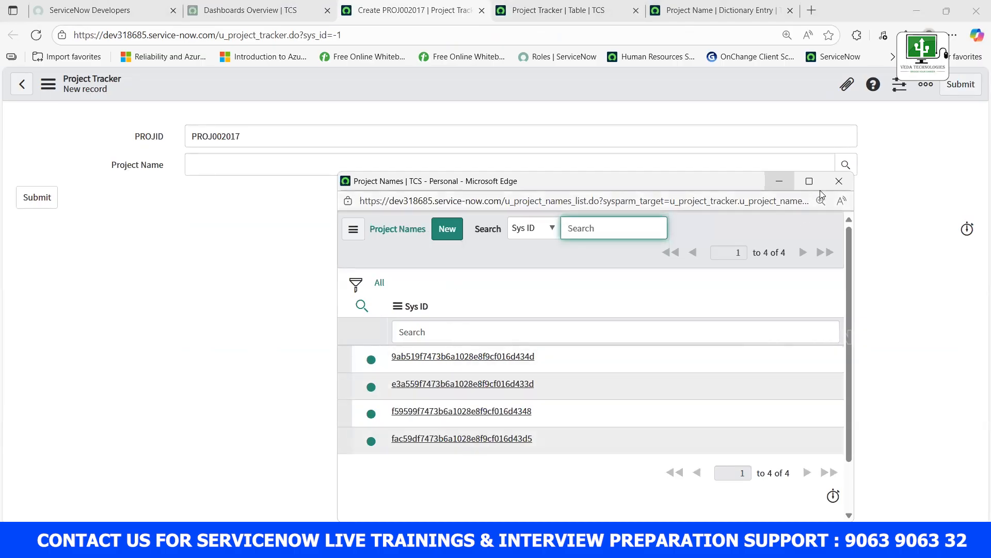
left_click(839, 181)
left_click_drag(110, 164, 158, 166)
left_click(168, 206)
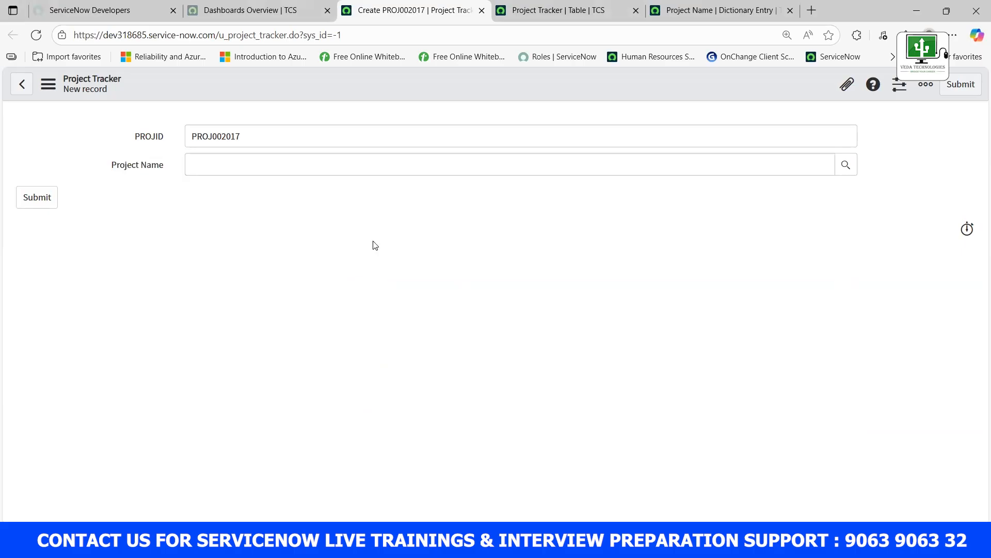
left_click(849, 168)
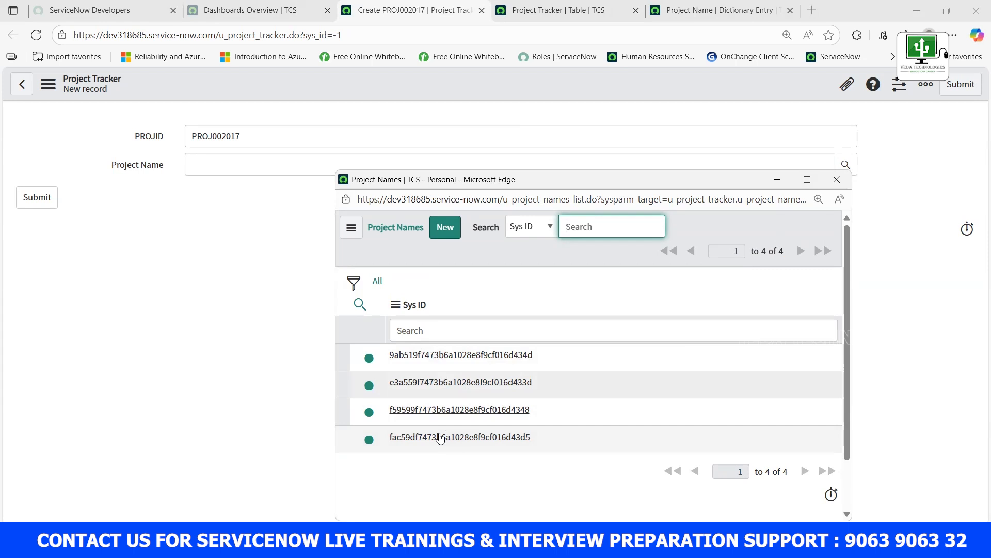
left_click(776, 186)
Open the list of tables with sys_db_object.LIST and open the Project Names table to review its column definitions.
left_click(260, 12)
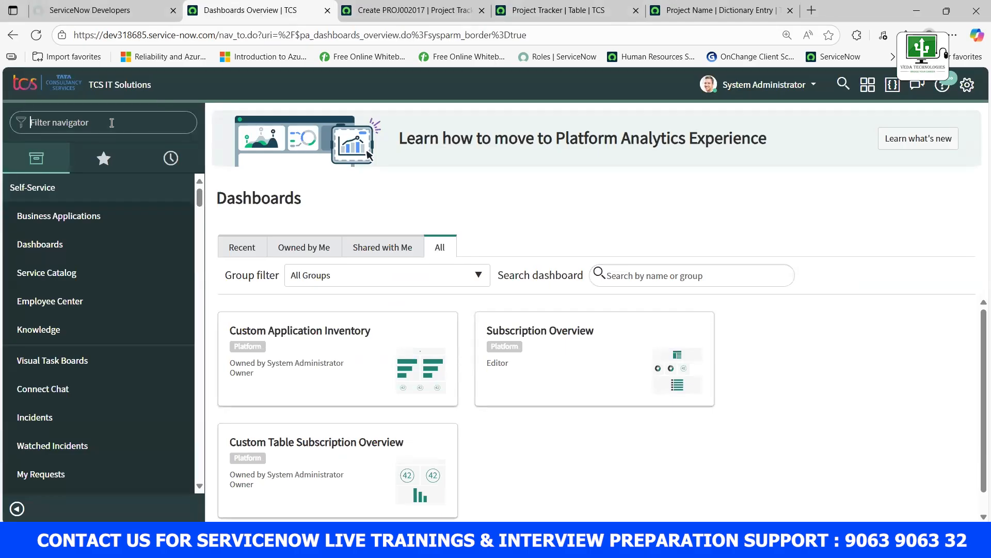
left_click(111, 122)
type("sys_db_objec")
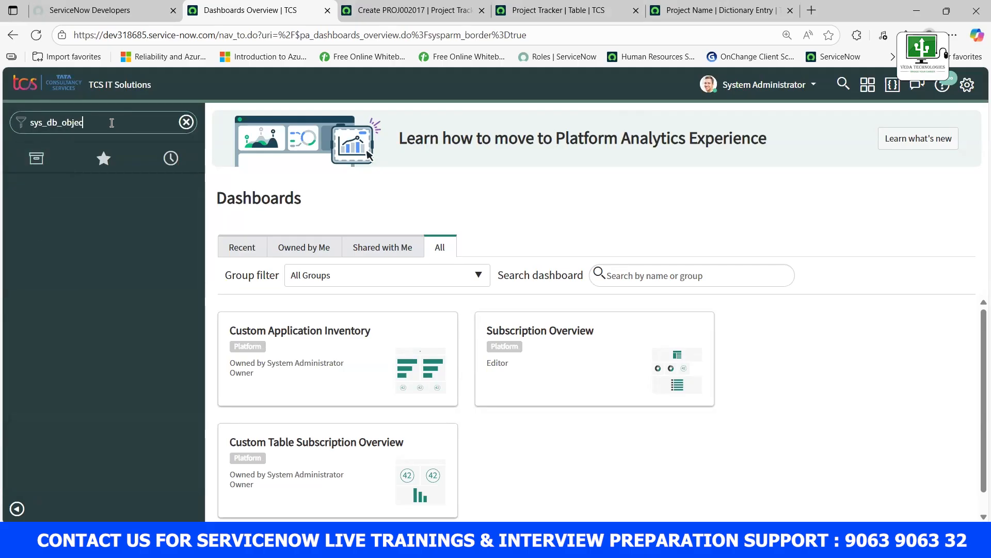
type("t.LIST")
key("Return")
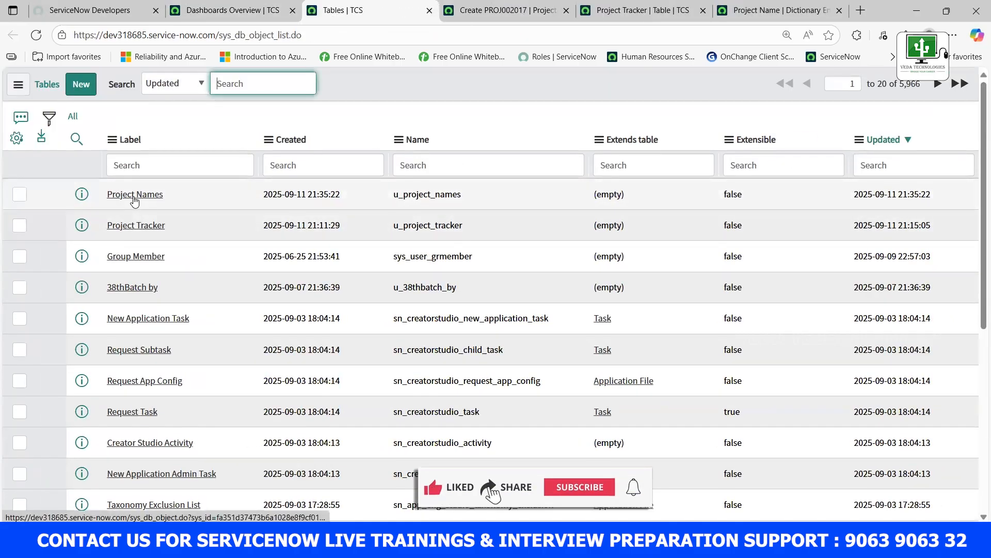
left_click(135, 199)
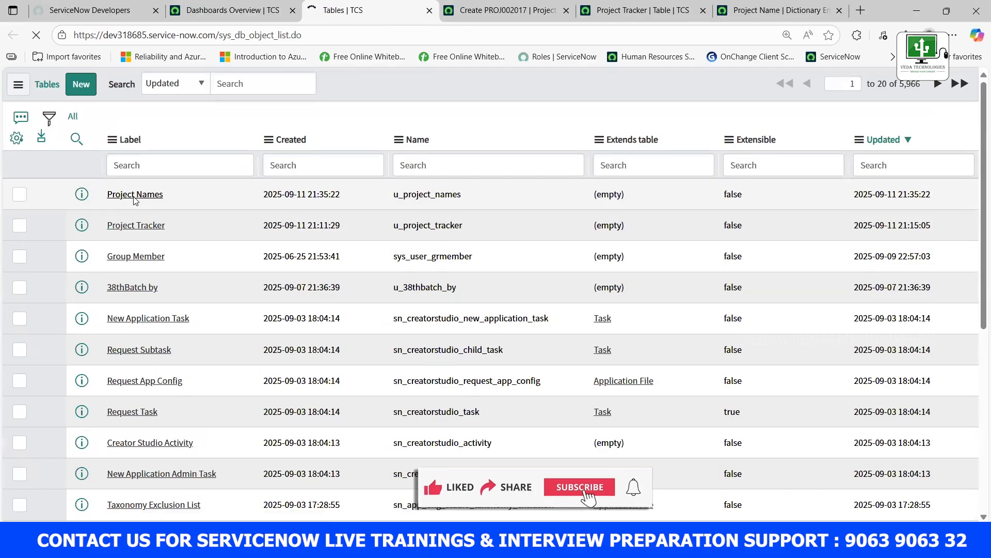
scroll(159, 368, "down", 3)
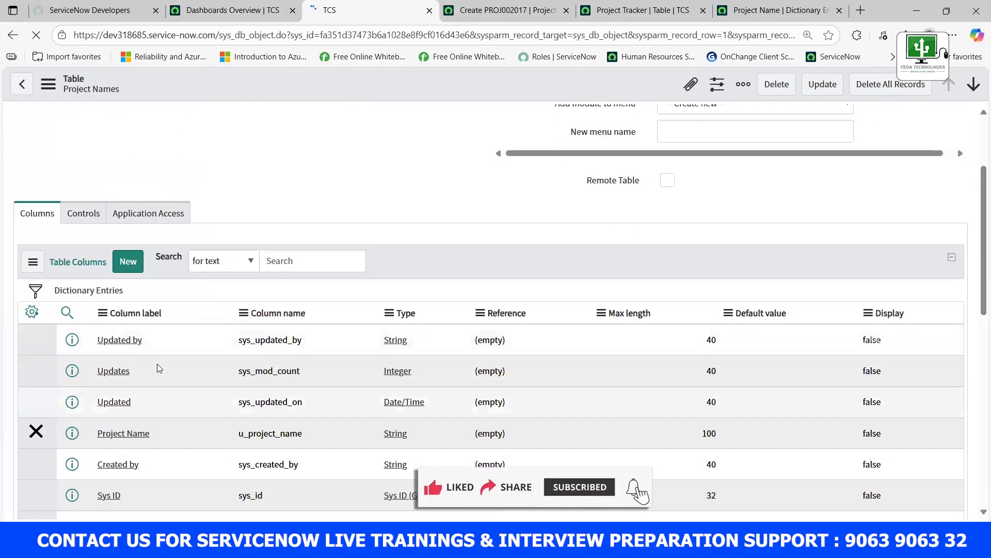
scroll(170, 421, "down", 2)
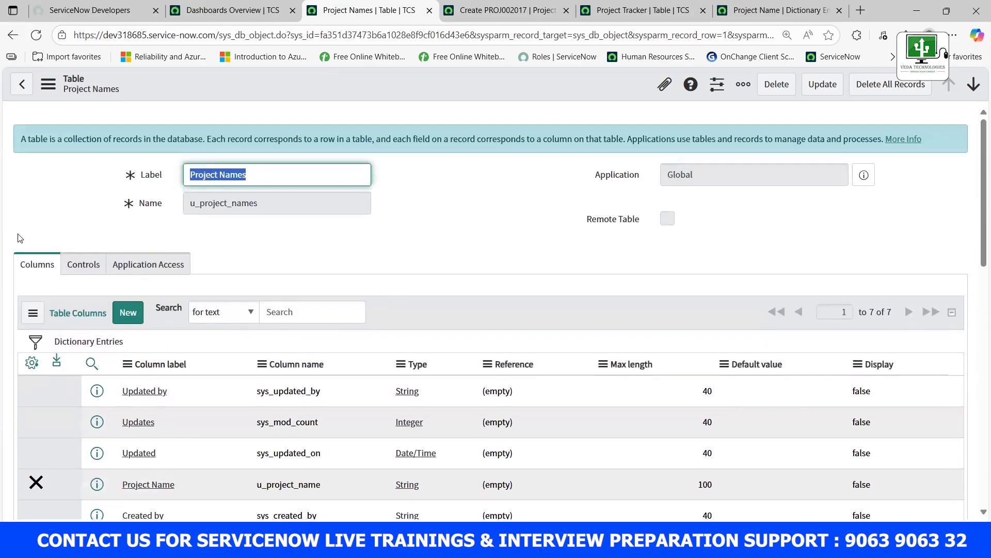
mouse_move(143, 180)
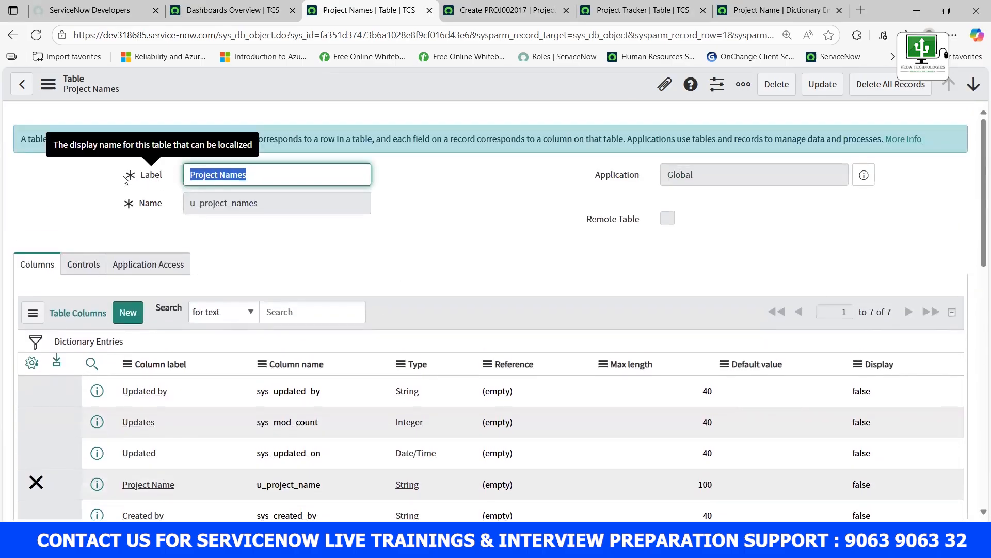
scroll(143, 180, "down", 6)
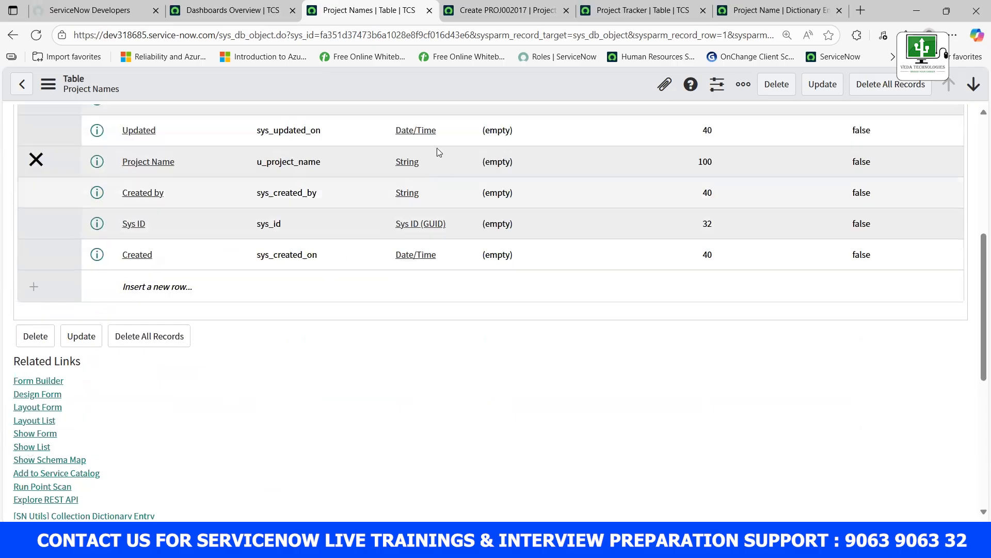
Check the tracker field's dictionary entry and recheck the Project Name lookup list on the new Project Tracker record.
left_click(753, 4)
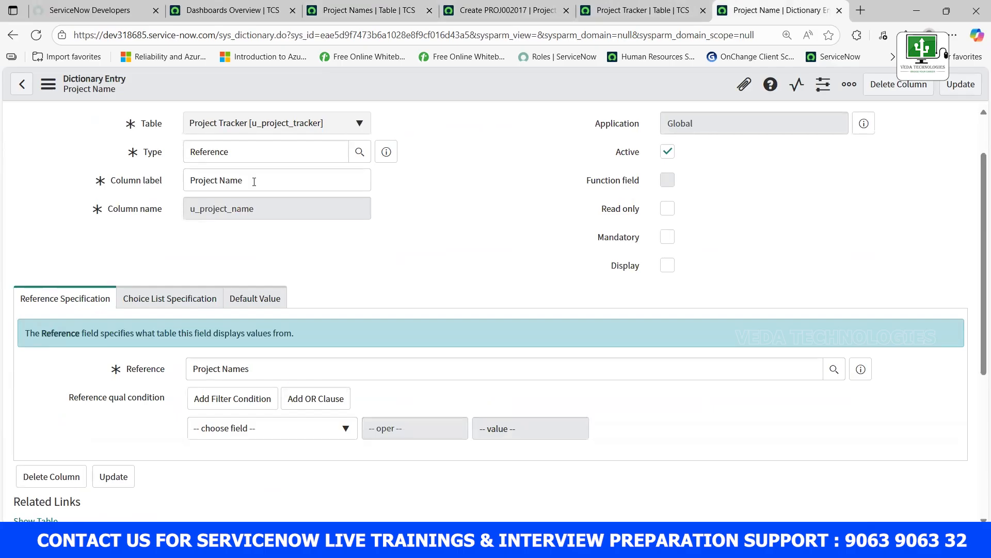
left_click(359, 5)
left_click(482, 11)
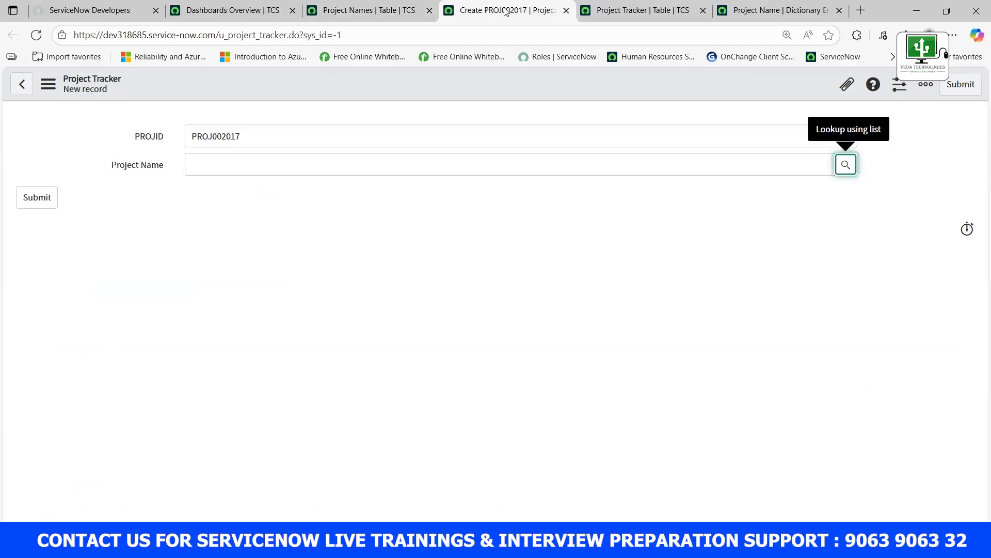
left_click(838, 165)
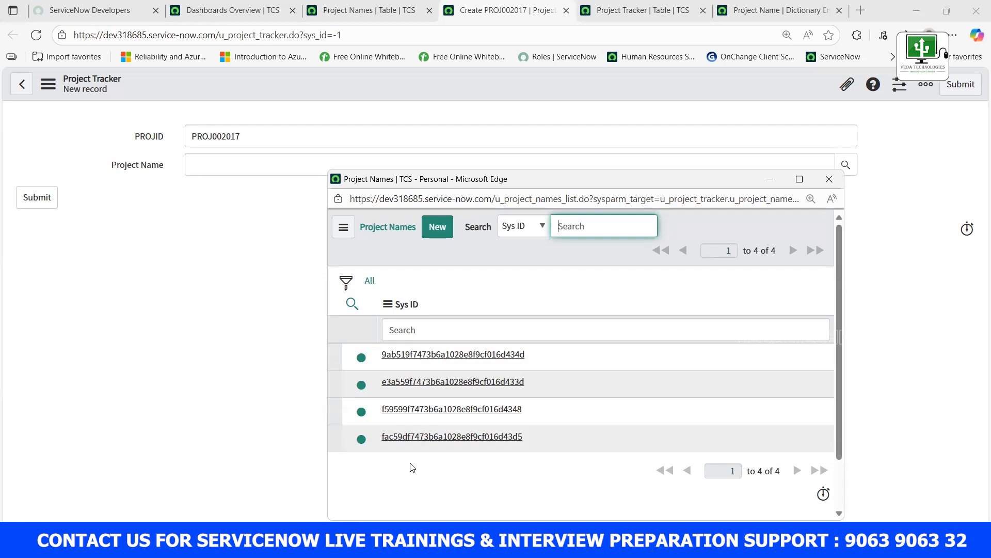
left_click(830, 179)
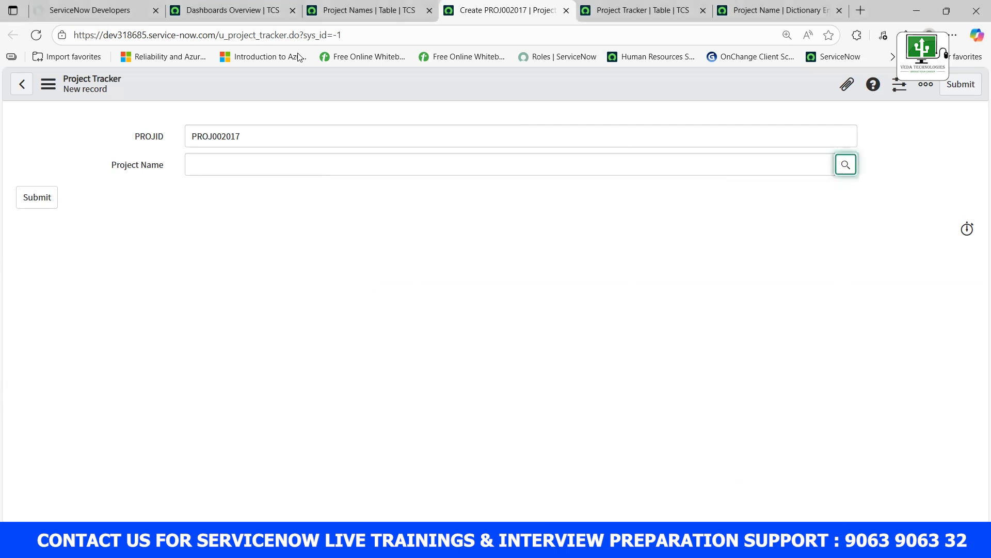
Enable Display on the Project Name column of the Project Names table and save its dictionary entry.
left_click(221, 5)
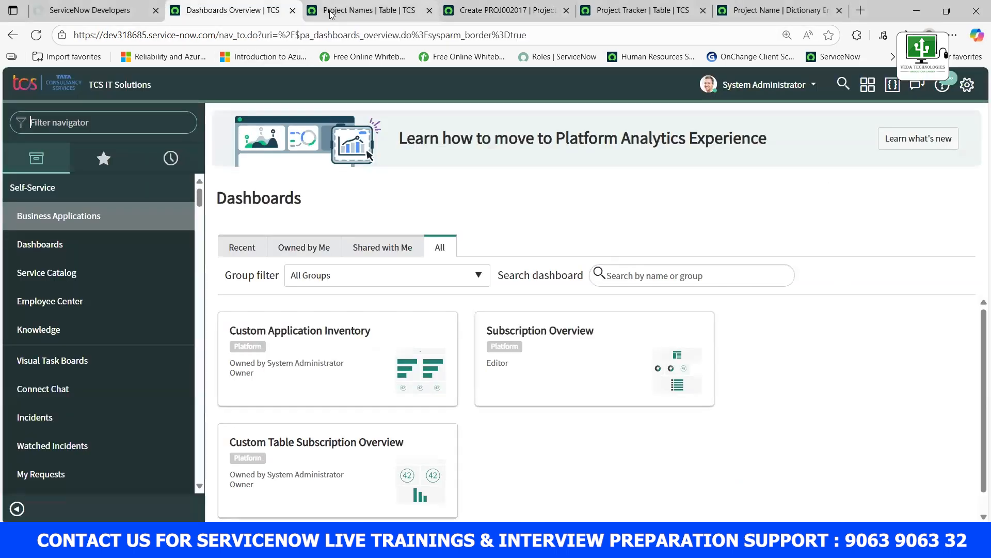
left_click(362, 10)
scroll(174, 262, "up", 1)
scroll(174, 263, "up", 2)
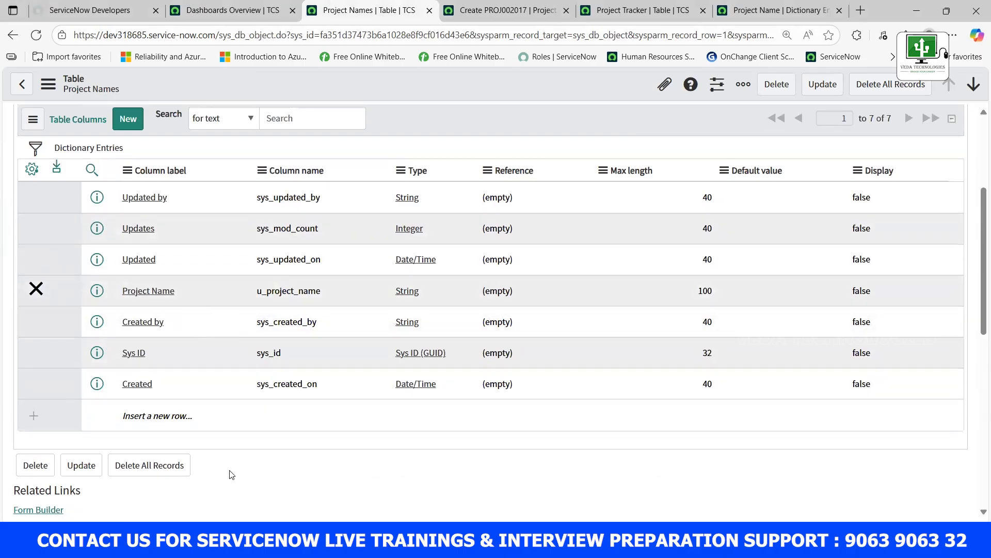
left_click(161, 296)
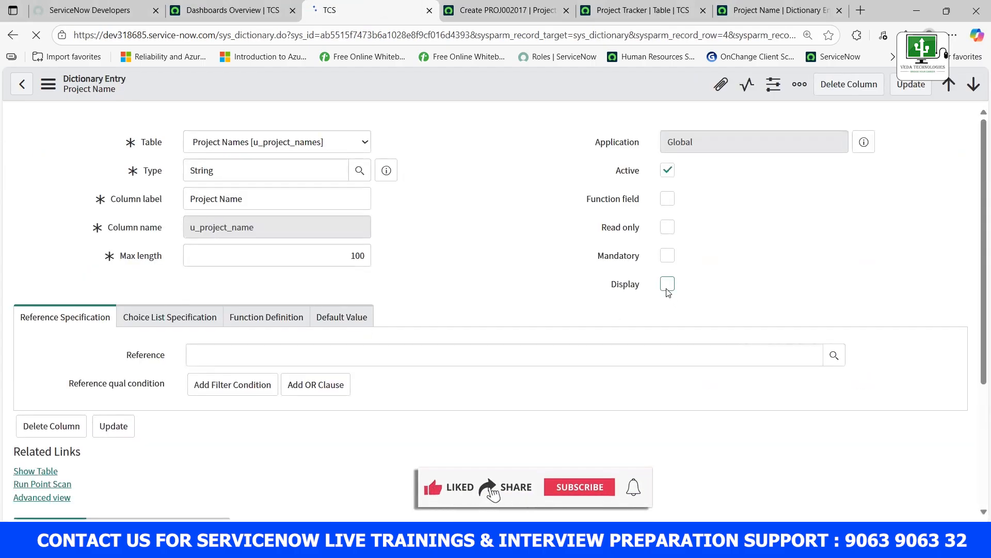
left_click(665, 332)
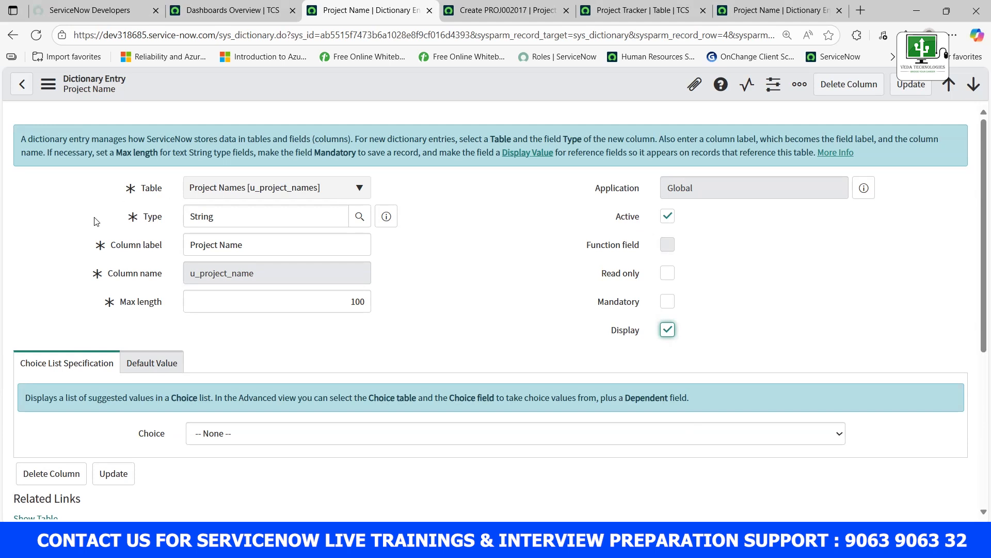
scroll(88, 307, "down", 3)
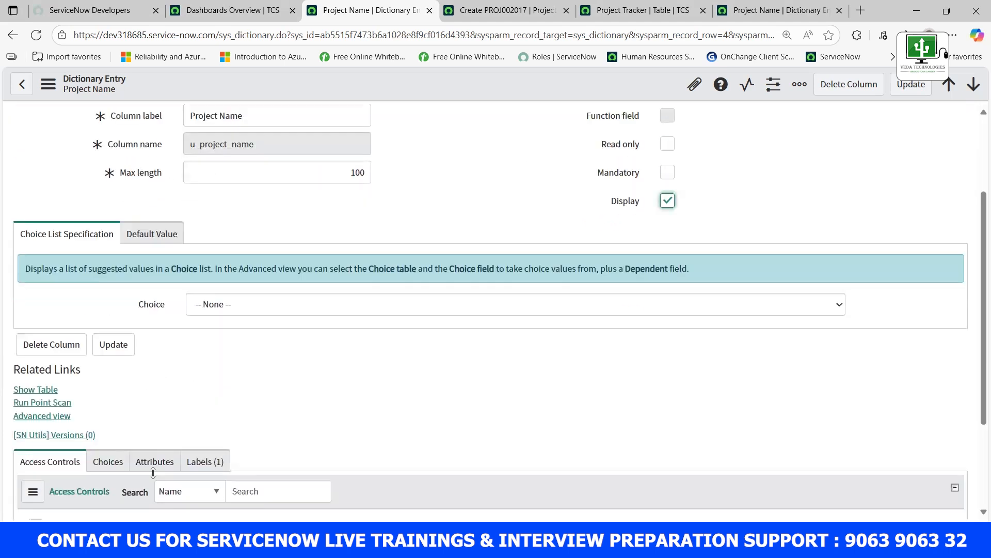
scroll(47, 230, "up", 3)
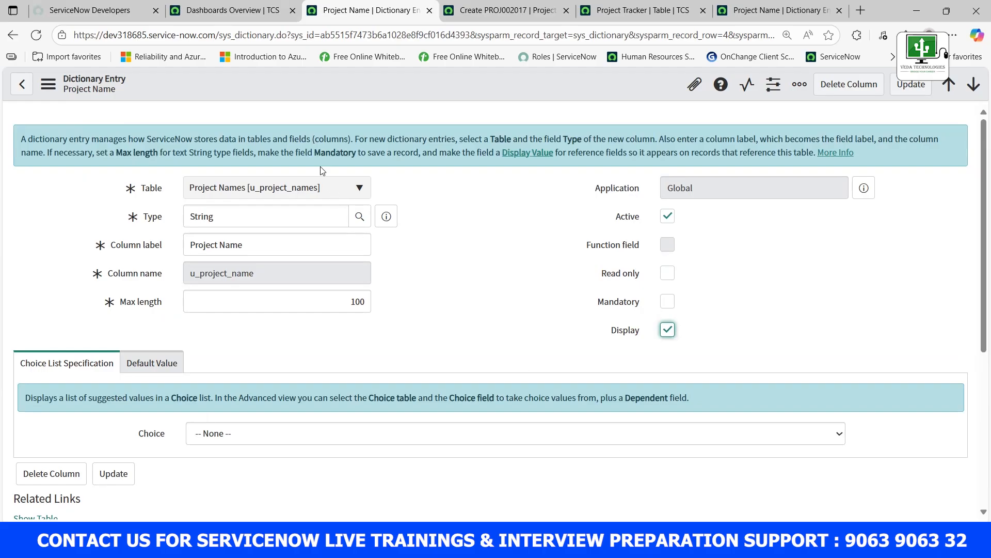
right_click(275, 86)
left_click(277, 89)
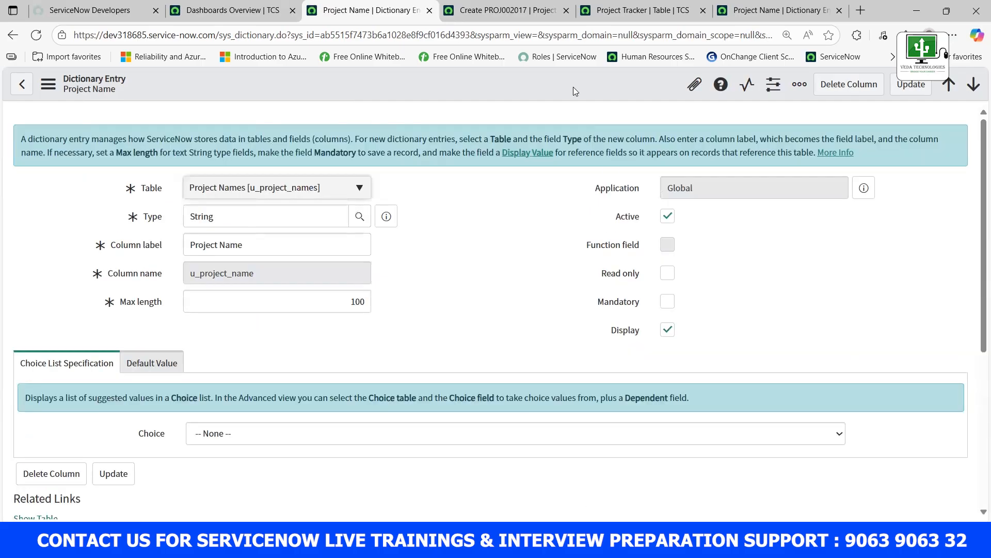
Reload the new Project Tracker record form and select the TCS record for Project Name from the lookup list.
left_click(493, 10)
left_click(36, 35)
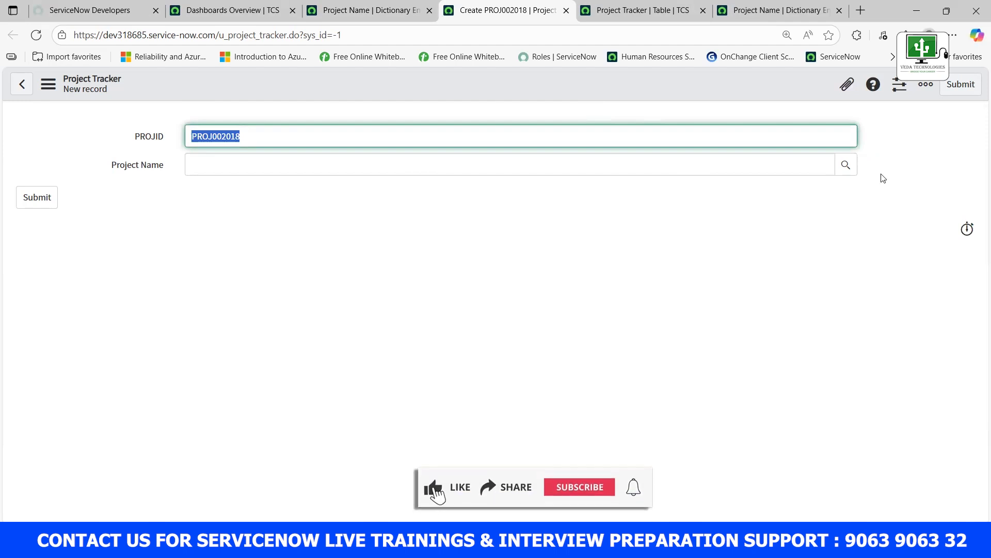
left_click(845, 165)
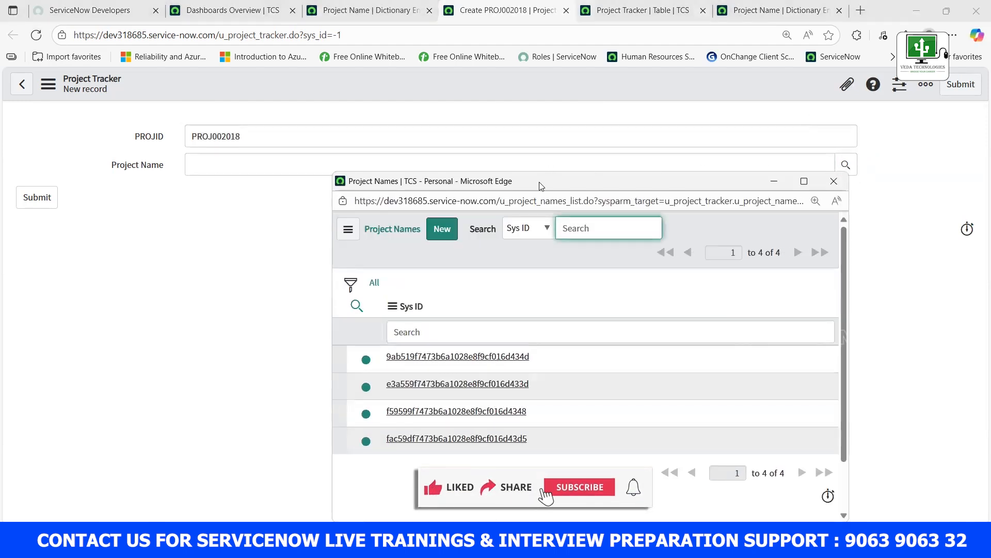
left_click_drag(537, 188, 314, 72)
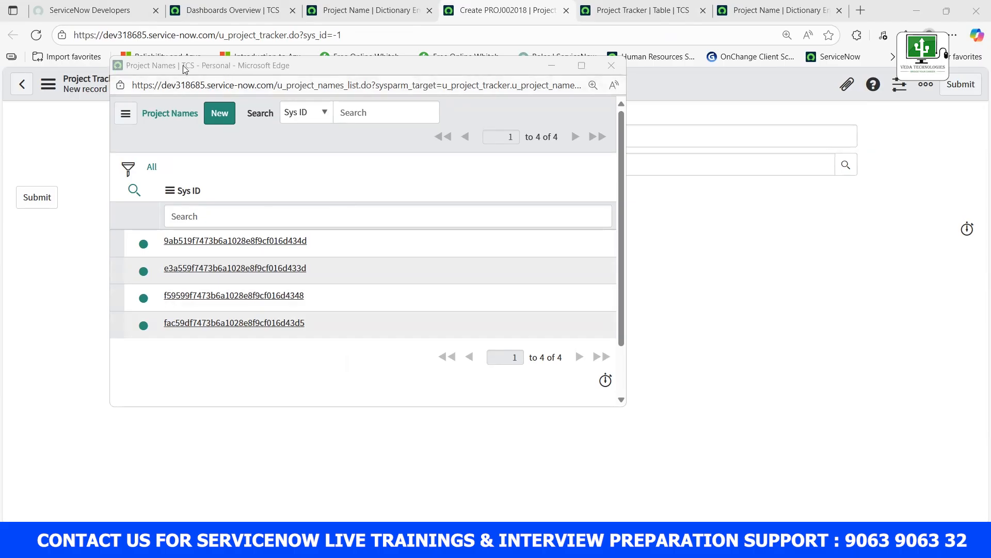
left_click(224, 268)
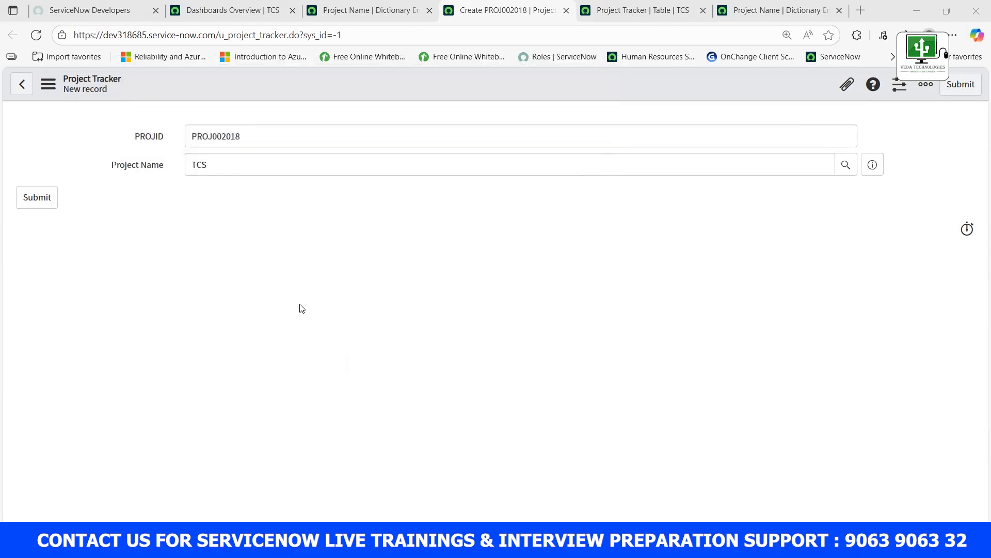
left_click_drag(208, 165, 191, 165)
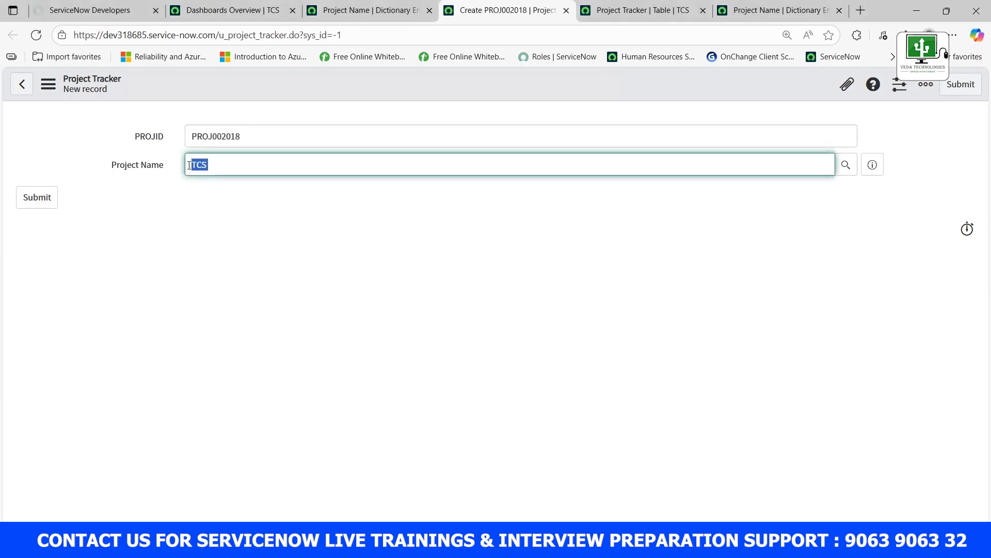
Reopen the Project Name lookup list on the new Project Tracker record and choose the CTS record.
left_click(407, 253)
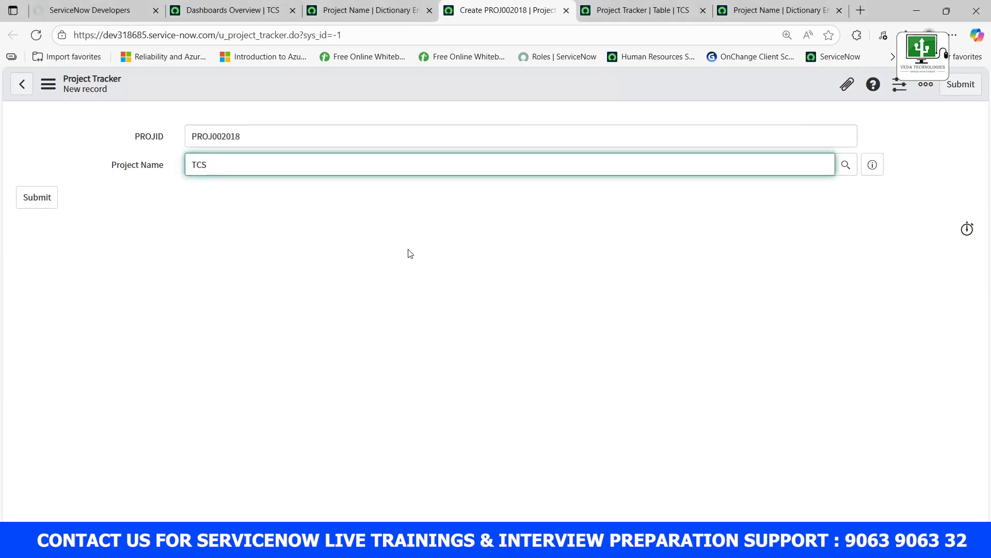
left_click(842, 164)
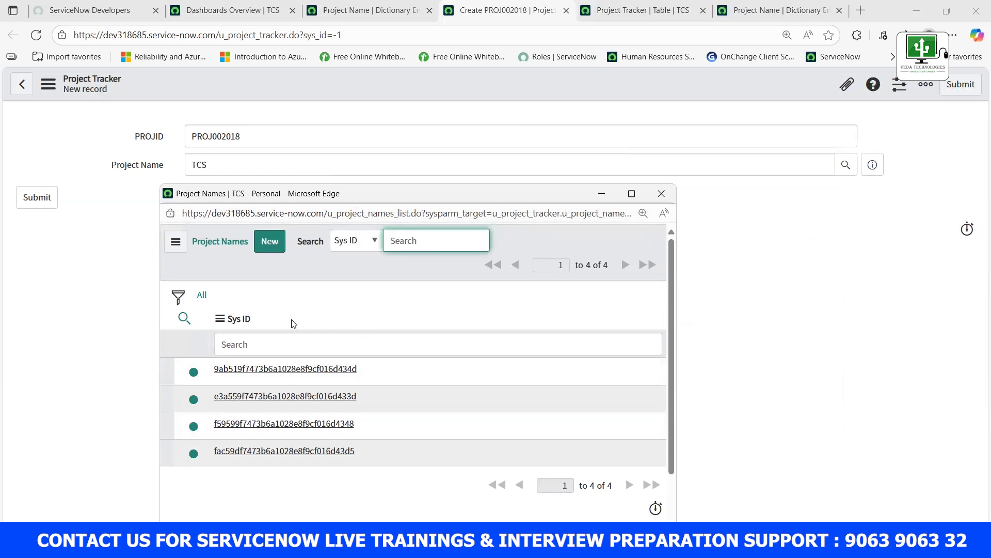
left_click(374, 243)
left_click(374, 243)
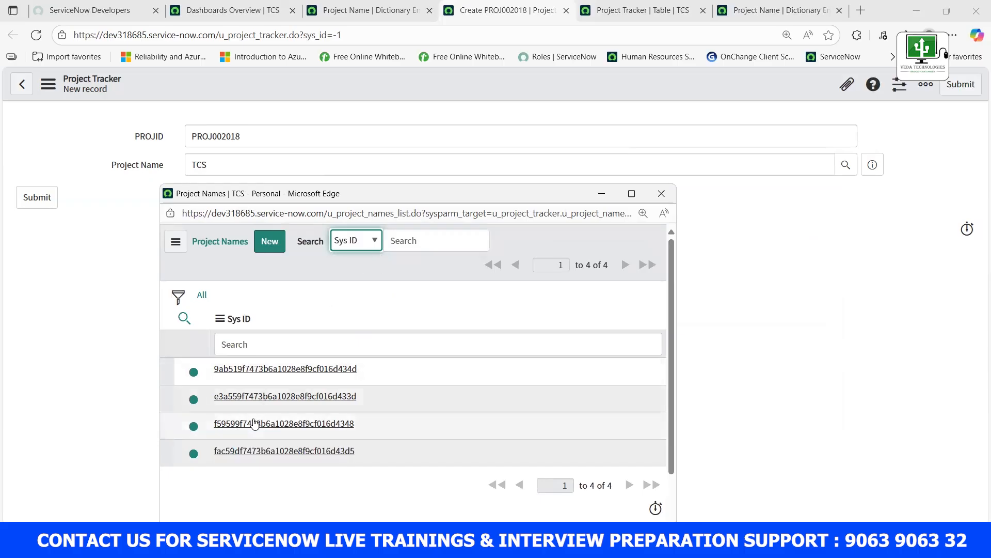
left_click(253, 451)
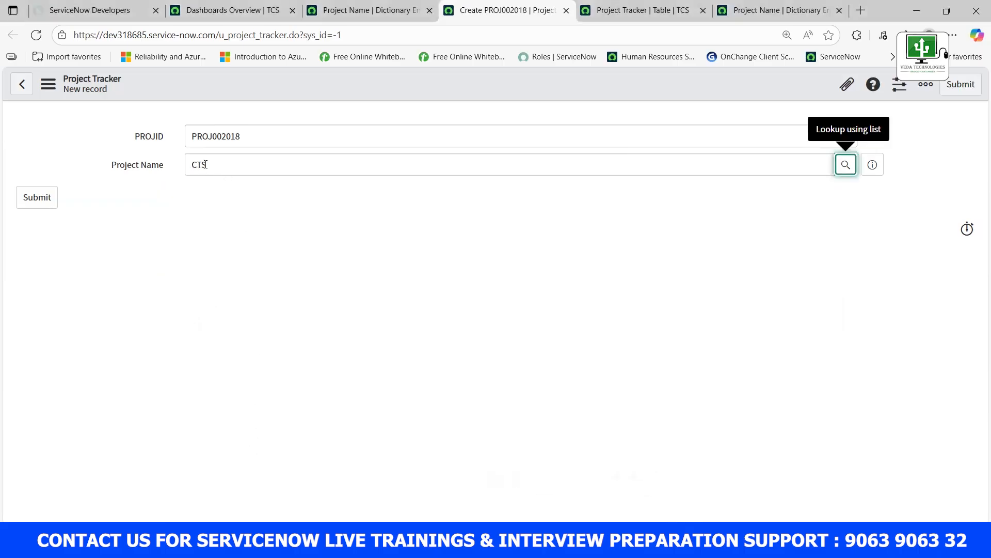
Test the Project Name lookup by picking the TCS, infosys and CTS records in turn.
double_click(222, 165)
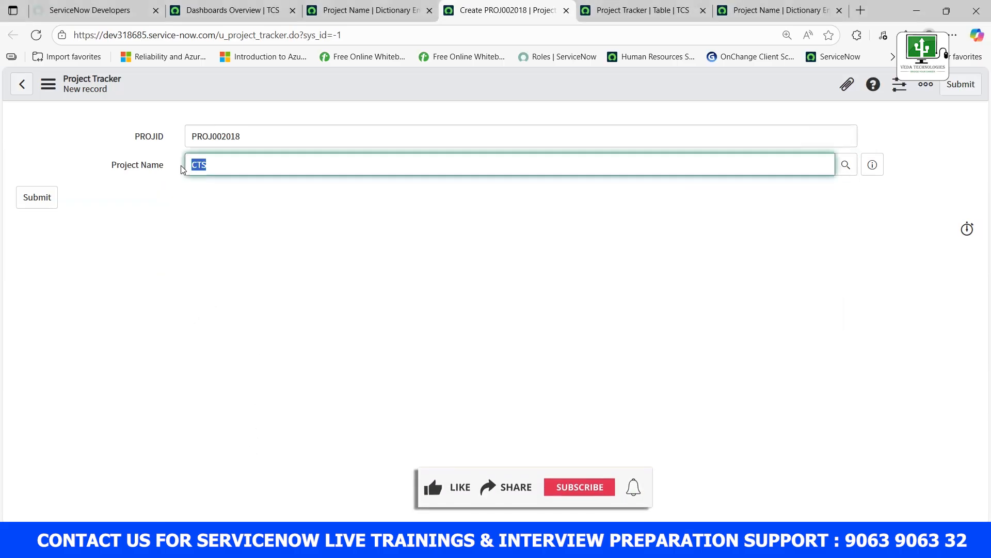
left_click(833, 201)
left_click(837, 174)
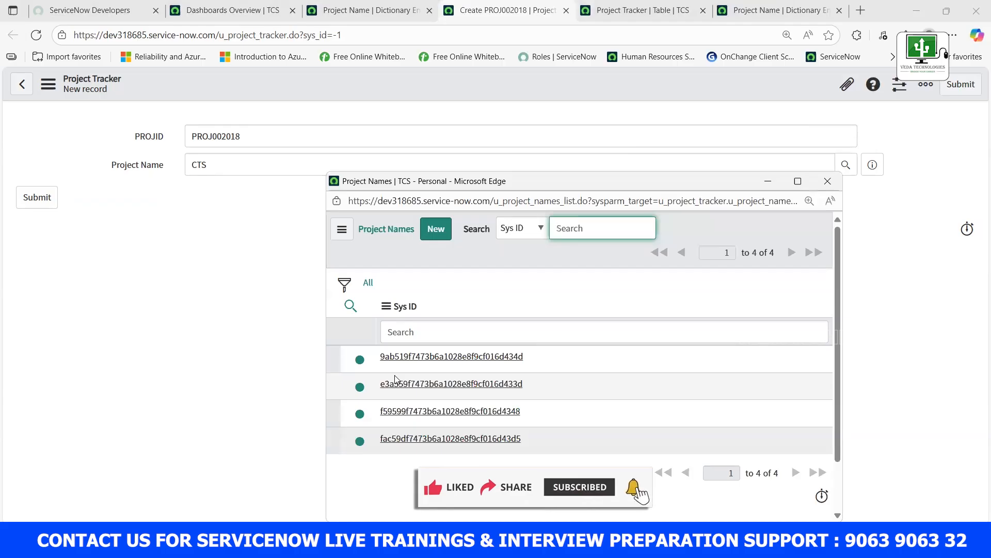
left_click(413, 384)
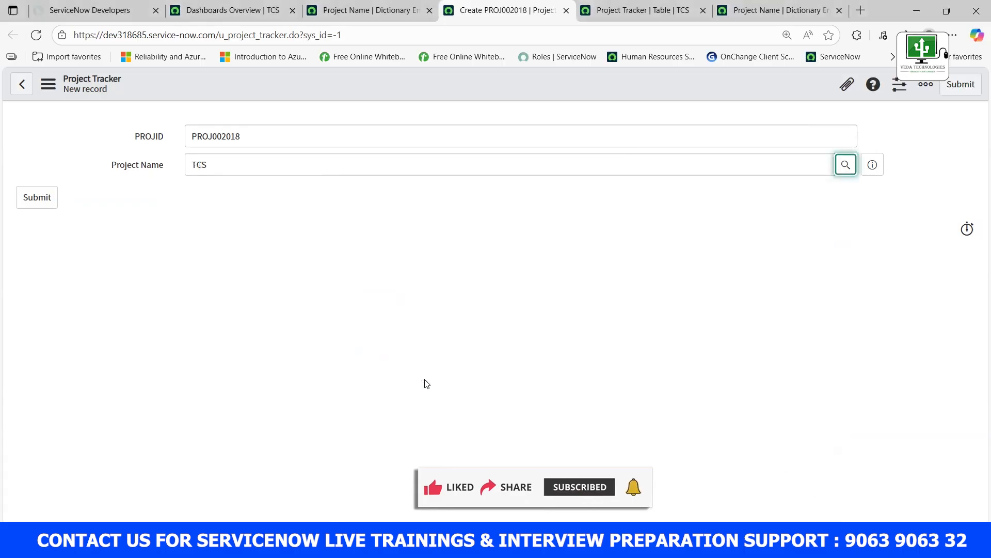
left_click(845, 164)
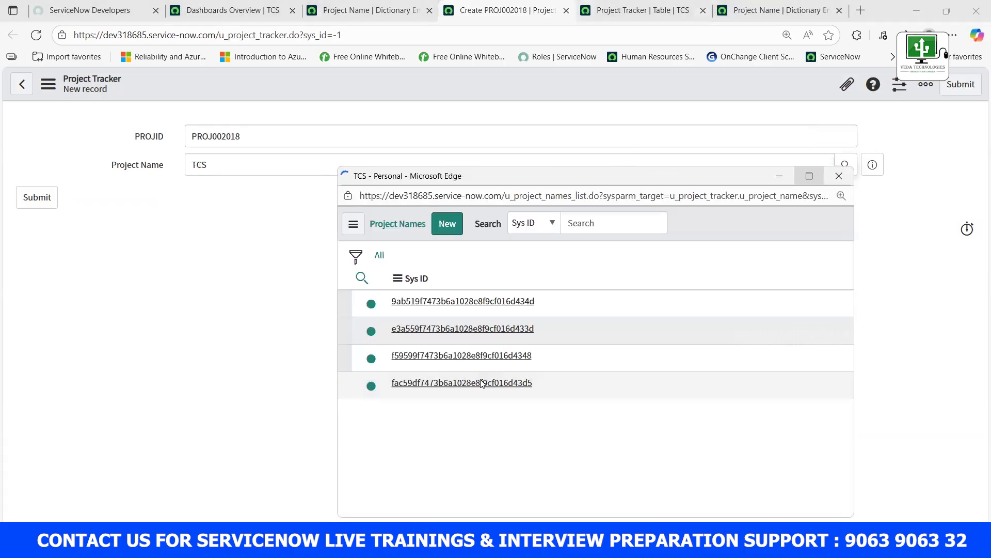
left_click(441, 352)
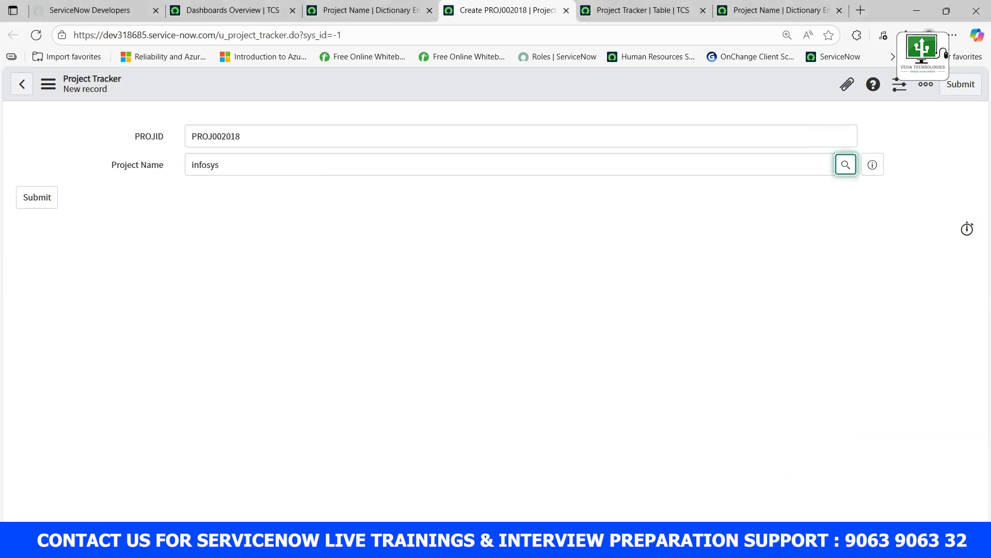
left_click(845, 166)
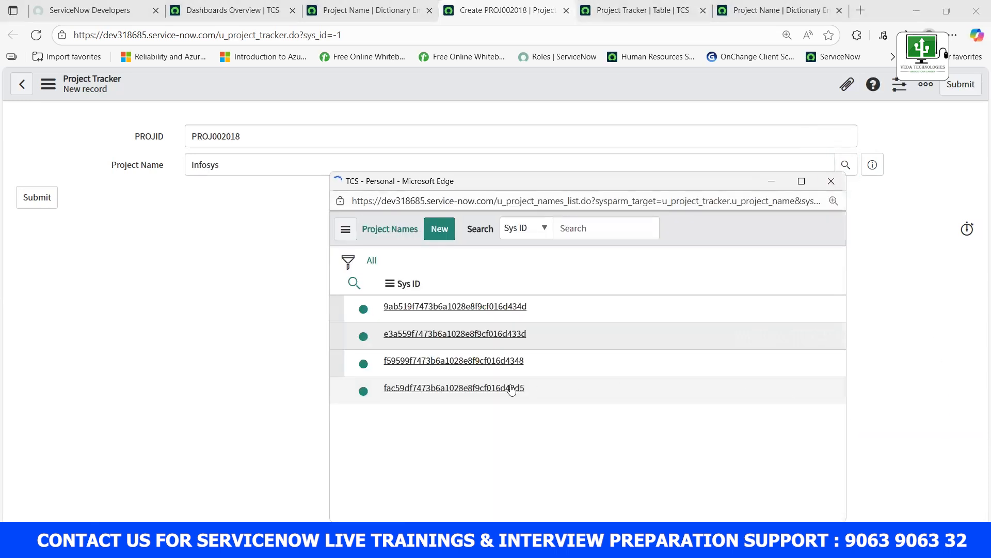
left_click(442, 440)
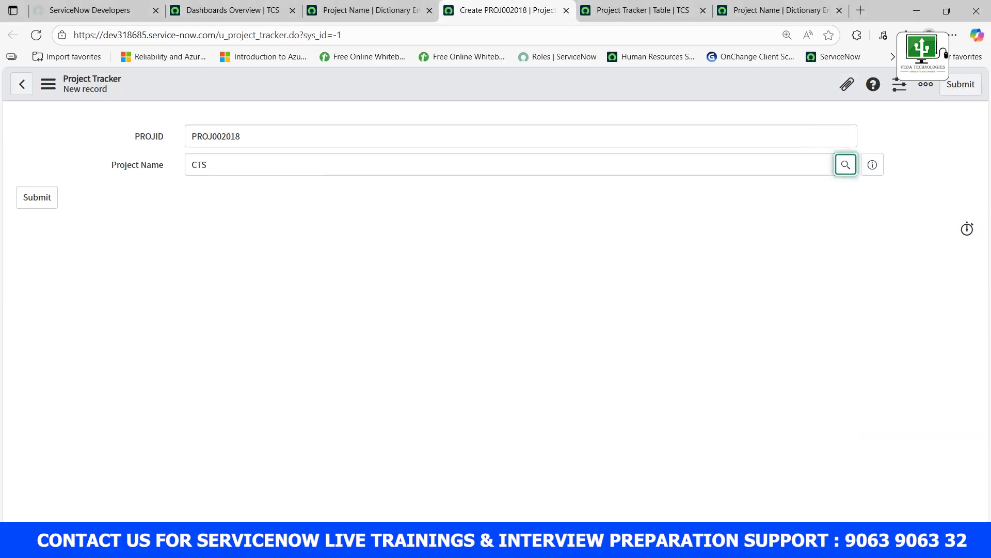
left_click_drag(208, 164, 182, 165)
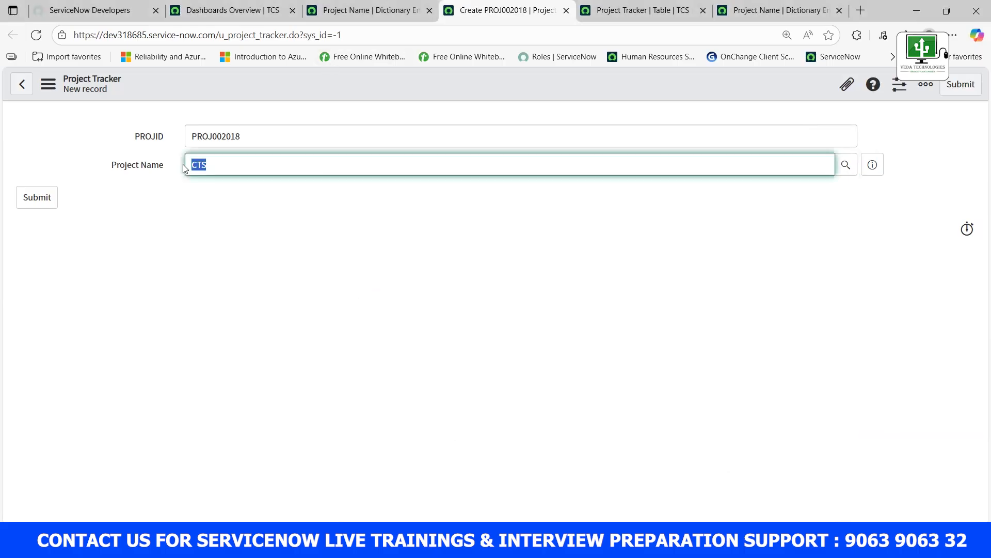
left_click(259, 295)
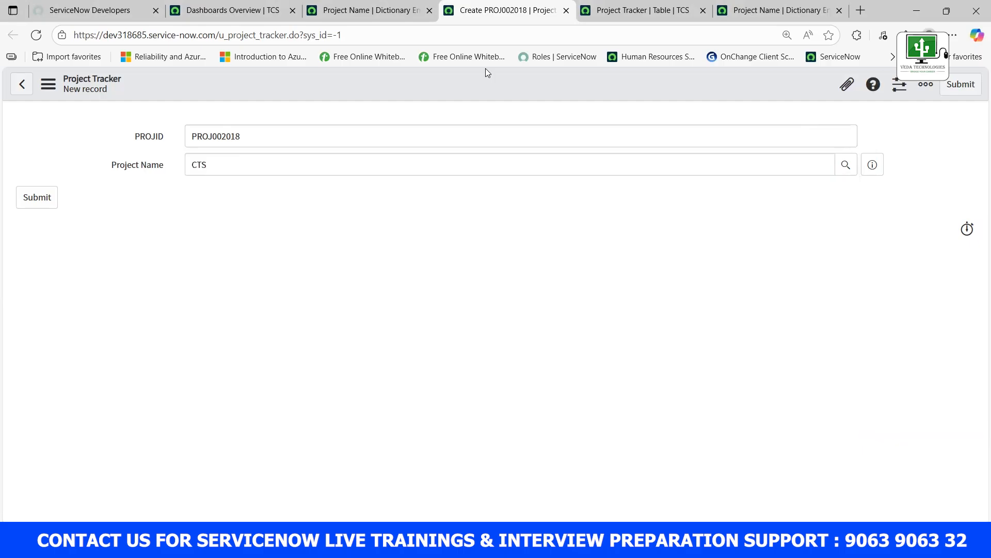
double_click(207, 164)
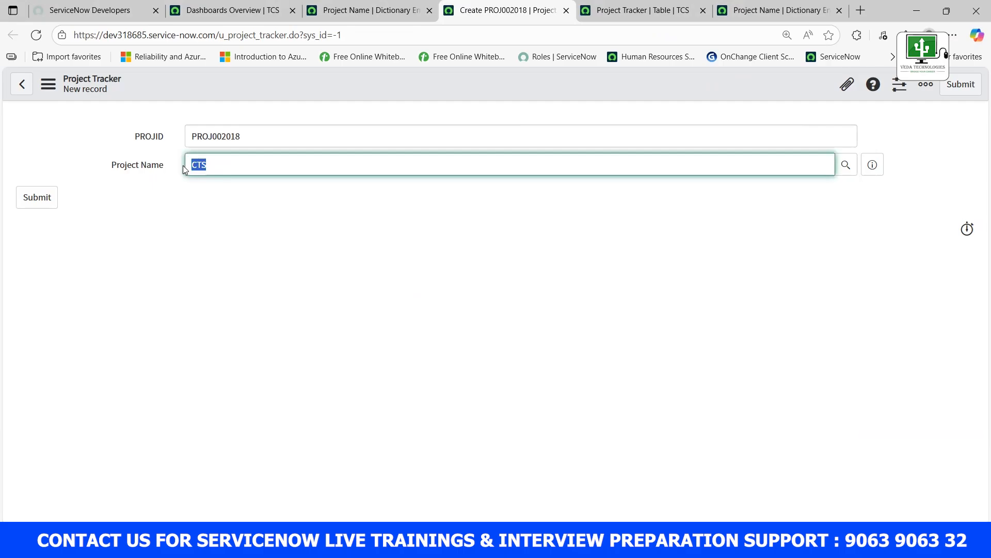
left_click(229, 231)
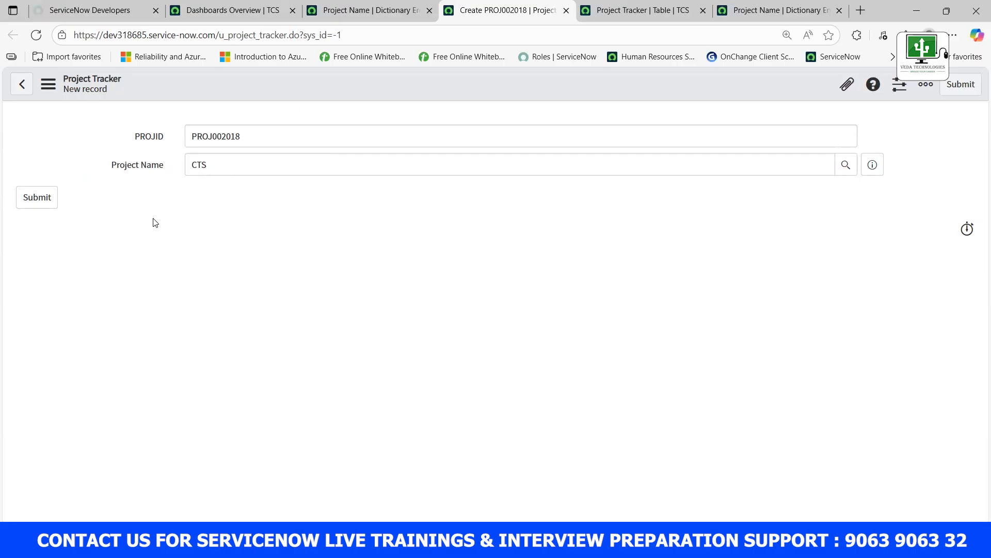
left_click_drag(217, 168, 191, 164)
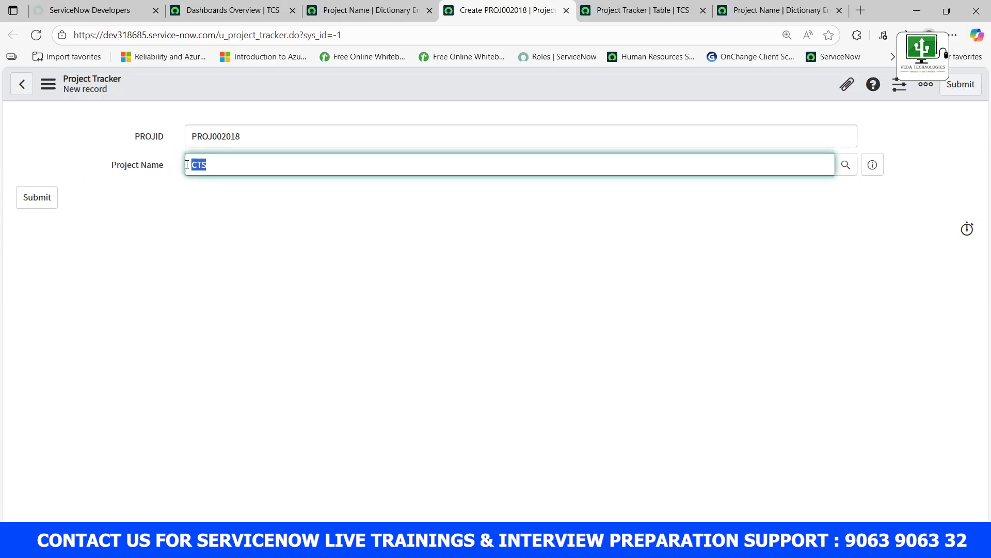
left_click(276, 247)
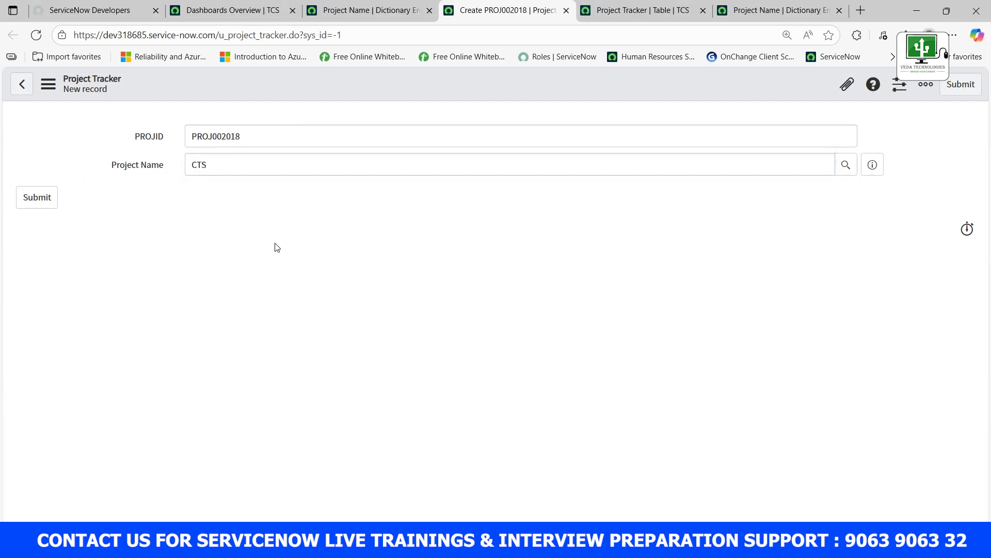
Inspect the Project Names lookup list and its list options, then close it without choosing a record.
left_click(846, 165)
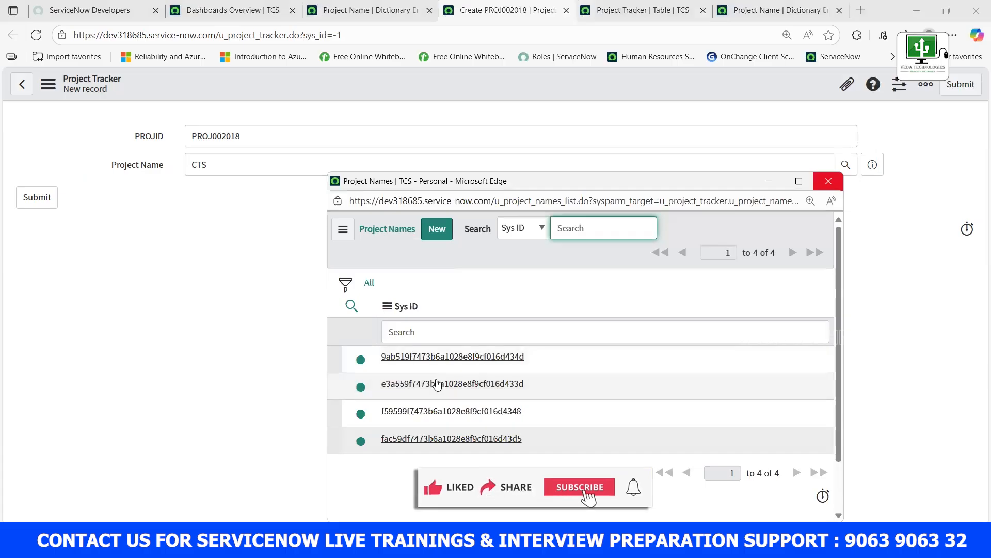
left_click(343, 233)
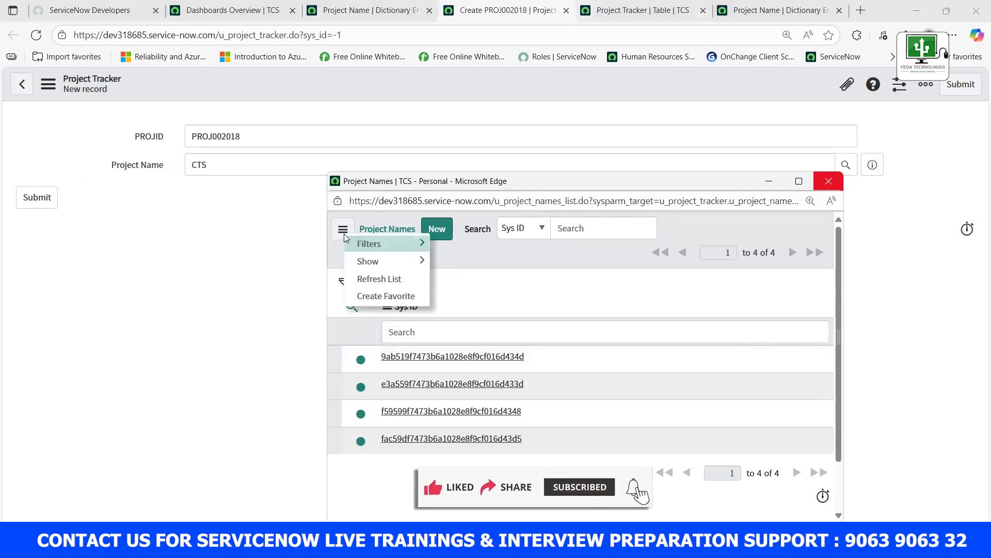
left_click(344, 233)
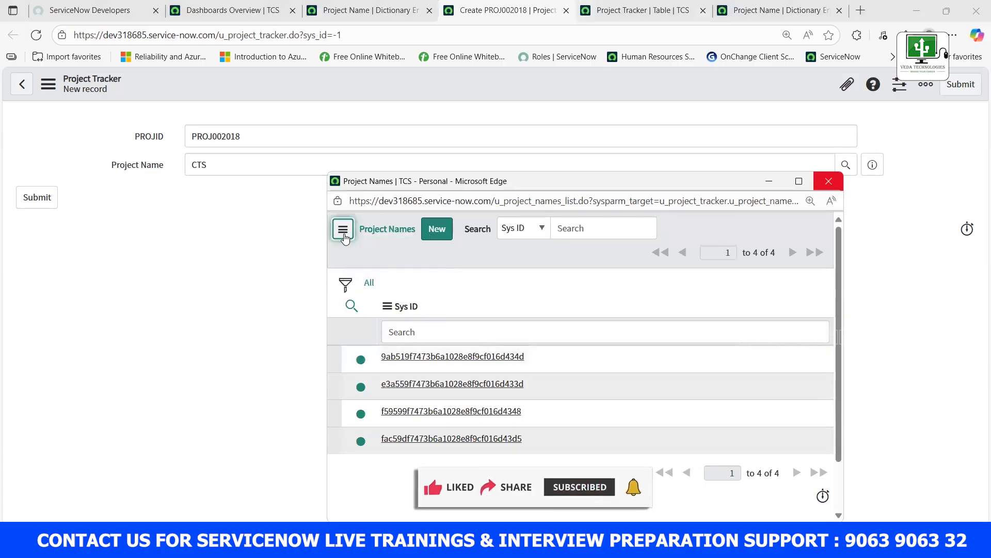
left_click(829, 181)
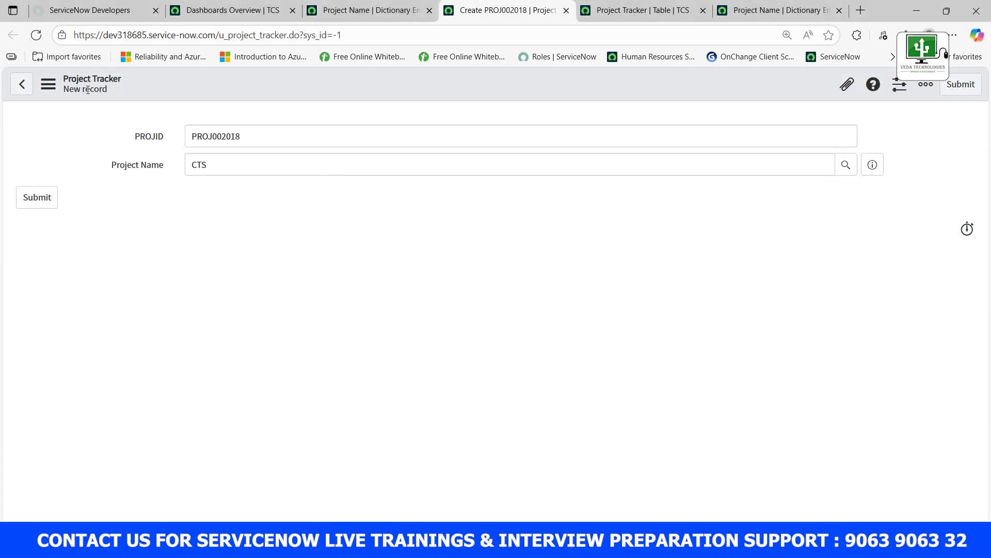
Reload the new Project Tracker record form and set Project Name to the TCS record through the lookup list.
left_click(36, 34)
left_click(550, 105)
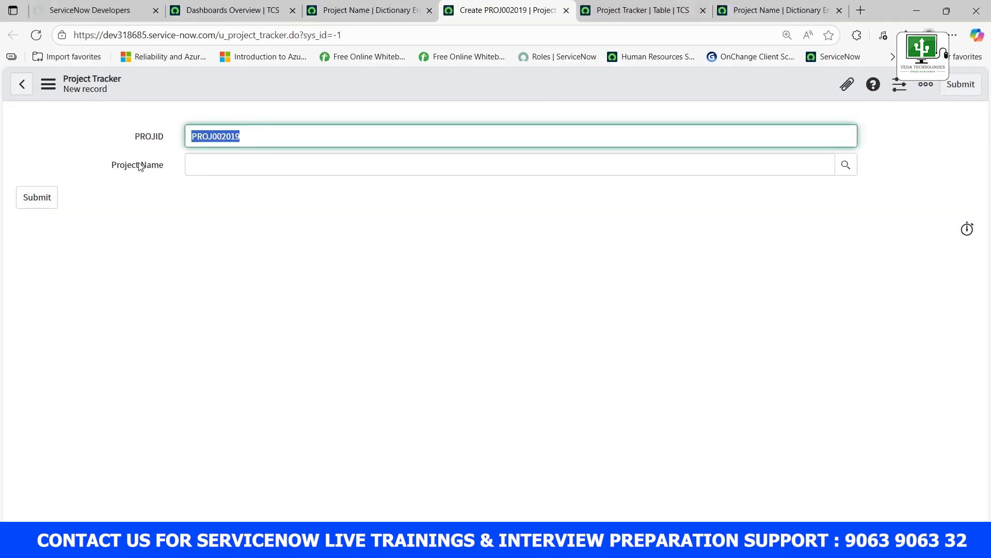
left_click(95, 124)
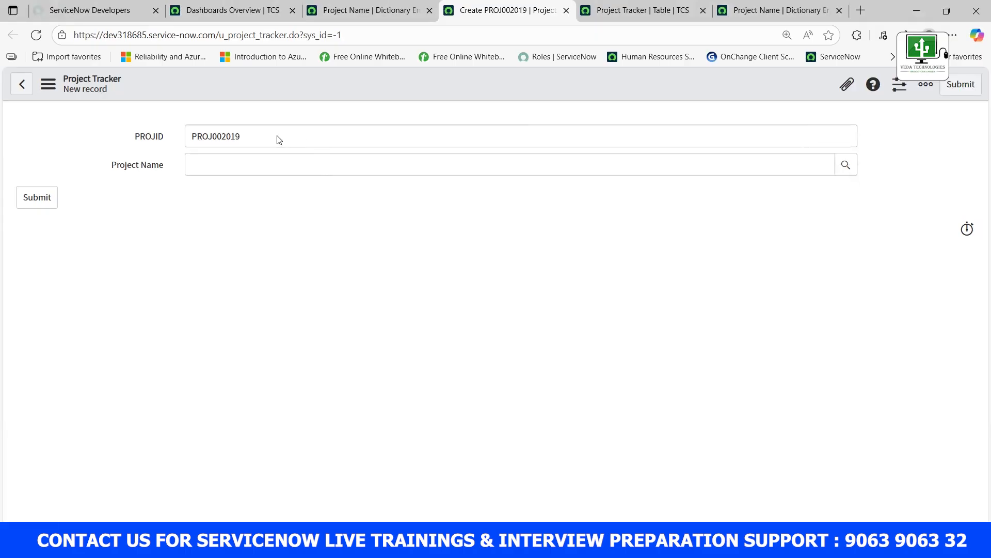
left_click(849, 169)
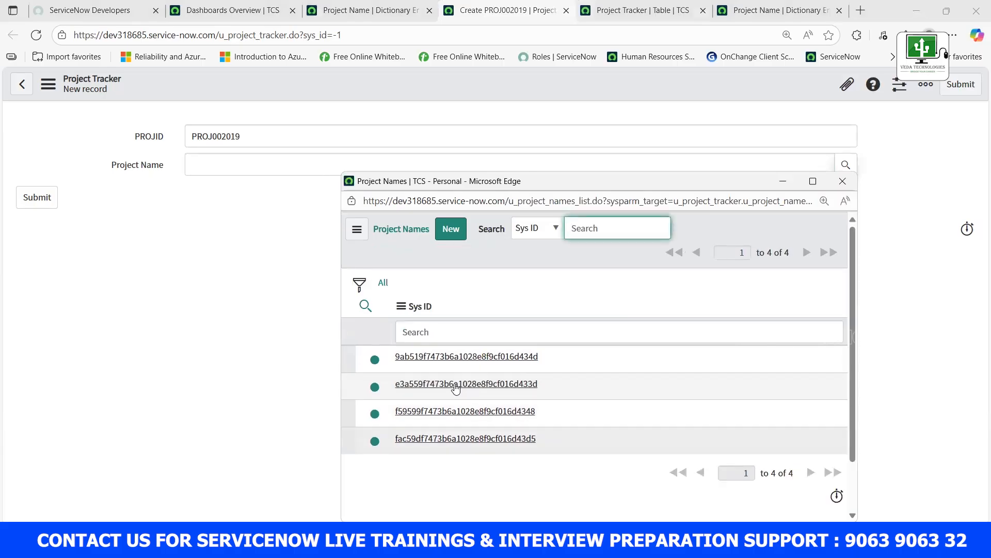
left_click(456, 385)
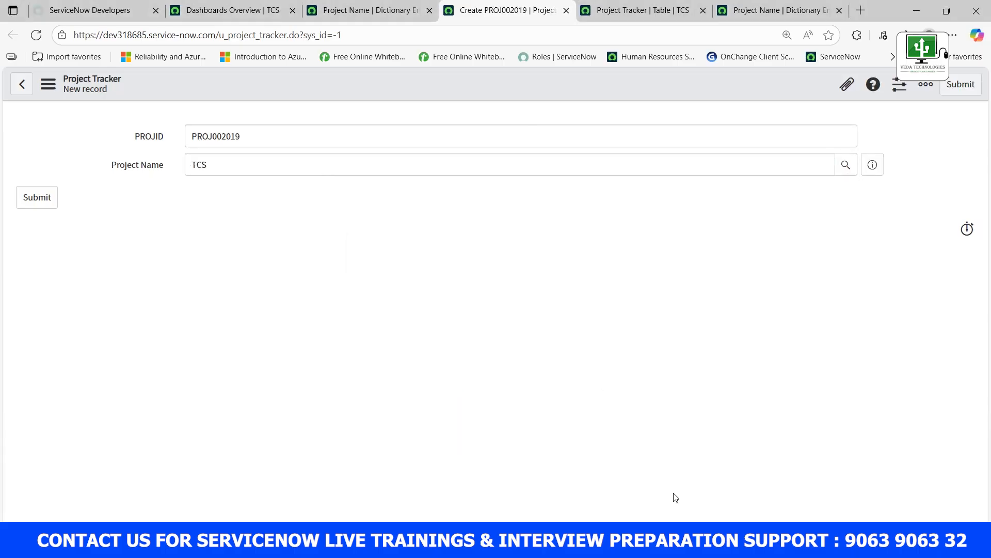
left_click(626, 542)
Close the browser tabs holding the Project Names table's dictionary entry and the ServiceNow Developers page.
left_click(371, 10)
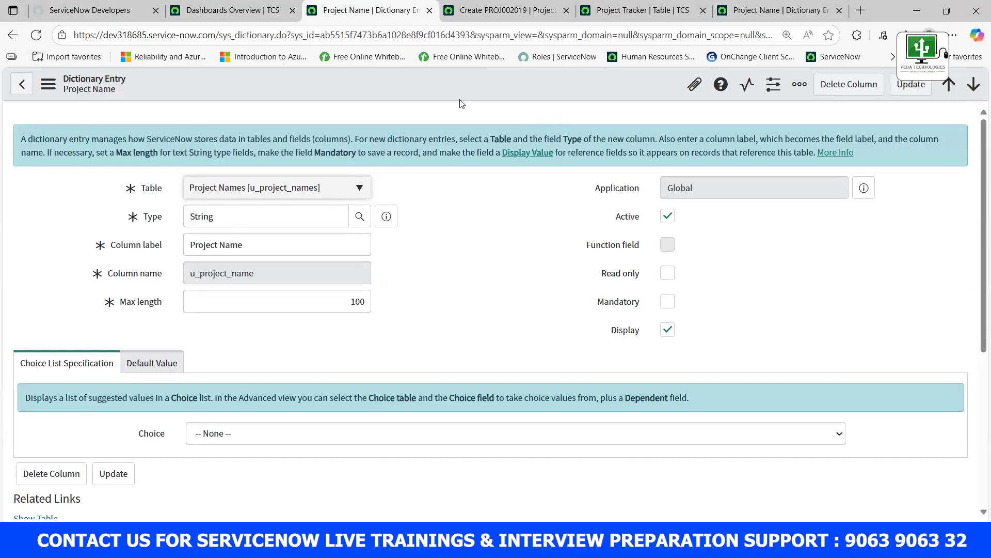
left_click(429, 10)
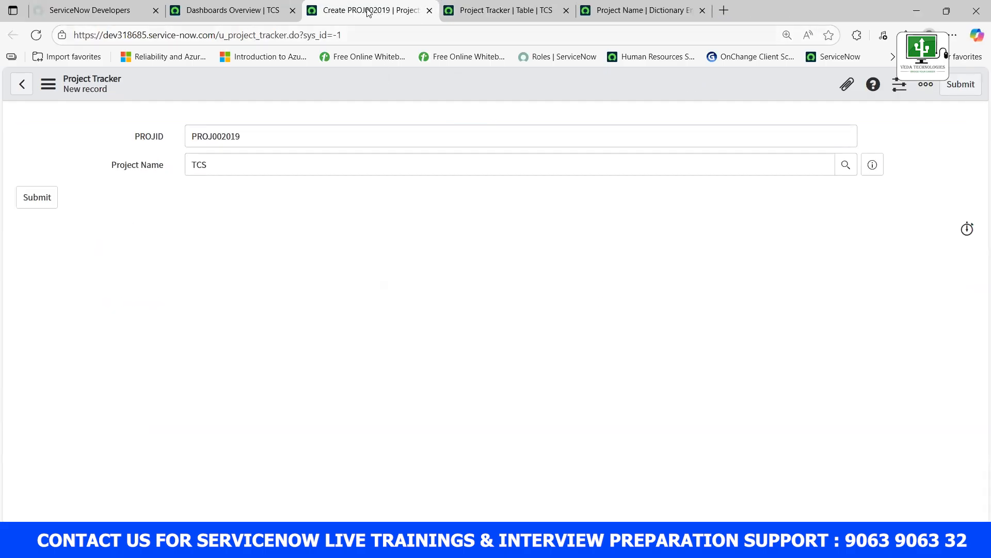
left_click(240, 10)
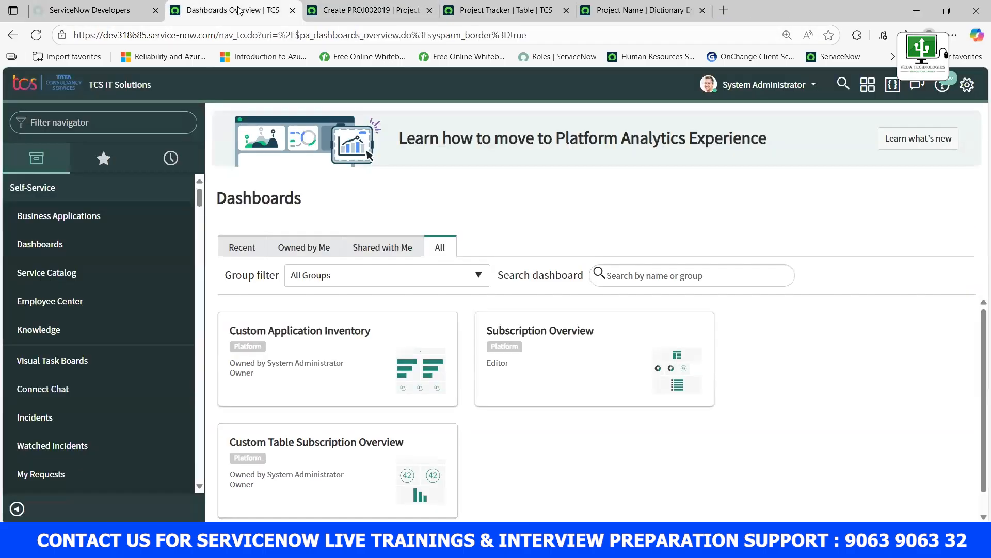
left_click(155, 10)
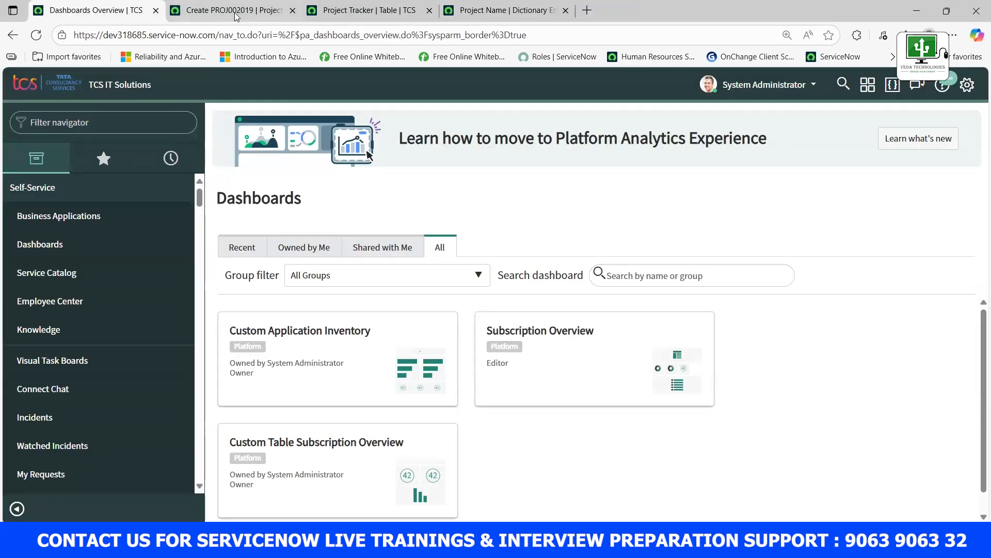
Reload the Project Tracker table definition and close the tab with its Project Name dictionary entry.
left_click(344, 10)
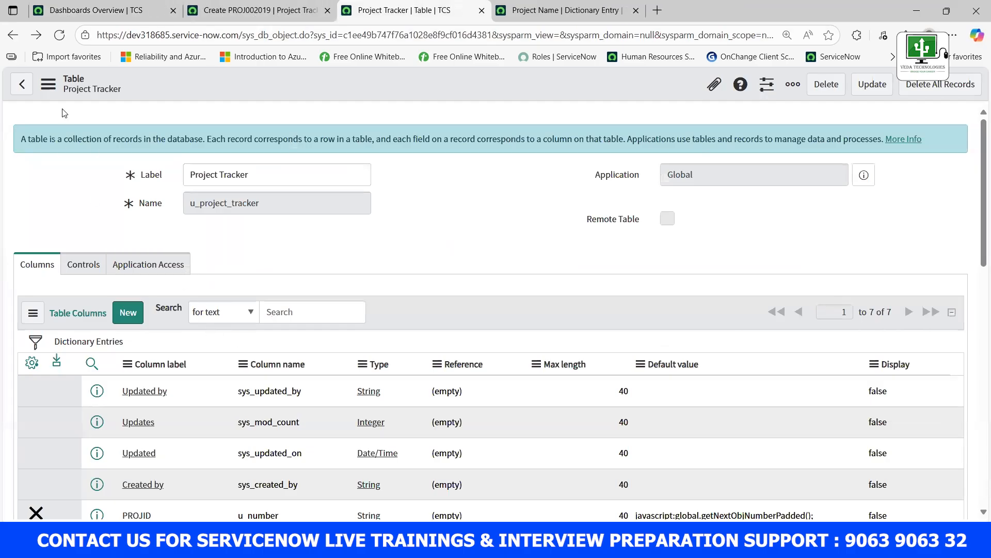
left_click(60, 34)
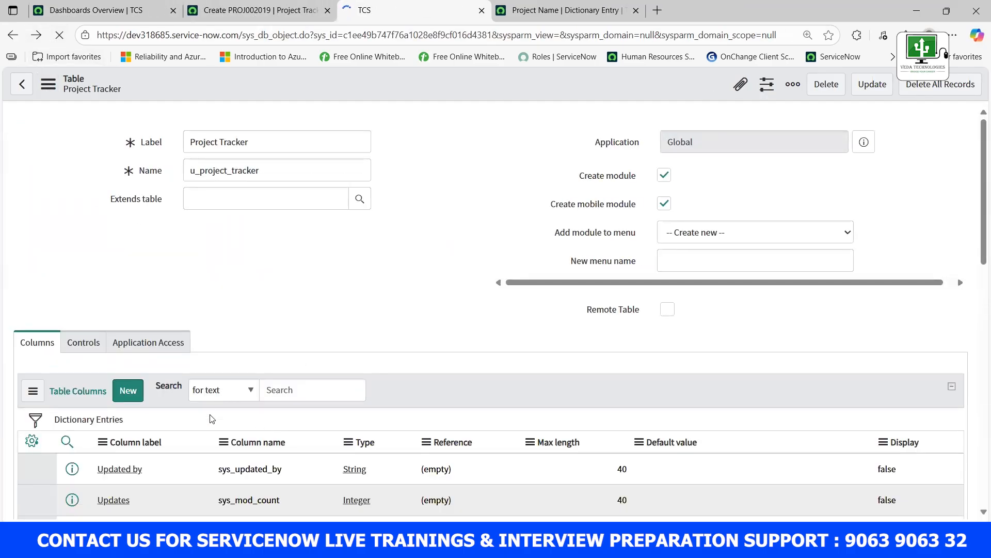
left_click(590, 4)
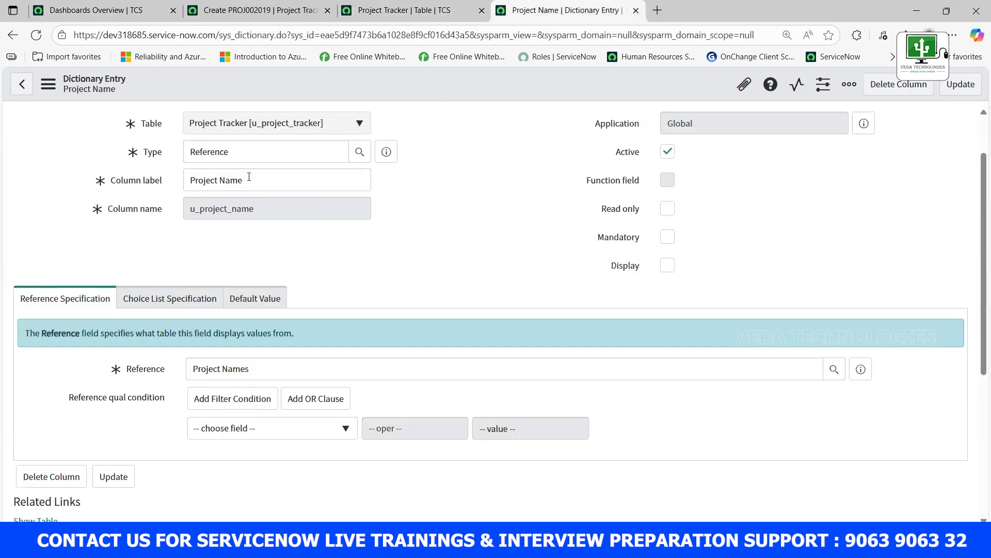
left_click(637, 10)
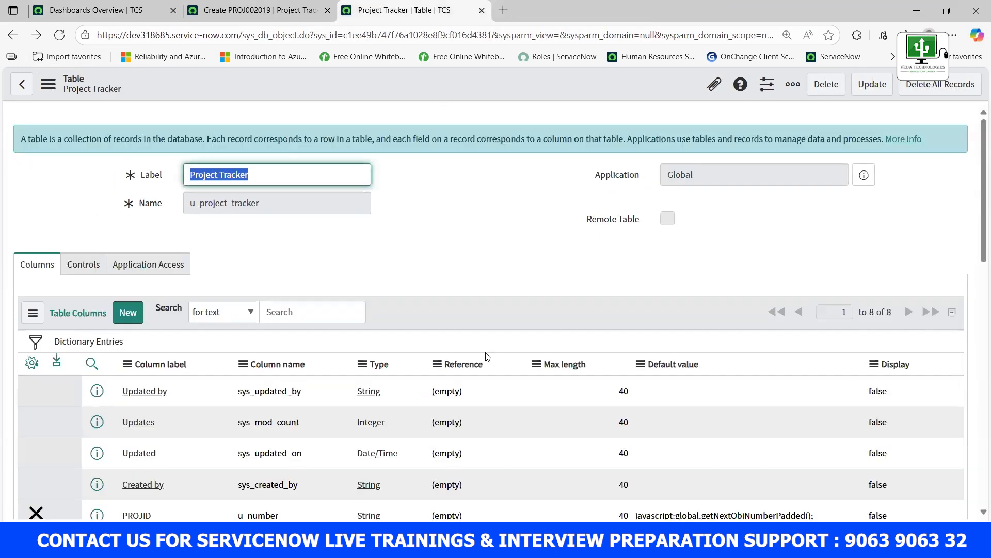
Duplicate the browser tab showing the Project Tracker table definition.
left_click(467, 196)
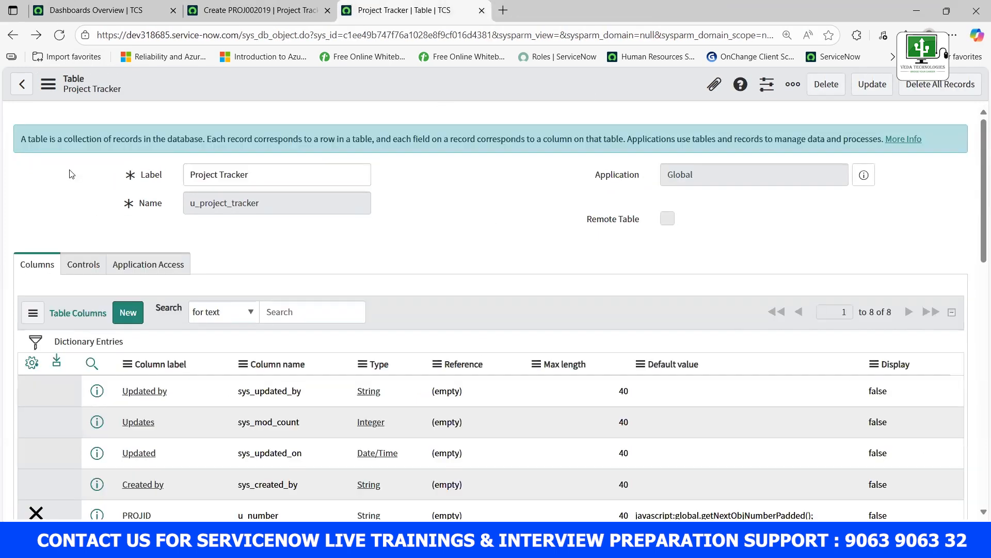
right_click(404, 17)
left_click(456, 93)
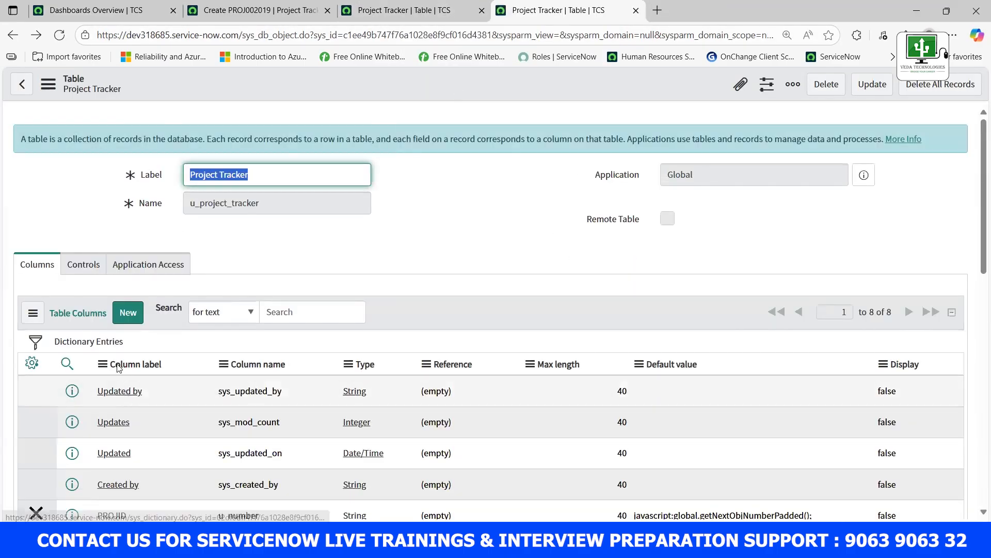
Start a new column for the Project Tracker table and consult the form sketch in Snipping Tool.
left_click(131, 316)
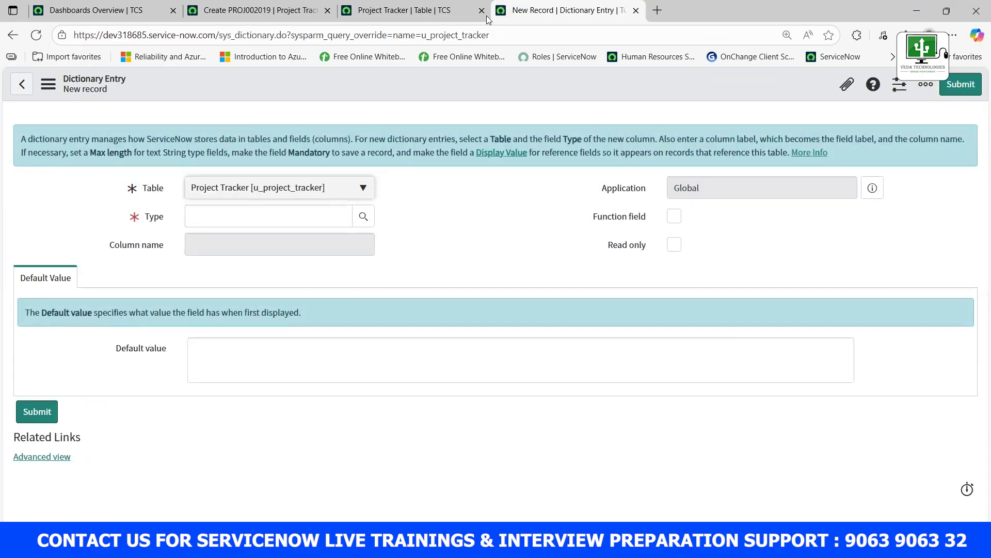
left_click(359, 219)
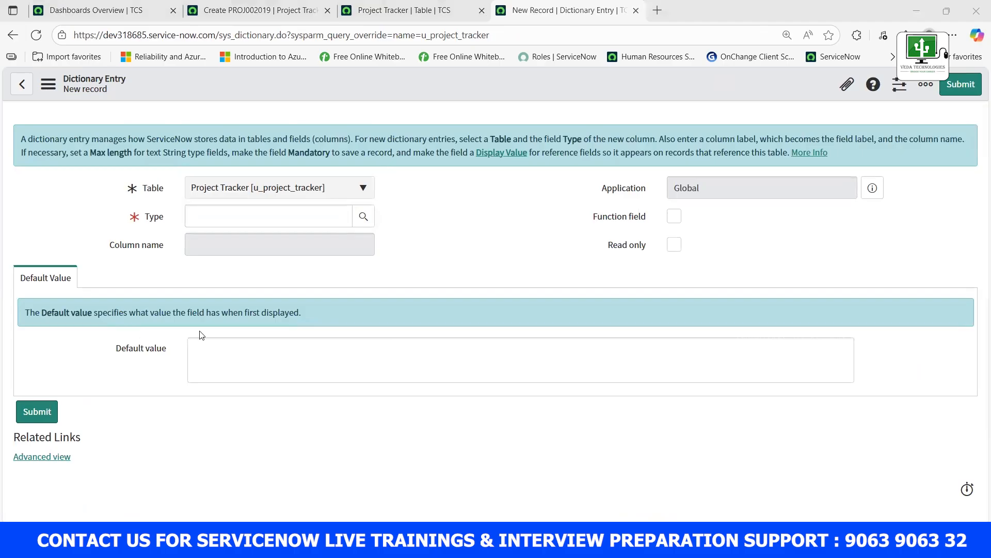
left_click(712, 490)
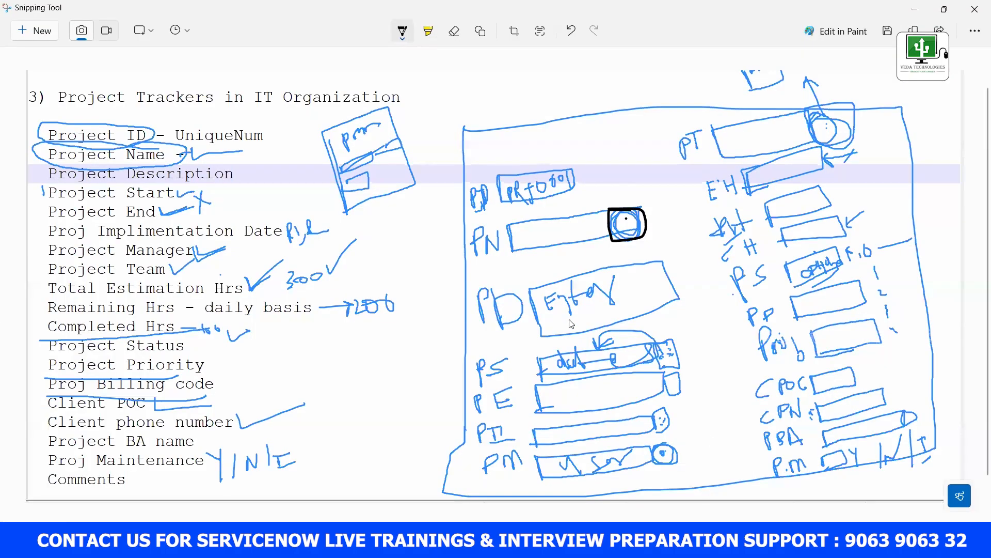
key("alt+Tab")
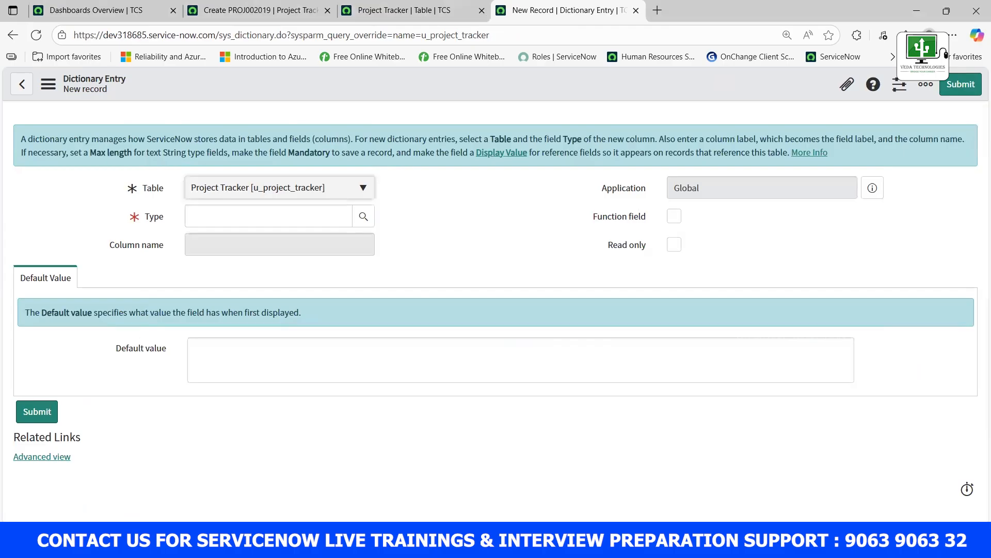
Set the new column's type to String by searching the Field classes lookup list.
left_click(204, 217)
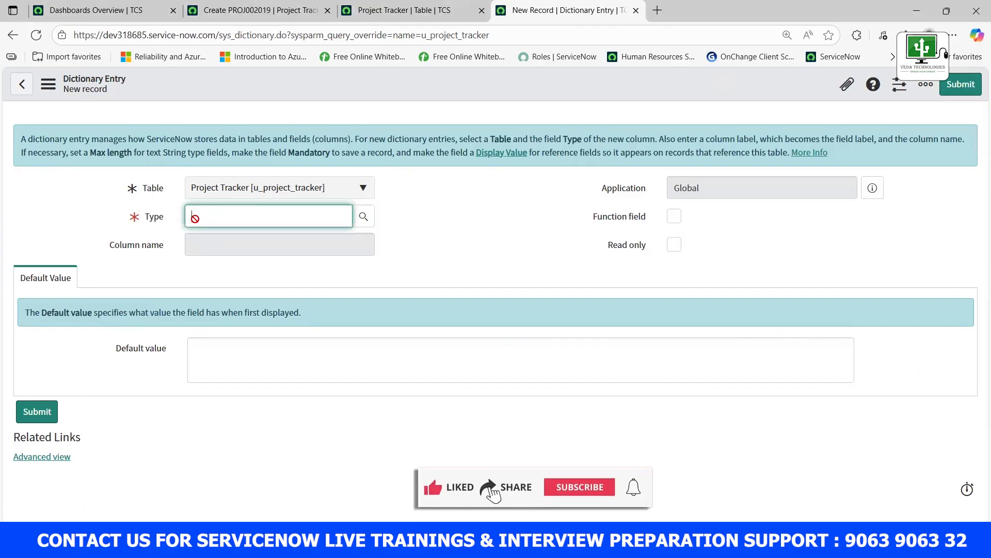
type("str")
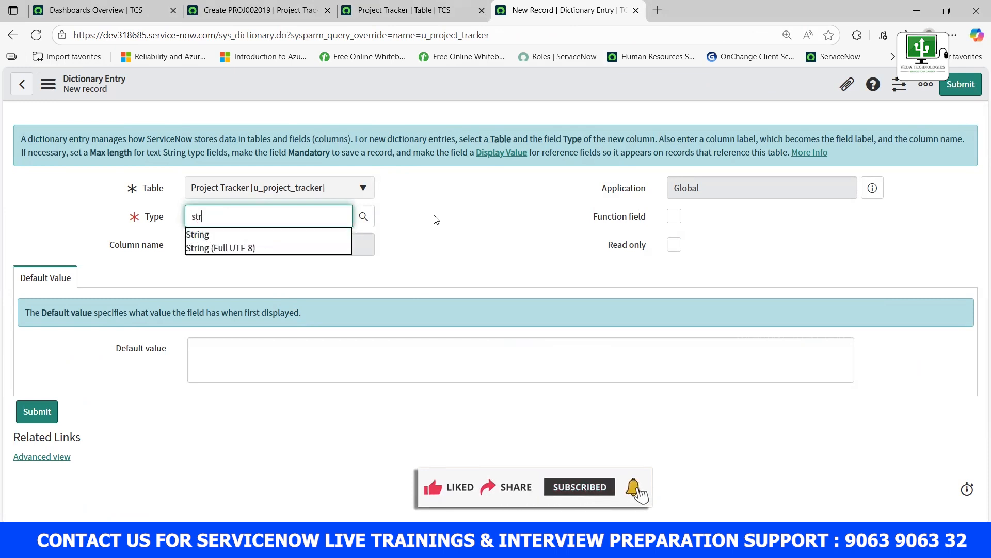
left_click(364, 217)
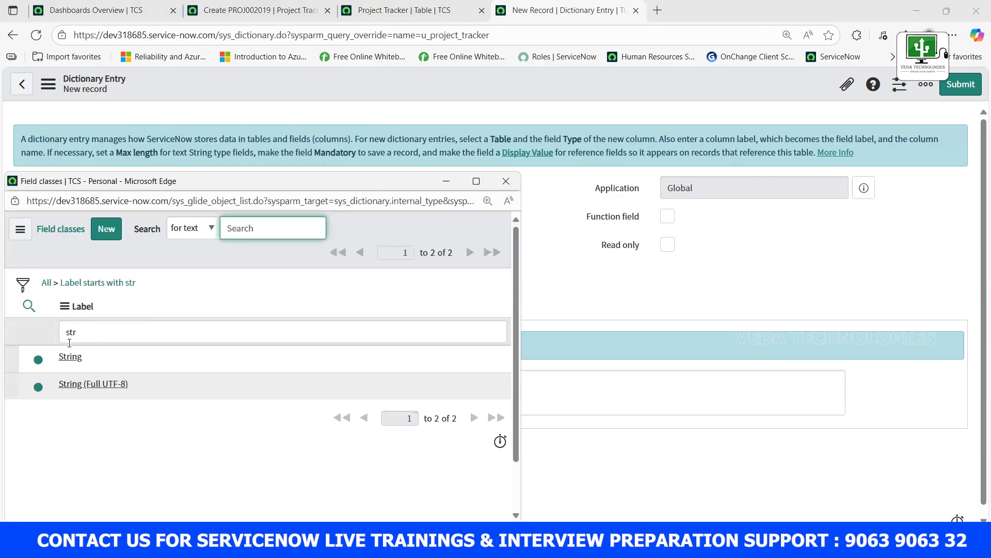
left_click_drag(78, 336, 69, 333)
key("BackSpace")
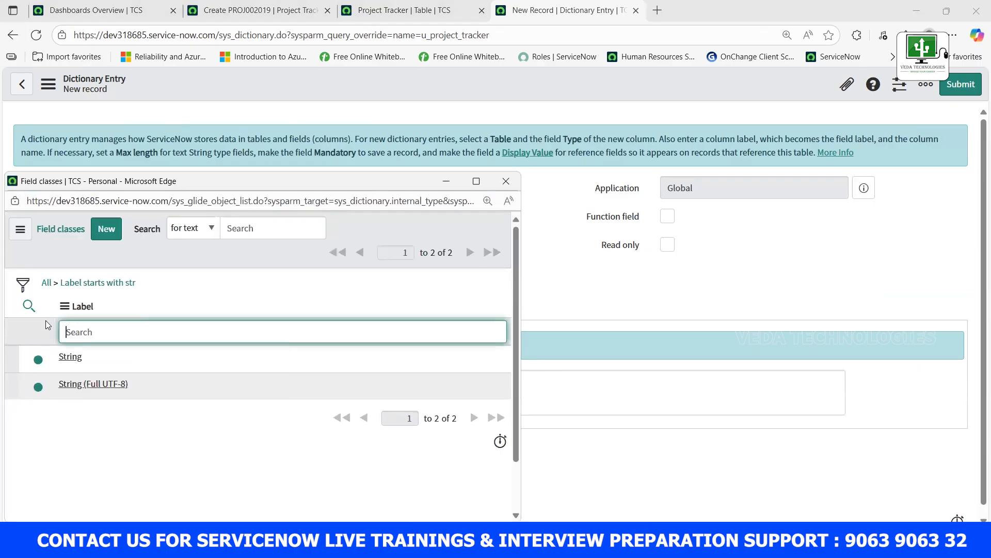
key("Return")
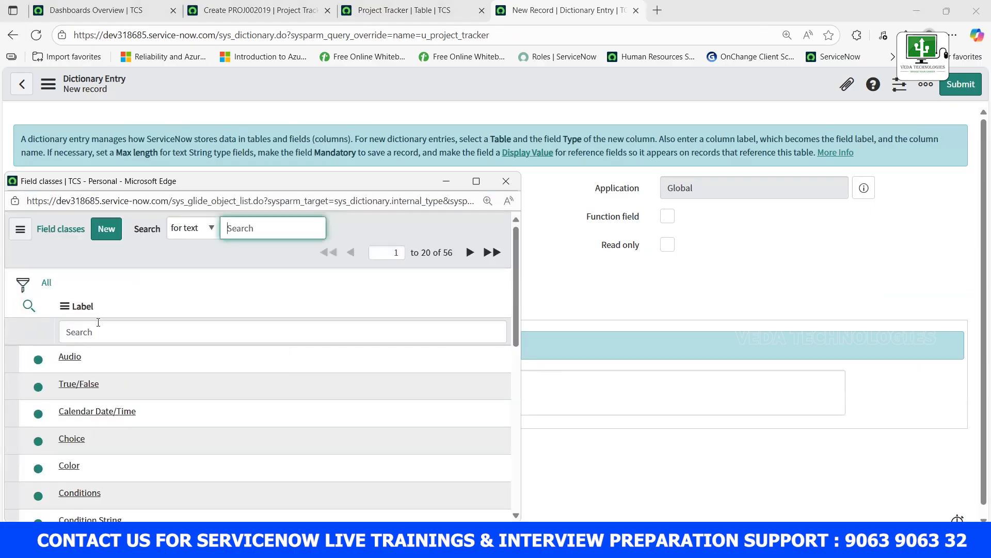
left_click(98, 336)
type("string")
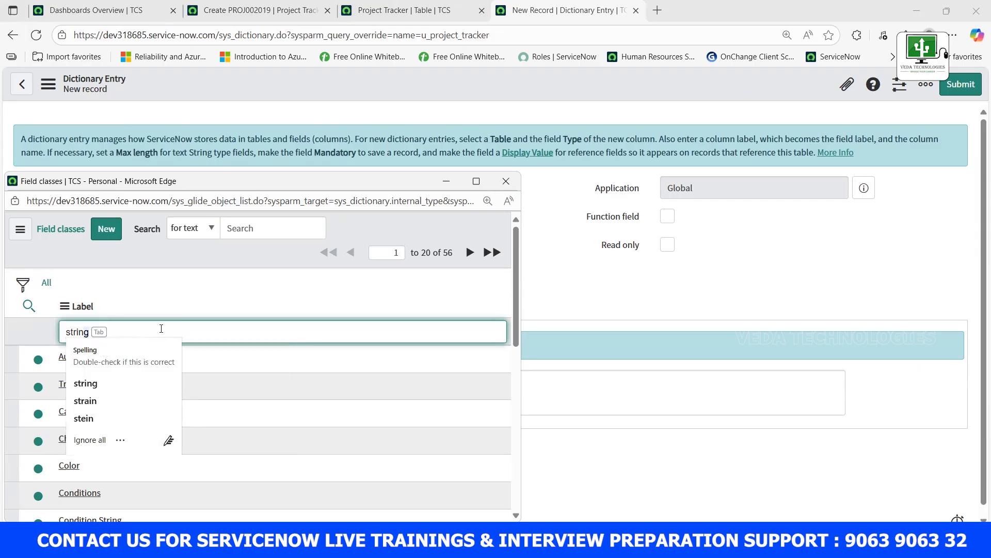
key("BackSpace")
key("Return")
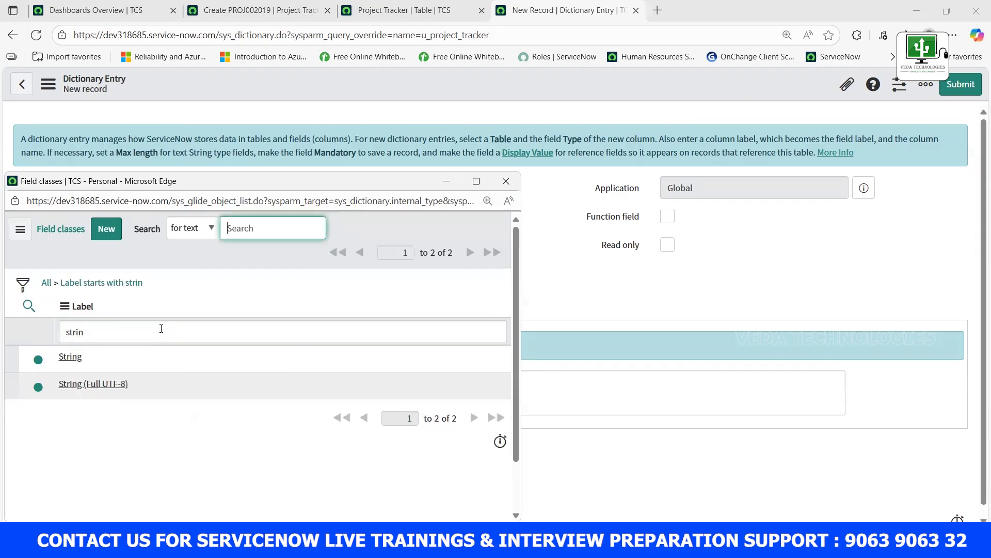
left_click(70, 357)
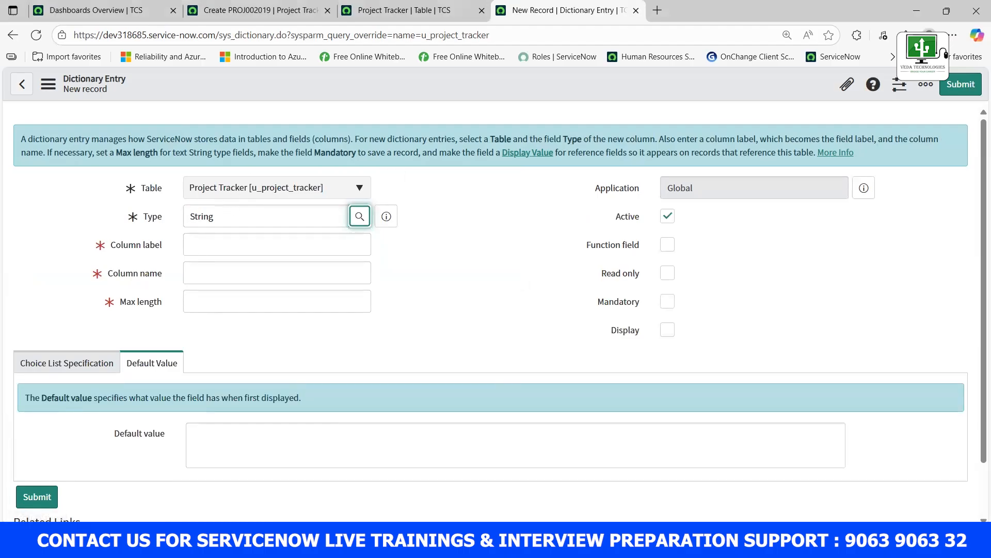
Switch to Snipping Tool and draw a pen stroke through the start of Project Description in the field list.
key("alt+Tab")
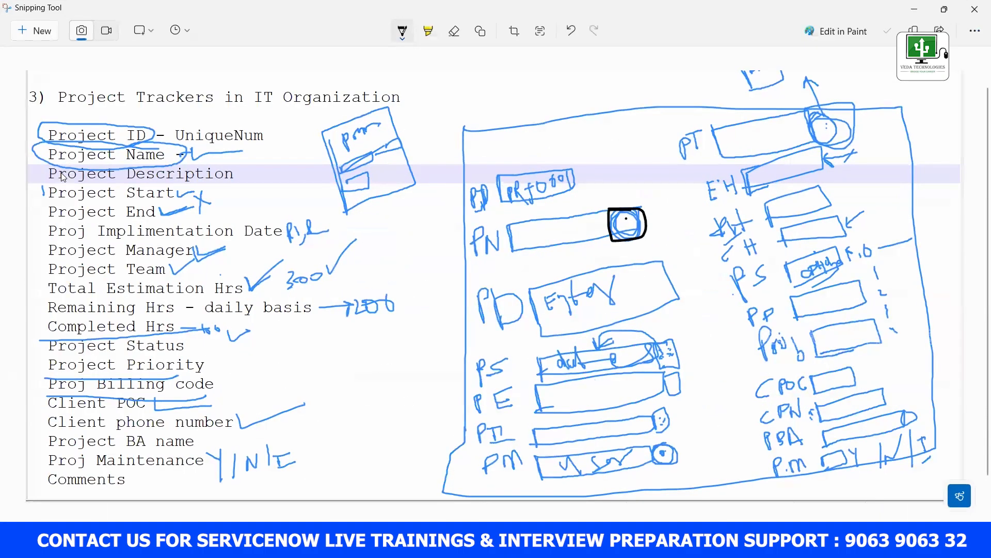
left_click_drag(48, 174, 106, 172)
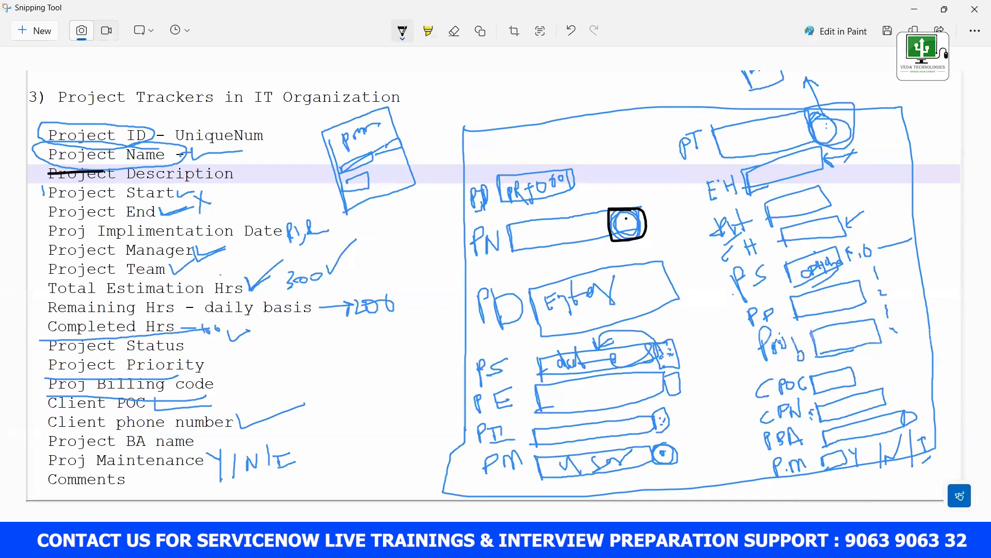
Back in the browser, label the column Project Description, set its maximum length to 400 and save the dictionary entry.
key("alt+Tab")
left_click(220, 243)
type("Project Description")
left_click(444, 292)
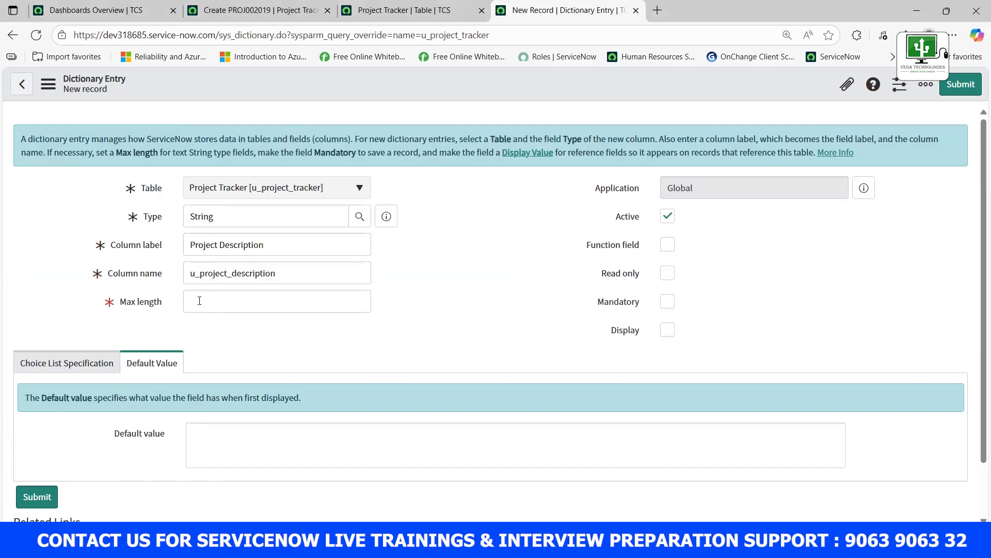
left_click(252, 302)
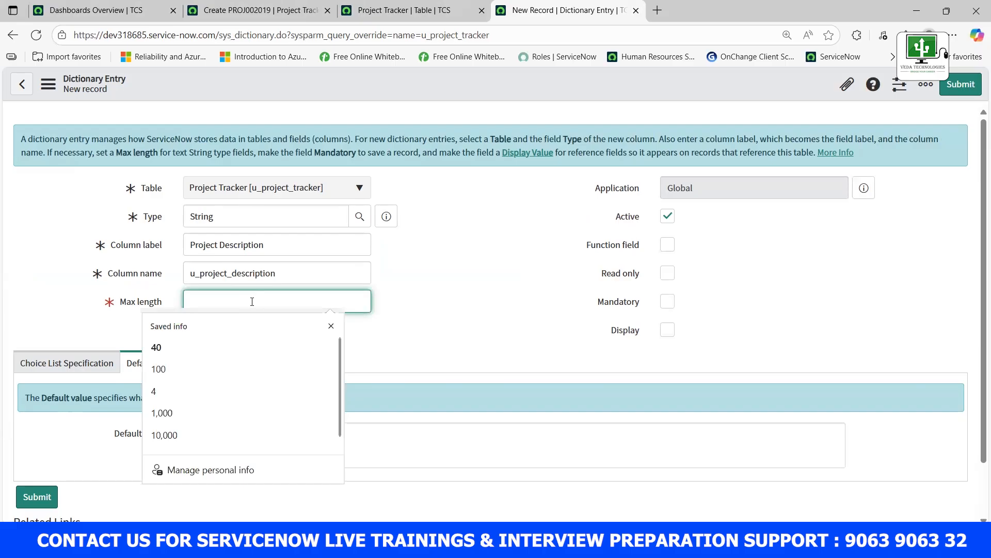
type("400")
left_click(418, 314)
right_click(328, 86)
left_click(343, 96)
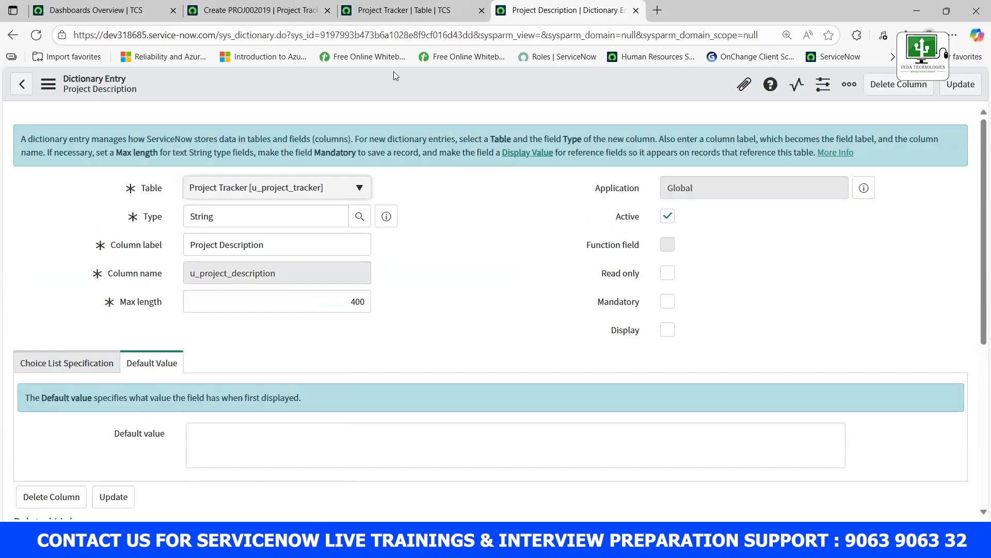
Reload the new Project Tracker record form, discarding unsaved changes, and check the Project Description field.
left_click(258, 10)
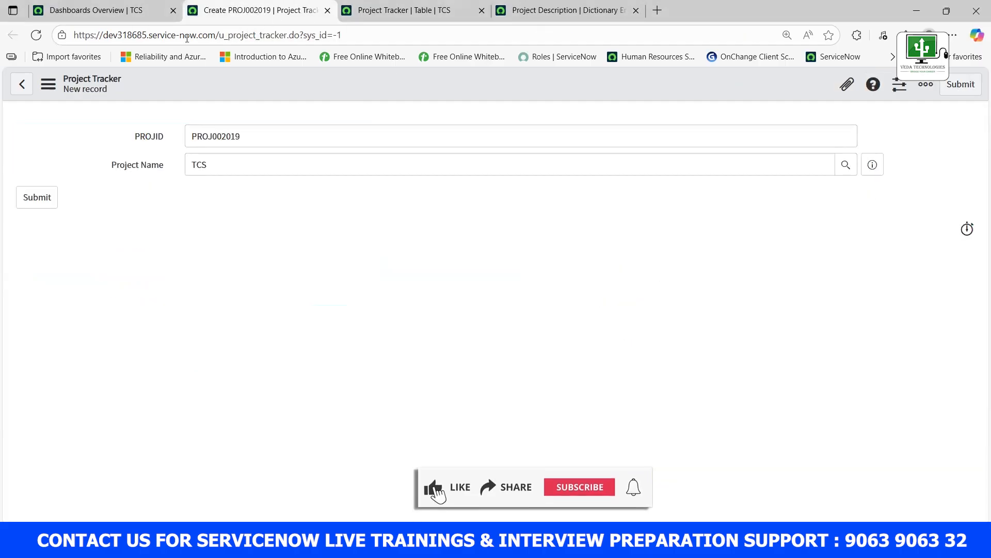
left_click(37, 36)
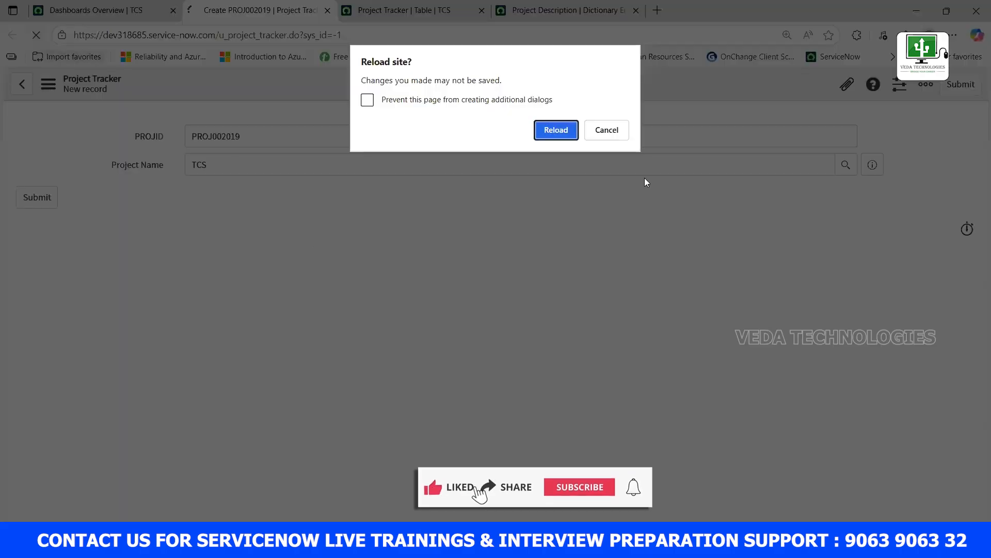
left_click(561, 131)
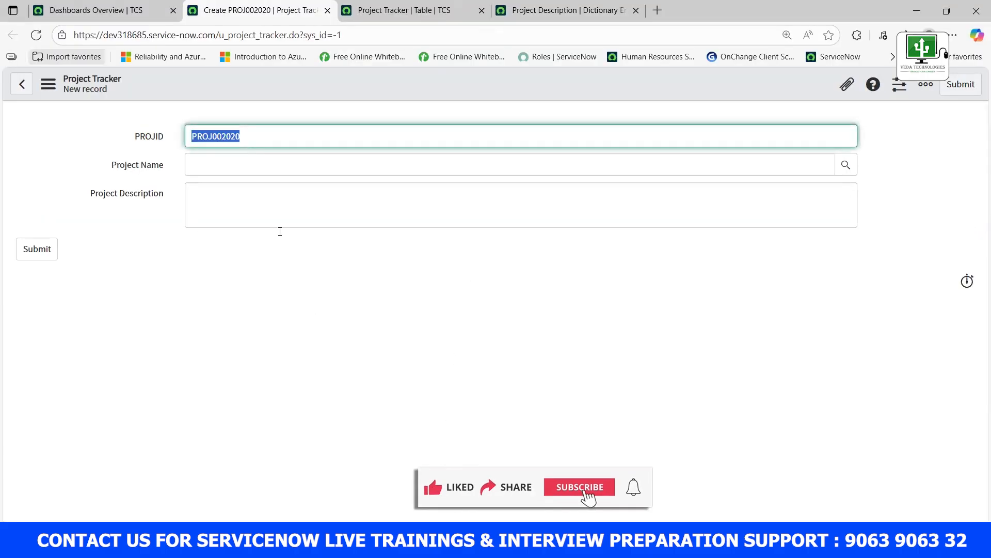
left_click_drag(114, 194, 187, 191)
left_click(197, 190)
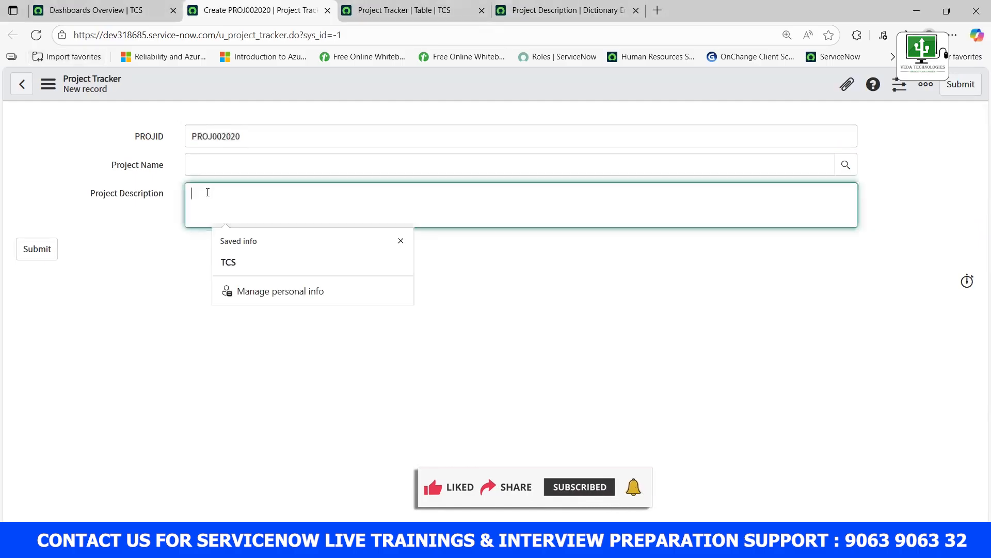
left_click(152, 235)
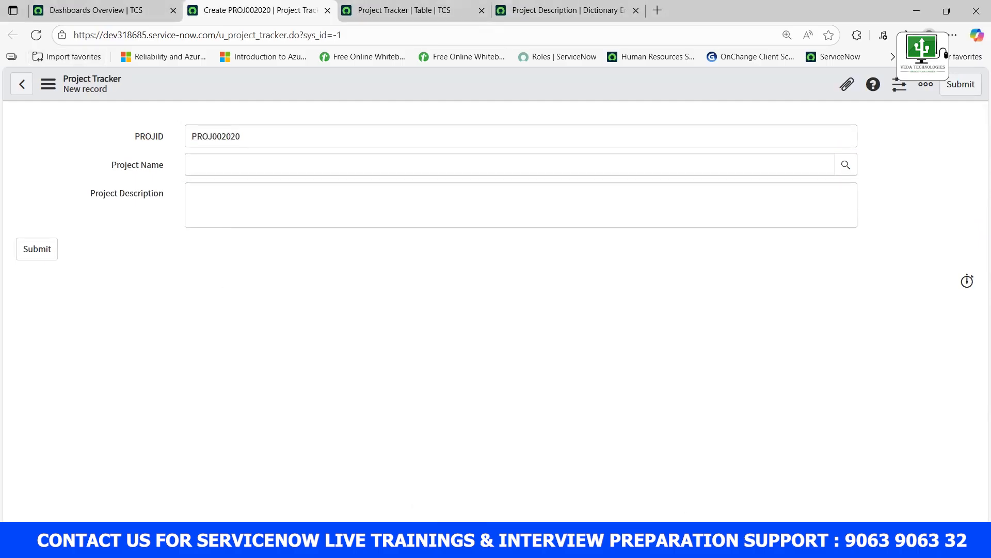
In Snipping Tool, mark Project Start in the field list and circle the date picker of the sketched PS field.
left_click(689, 542)
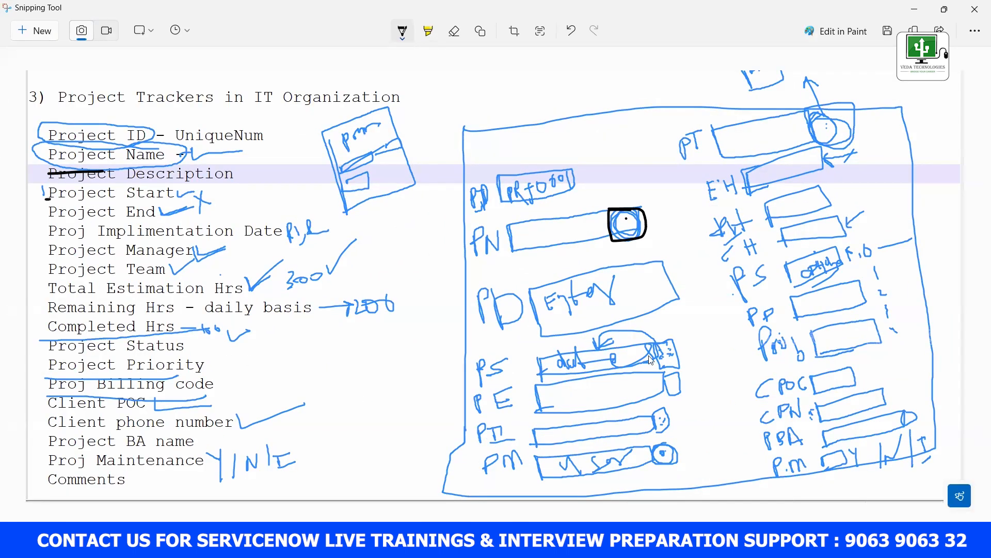
mouse_move(678, 335)
left_mouse_down()
mouse_move(639, 351)
mouse_move(666, 369)
mouse_move(699, 361)
mouse_move(676, 338)
left_mouse_up()
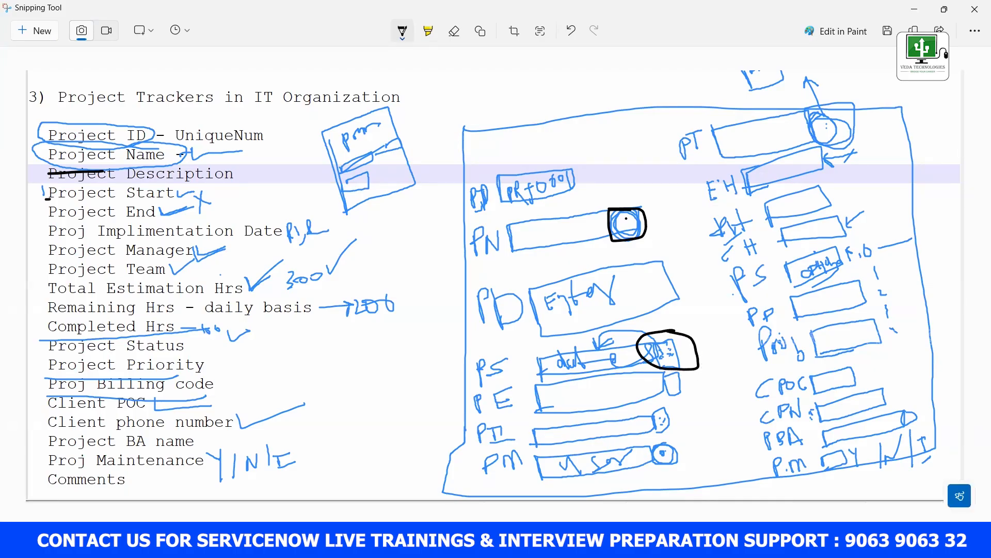
left_click(522, 514)
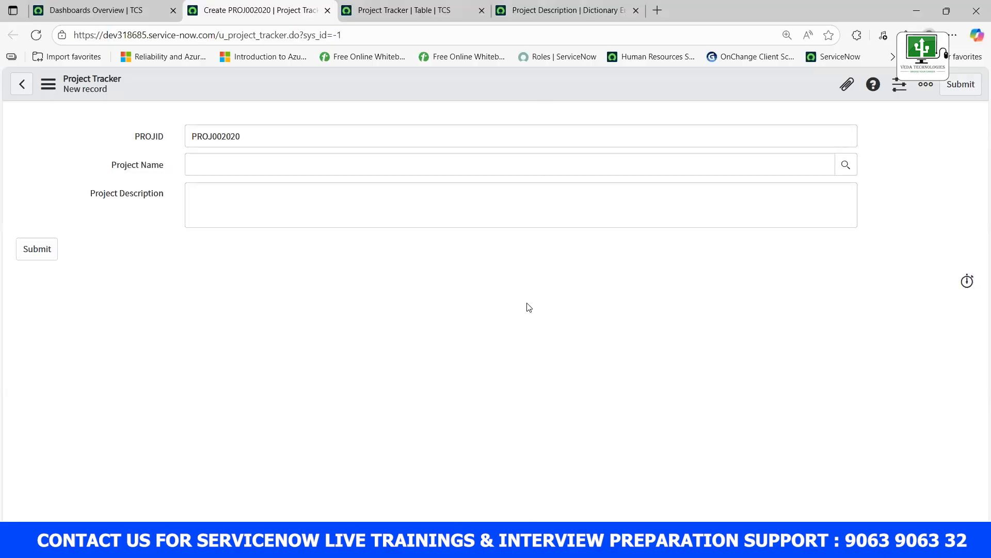
Close the Project Description dictionary entry tab, reload the Project Tracker table definition and review its column list.
key("ctrl+4")
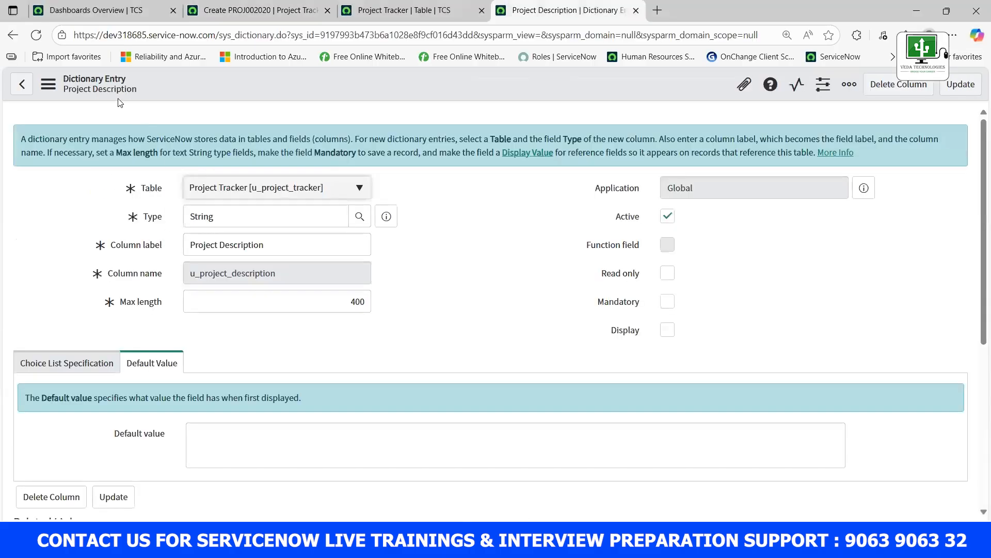
left_click(636, 11)
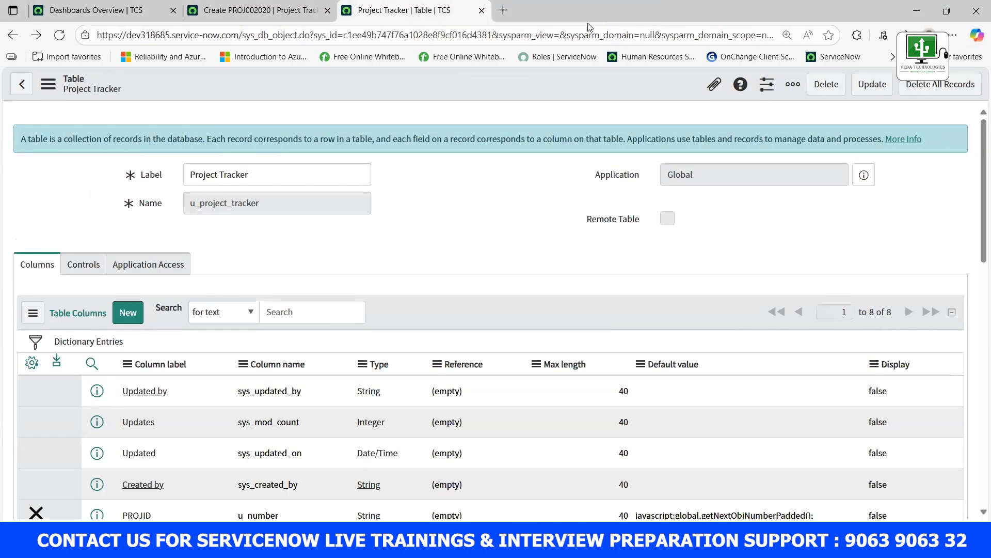
left_click(60, 35)
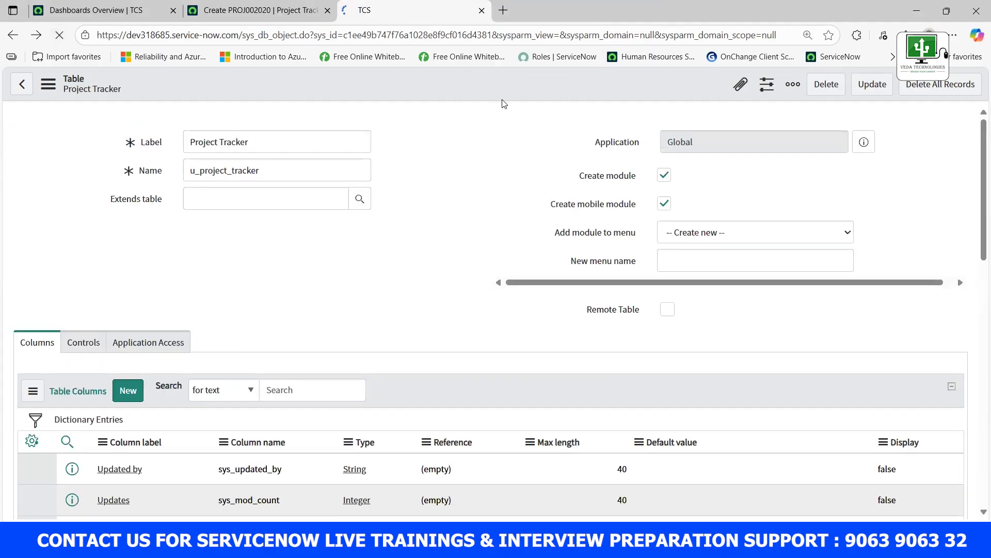
scroll(292, 317, "down", 1)
scroll(212, 406, "down", 1)
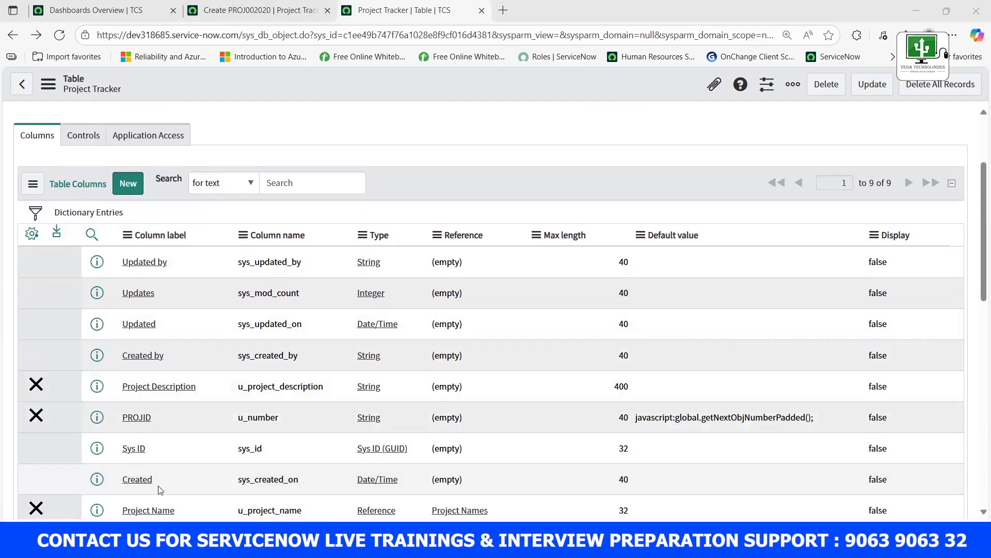
scroll(155, 465, "down", 1)
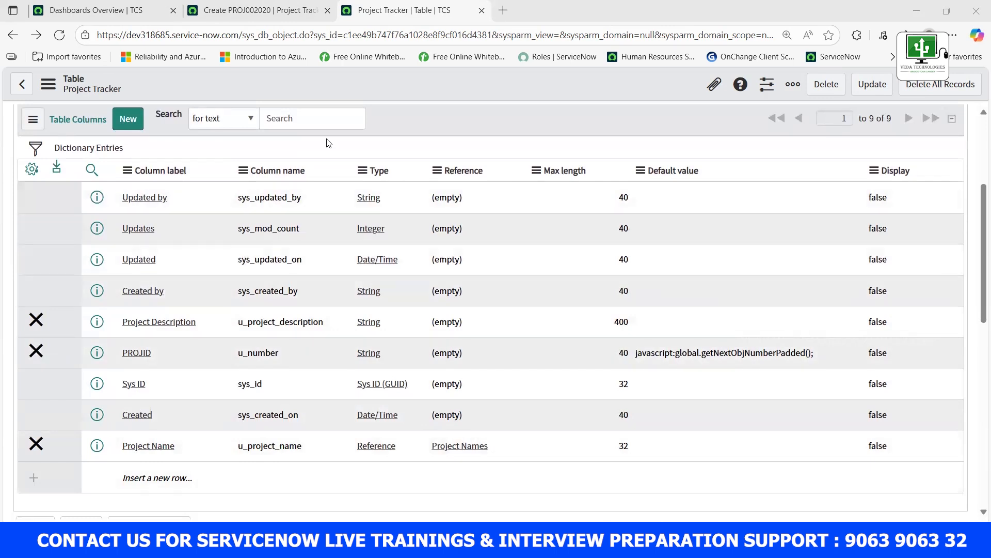
Duplicate the Project Tracker table tab, start another new column there and consult the form sketch in Snipping Tool.
right_click(387, 9)
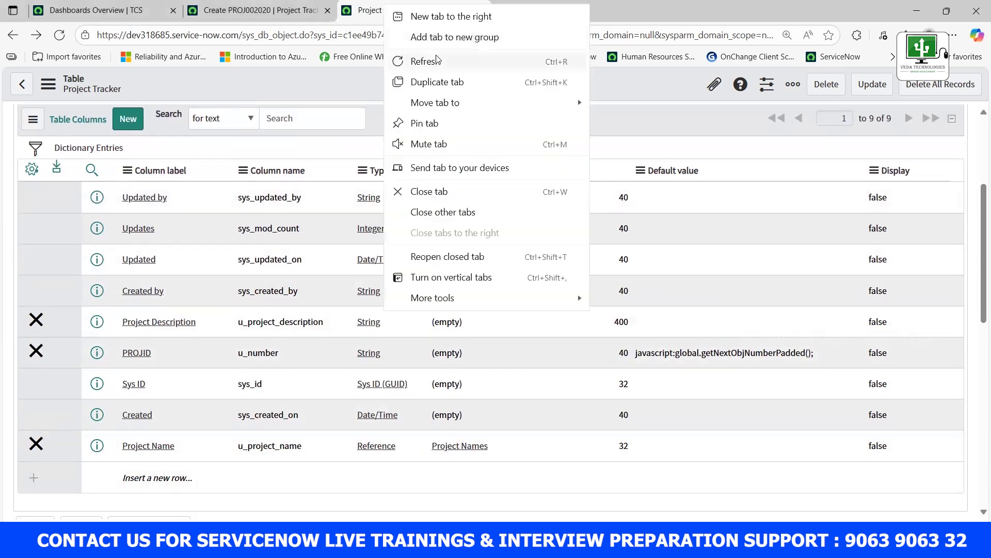
left_click(437, 82)
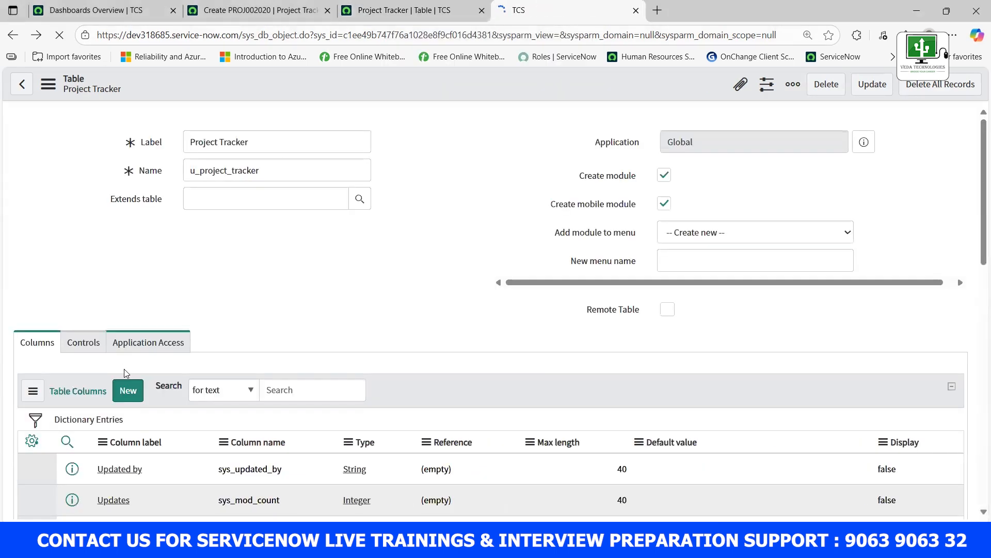
left_click(130, 391)
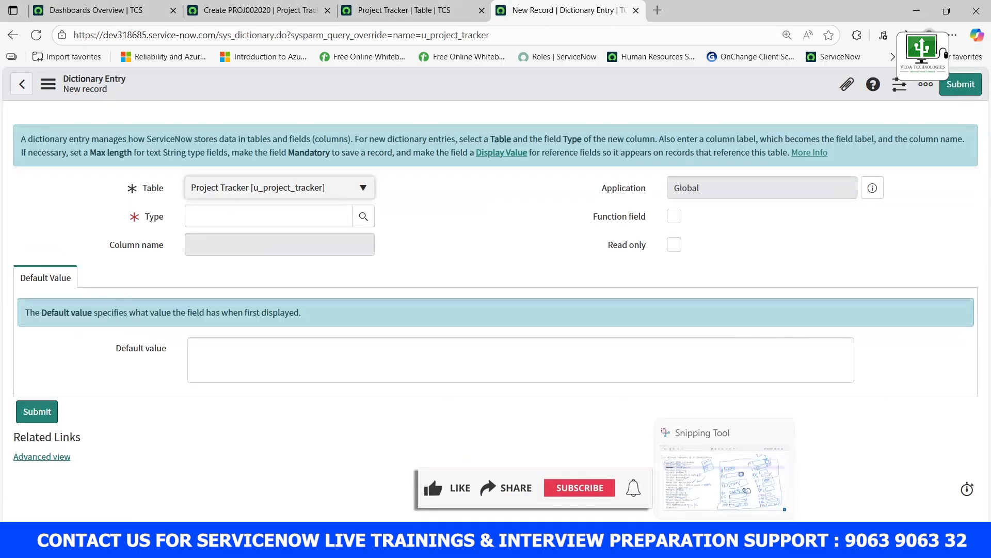
left_click(723, 542)
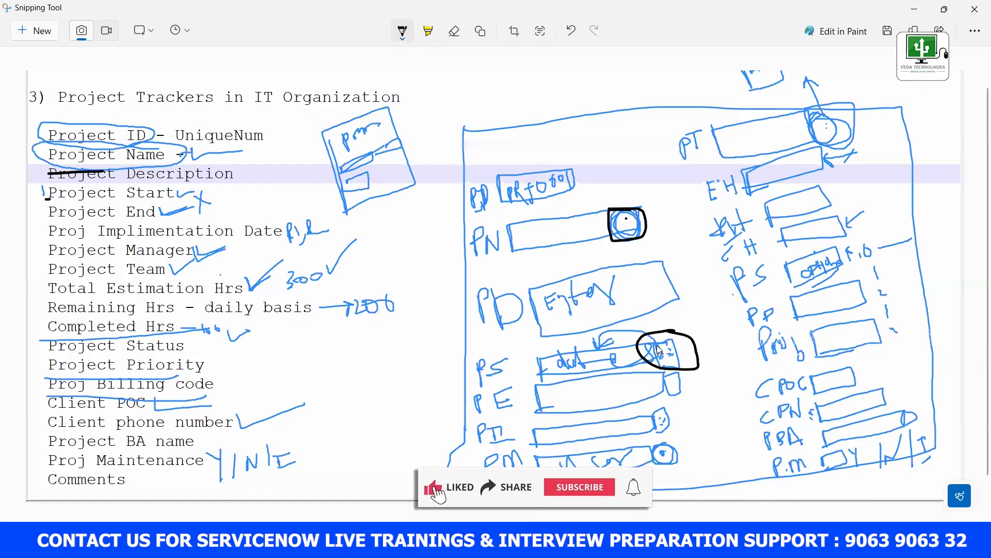
left_click(723, 542)
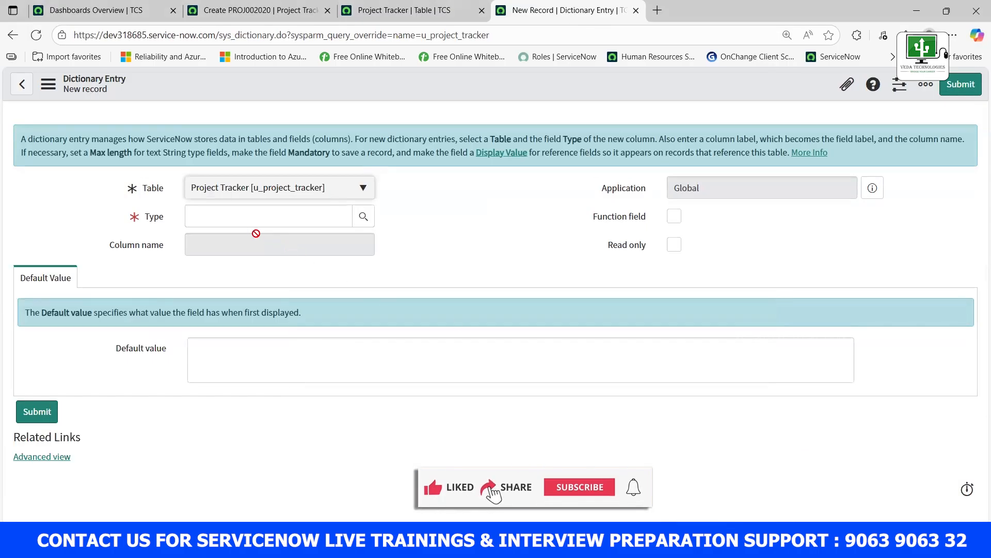
left_click(213, 215)
type("date")
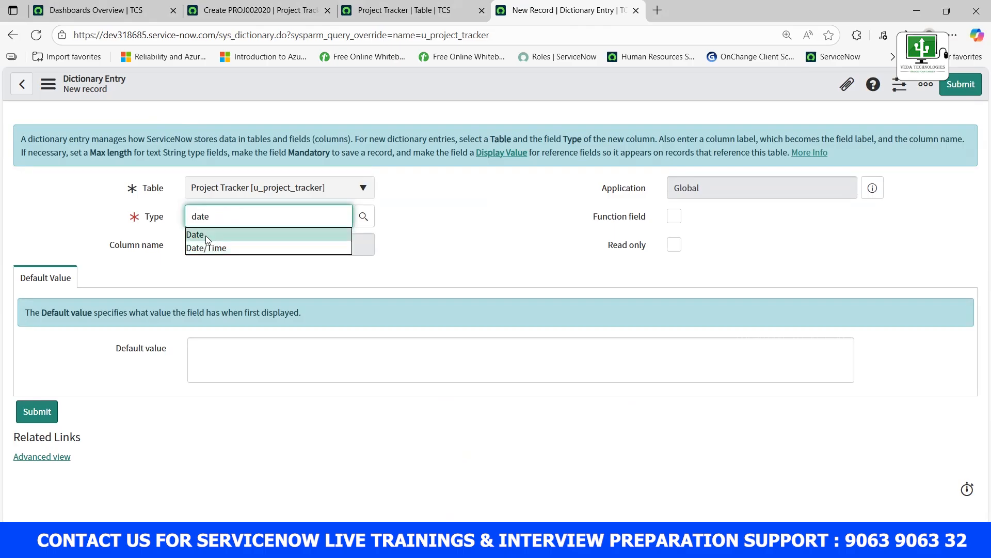
left_click(205, 235)
left_click_drag(217, 218, 145, 219)
key("BackSpace")
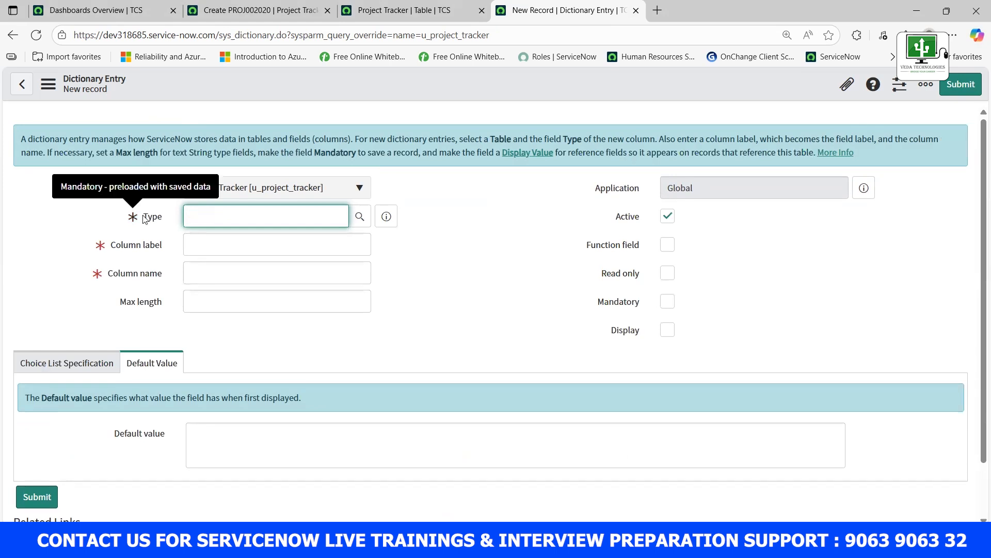
Browse the field classes available for the new column's type and close the list without choosing one.
left_click(361, 217)
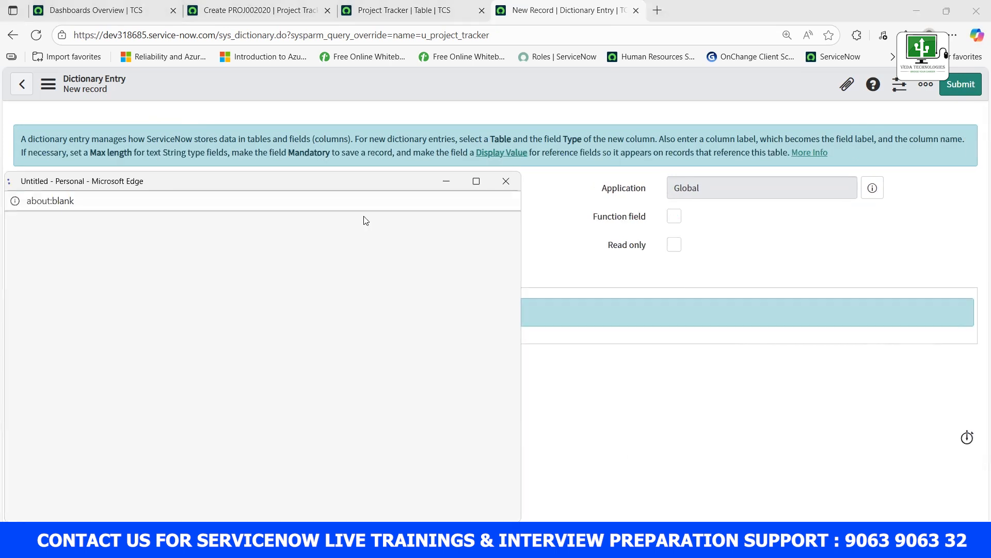
left_click_drag(209, 181, 423, 132)
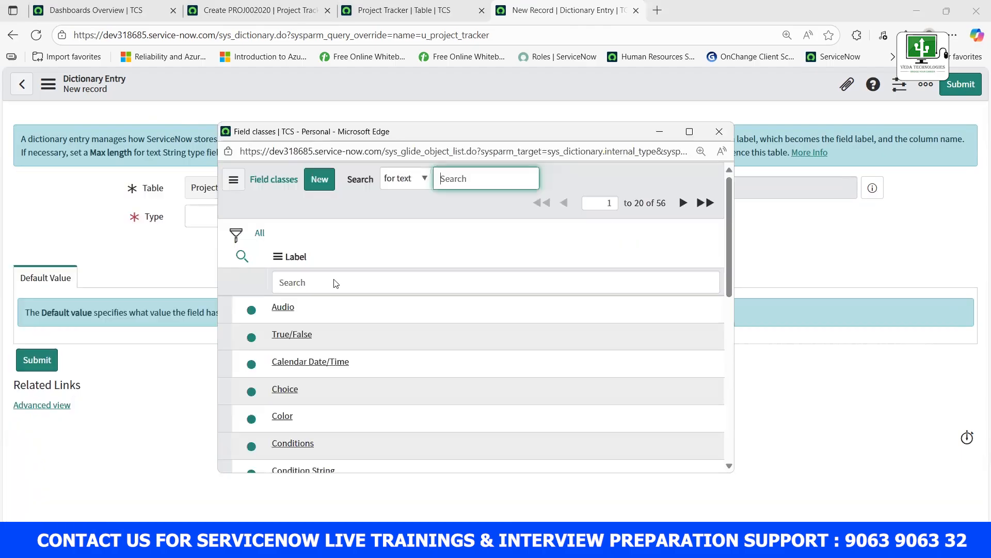
scroll(326, 306, "down", 10)
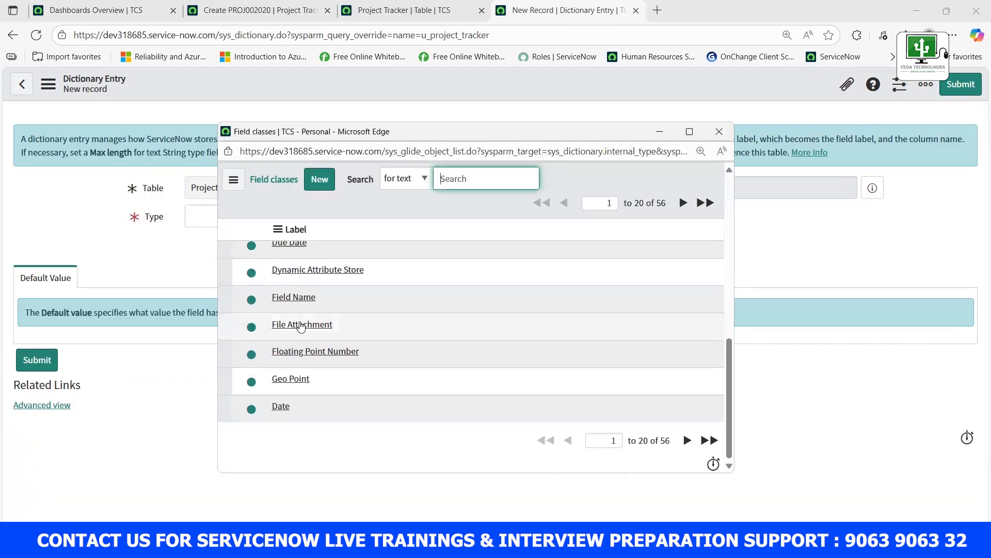
scroll(326, 309, "up", 3)
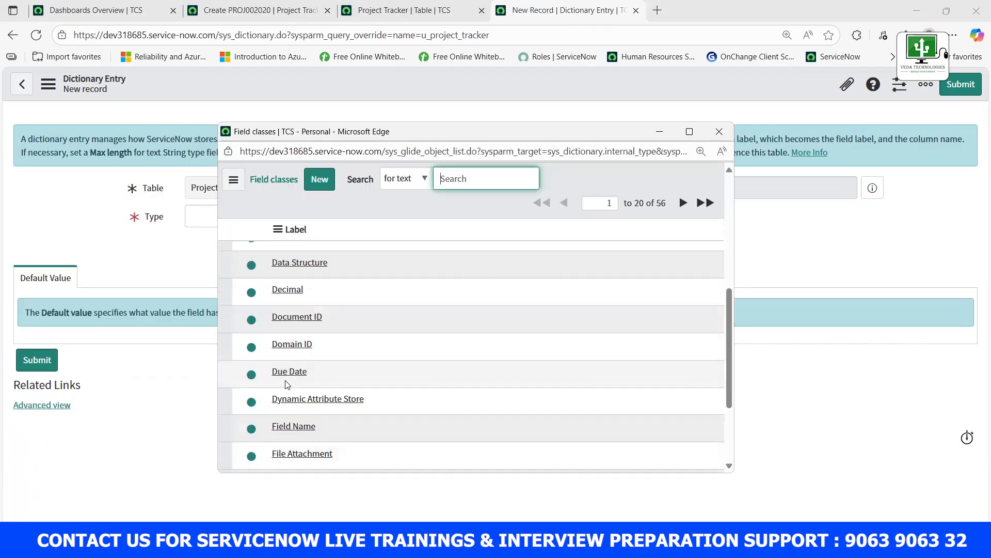
scroll(287, 384, "up", 4)
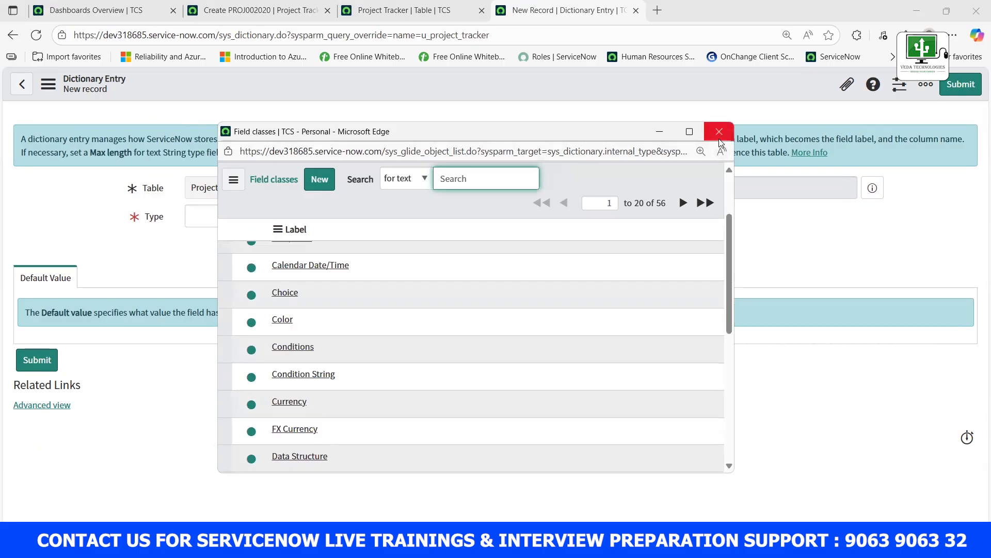
left_click(719, 138)
Set the new Project Tracker column's type to Date.
left_click(220, 219)
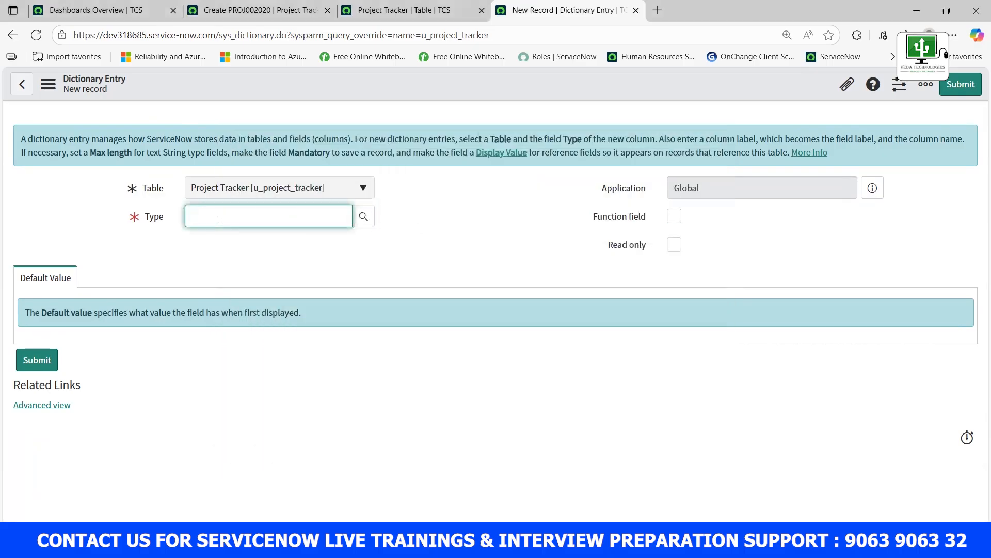
type("date")
key("Down")
key("Return")
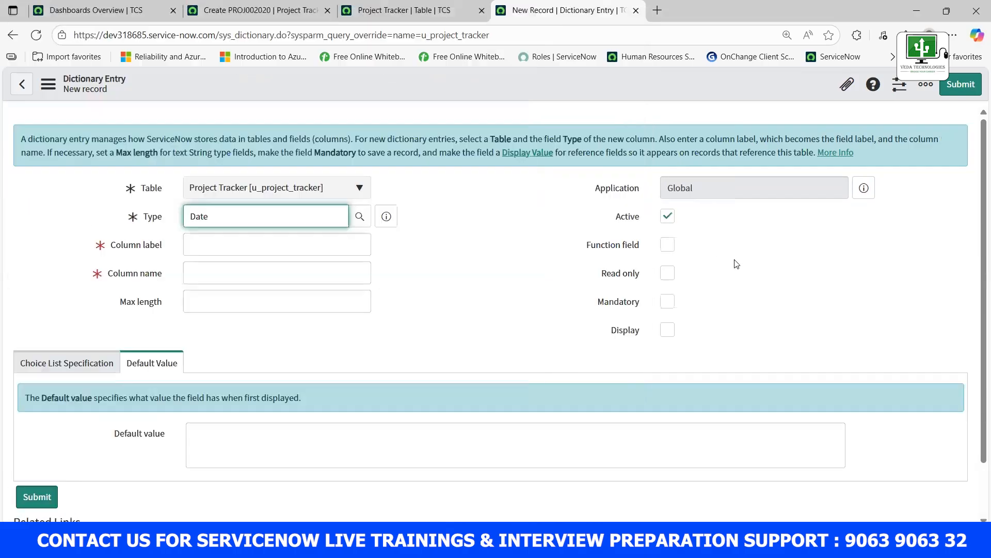
left_click(734, 262)
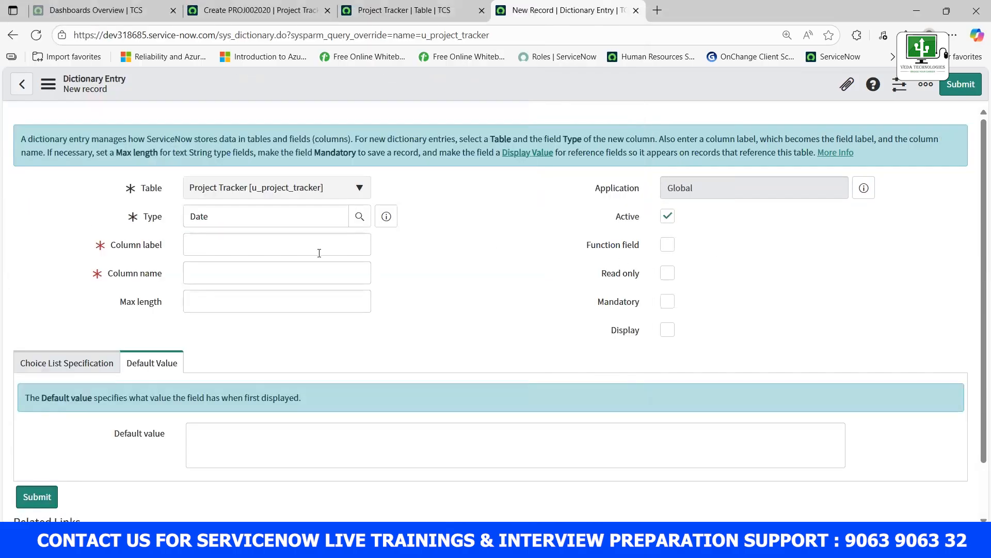
Check the field list in Snipping Tool, label the new date column Project Start and save the dictionary entry.
left_click(725, 540)
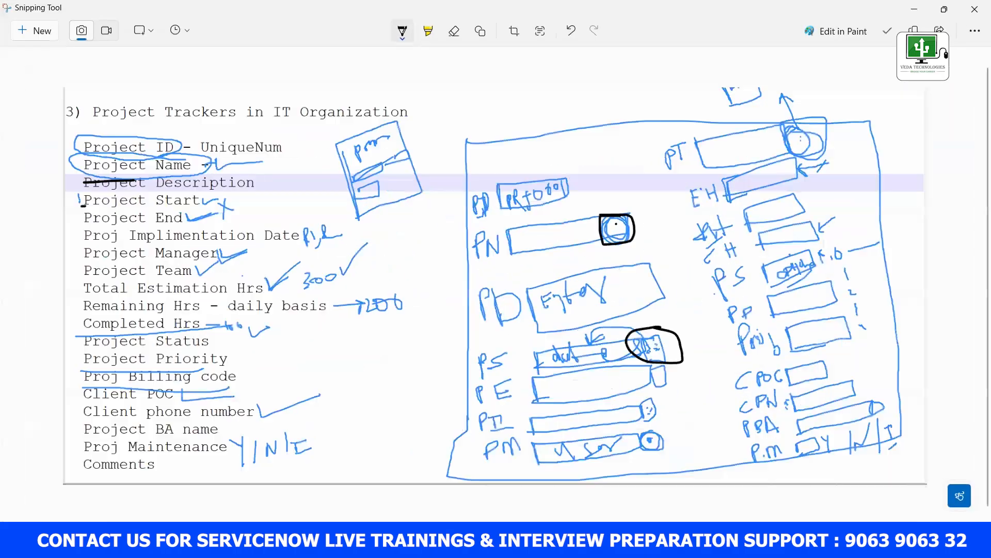
key("alt+Tab")
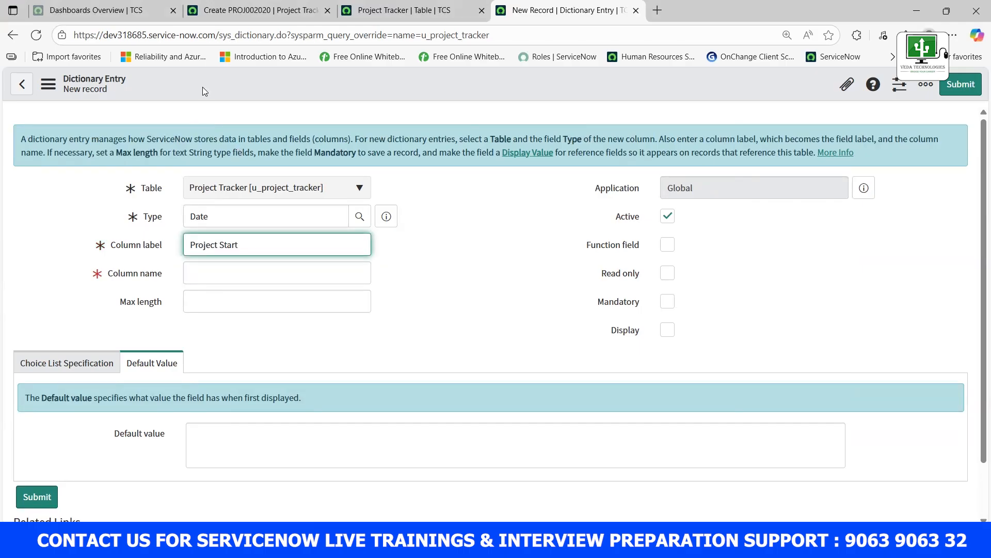
left_click(202, 88)
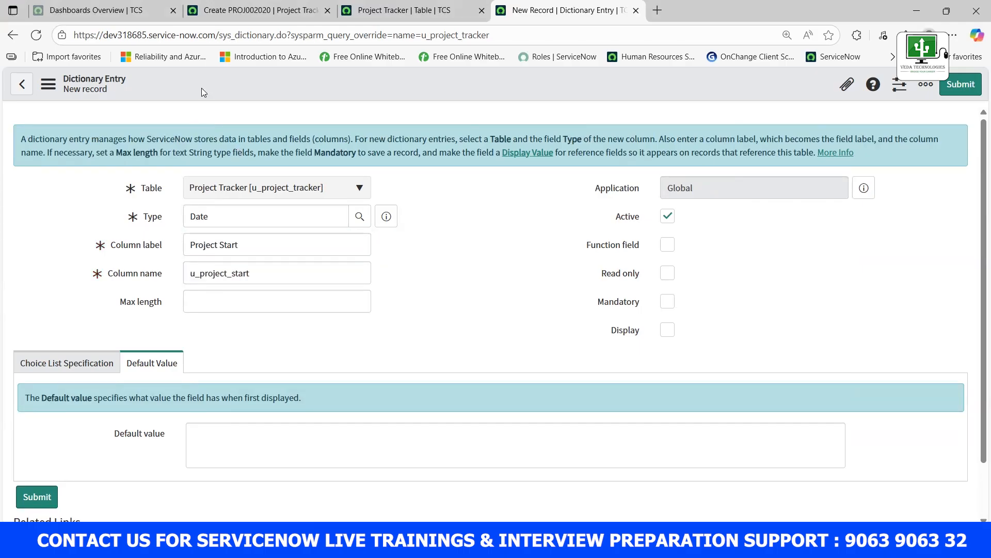
right_click(202, 93)
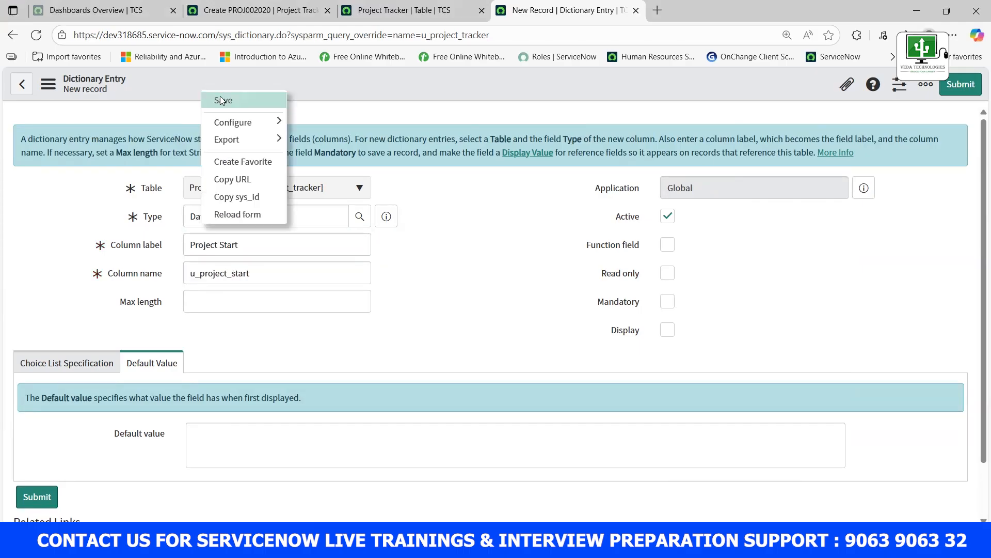
left_click(219, 99)
Reload the new Project Tracker record form and pick 2025-09-11 as the Project Start date.
left_click(233, 8)
key("F5")
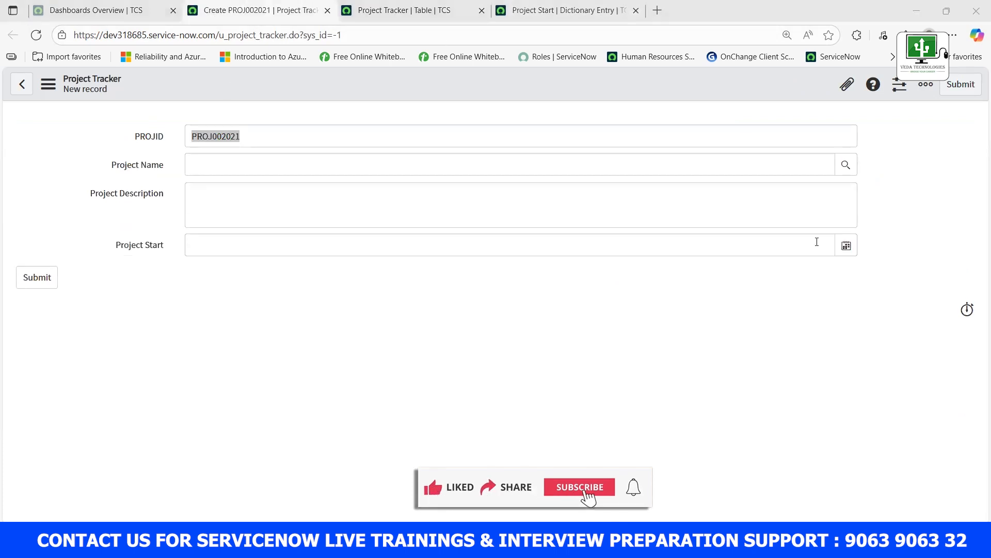
left_click(852, 247)
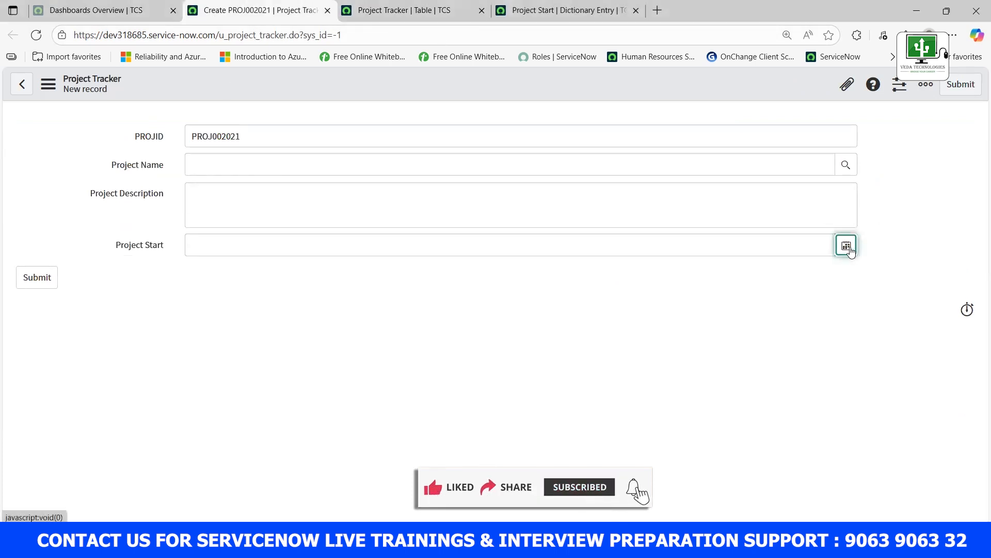
left_click(776, 320)
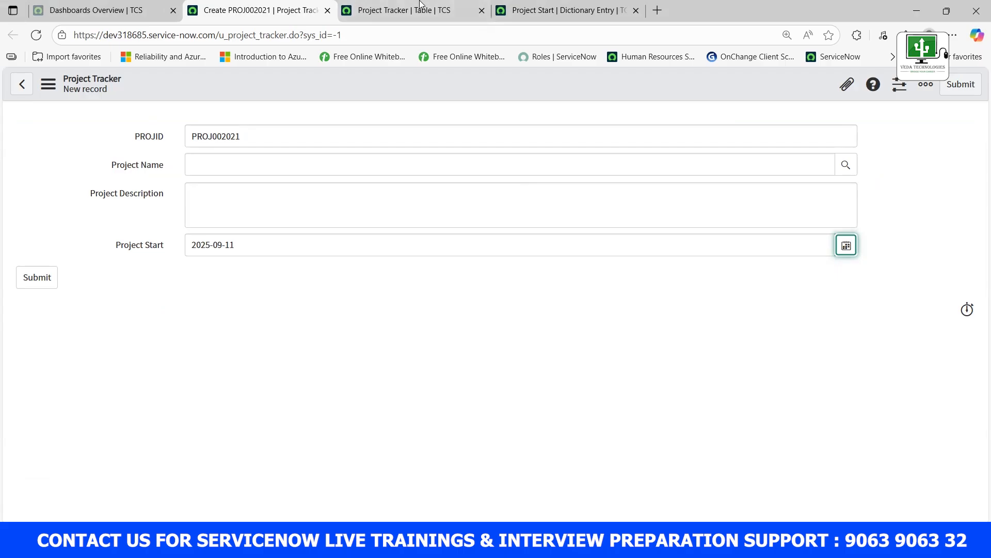
Close the Project Start dictionary entry tab, reload the Project Tracker table definition and review its columns.
left_click(510, 15)
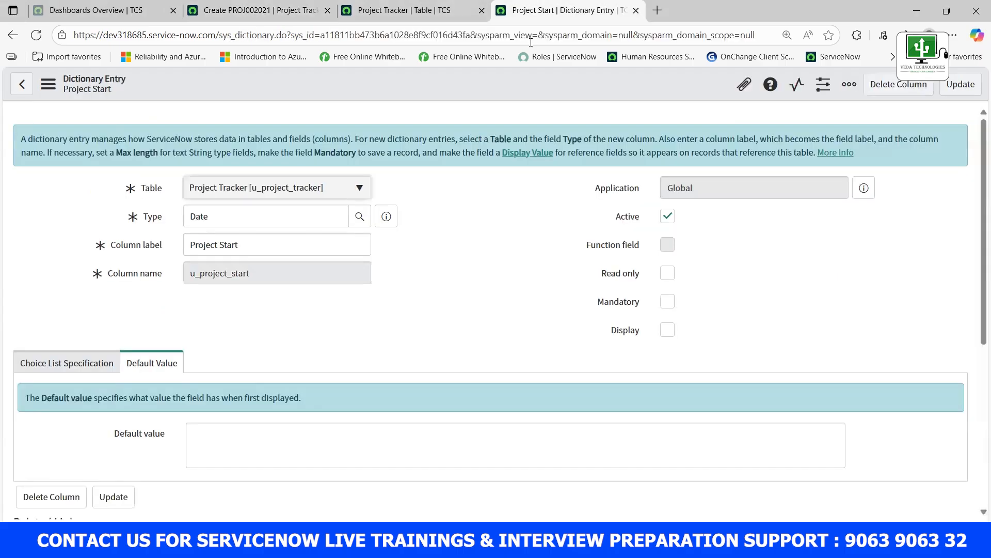
left_click(637, 11)
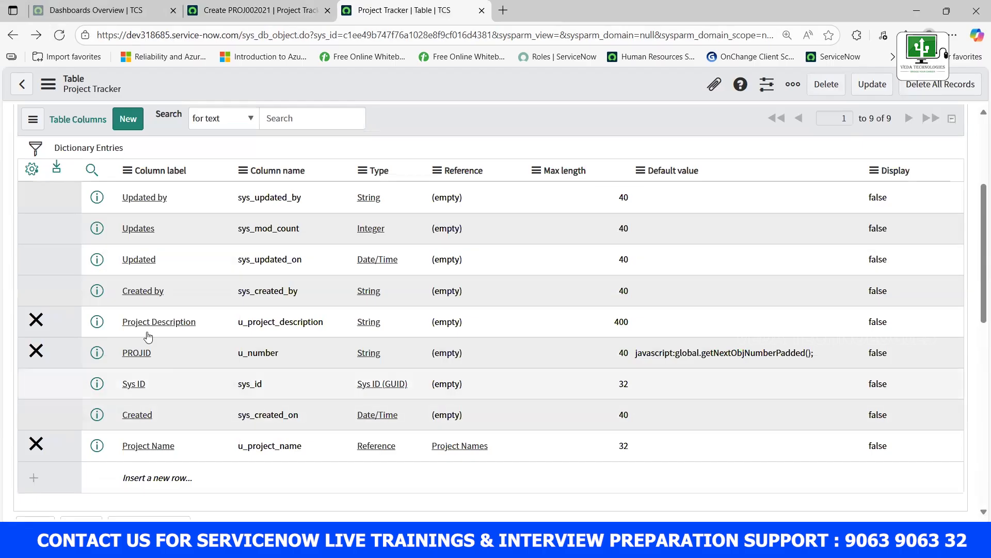
left_click(61, 36)
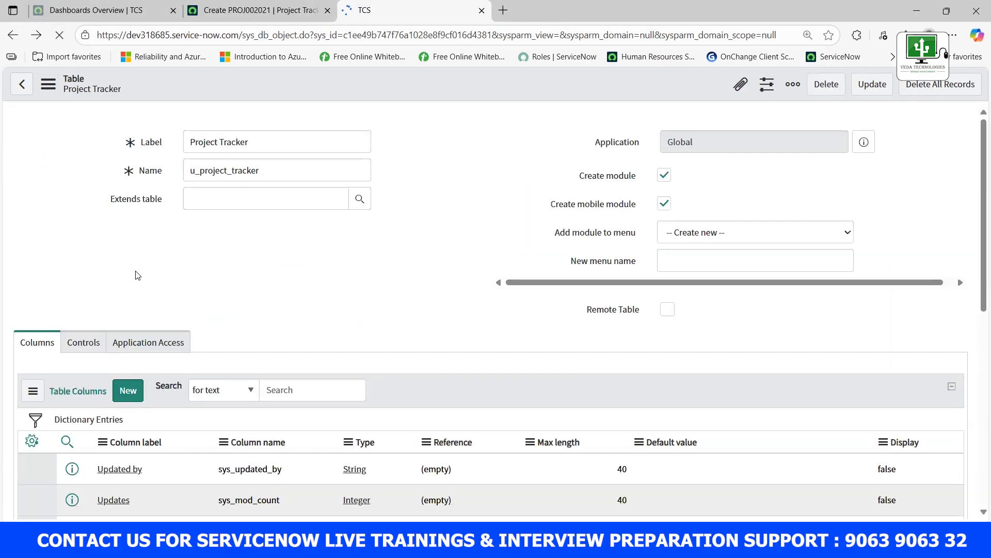
scroll(149, 320, "down", 6)
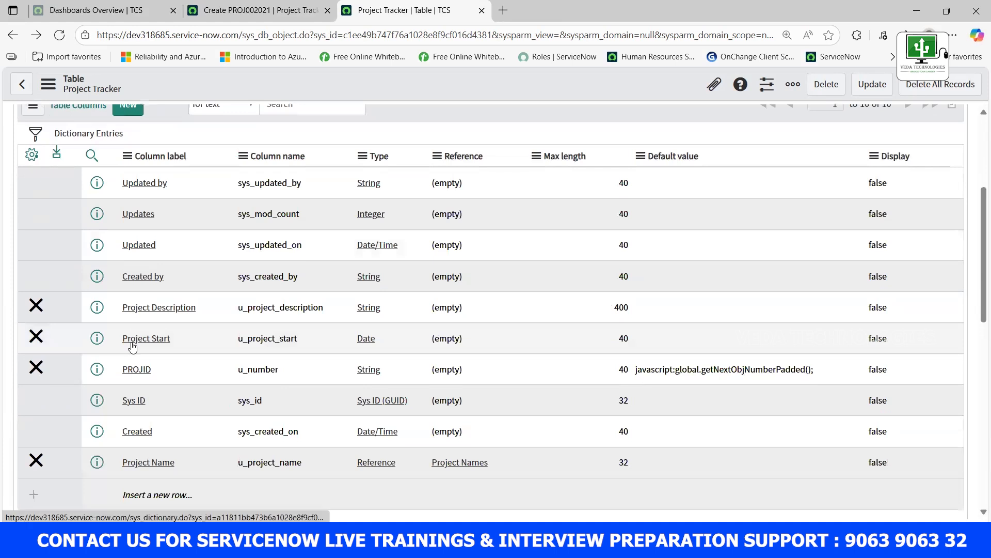
Duplicate the Project Tracker table tab and start a new column there, consulting the field list in Snipping Tool.
right_click(367, 9)
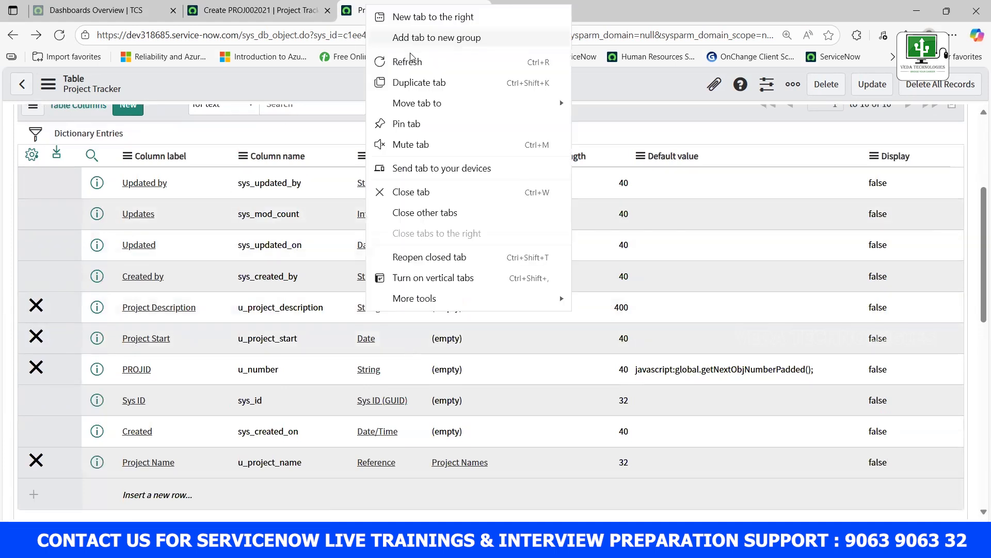
left_click(419, 83)
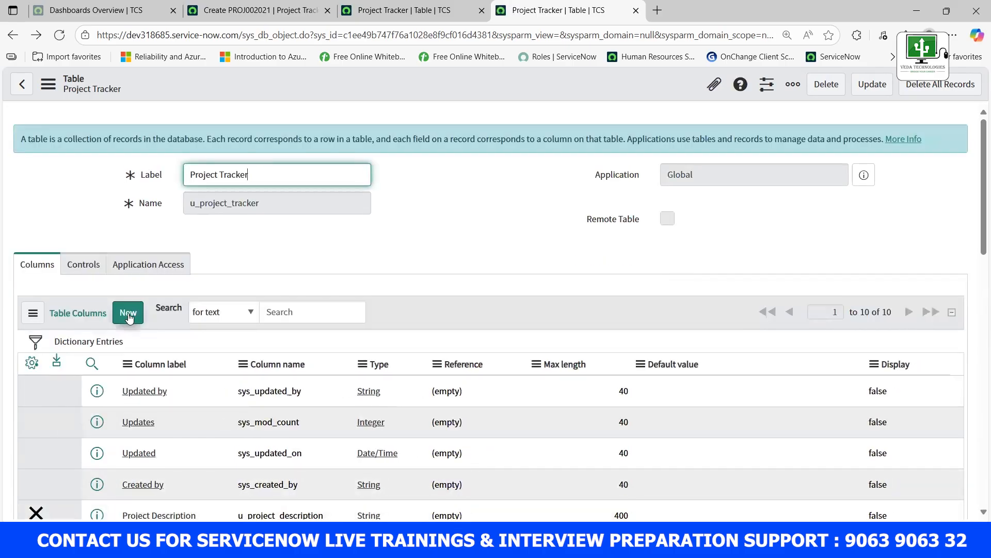
left_click(128, 314)
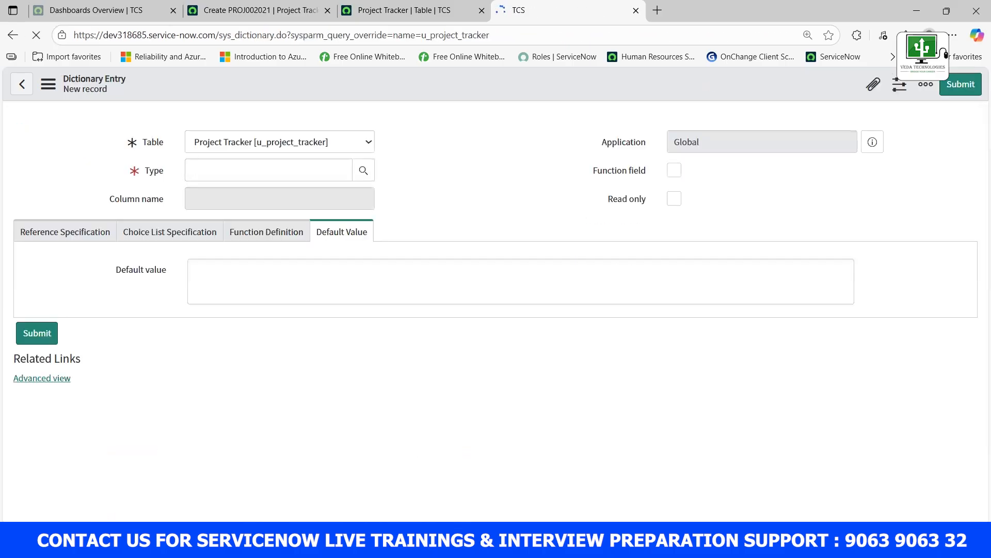
key("alt+Tab")
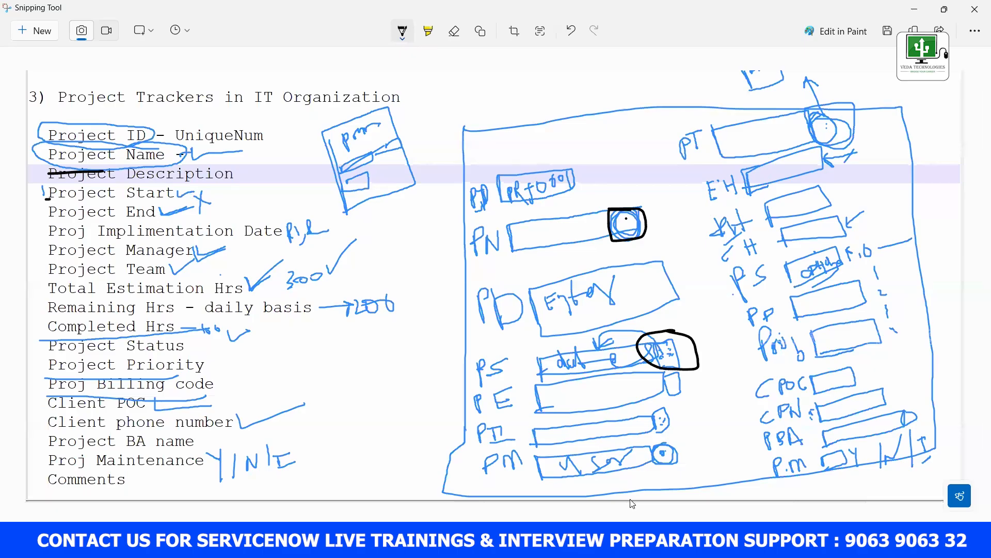
key("alt+Tab")
Set the new column's type to Date, label it Project End and save the dictionary entry.
left_click(251, 222)
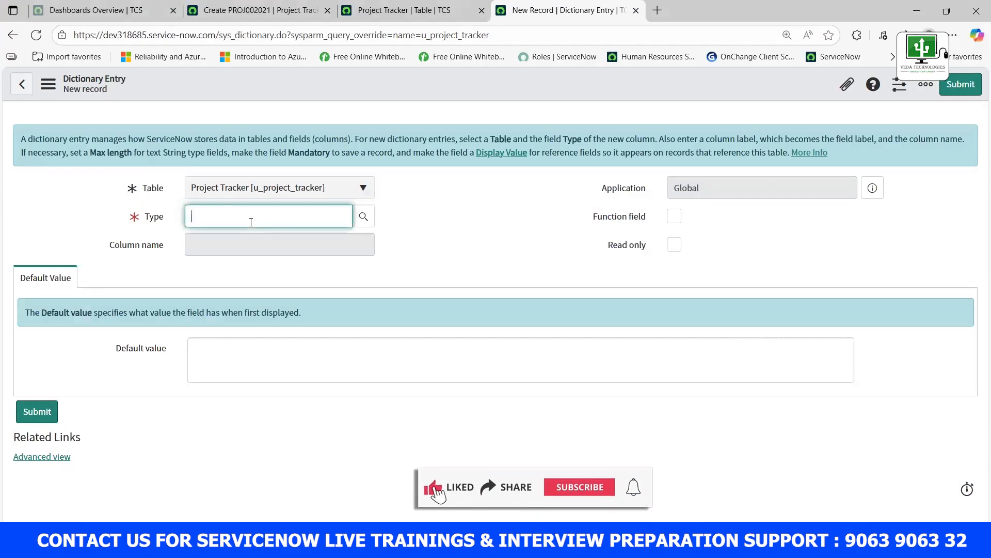
type("date")
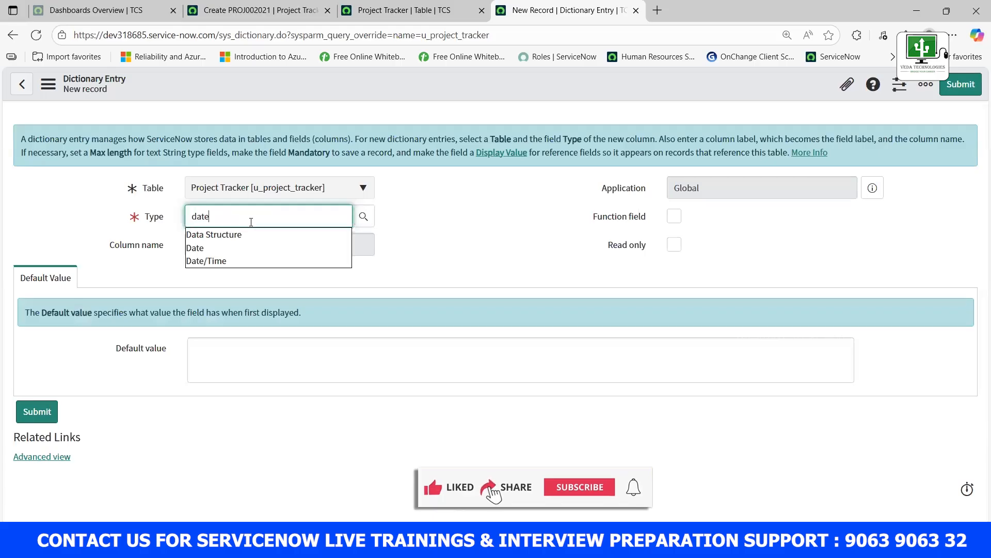
left_click(208, 235)
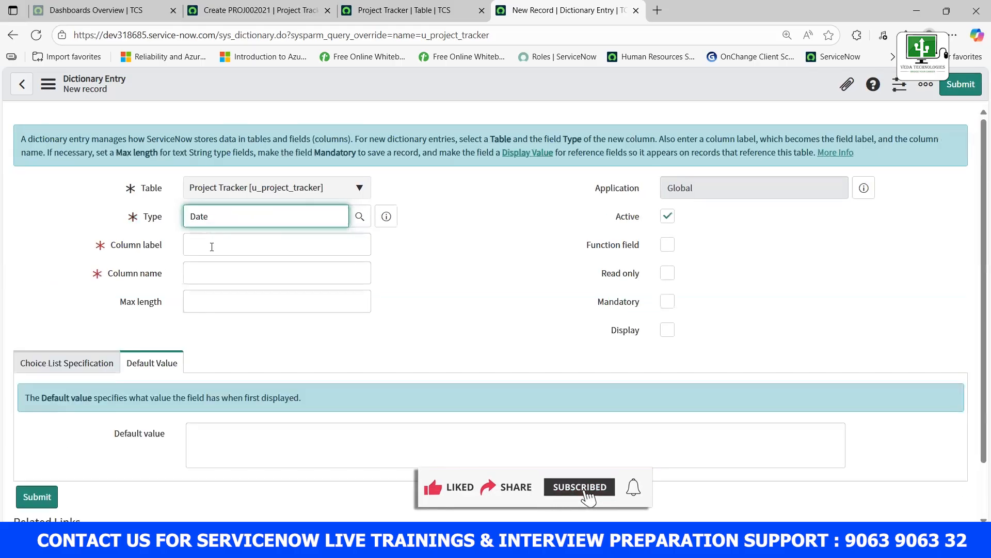
left_click(210, 241)
type("Project End")
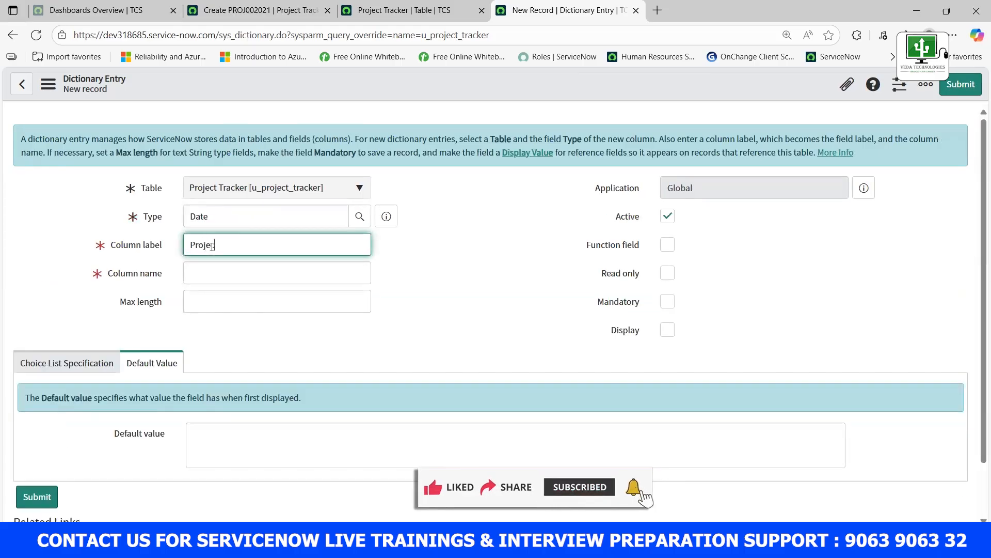
key("Return")
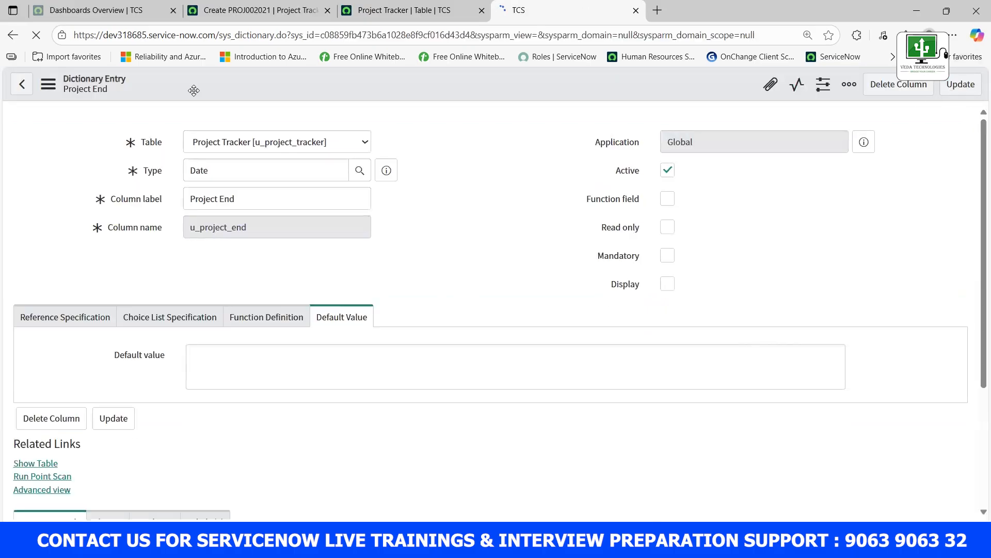
right_click(197, 85)
left_click(174, 82)
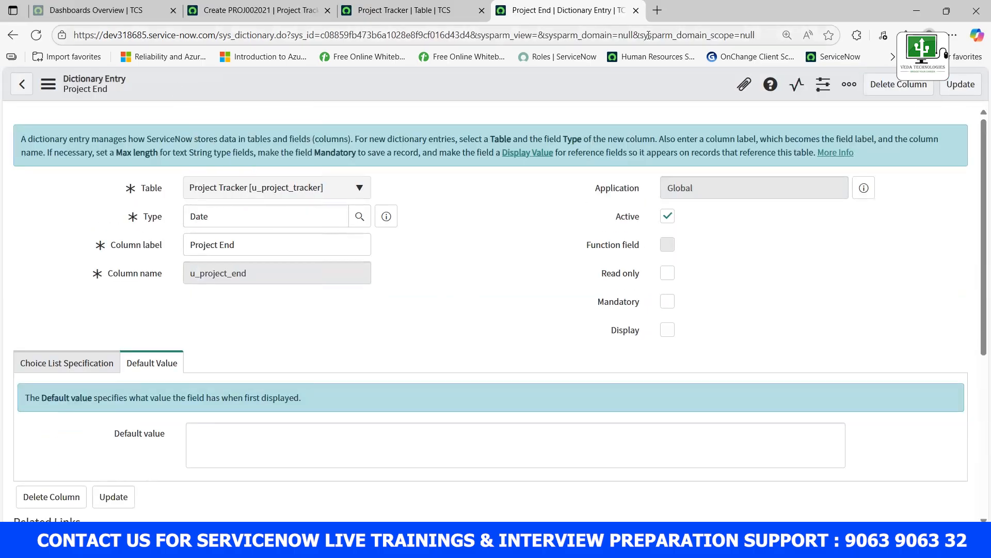
Reload the Project Tracker table definition in its original tab and look for the Project End column in the list.
left_click(376, 20)
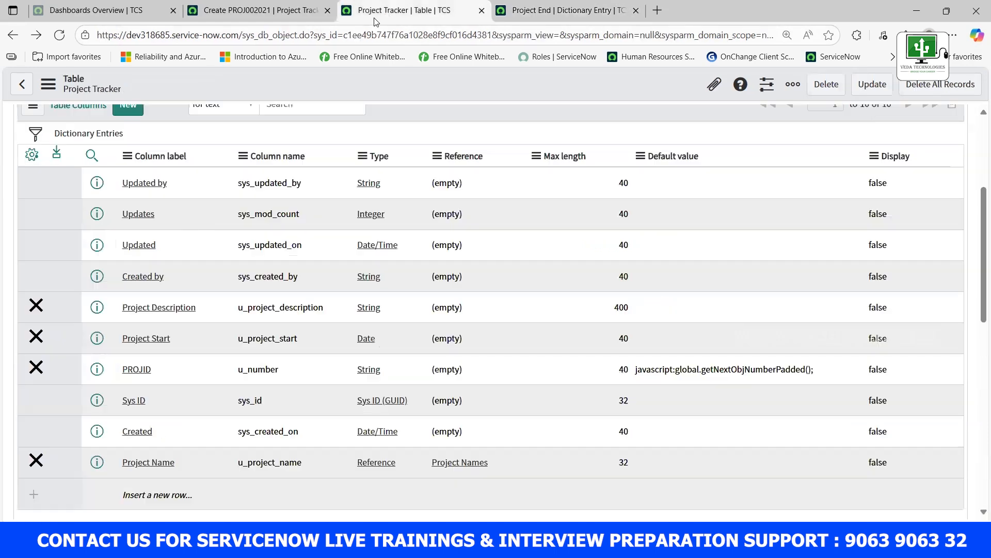
left_click(59, 36)
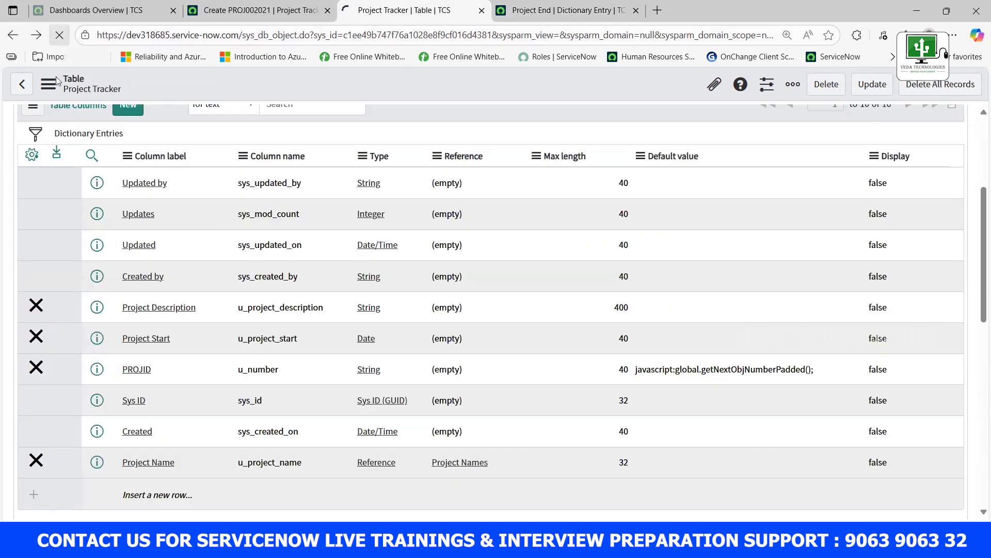
scroll(155, 341, "down", 10)
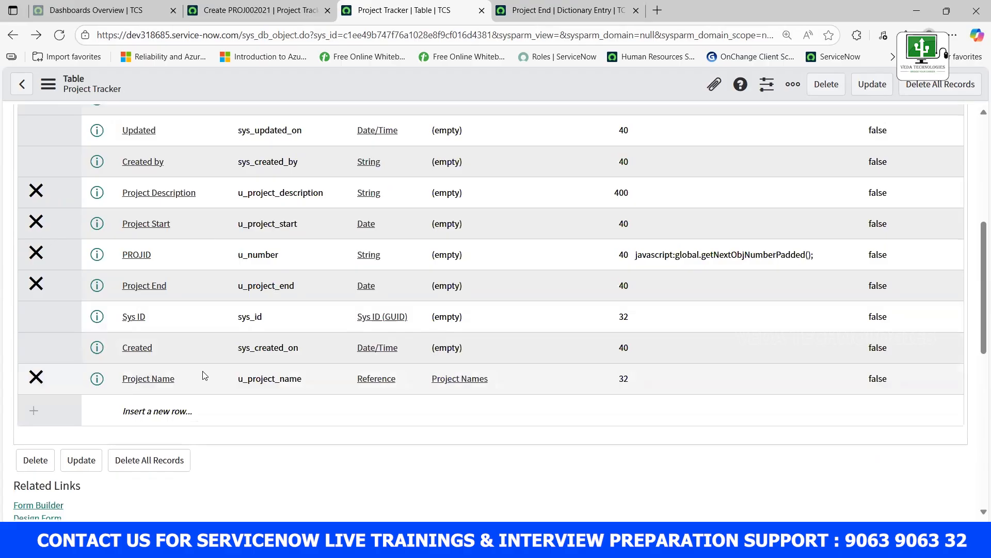
scroll(203, 366, "up", 2)
scroll(202, 362, "down", 1)
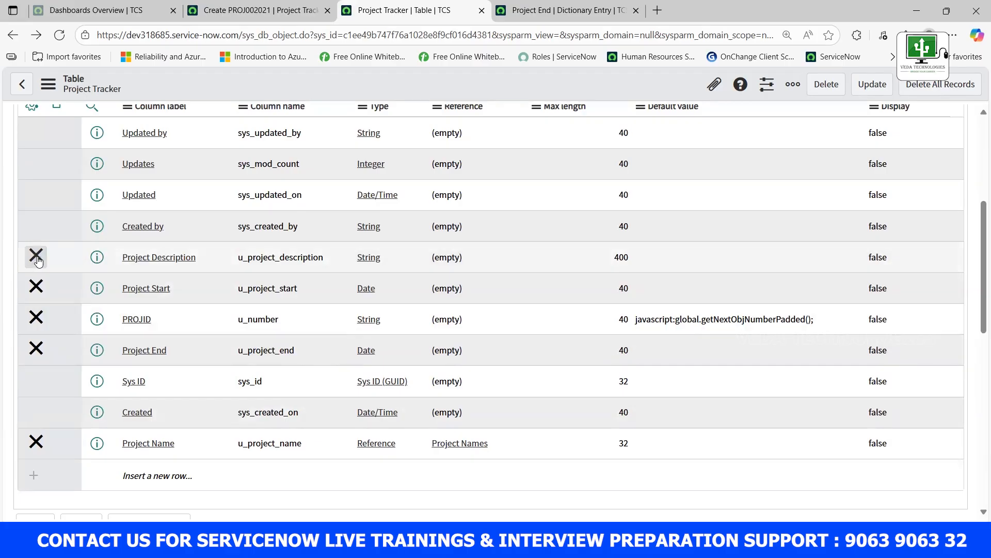
Examine the Project Tracker table's column list, comparing the system columns with the custom project columns.
scroll(115, 217, "up", 2)
left_click_drag(119, 197, 182, 287)
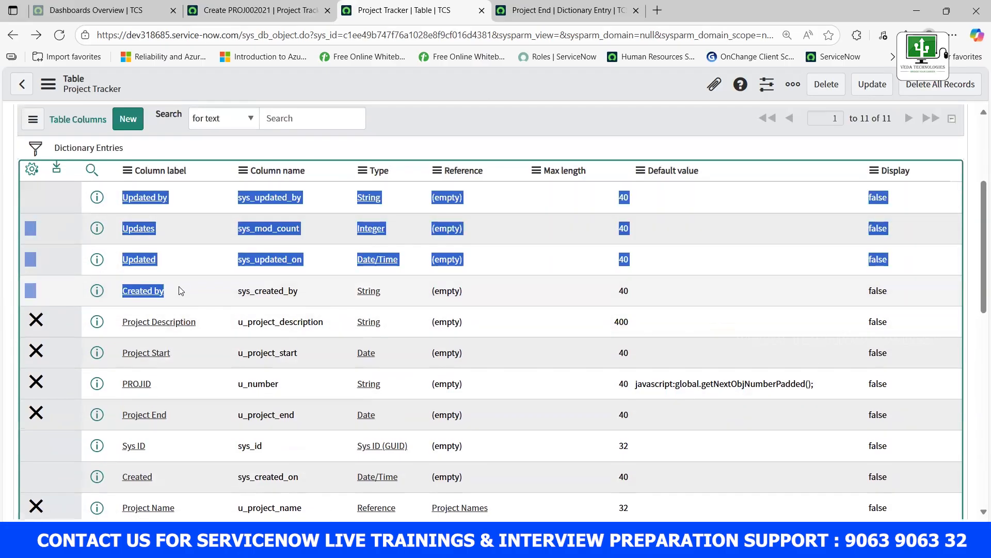
left_click(234, 86)
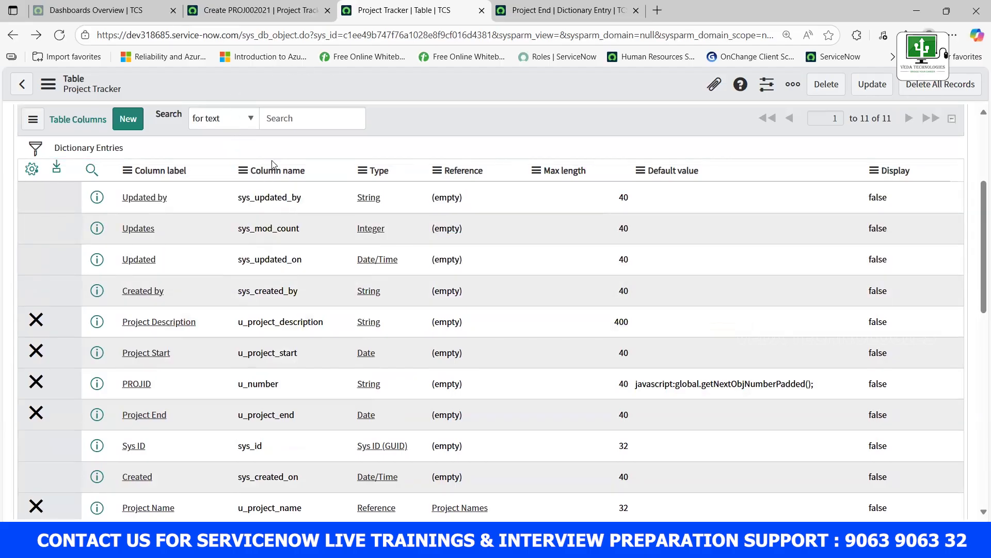
scroll(155, 389, "down", 3)
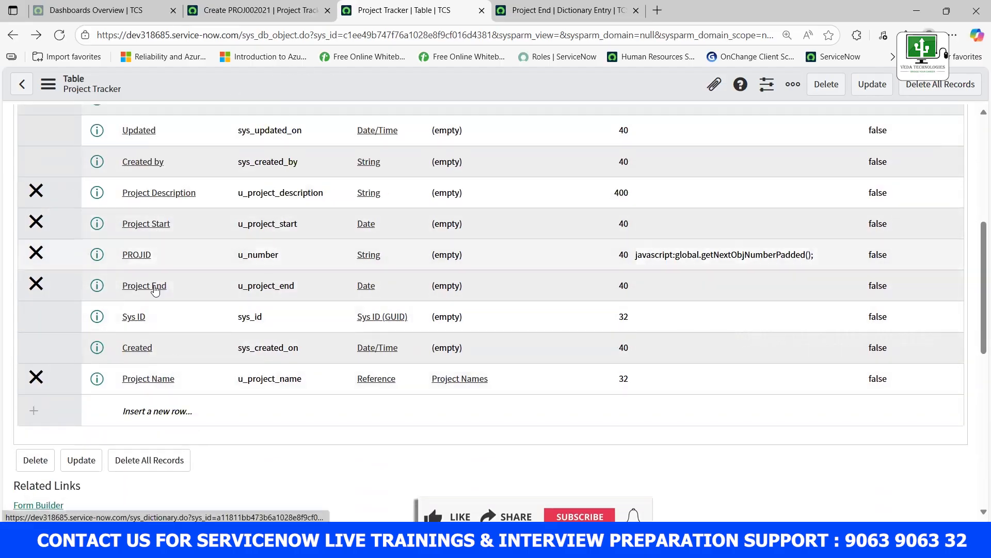
Reload the new Project Tracker record form, discarding unsaved changes, to check for the Project End field.
left_click(260, 10)
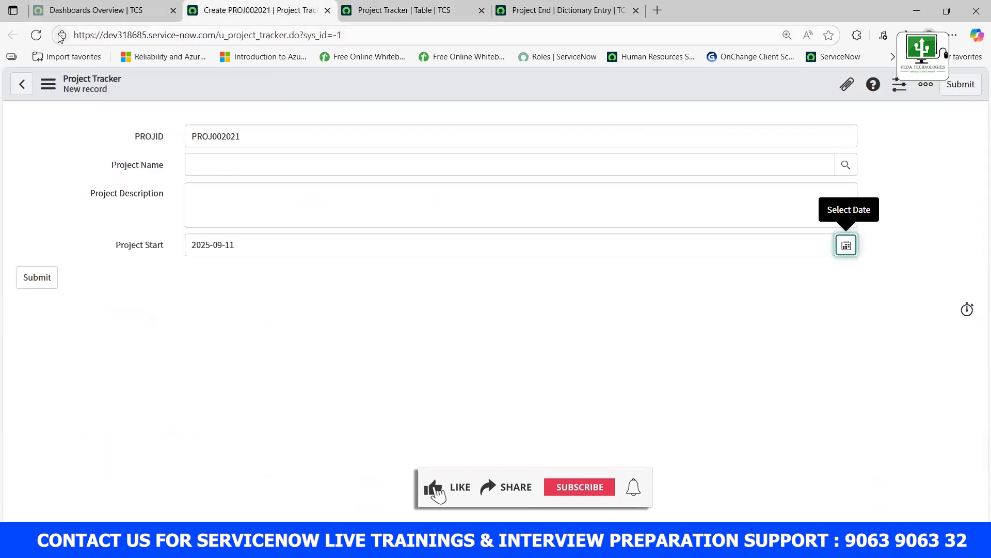
left_click(37, 36)
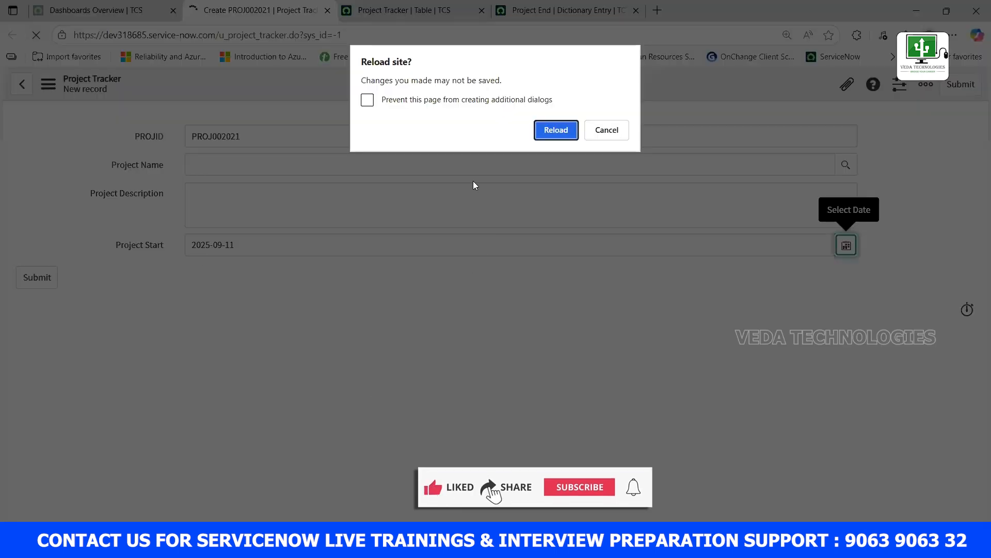
key("Return")
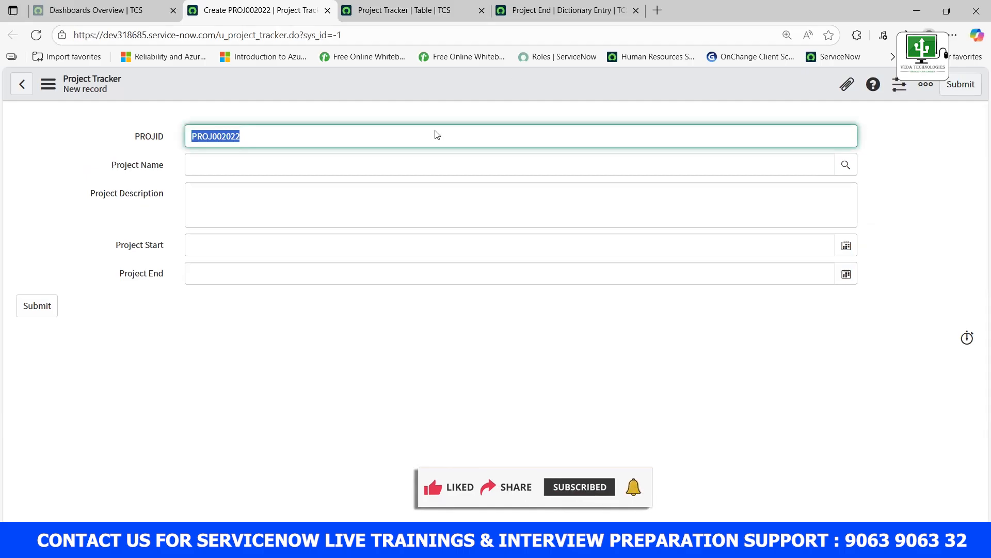
In Snipping Tool, underline Project Manager in the field list and circle the PM user field in the form sketch.
key("alt+Tab")
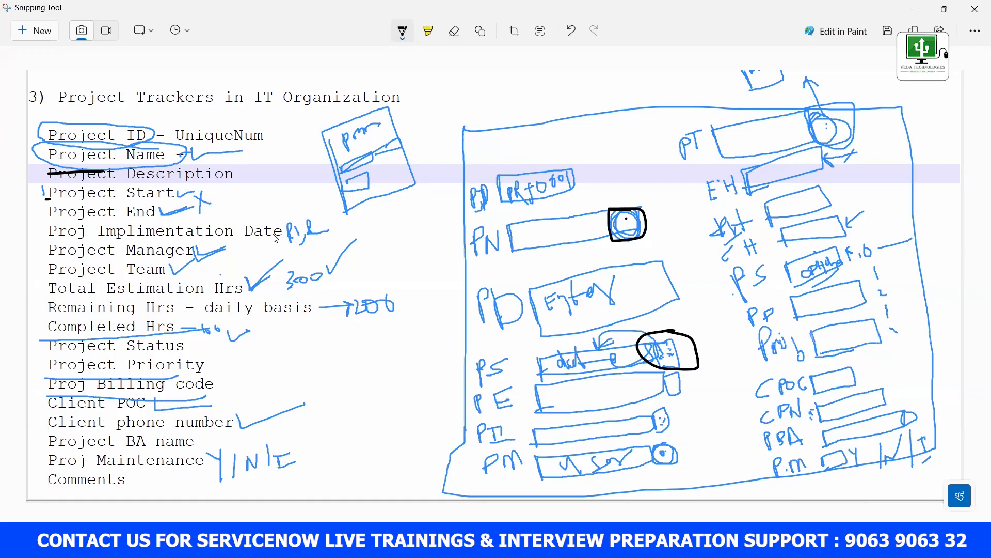
left_click_drag(52, 259, 181, 262)
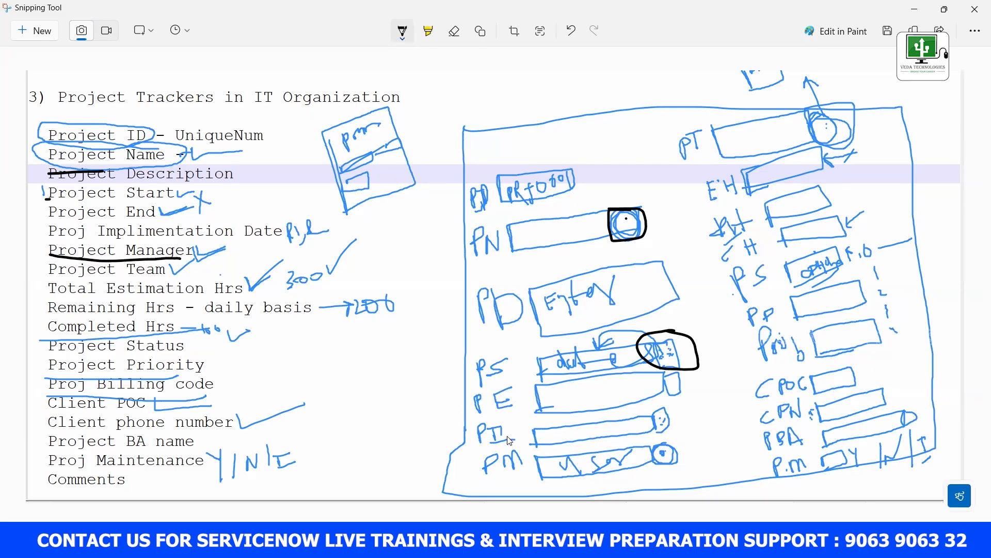
mouse_move(566, 450)
left_mouse_down()
mouse_move(471, 452)
mouse_move(538, 486)
mouse_move(694, 473)
mouse_move(663, 438)
mouse_move(559, 452)
mouse_move(549, 463)
left_mouse_up()
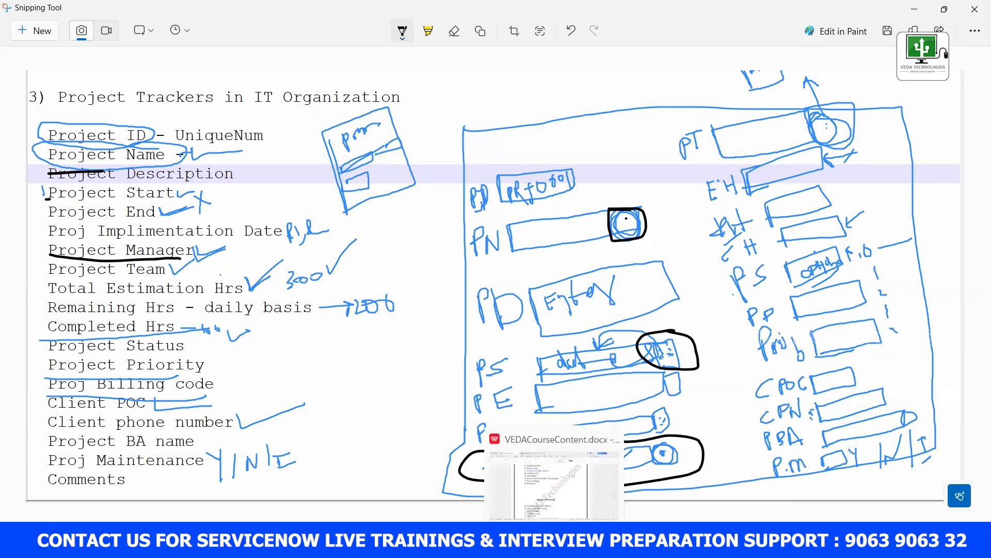
mouse_move(526, 547)
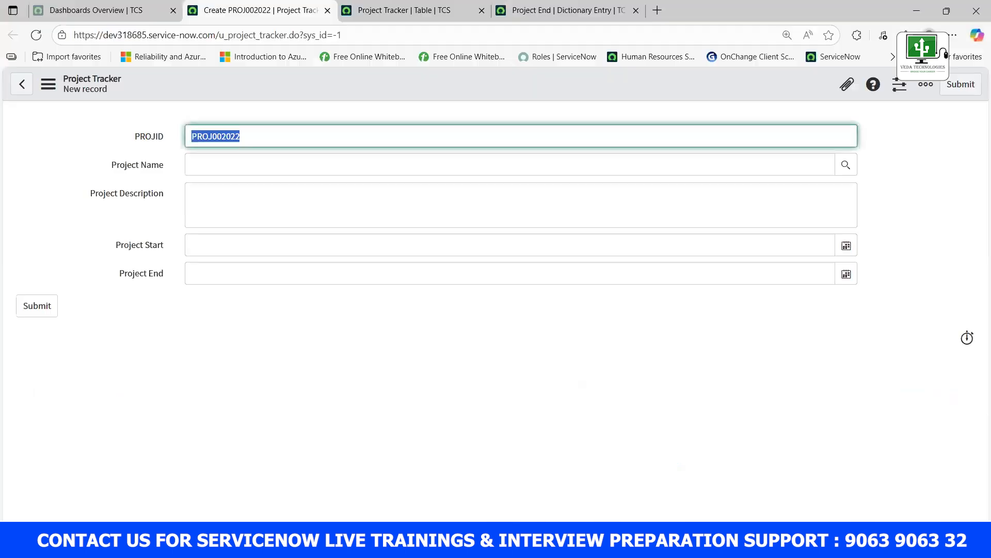
Close the Project End dictionary entry tab, duplicate the Project Tracker table tab and start a new column there.
left_click(548, 9)
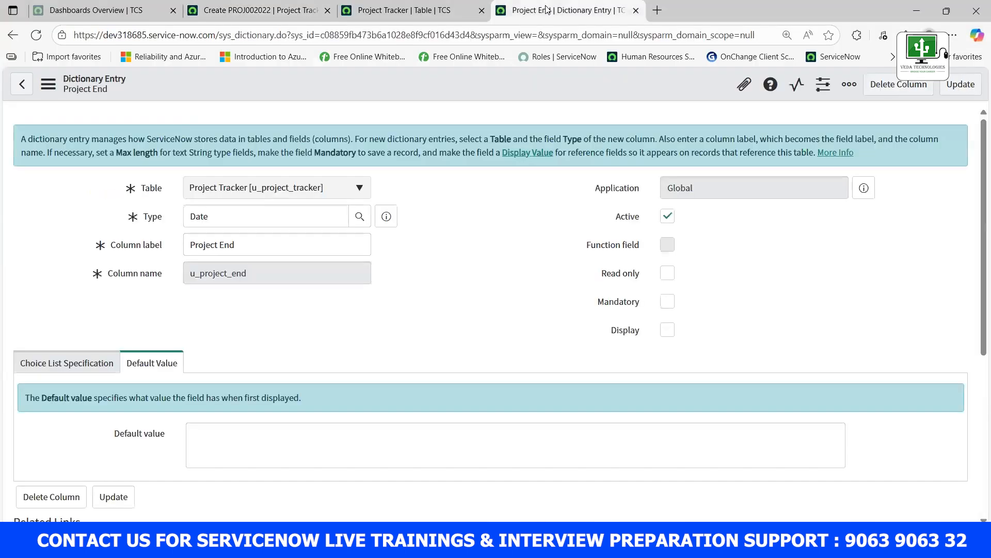
left_click(635, 11)
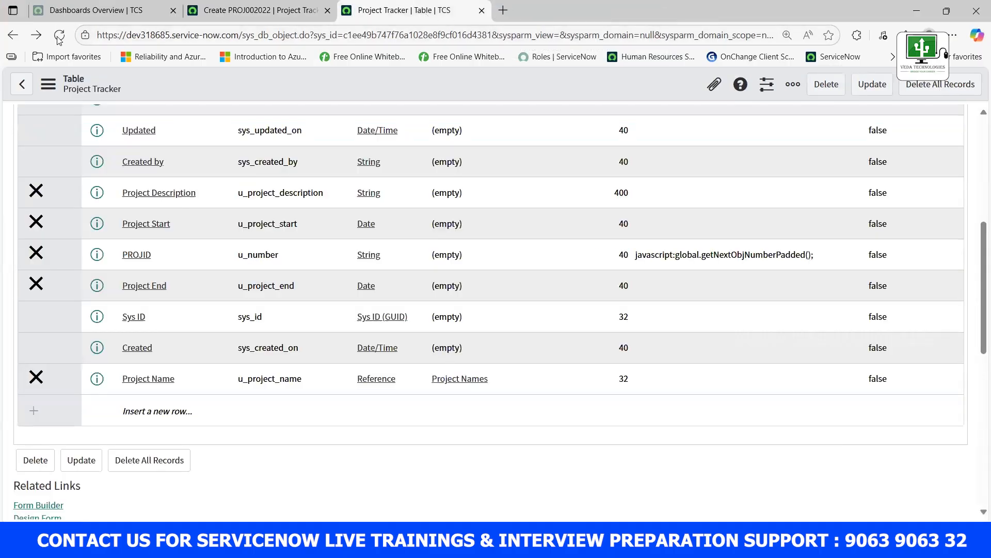
right_click(410, 10)
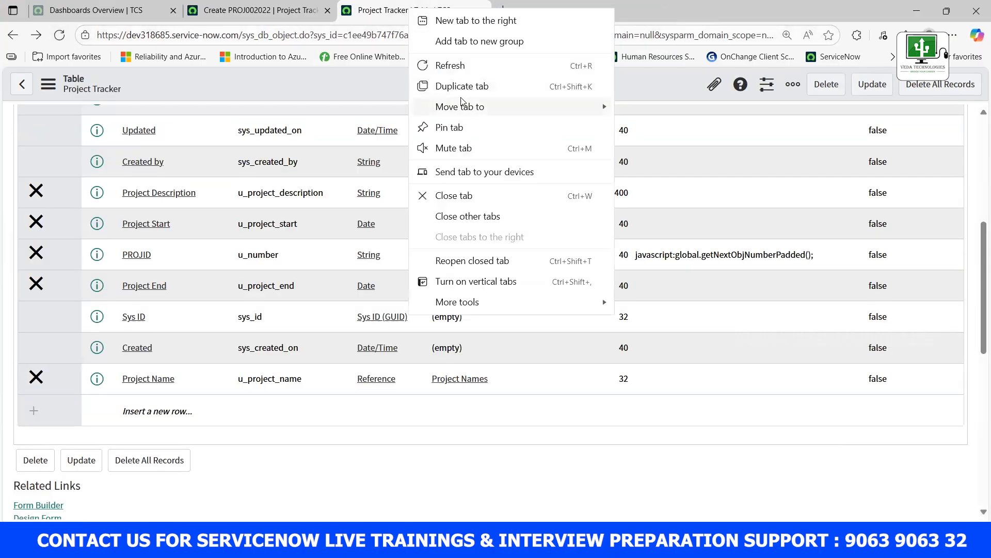
left_click(463, 86)
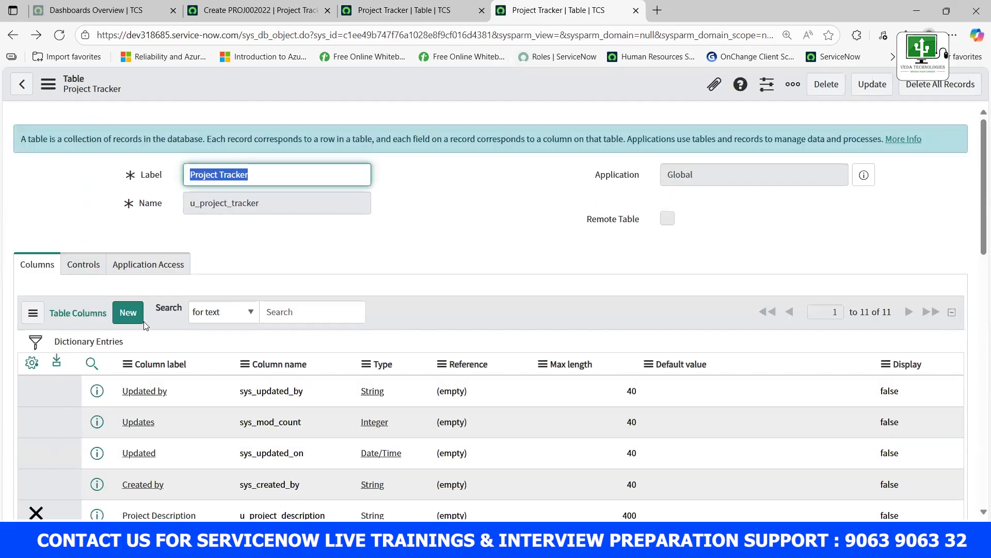
left_click(129, 313)
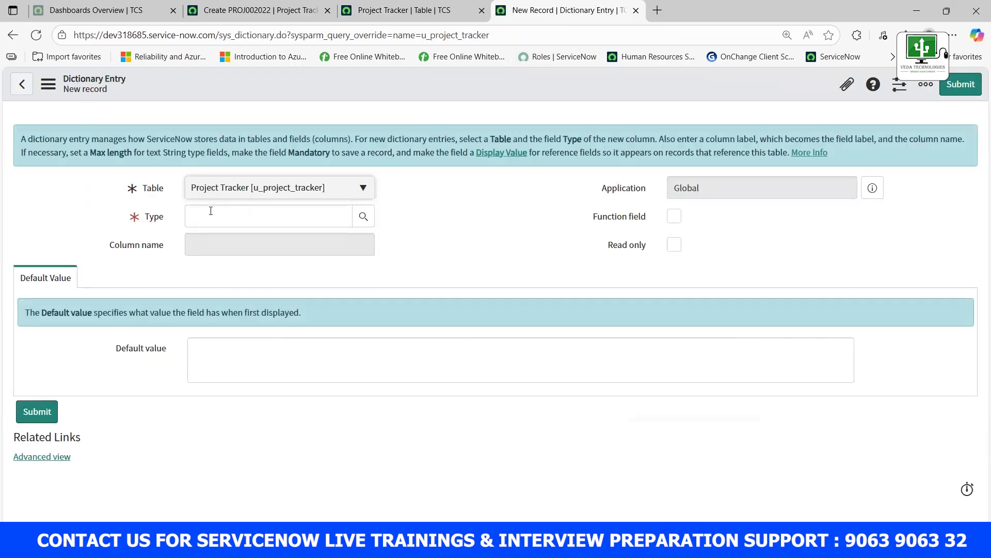
Set the new column's type to Reference, label it Project Manager and try to save the dictionary entry.
left_click(209, 215)
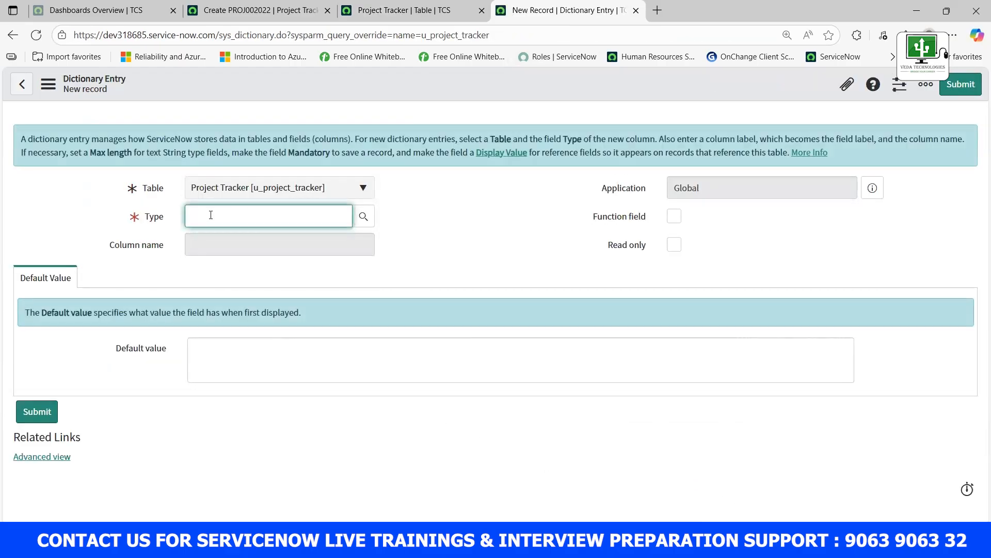
type("ref")
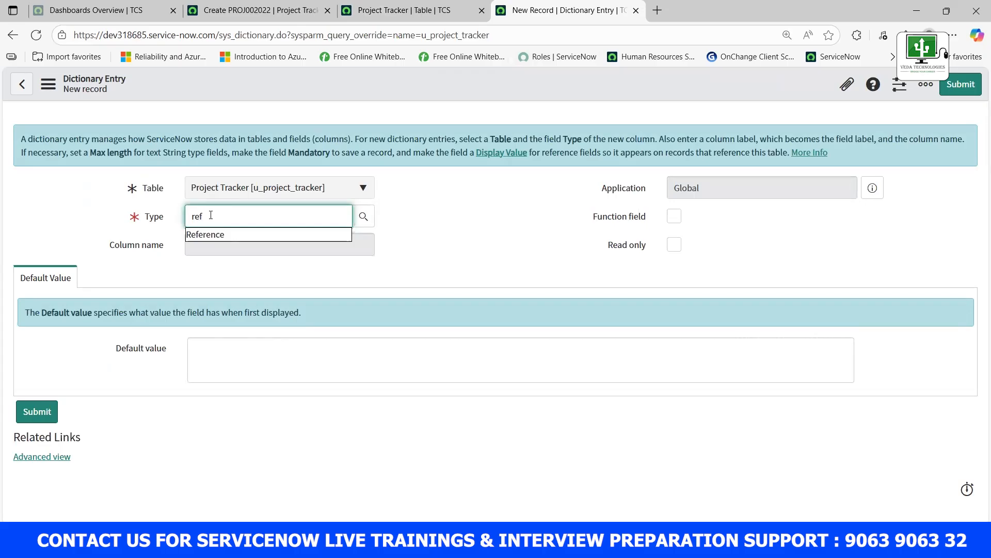
left_click(209, 234)
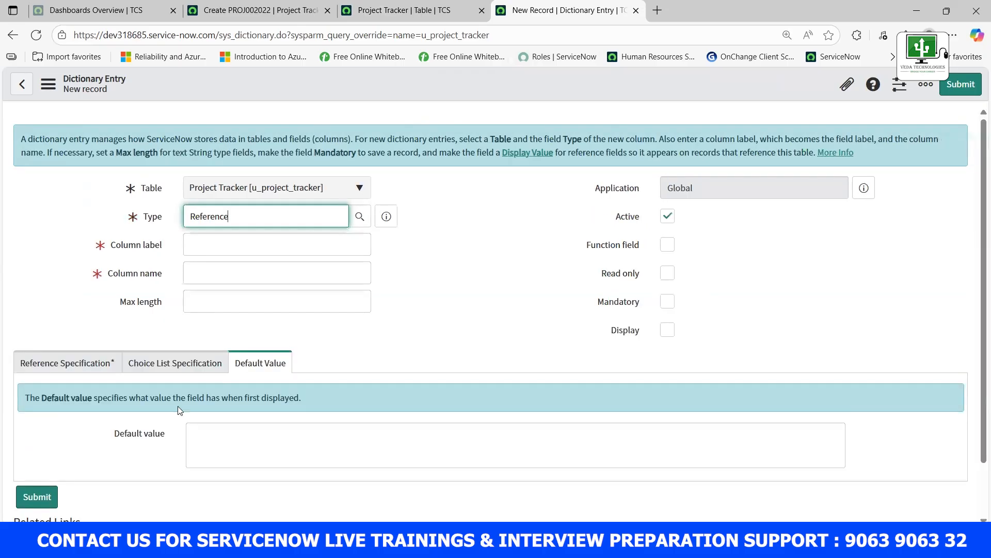
left_click(206, 252)
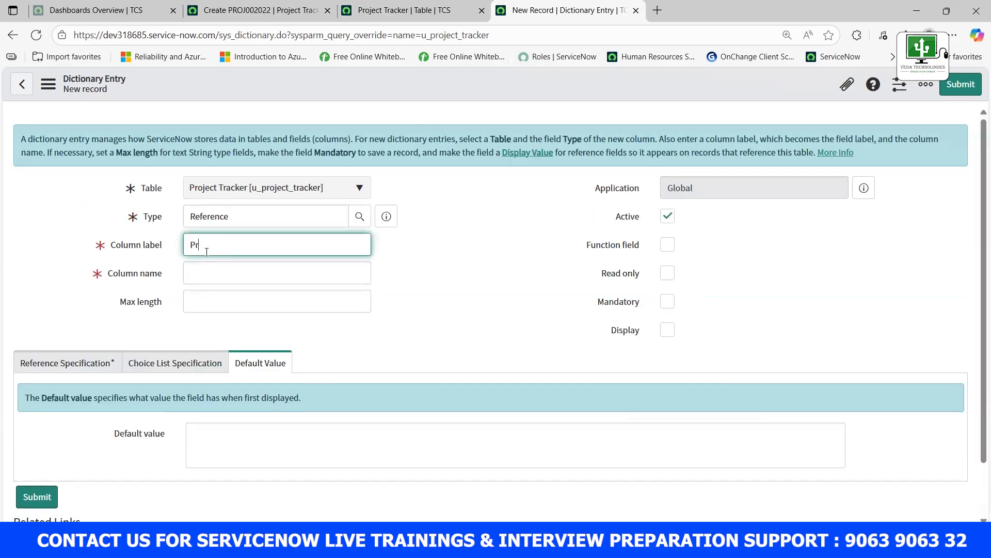
type("Project Manage")
left_click(505, 272)
right_click(219, 90)
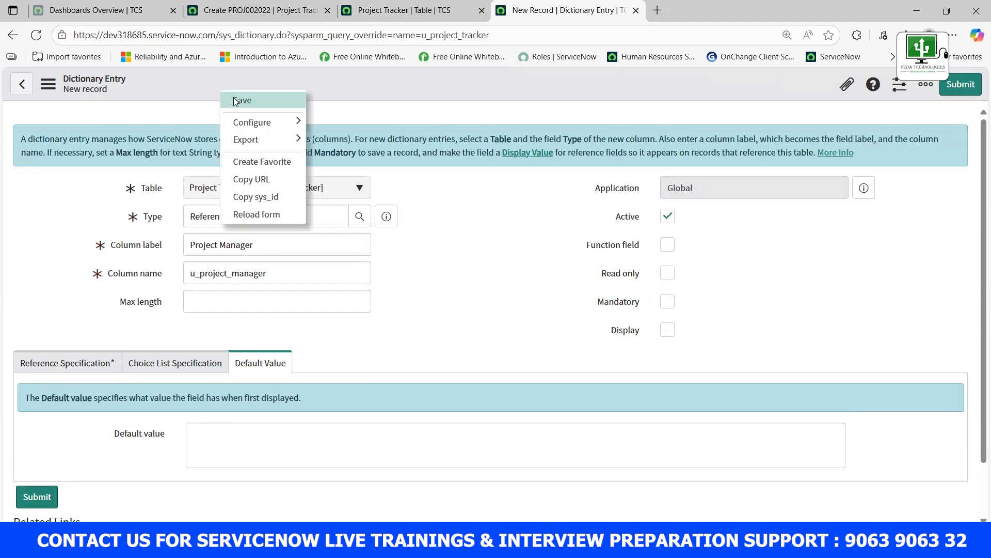
left_click(233, 99)
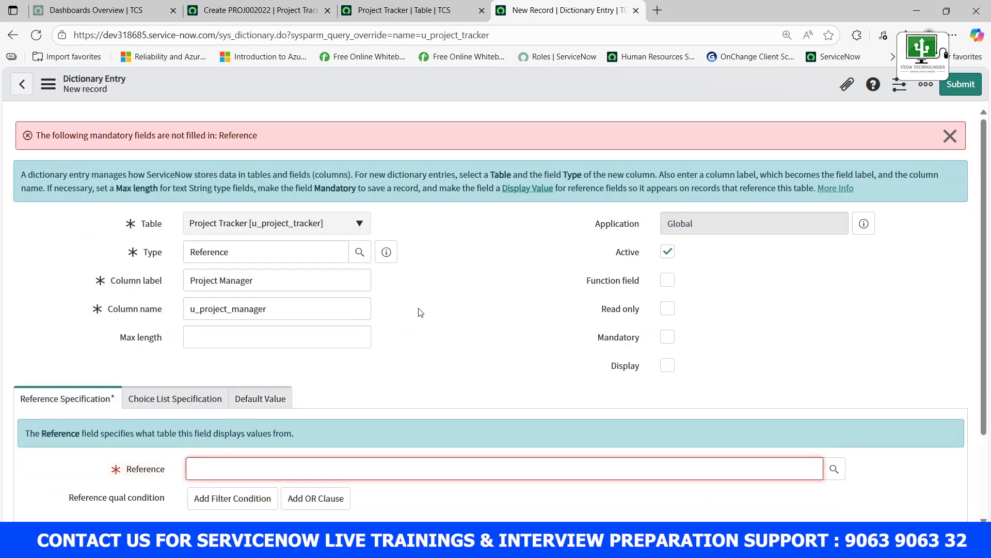
Set the Project Manager column's reference table to User, found by the exact name sys_user, and save the dictionary entry.
scroll(846, 401, "down", 1)
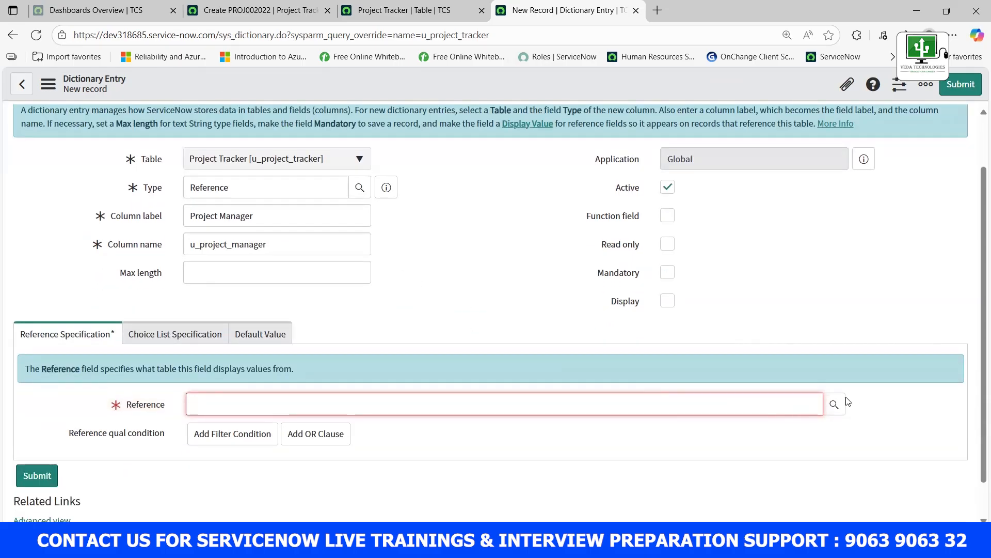
left_click(834, 406)
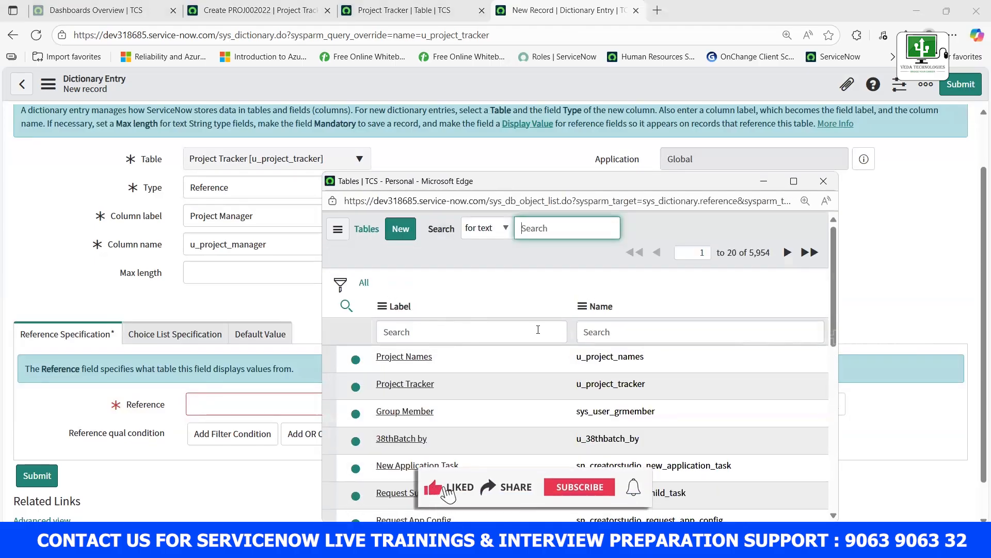
left_click(610, 330)
type("sys")
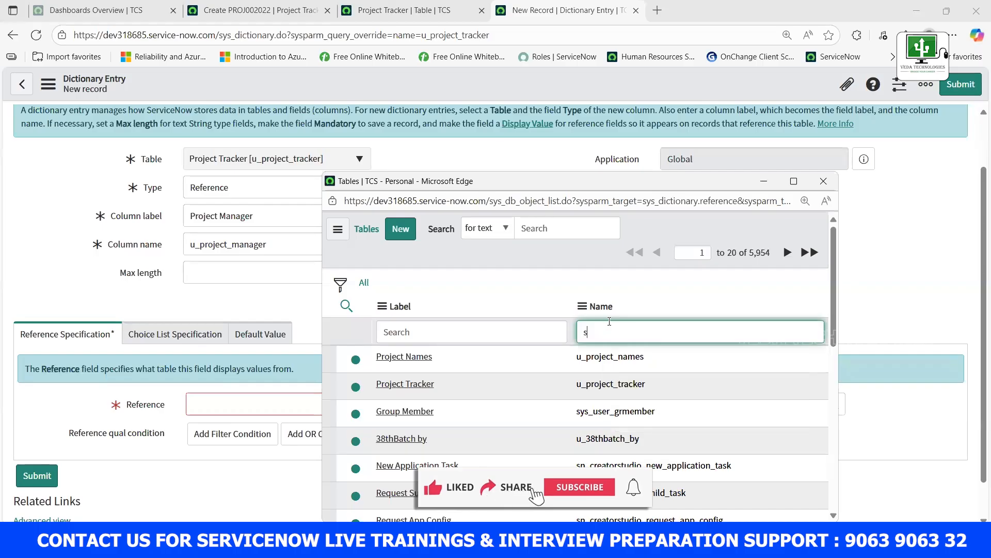
key("BackSpace")
key("BackSpace")
key("BackSpace")
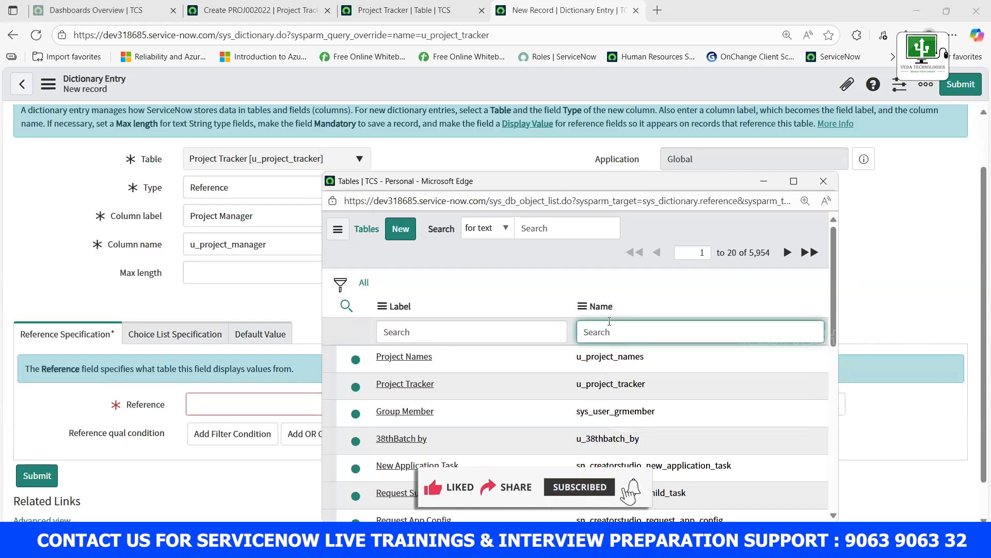
type("=sys_user")
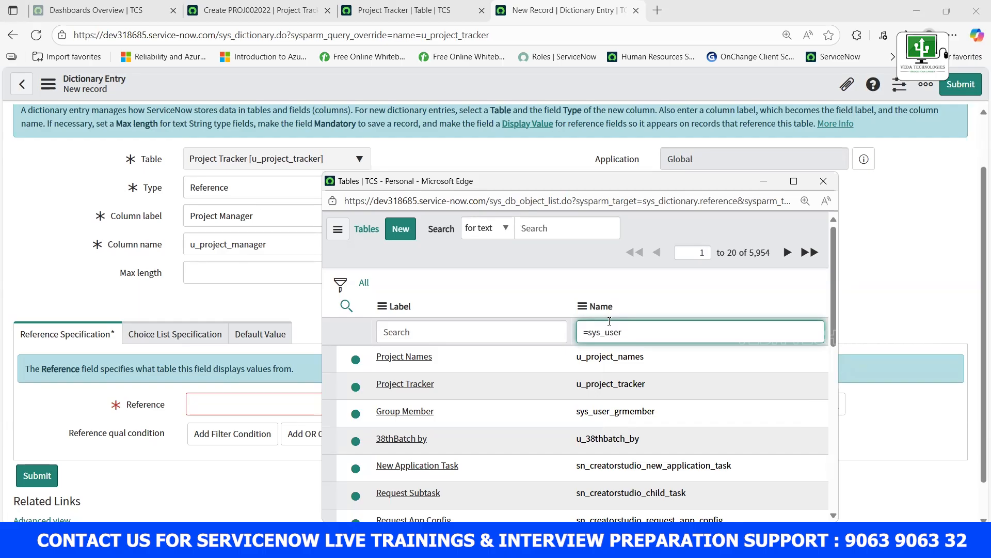
key("Return")
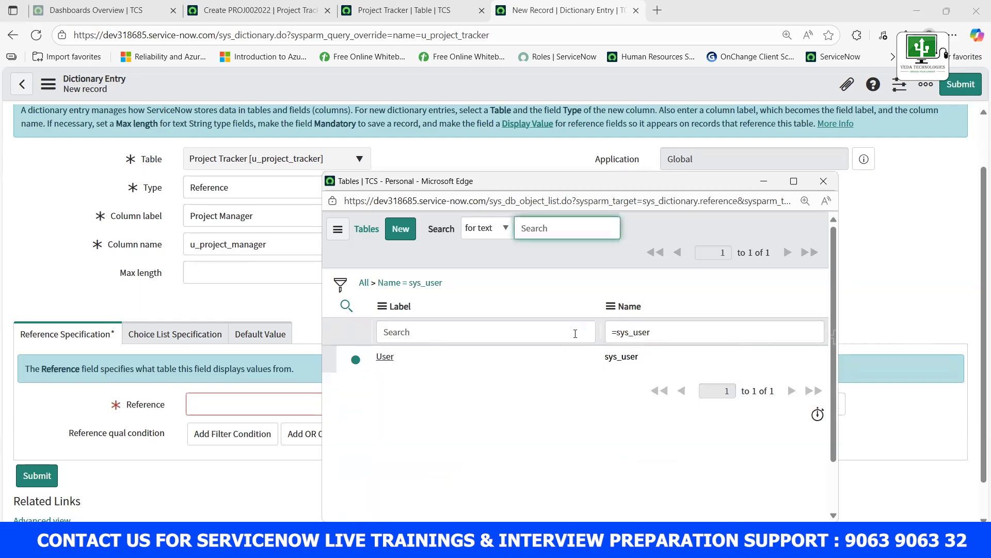
left_click(384, 356)
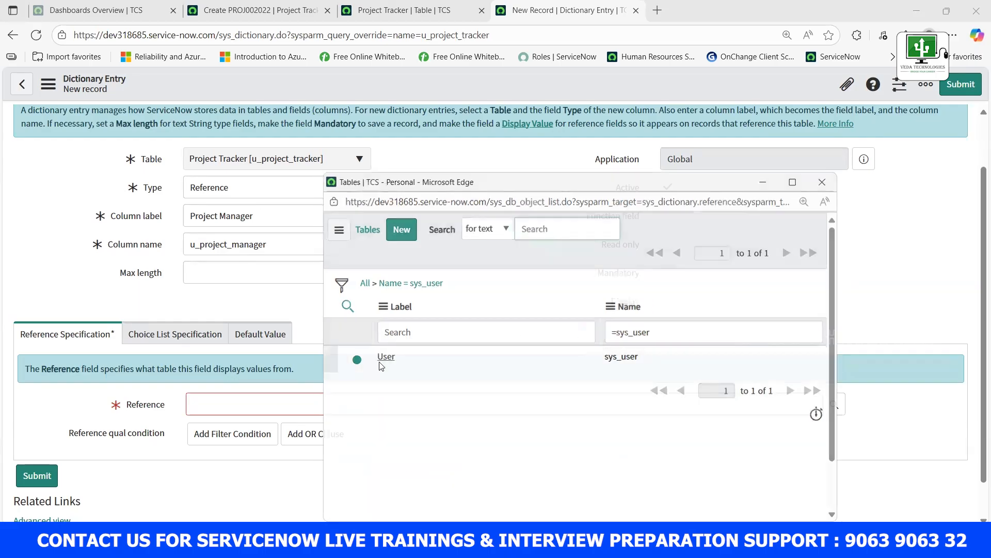
right_click(213, 89)
left_click(225, 93)
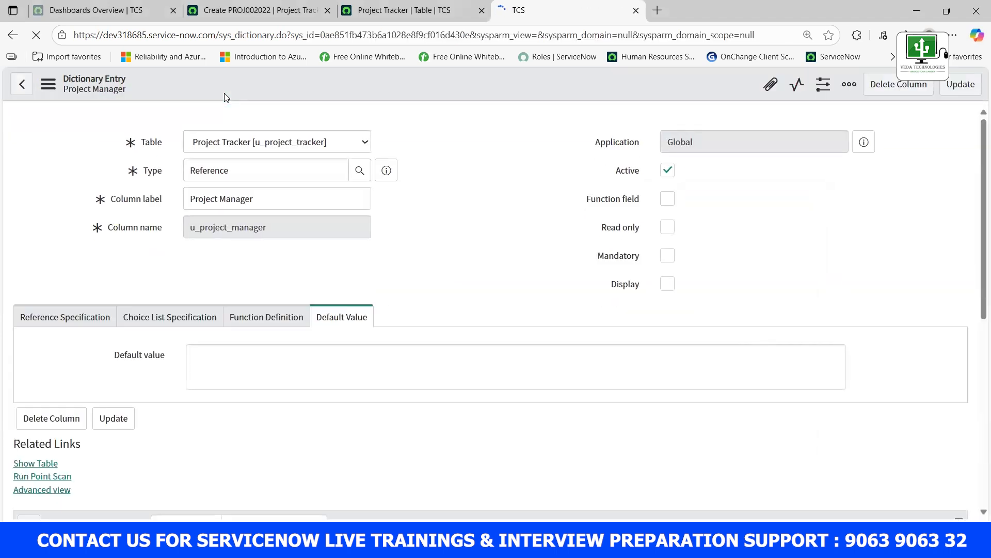
Reload the new Project Tracker record form and view the Project Manager lookup list without choosing a user.
left_click(253, 7)
left_click(37, 36)
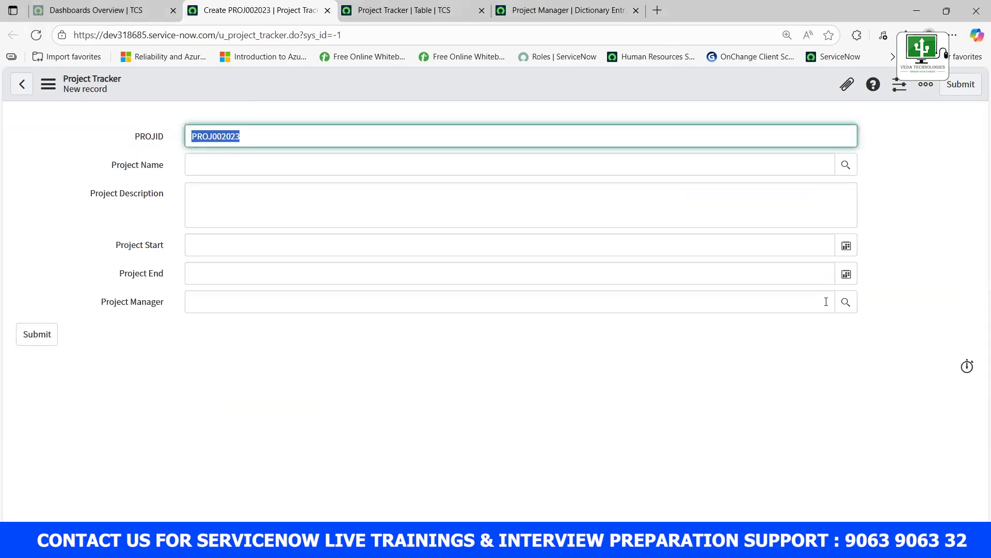
left_click(847, 305)
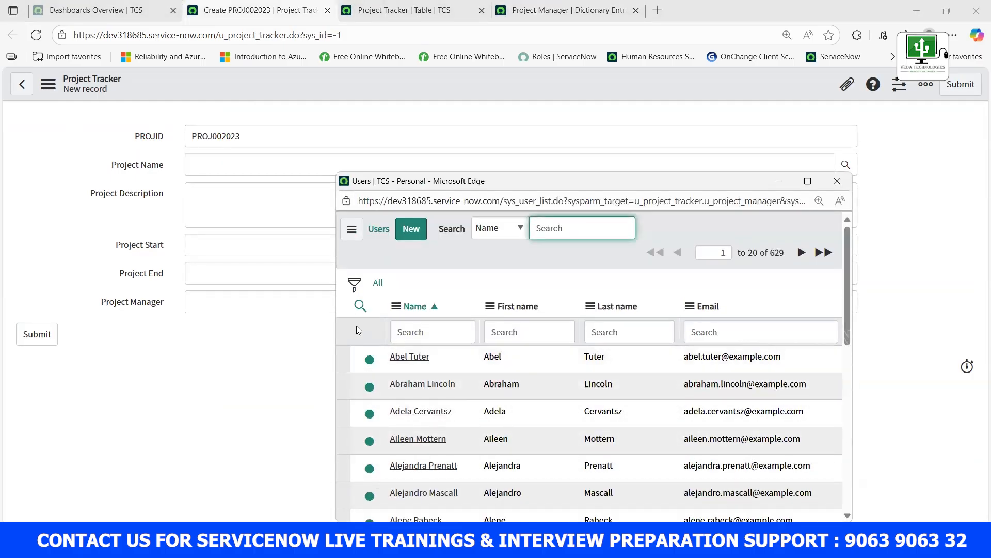
left_click(838, 186)
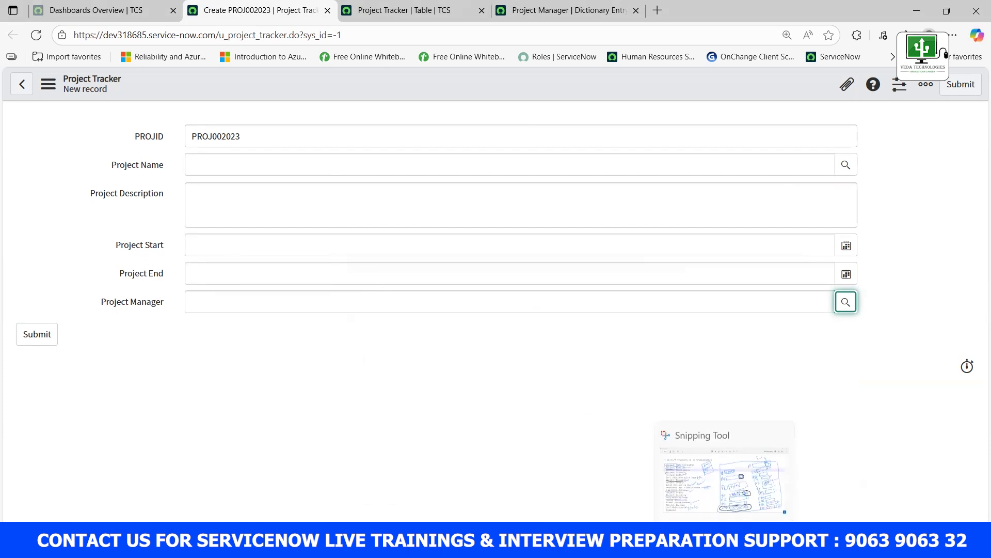
Consult the sketch in Snipping Tool and mark up the record form with freehand lines and large loops around its two halves.
left_click(694, 472)
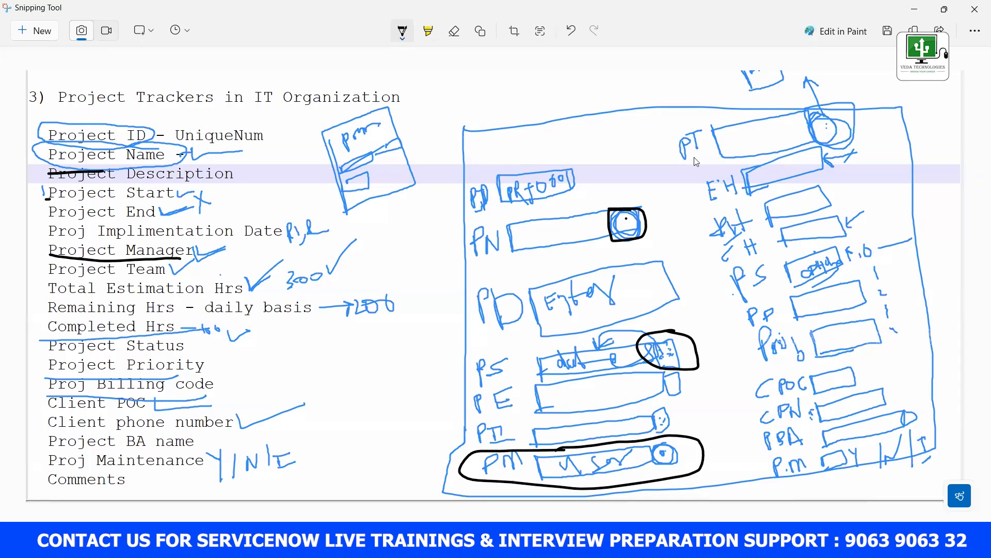
key("alt+Tab")
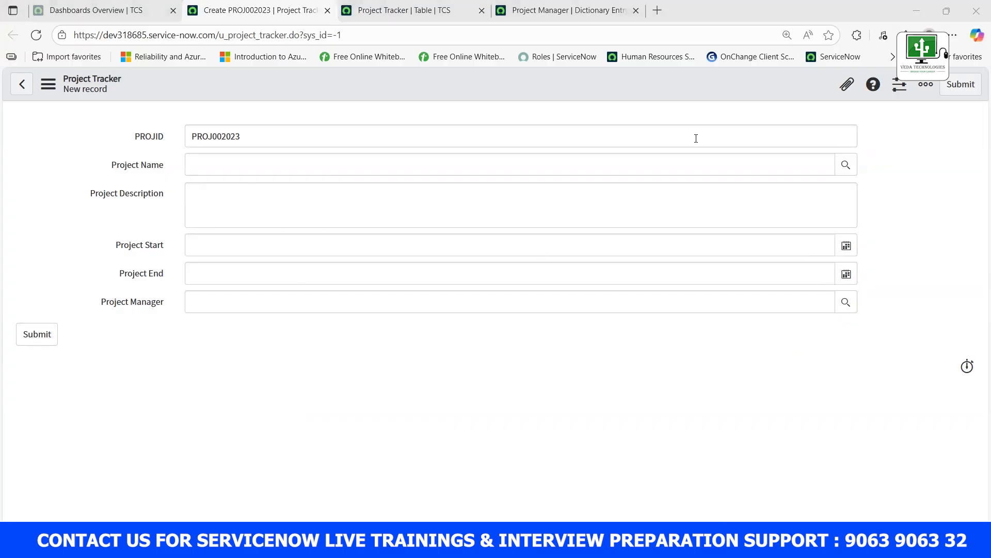
left_click_drag(347, 321, 340, 416)
left_click_drag(256, 427, 407, 427)
mouse_move(297, 453)
left_mouse_down()
mouse_move(419, 459)
mouse_move(405, 461)
left_mouse_up()
mouse_move(226, 470)
left_mouse_down()
mouse_move(432, 506)
mouse_move(563, 486)
left_mouse_up()
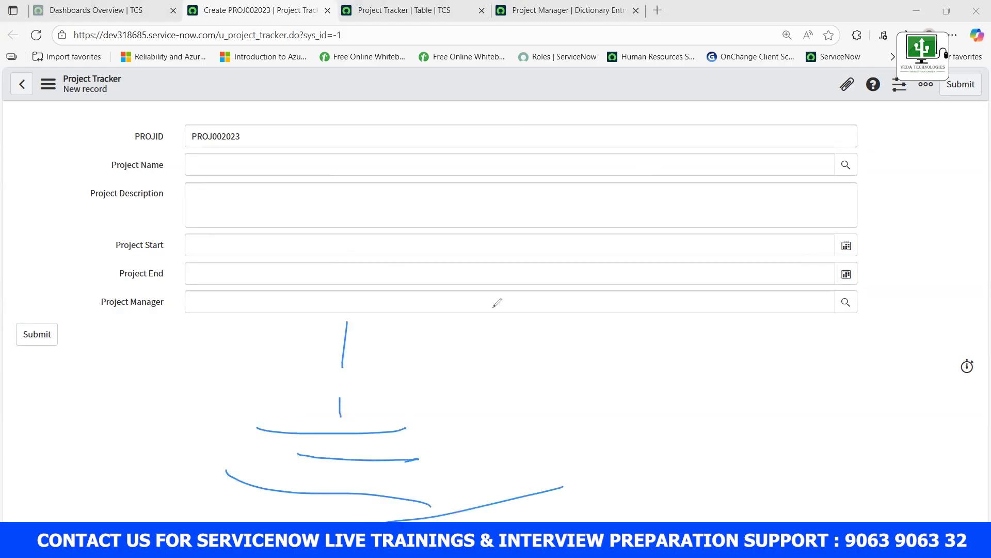
left_click_drag(167, 119, 57, 225)
mouse_move(65, 262)
left_mouse_down()
mouse_move(290, 61)
mouse_move(89, 107)
left_mouse_up()
mouse_move(588, 132)
left_mouse_down()
mouse_move(515, 332)
mouse_move(445, 200)
left_mouse_up()
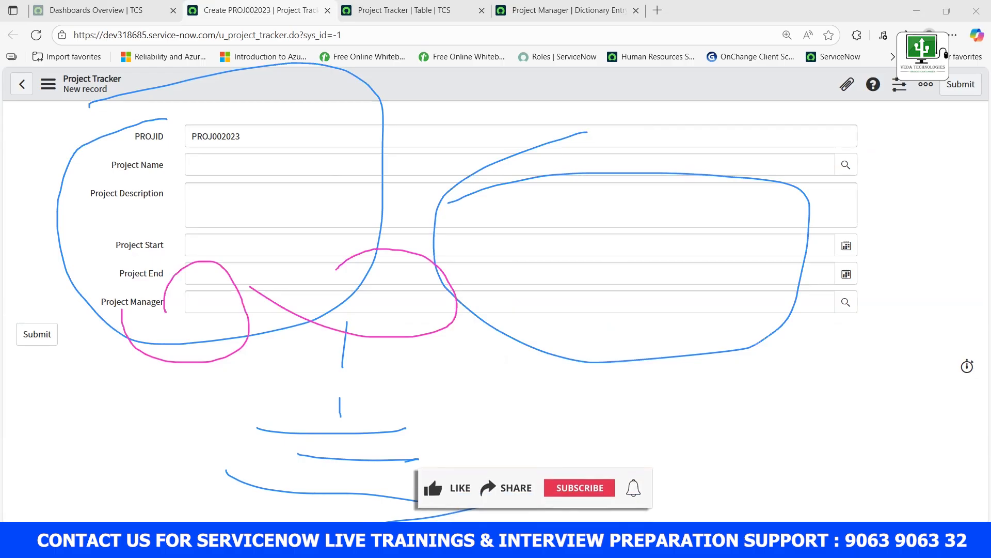
key("alt+Tab")
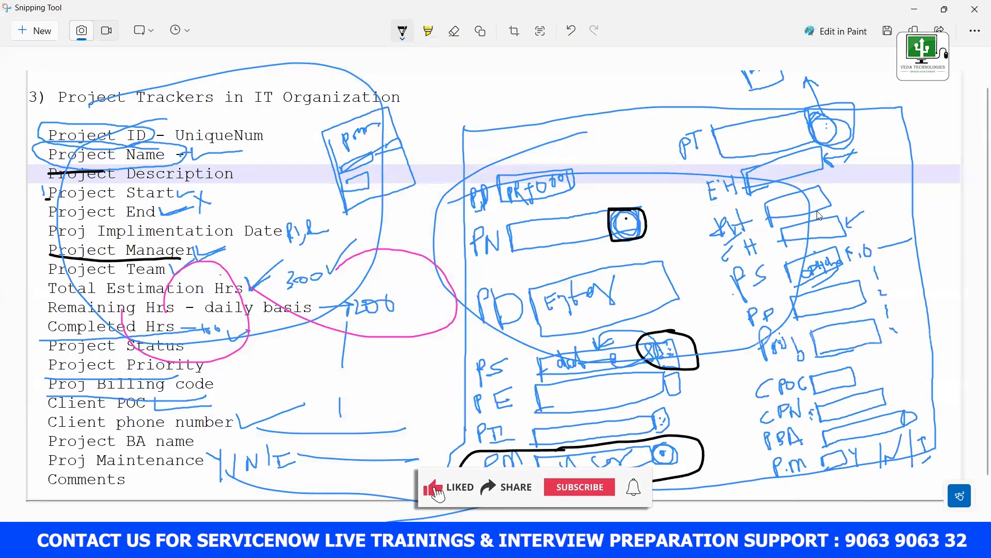